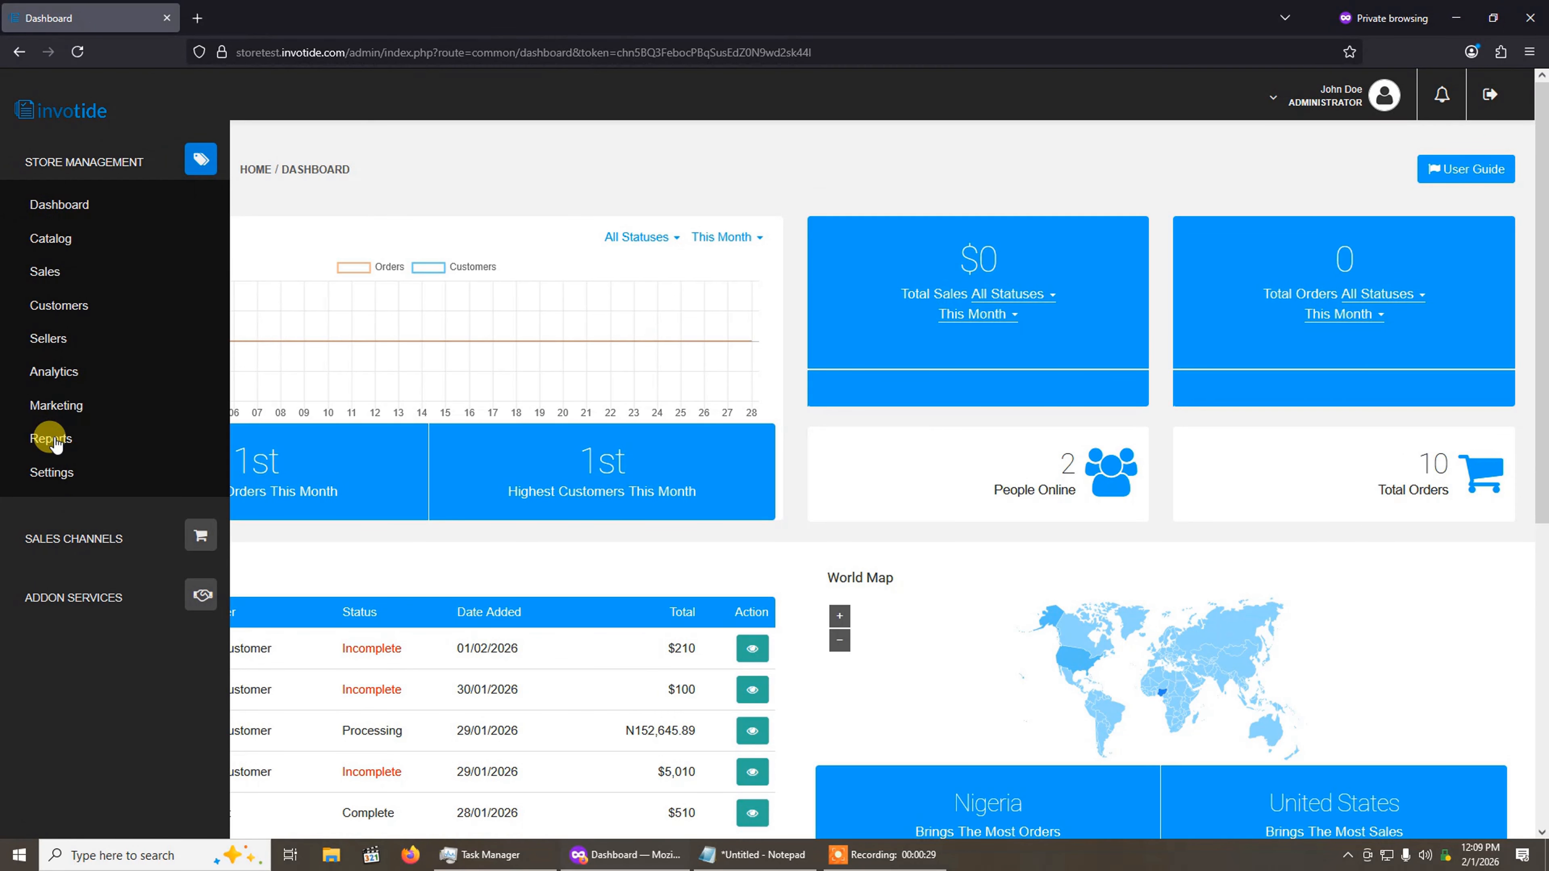
# Step: Open the Modules page in the store settings and show the Store Design category
pyautogui.click(61, 474)
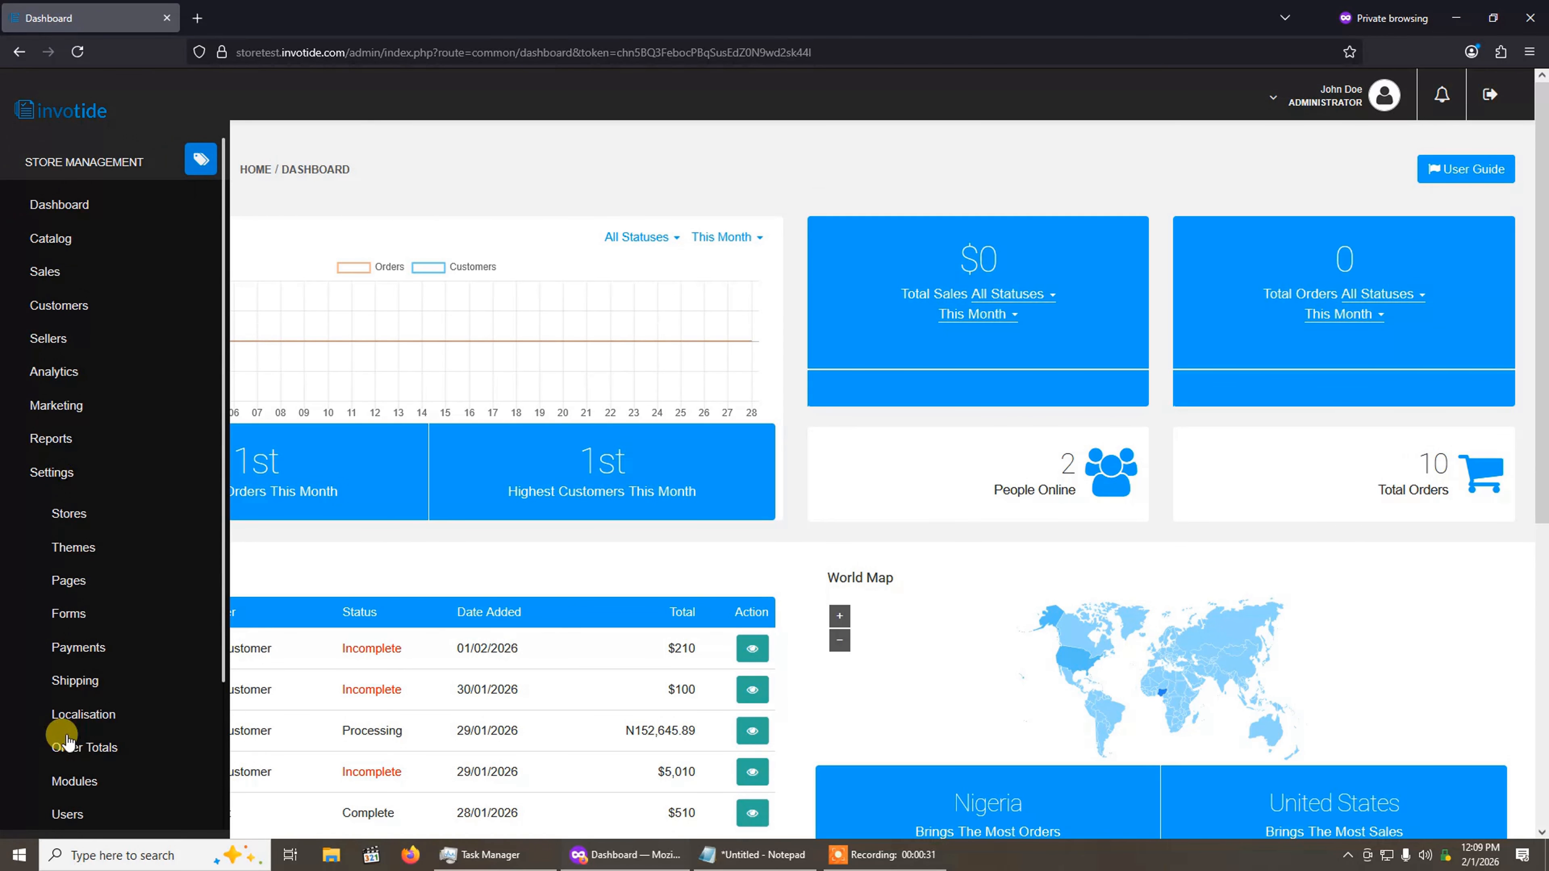
pyautogui.click(79, 785)
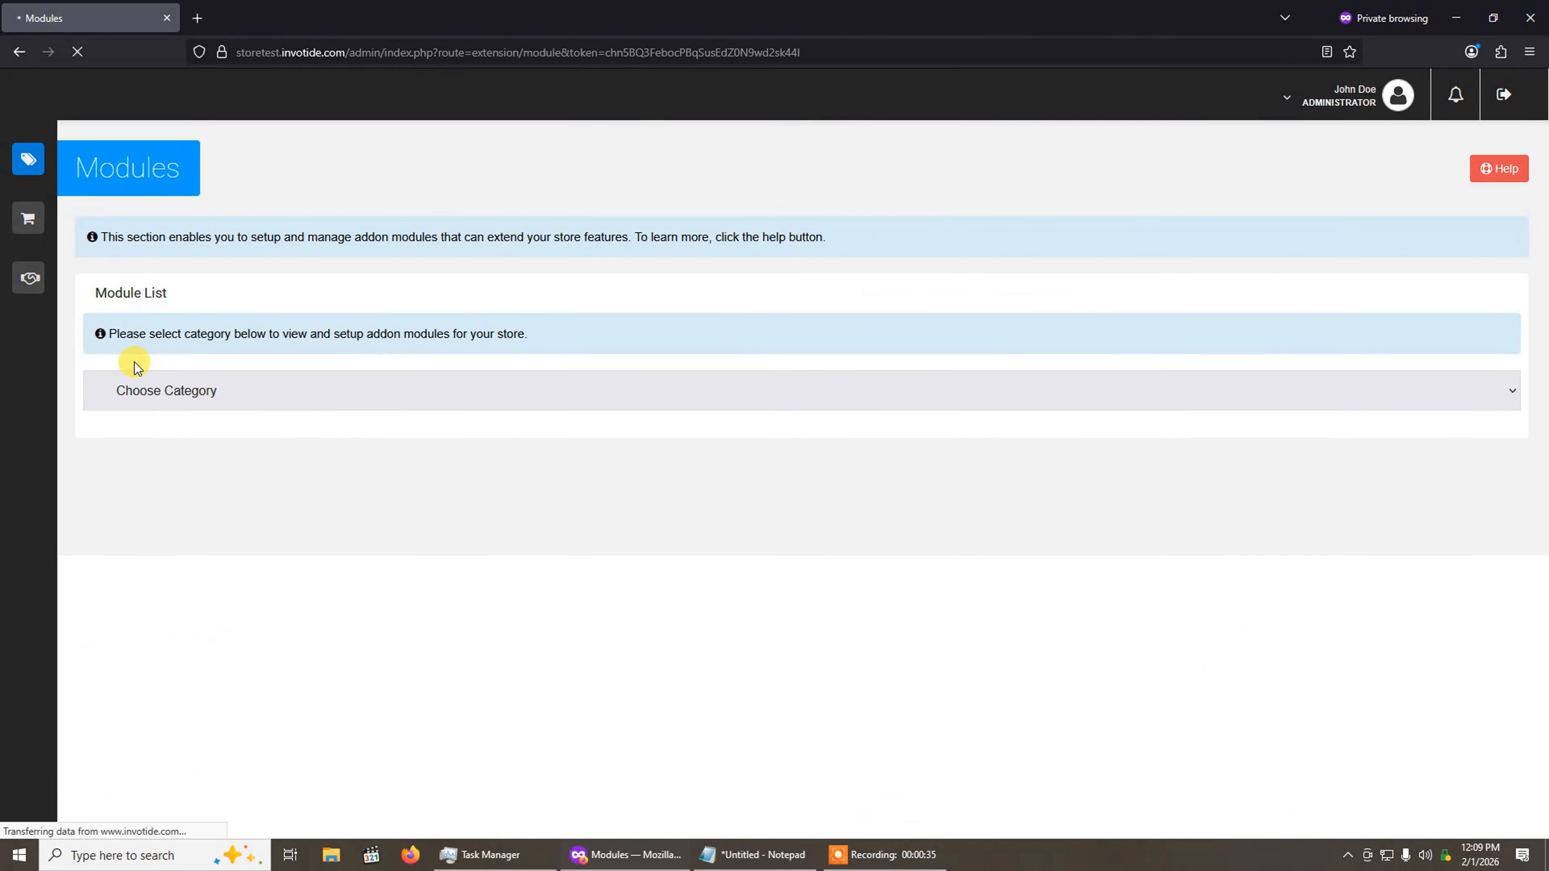
pyautogui.click(237, 404)
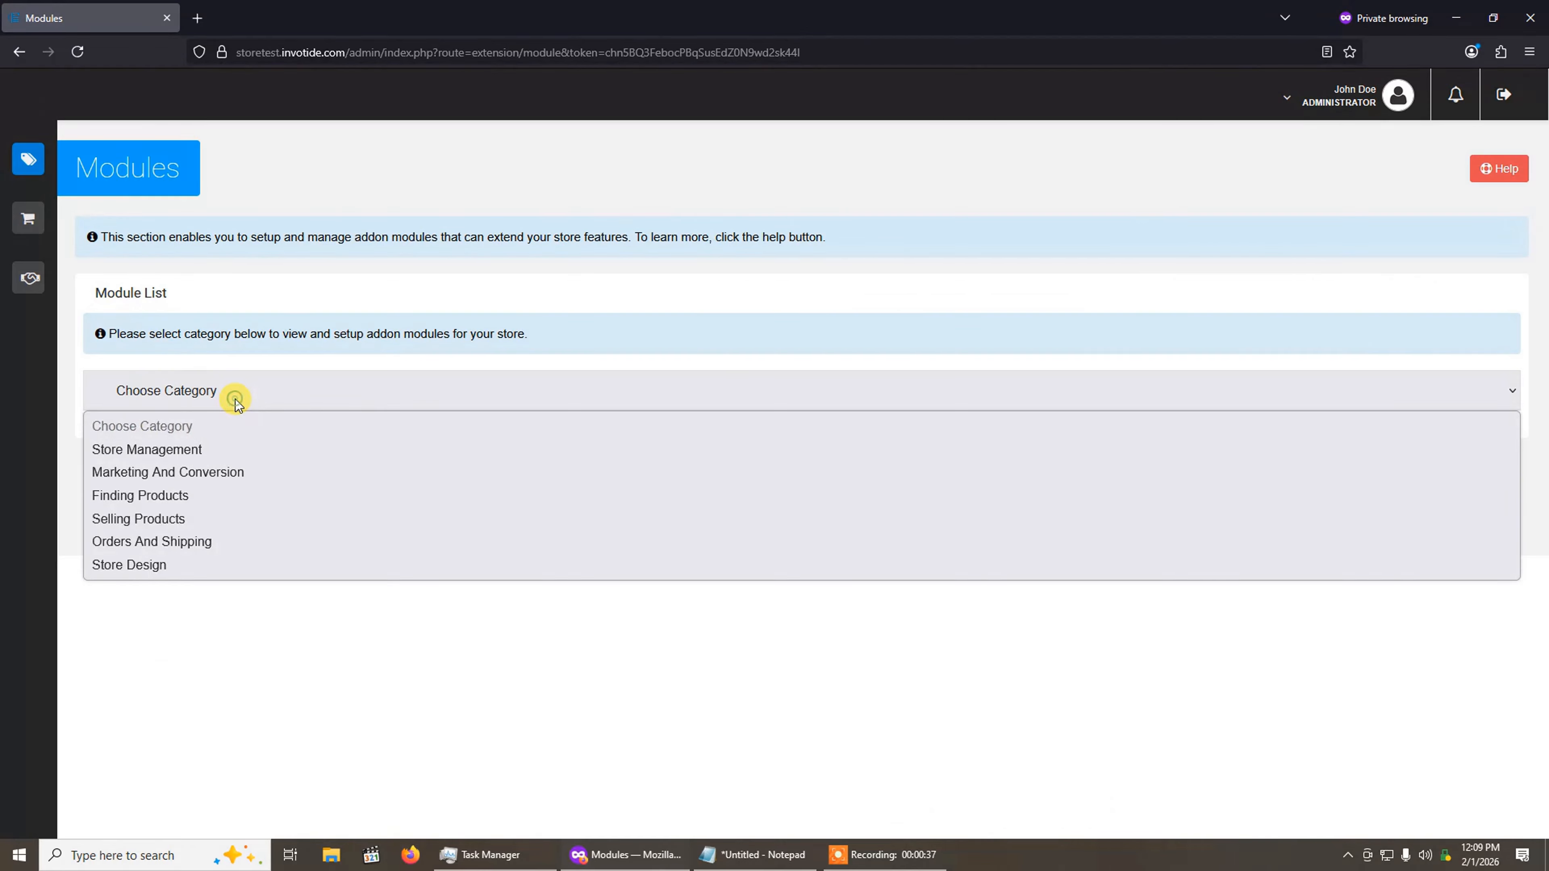
pyautogui.click(158, 568)
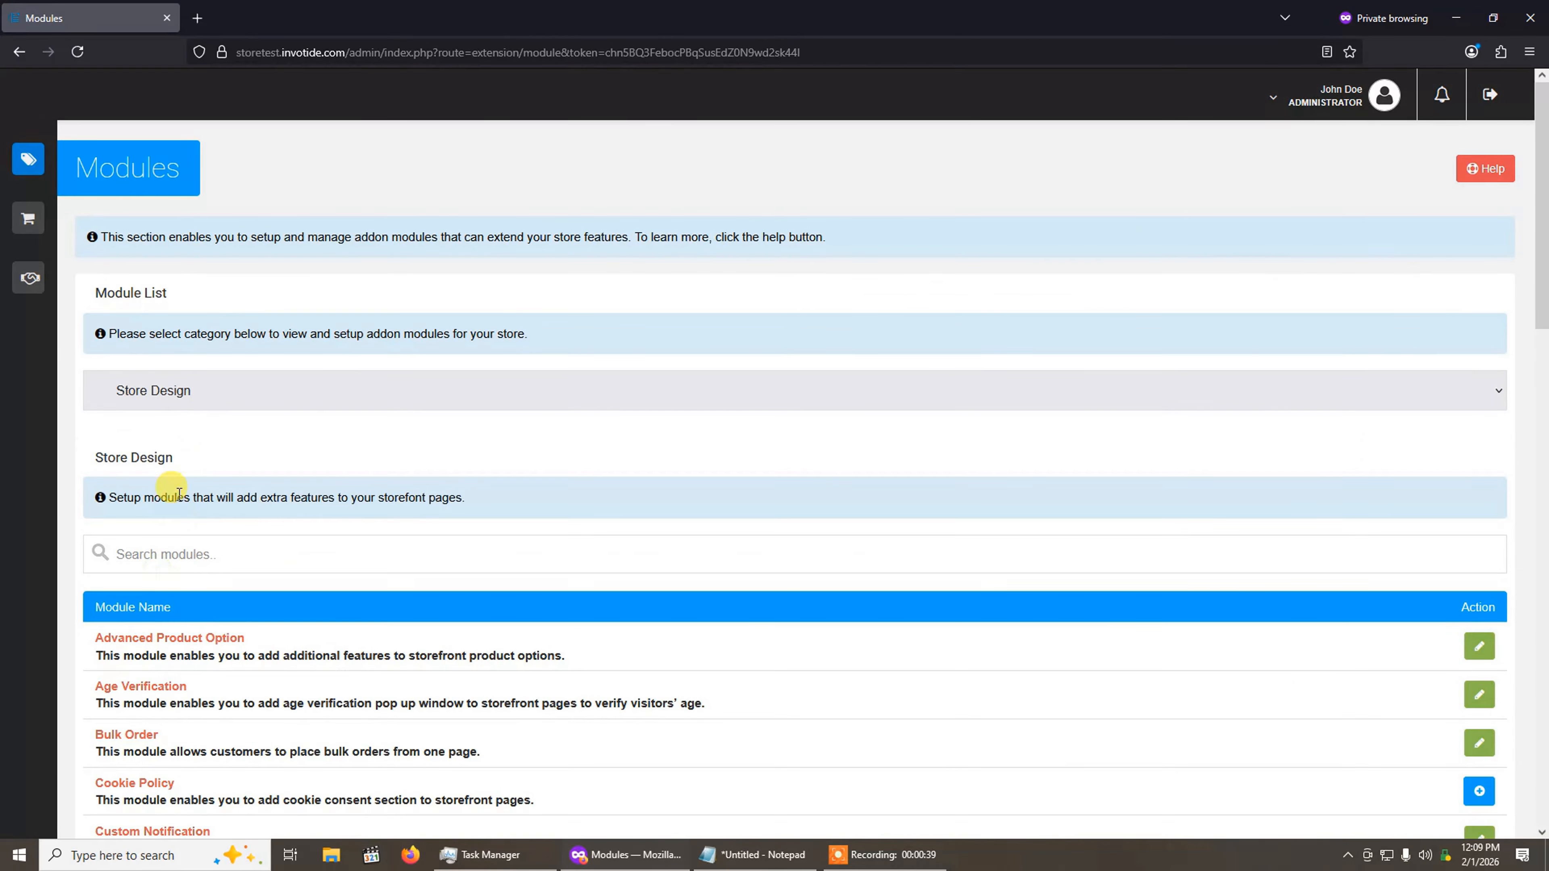
# Step: Search the modules for "advanced product option" and open the Advanced Product Option module for editing
pyautogui.click(349, 551)
pyautogui.write('adv')
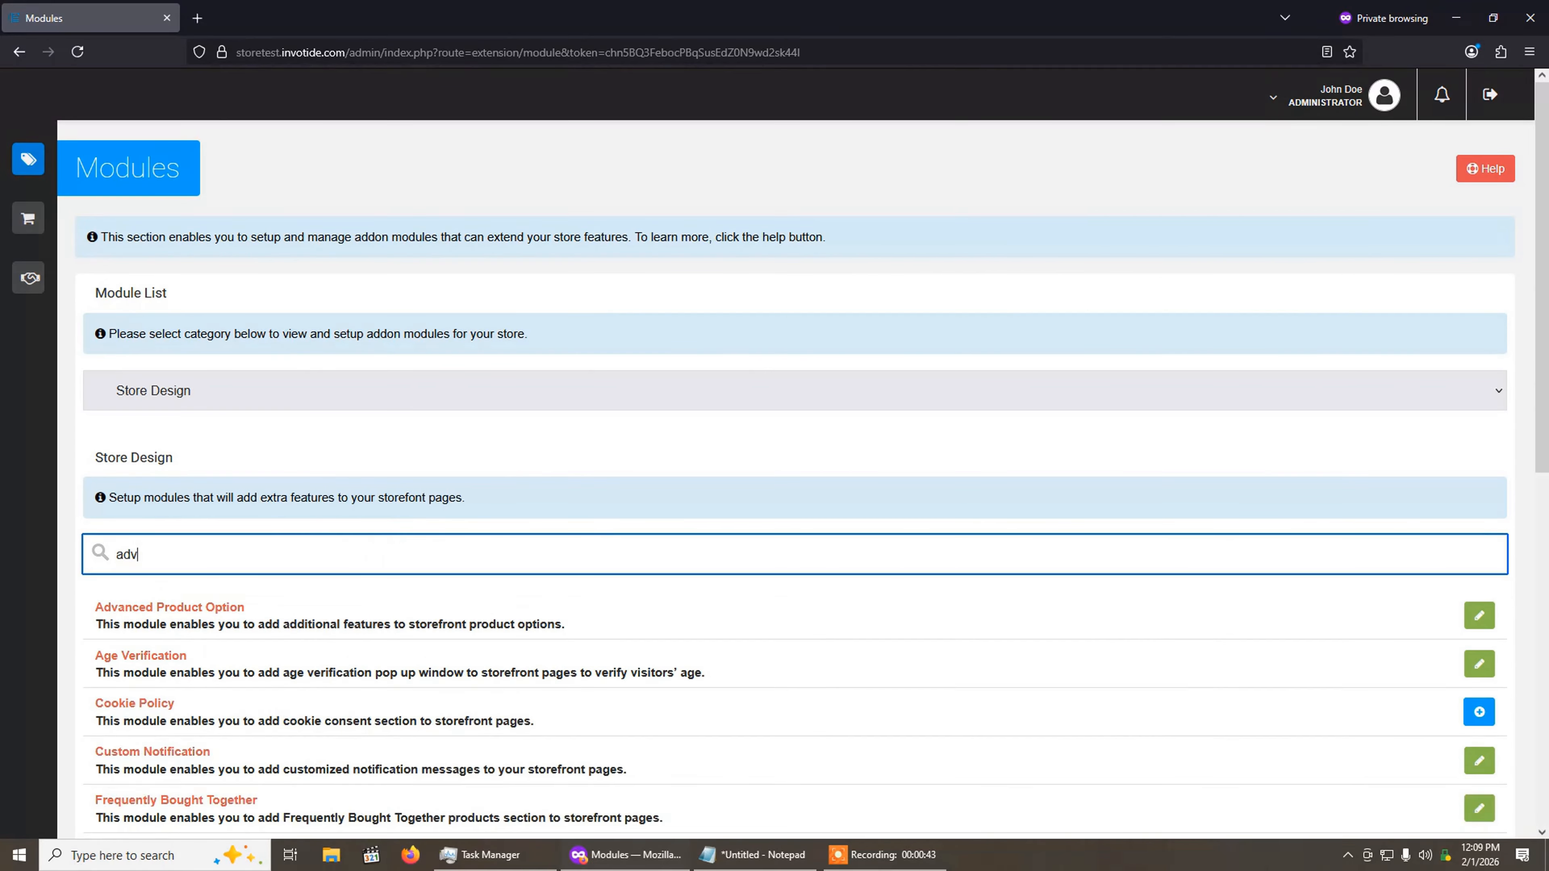
pyautogui.write('anced')
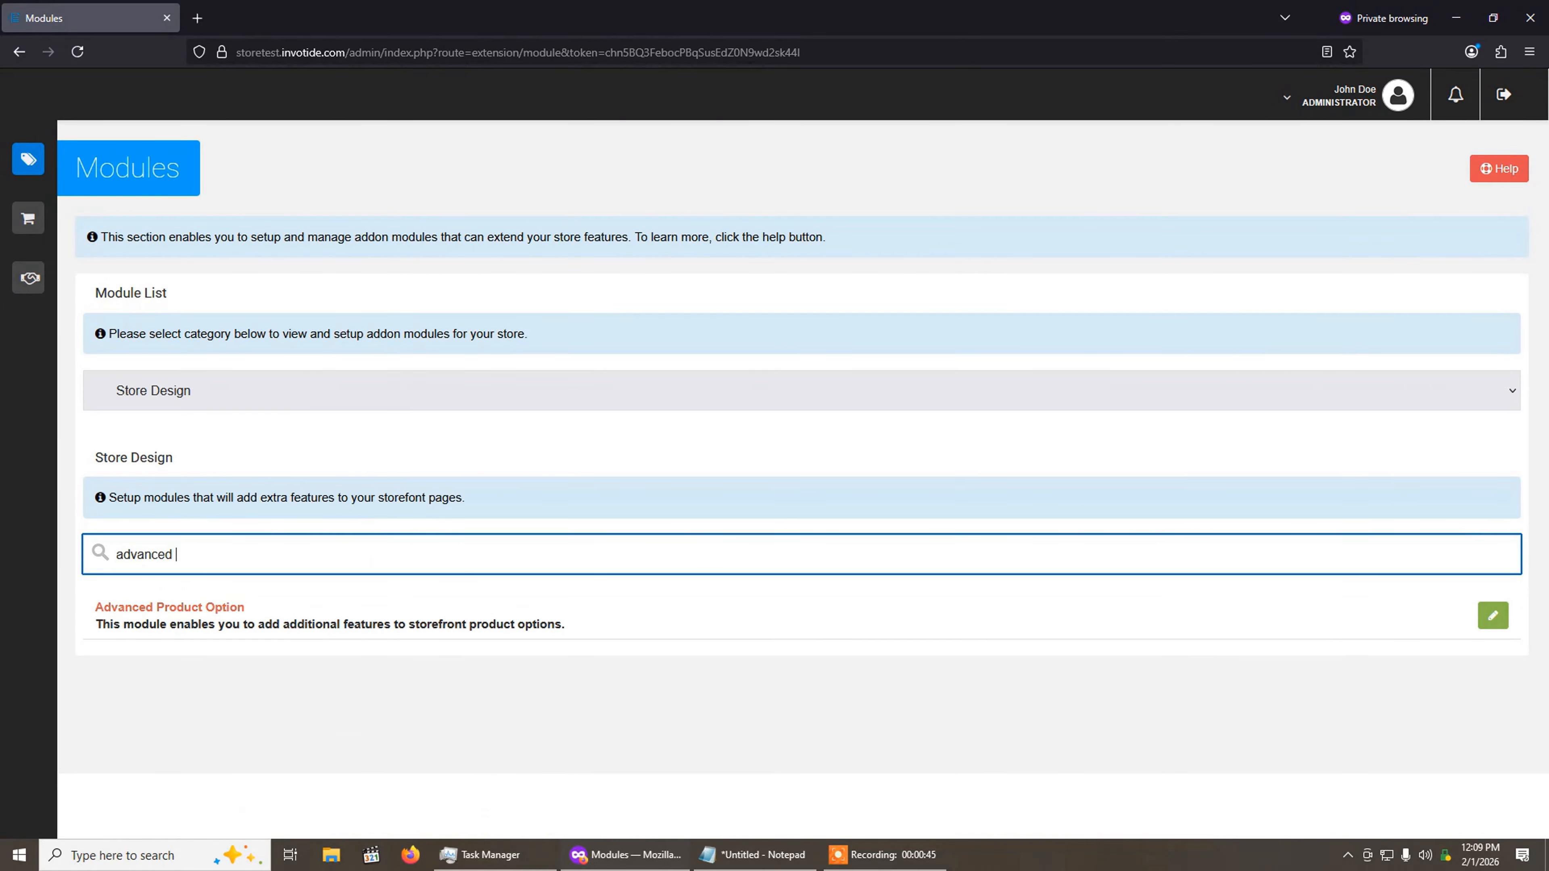
pyautogui.write(' product option')
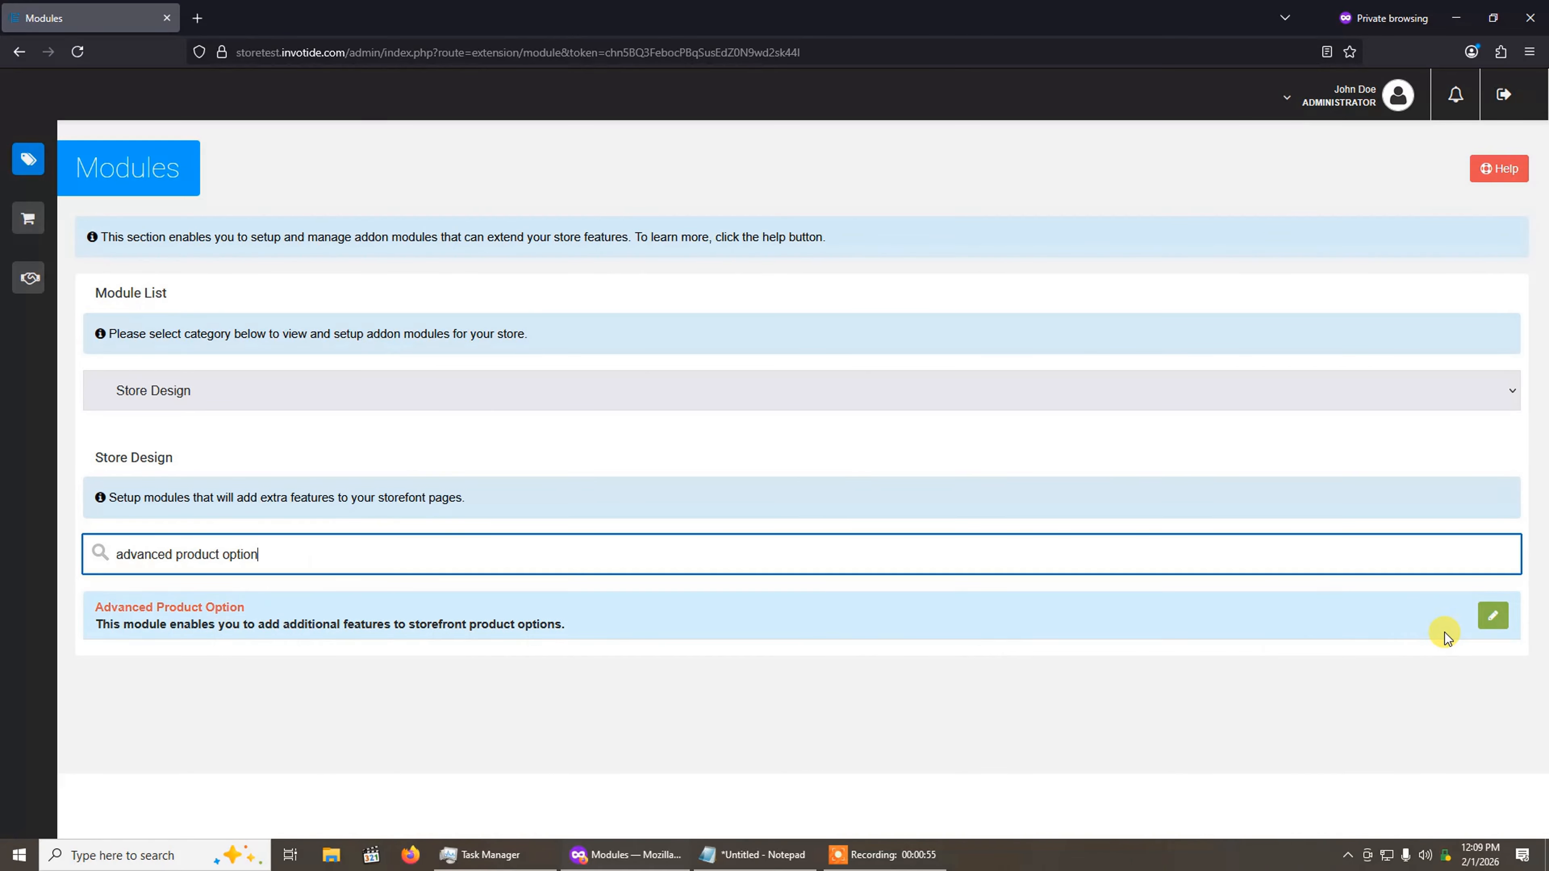
pyautogui.click(1493, 617)
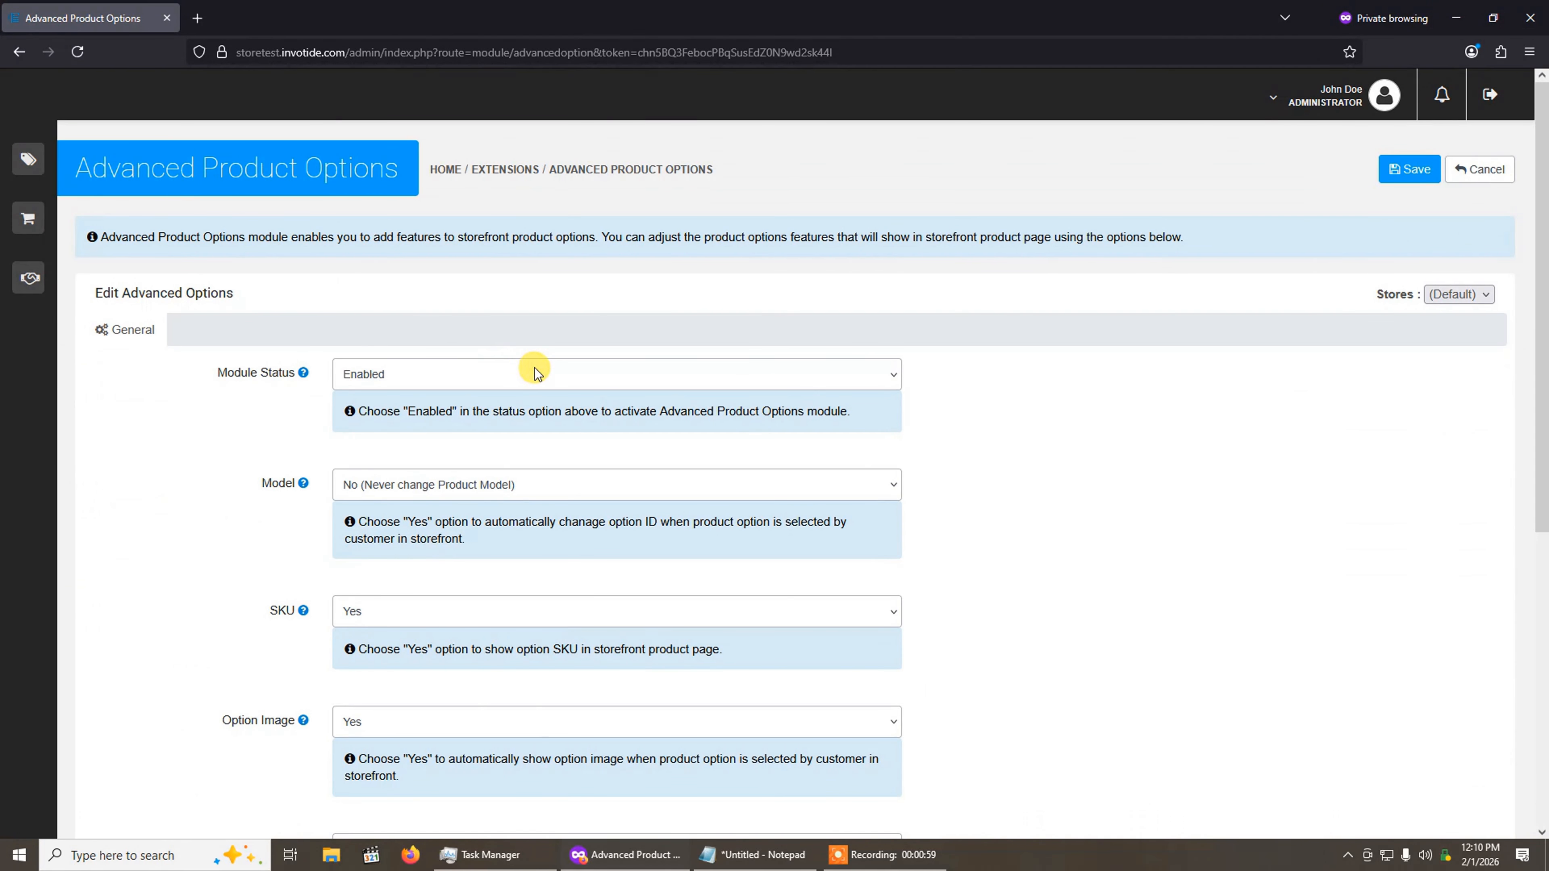
# Step: Set the Advanced Product Options module status to Enabled
pyautogui.scroll(-7, 506, 429)
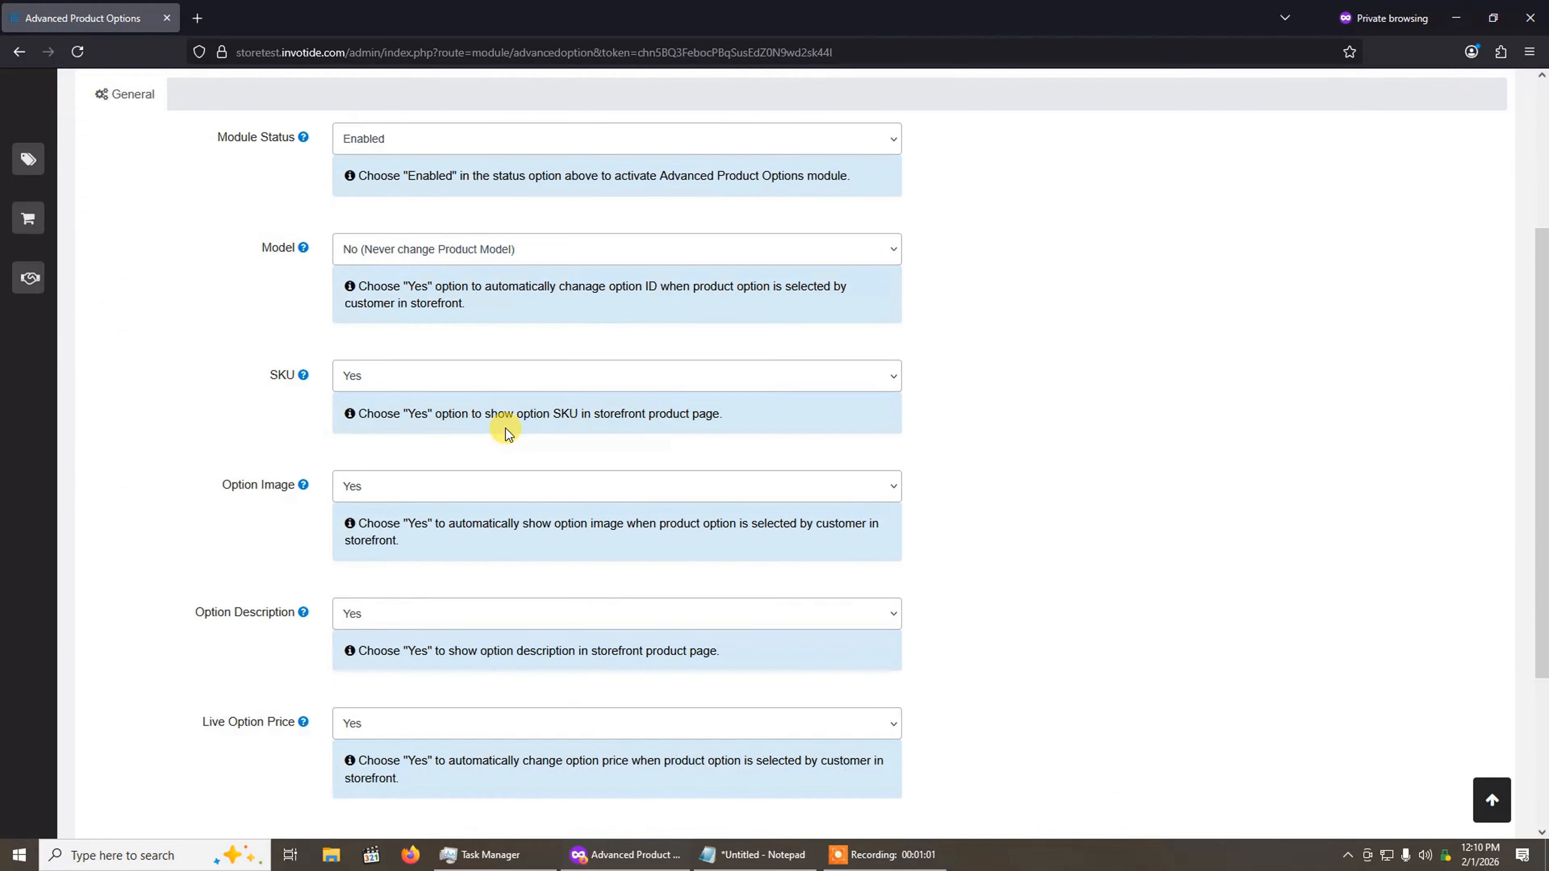
pyautogui.scroll(7, 505, 421)
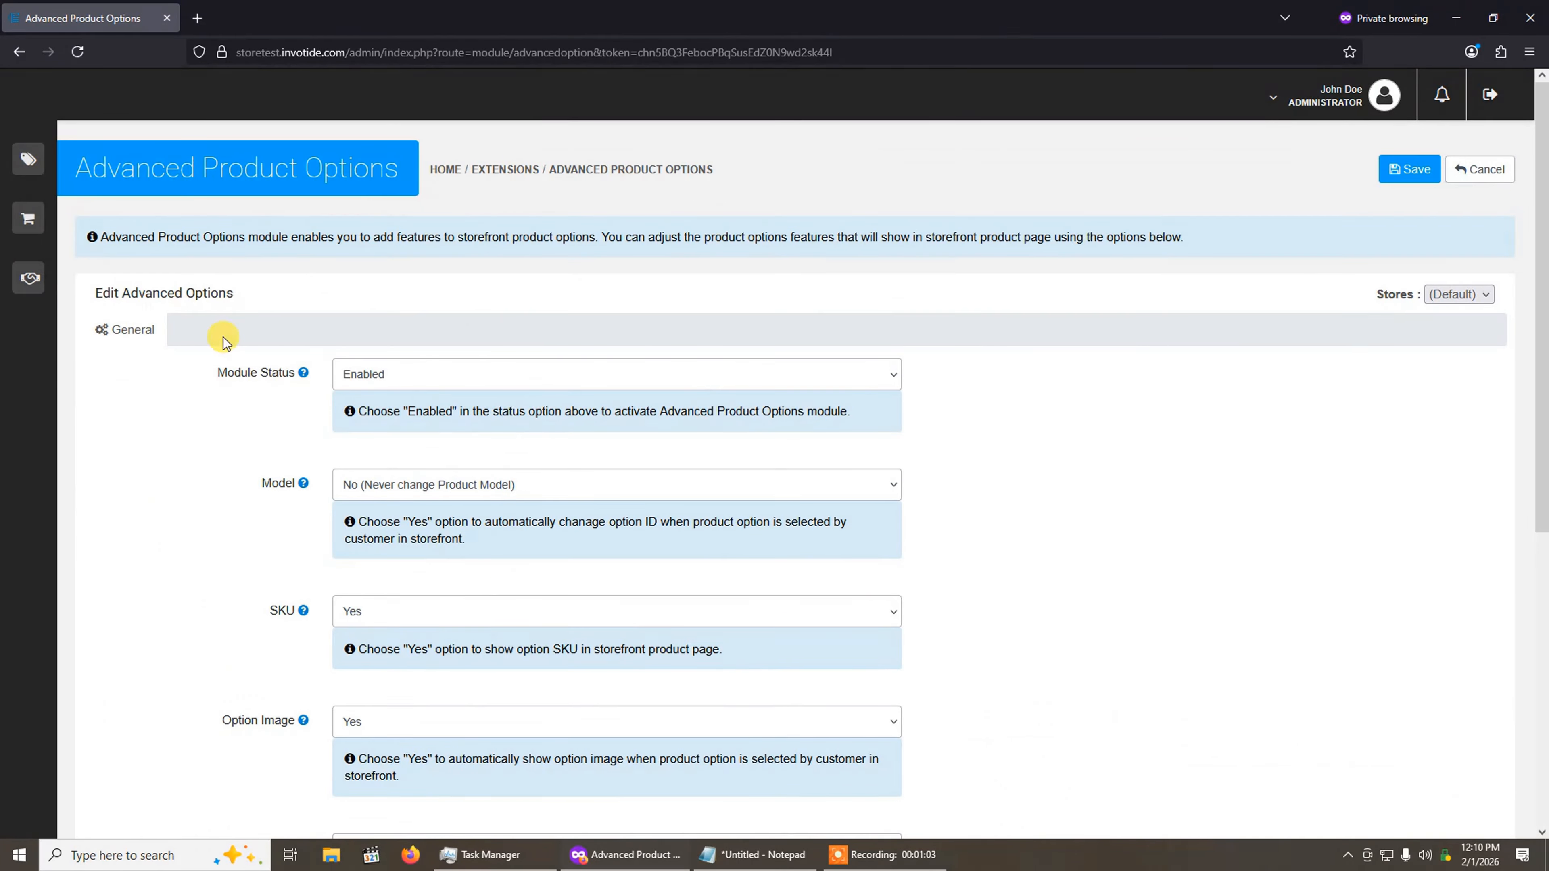
pyautogui.click(417, 381)
pyautogui.click(415, 401)
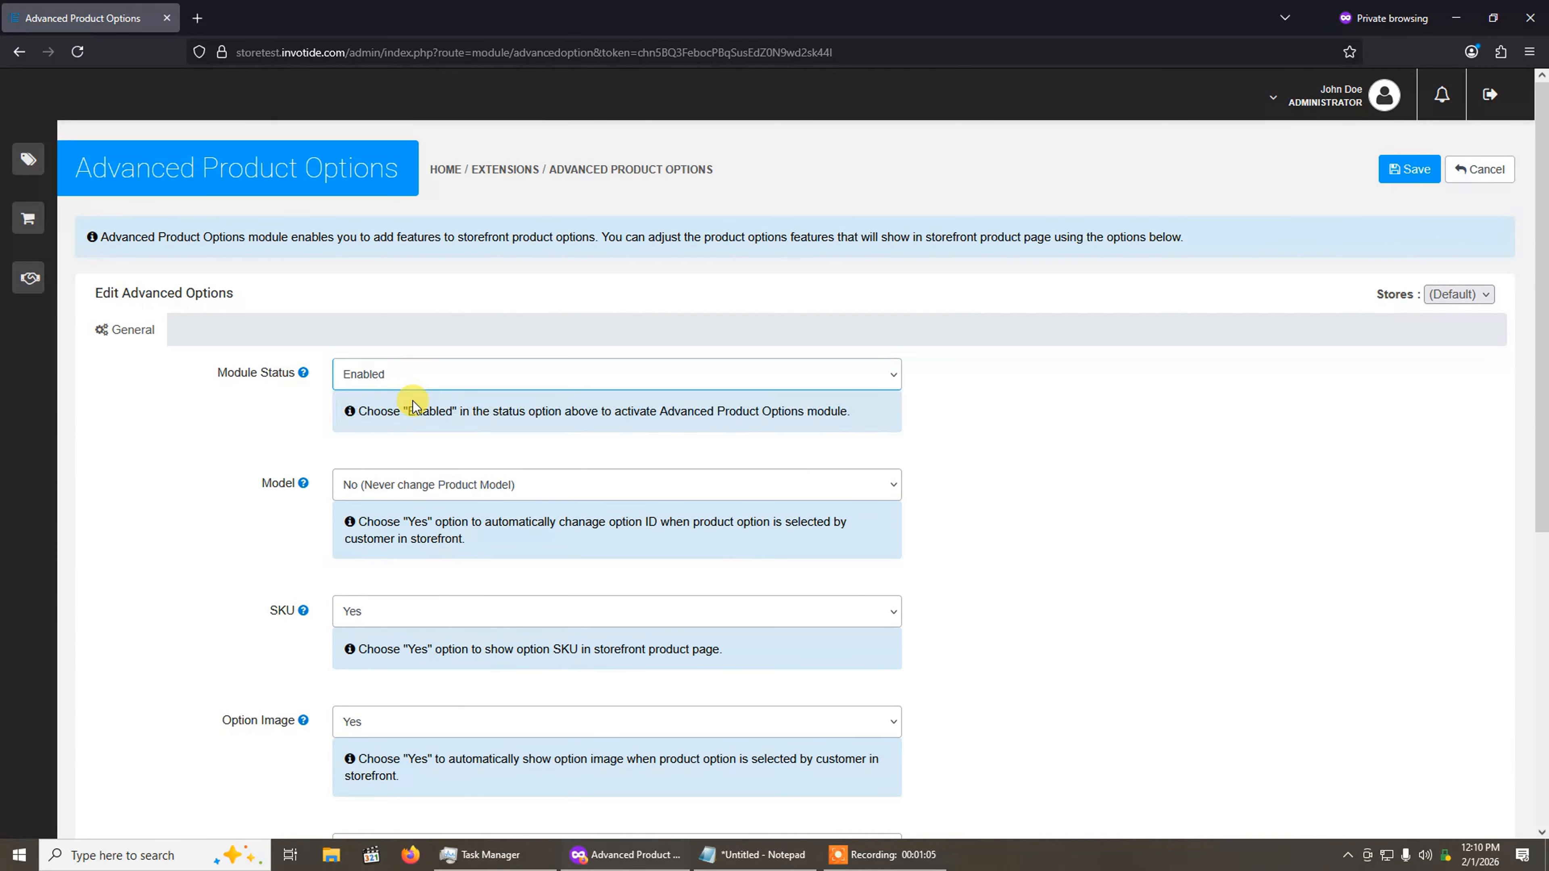
pyautogui.click(451, 381)
pyautogui.click(393, 407)
# Step: View the available choices for the module's Model setting
pyautogui.scroll(-2, 335, 390)
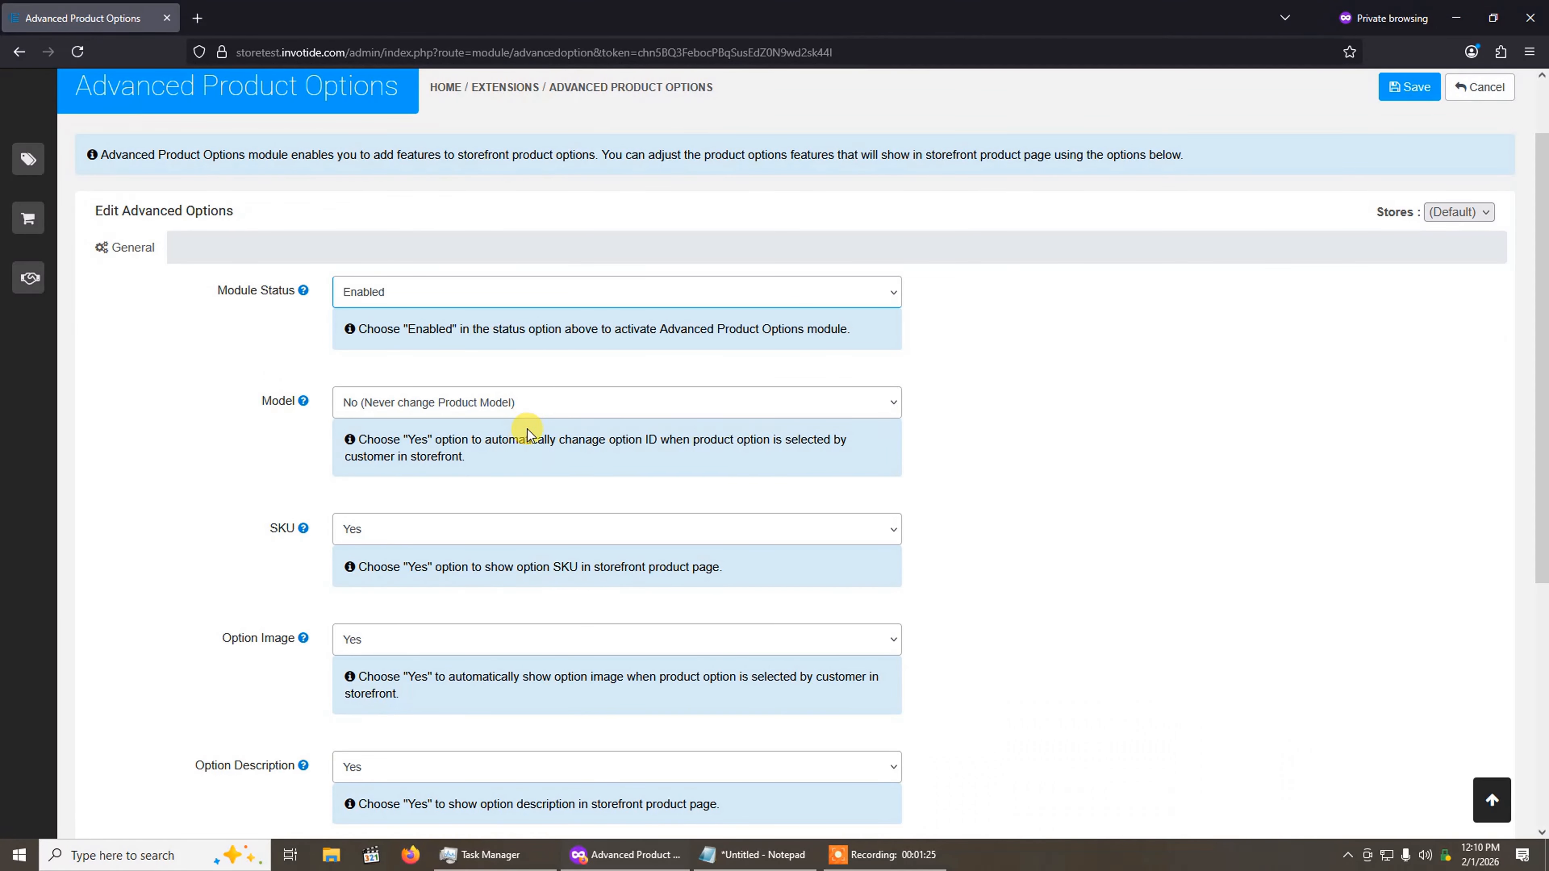
pyautogui.click(432, 402)
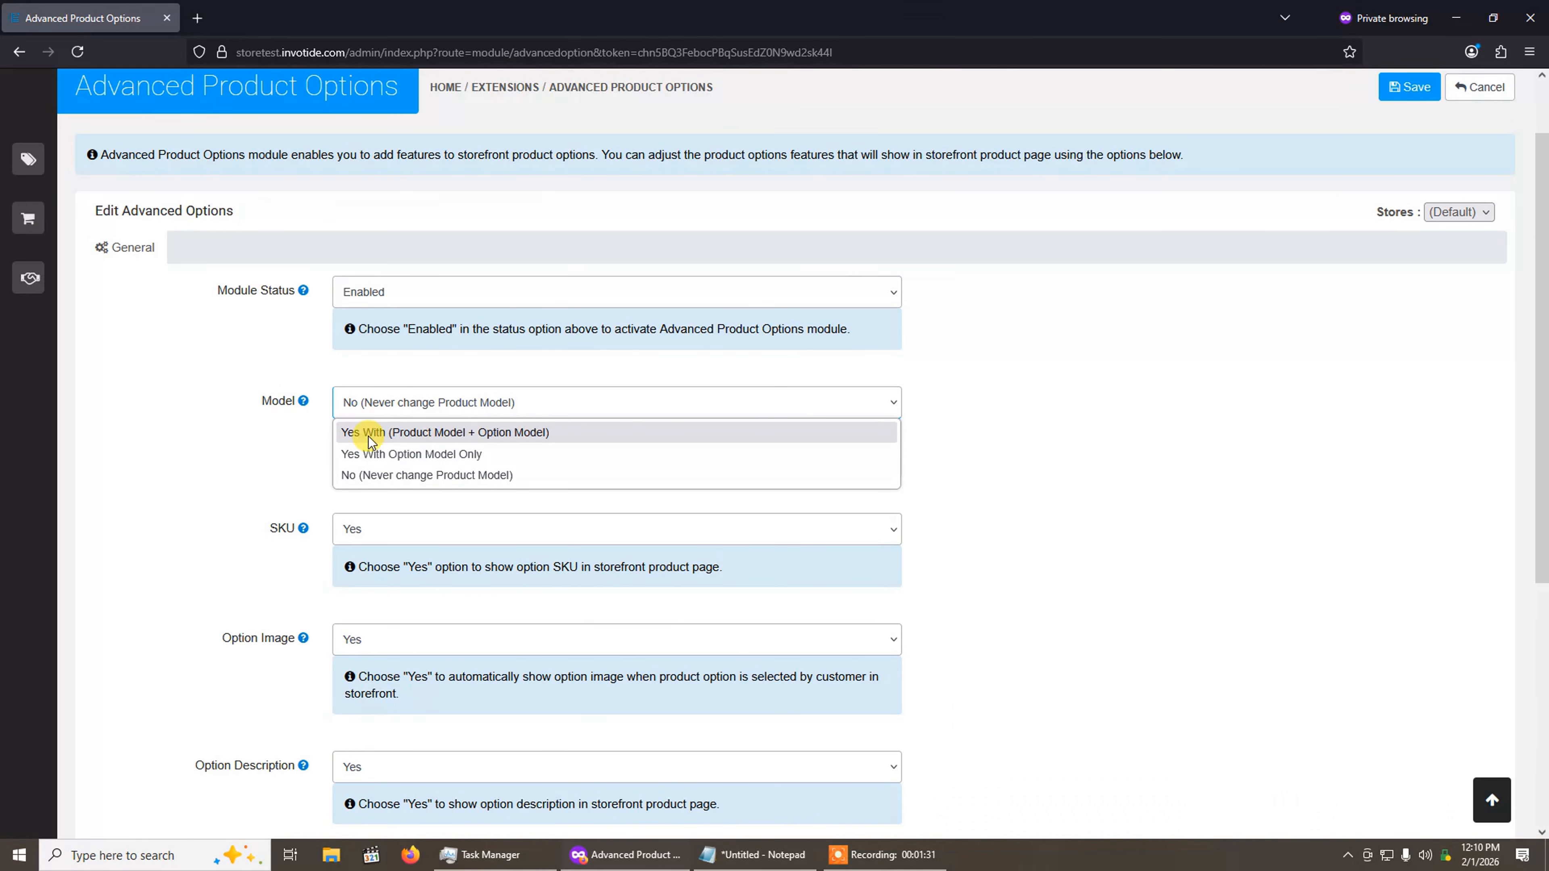
pyautogui.click(230, 444)
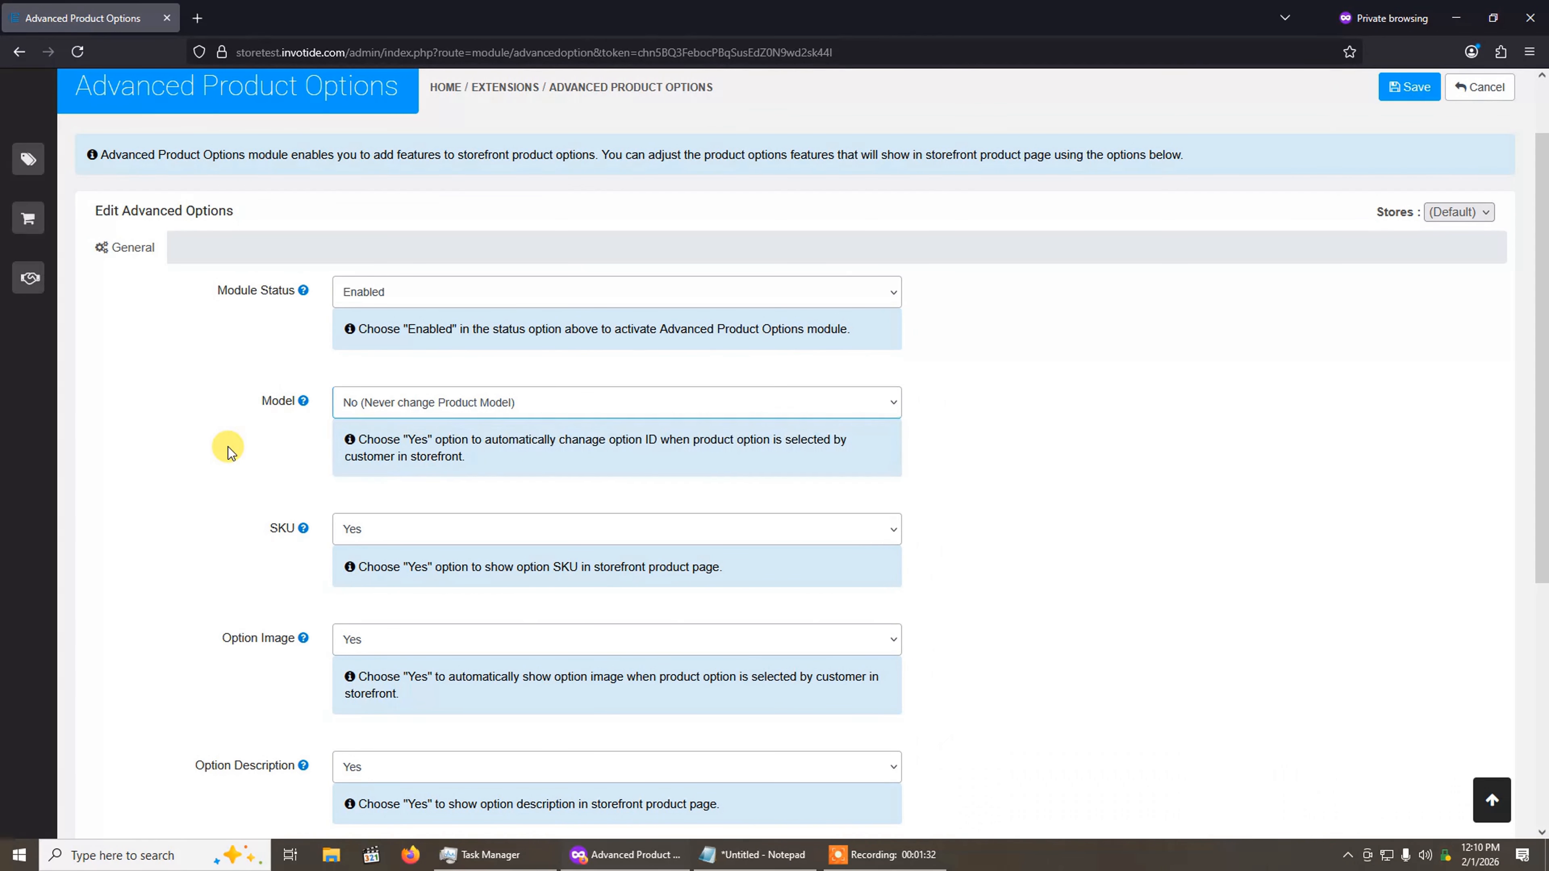
# Step: Set the module's SKU and Option Description settings to Yes
pyautogui.click(383, 534)
pyautogui.click(386, 558)
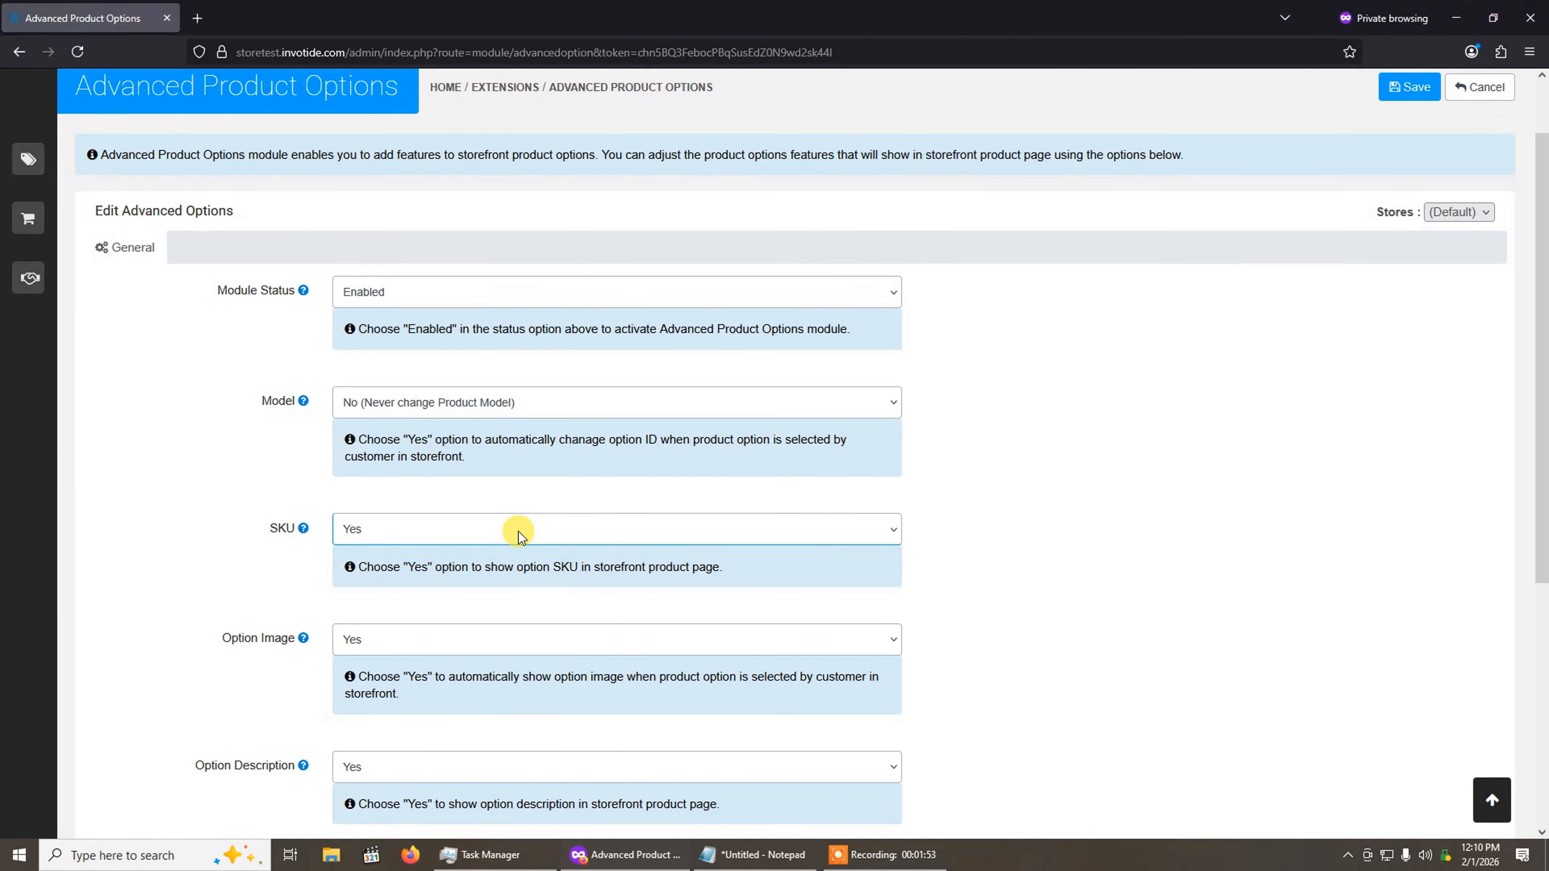
pyautogui.scroll(-1, 369, 652)
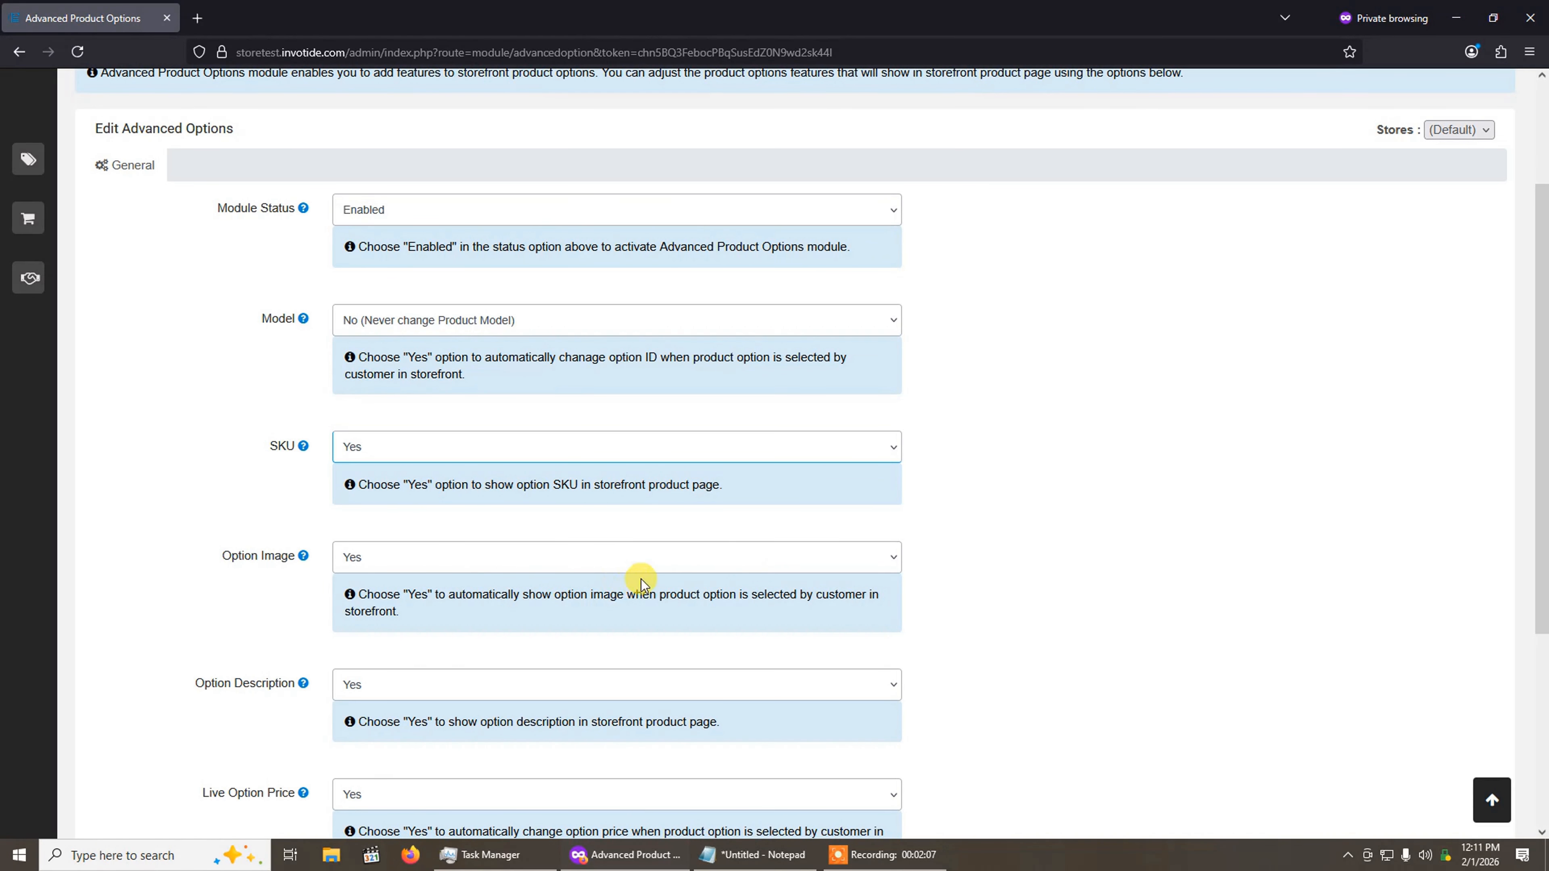
pyautogui.scroll(-1, 515, 552)
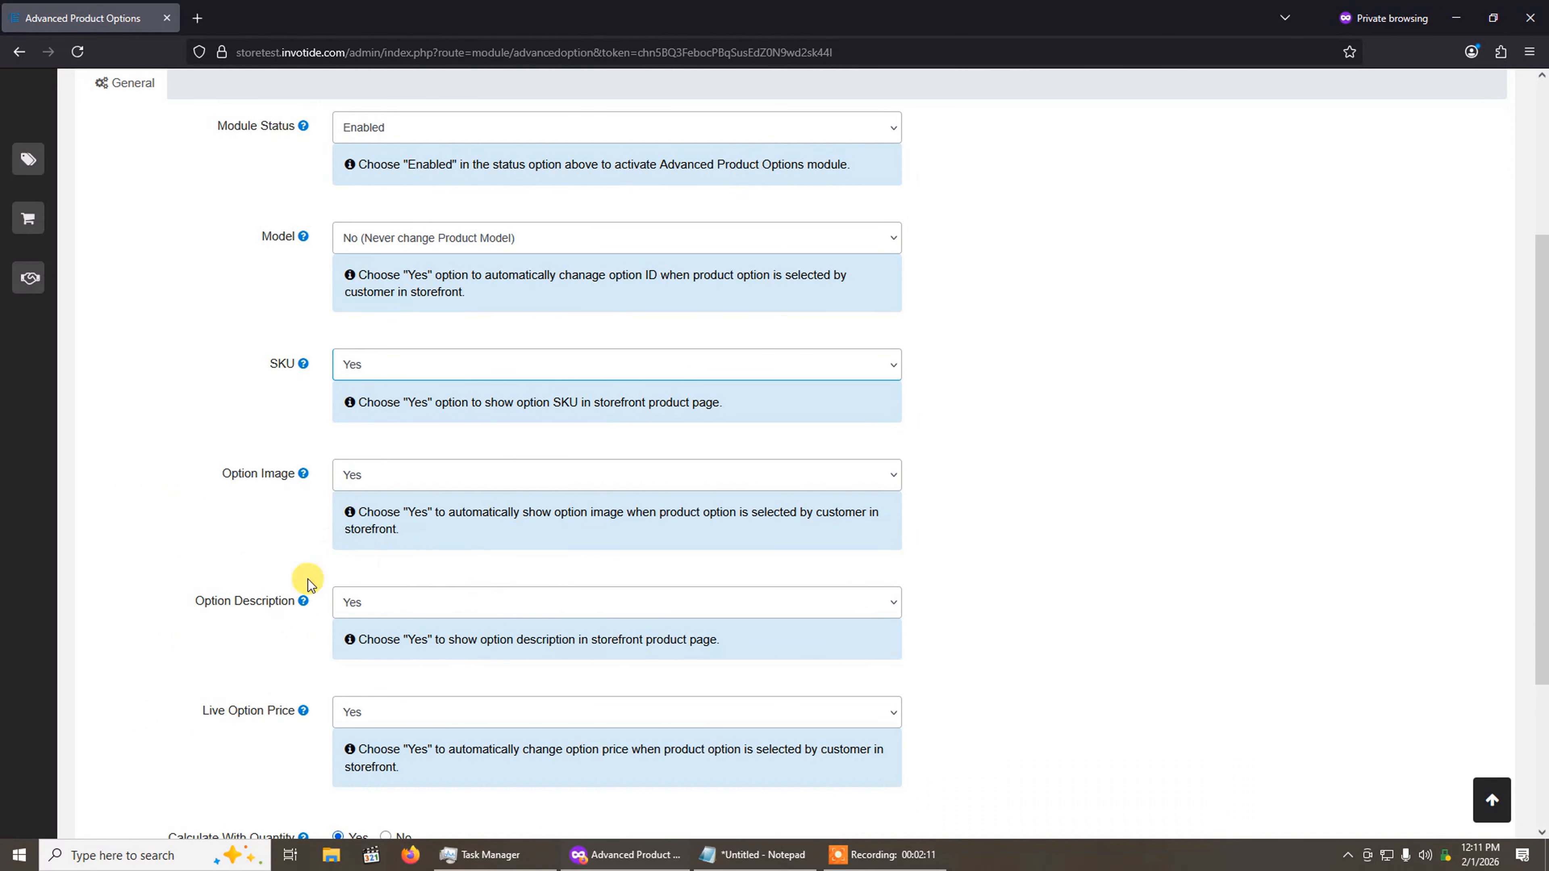
pyautogui.click(504, 605)
pyautogui.click(482, 633)
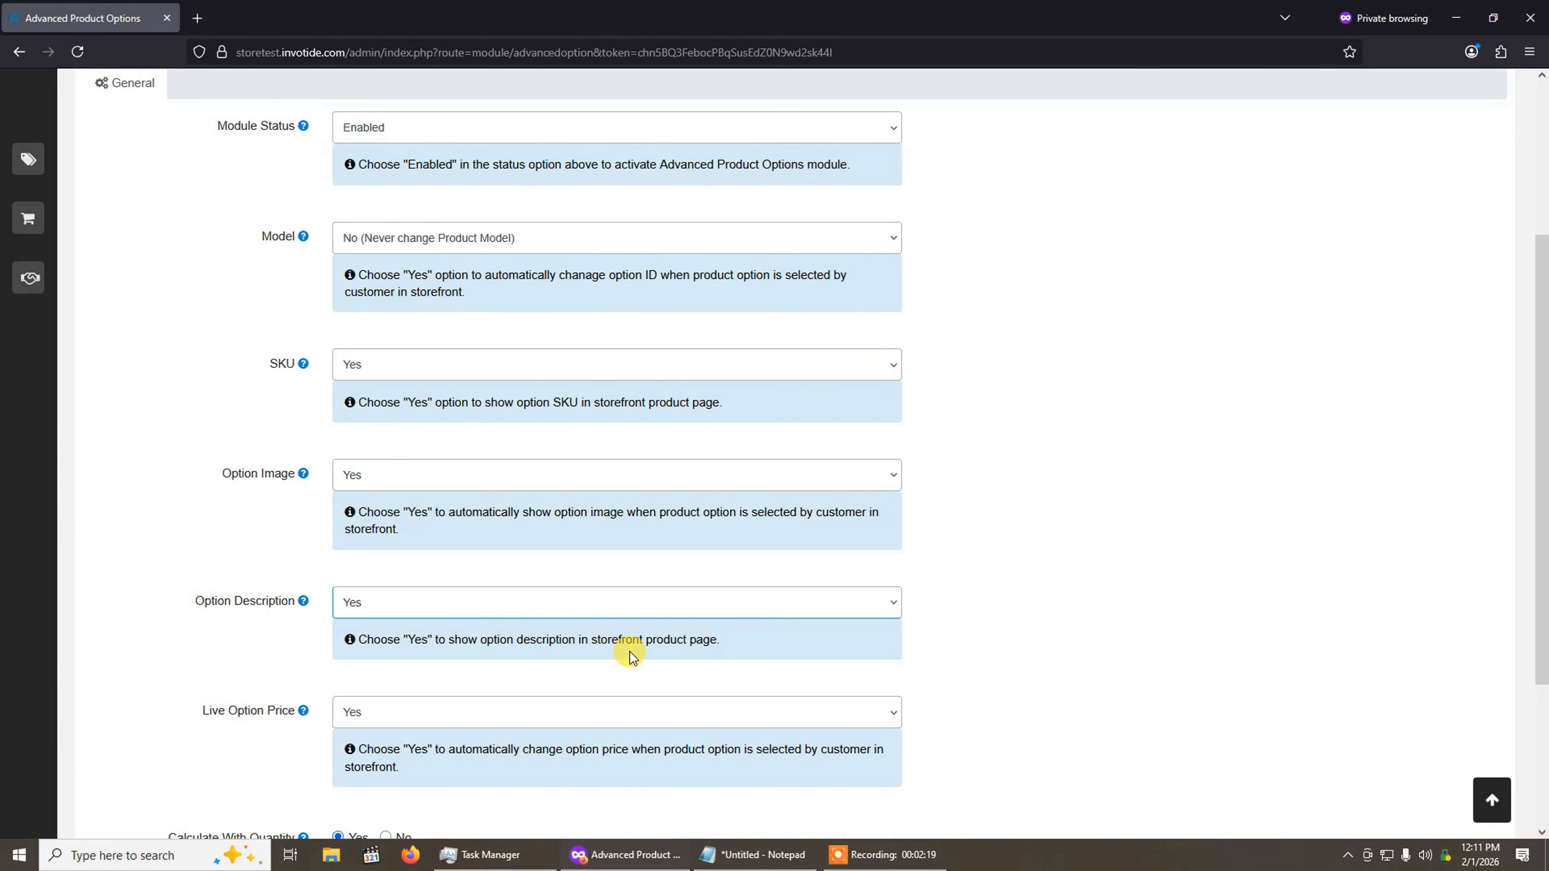
# Step: Review the remaining settings, including Live Option Price and Calculate With Quantity, and save the module
pyautogui.scroll(-3, 640, 647)
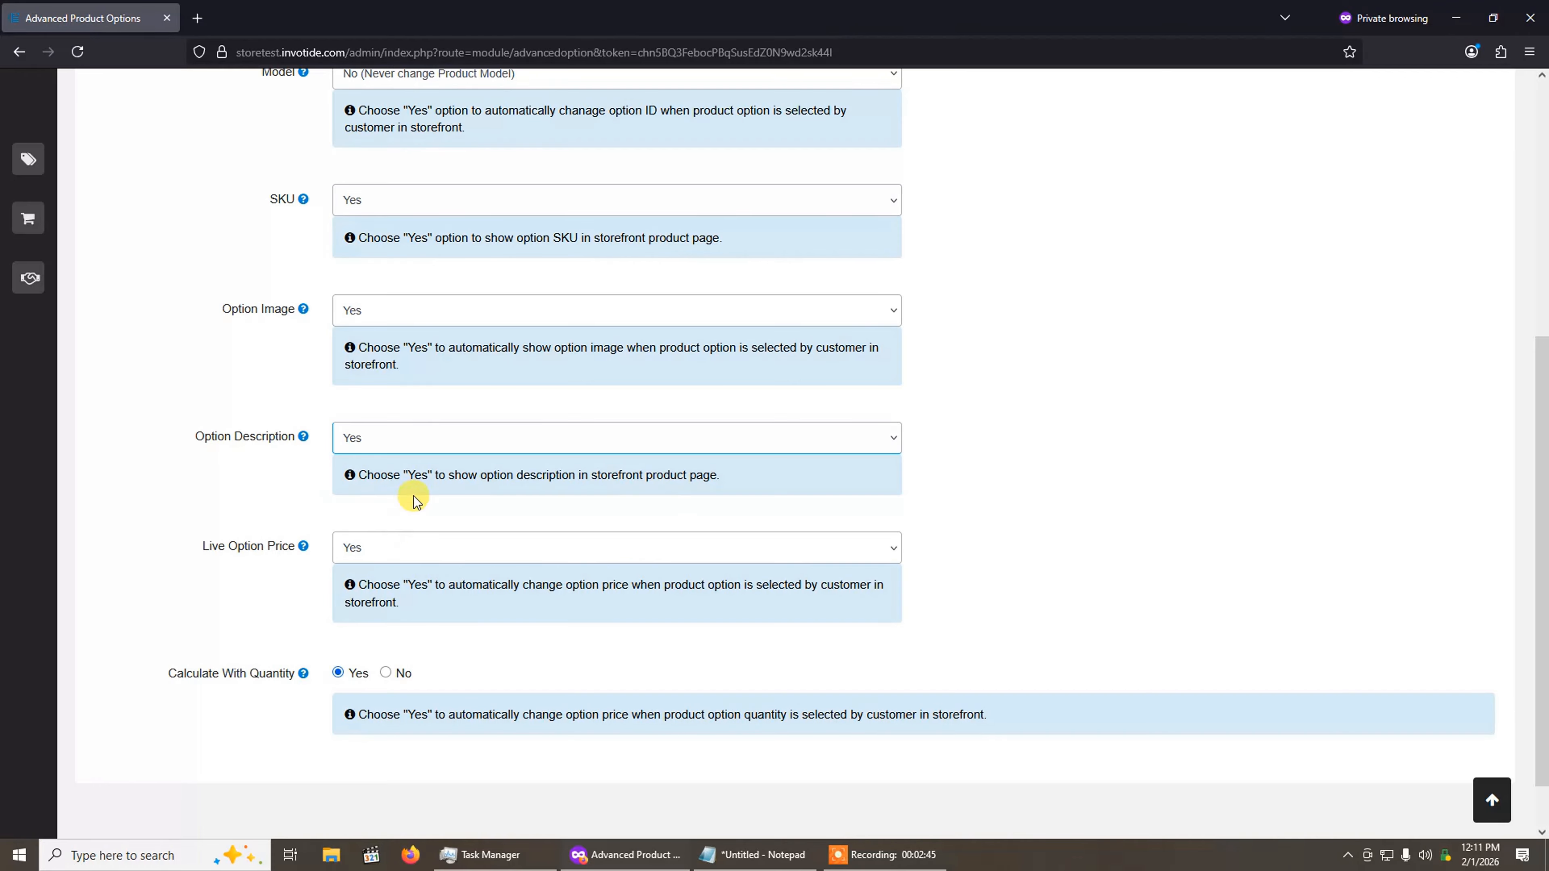
pyautogui.scroll(-2, 505, 623)
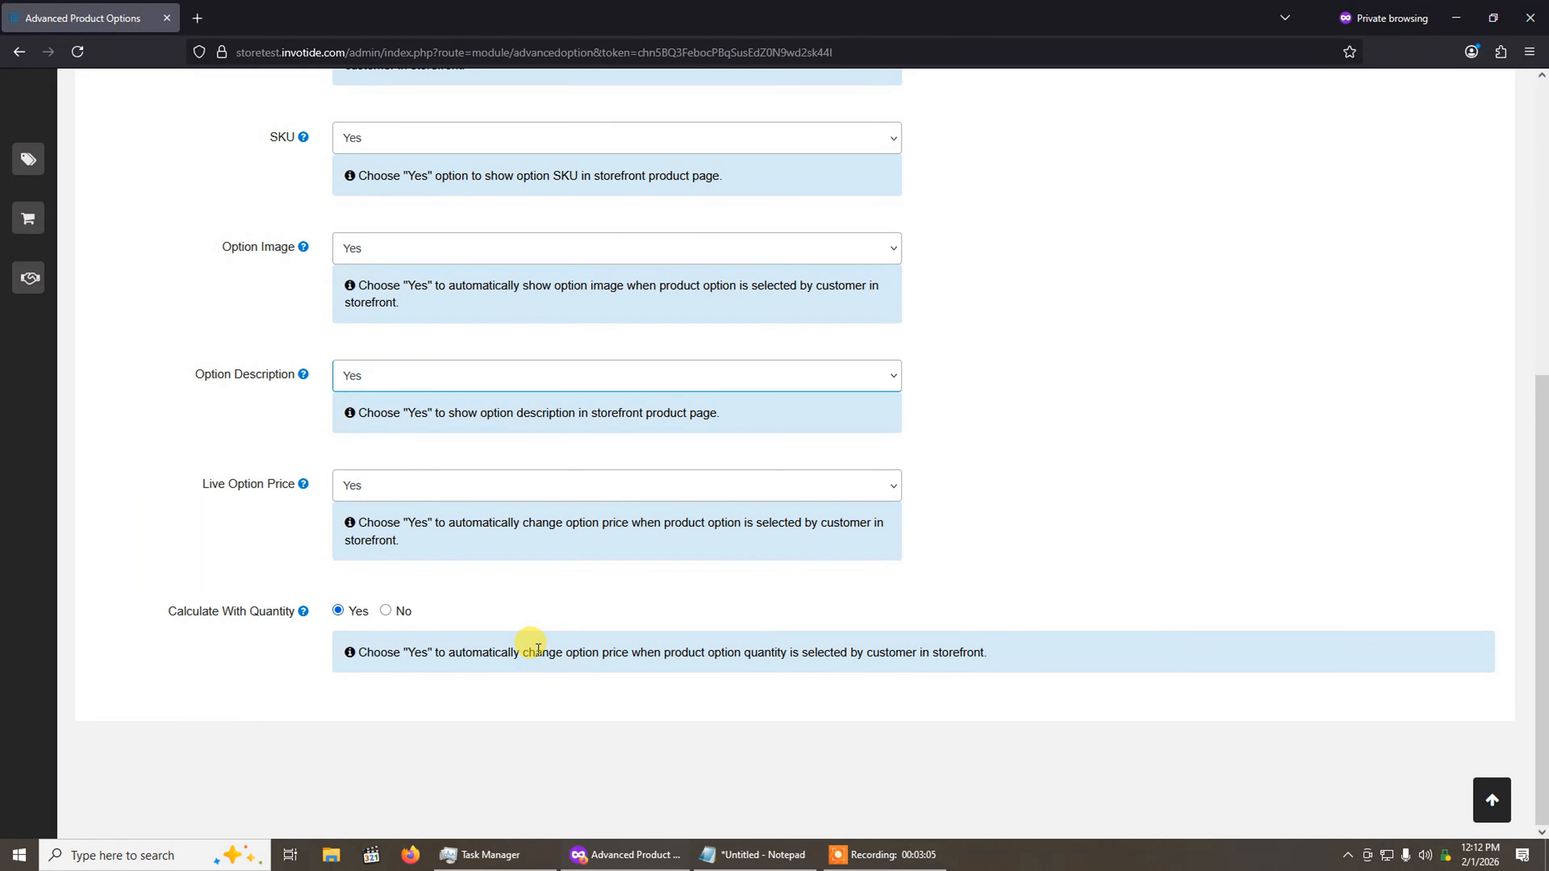
pyautogui.scroll(1, 530, 641)
pyautogui.scroll(-1, 536, 646)
pyautogui.scroll(5, 427, 574)
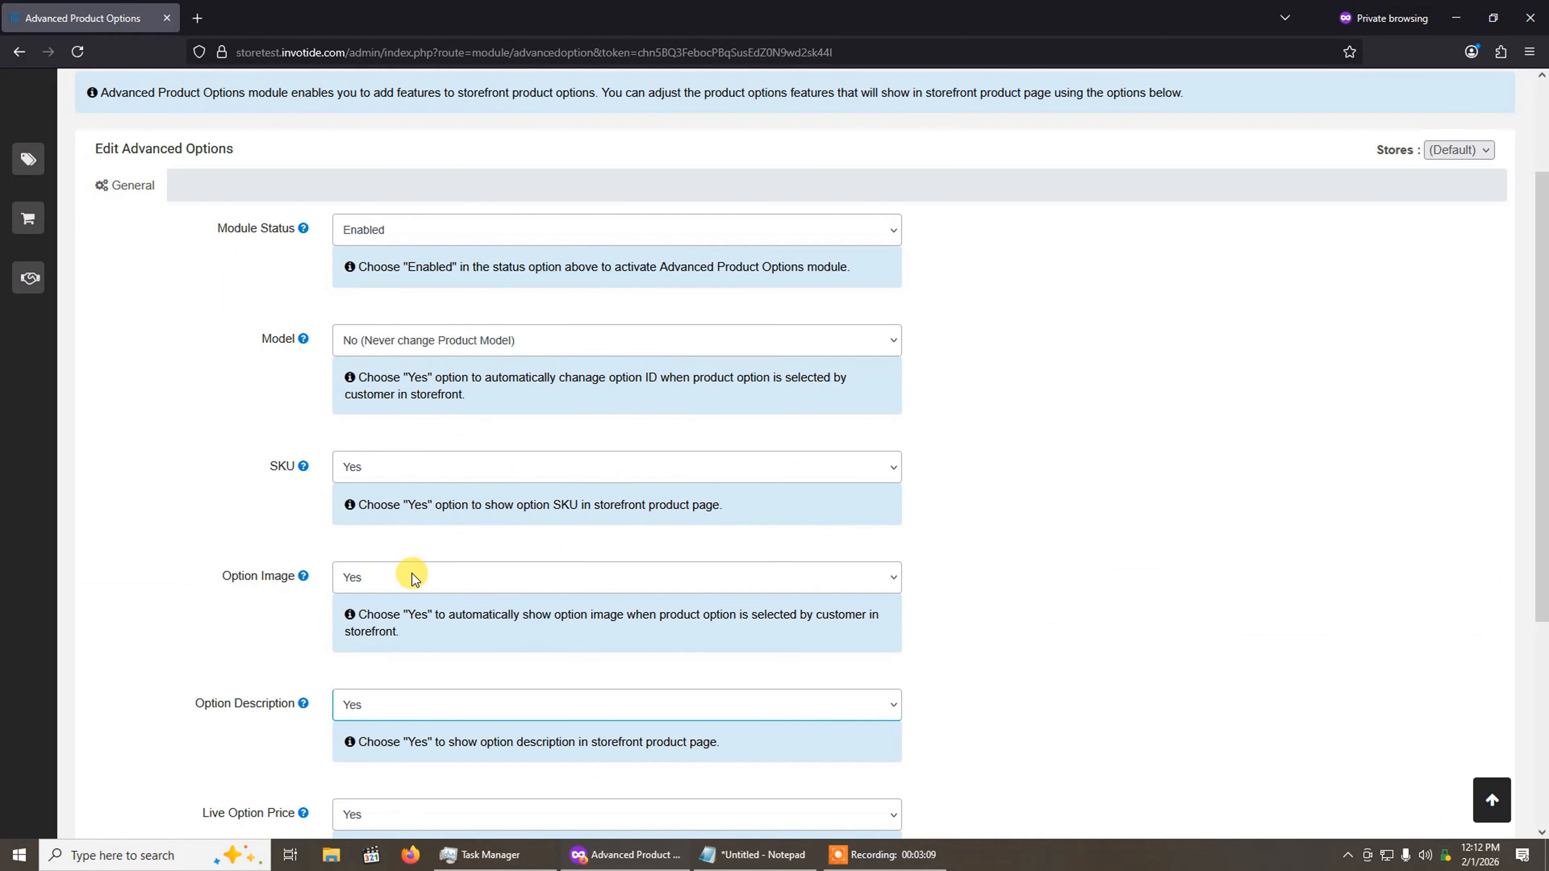
pyautogui.scroll(2, 412, 574)
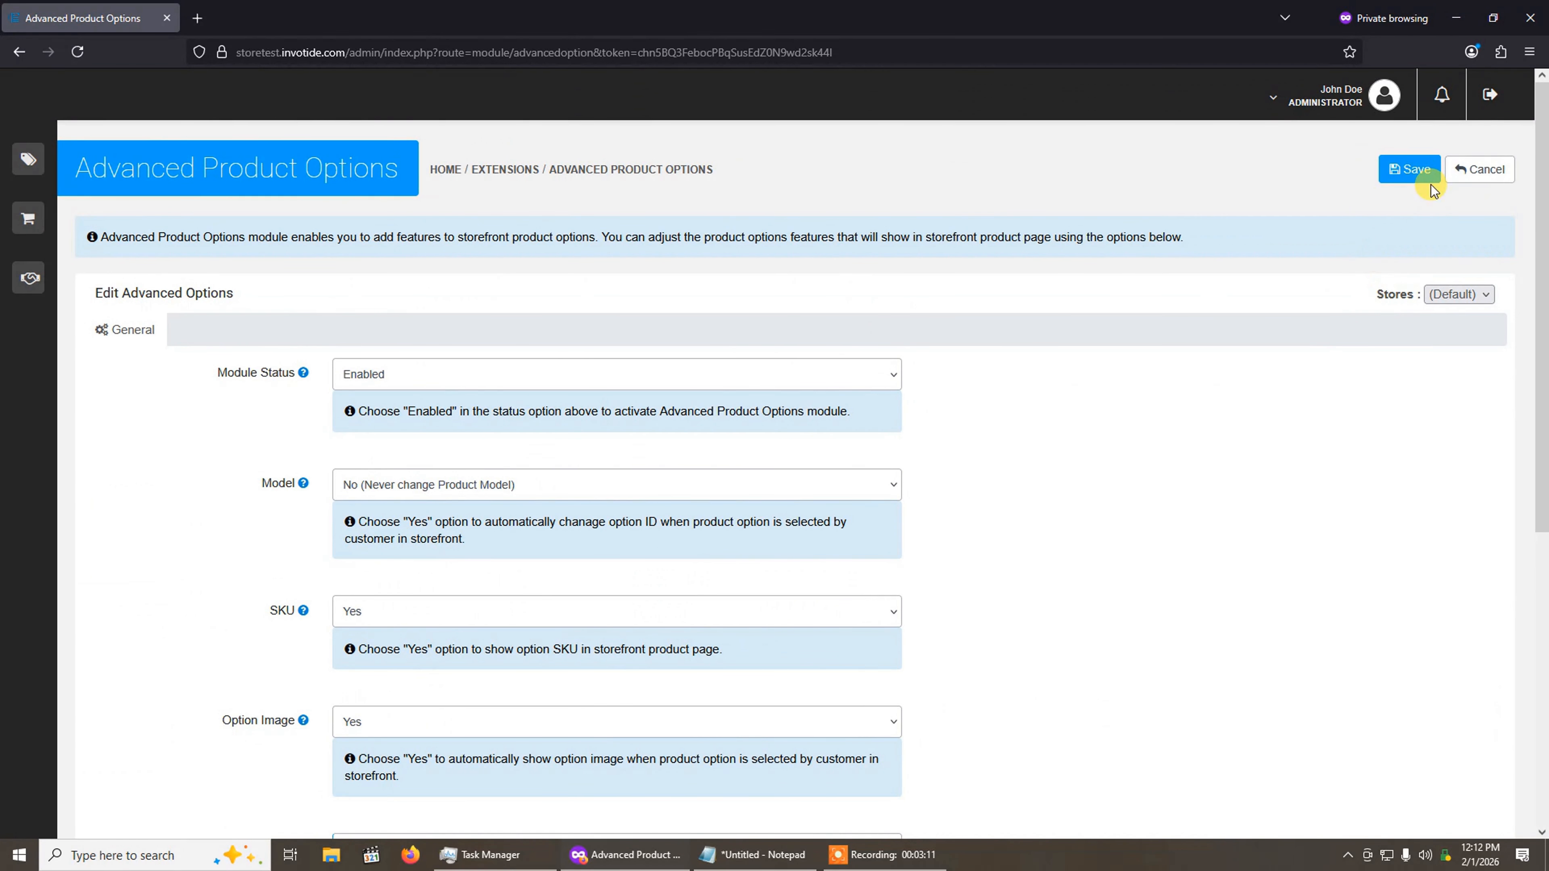
pyautogui.click(1425, 176)
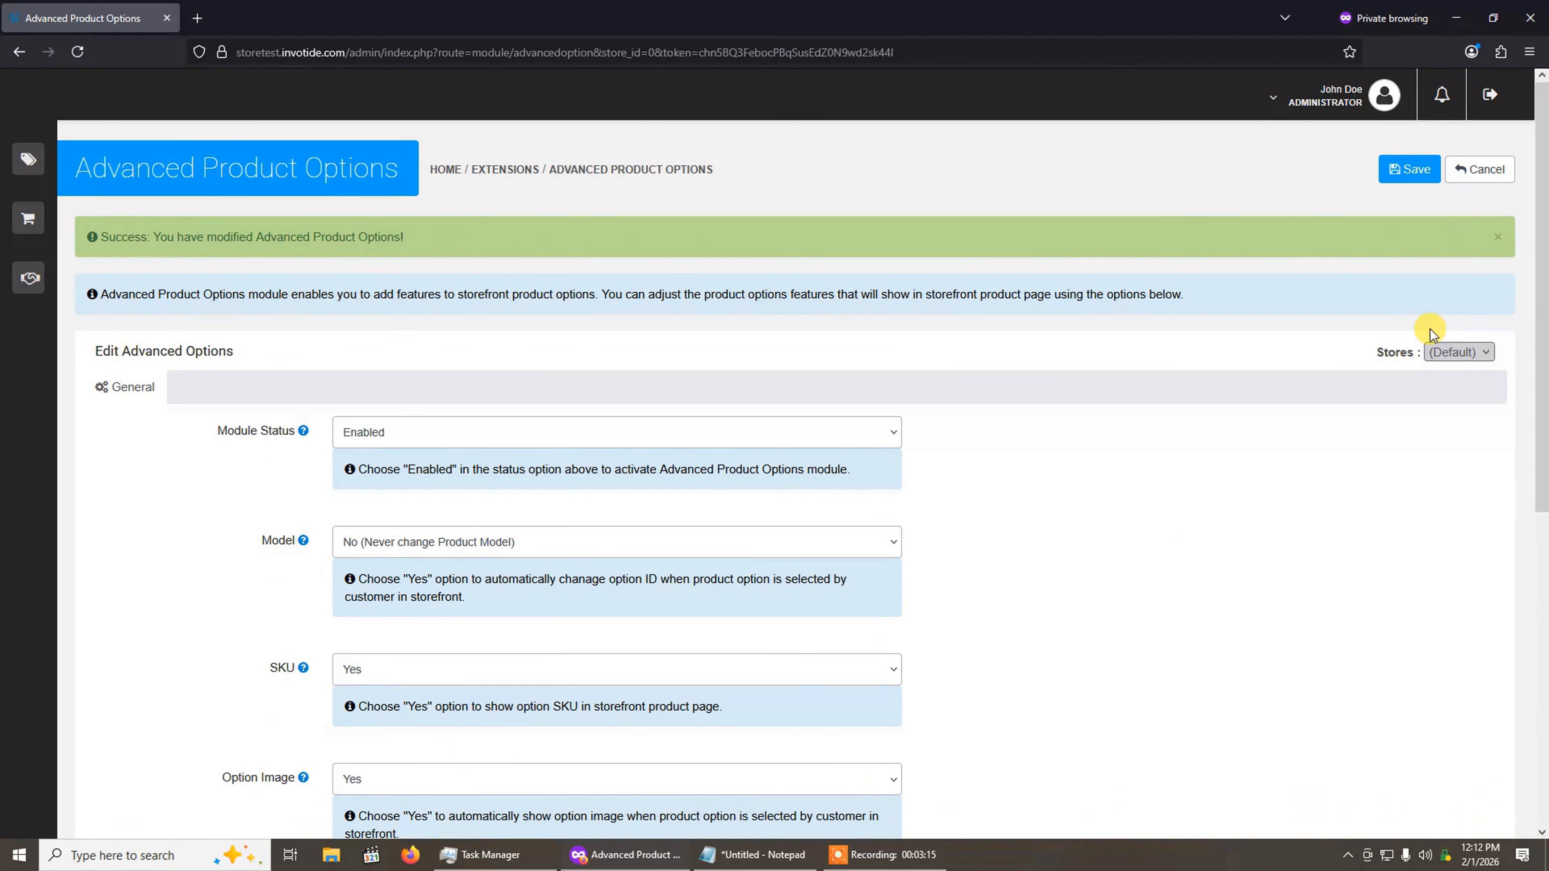
# Step: Check which stores the module settings can be applied to and dismiss the save notification
pyautogui.click(1442, 352)
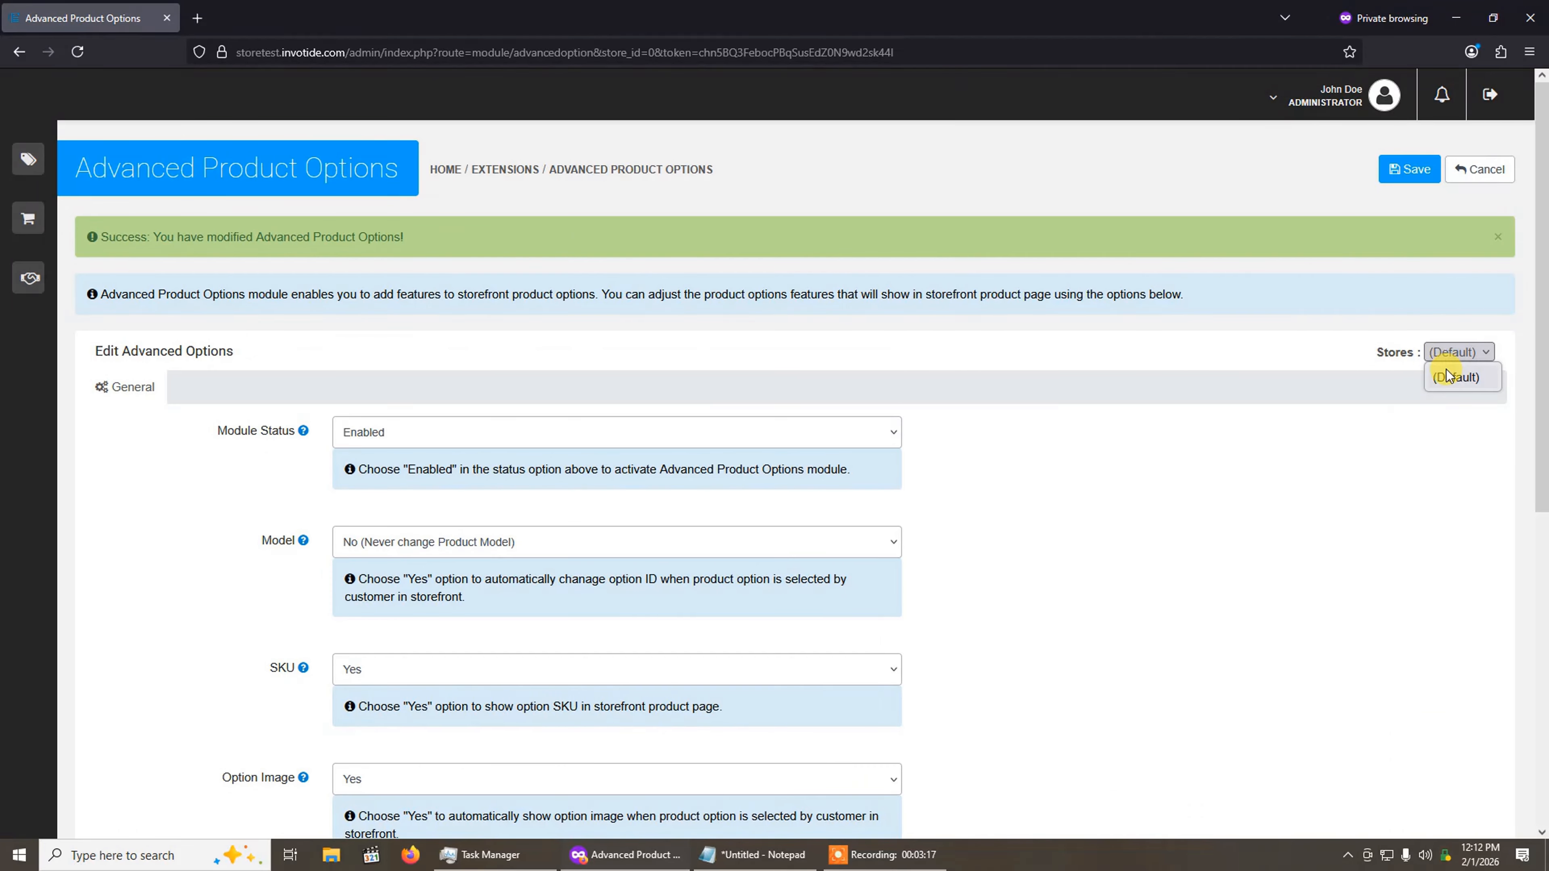
pyautogui.click(1447, 356)
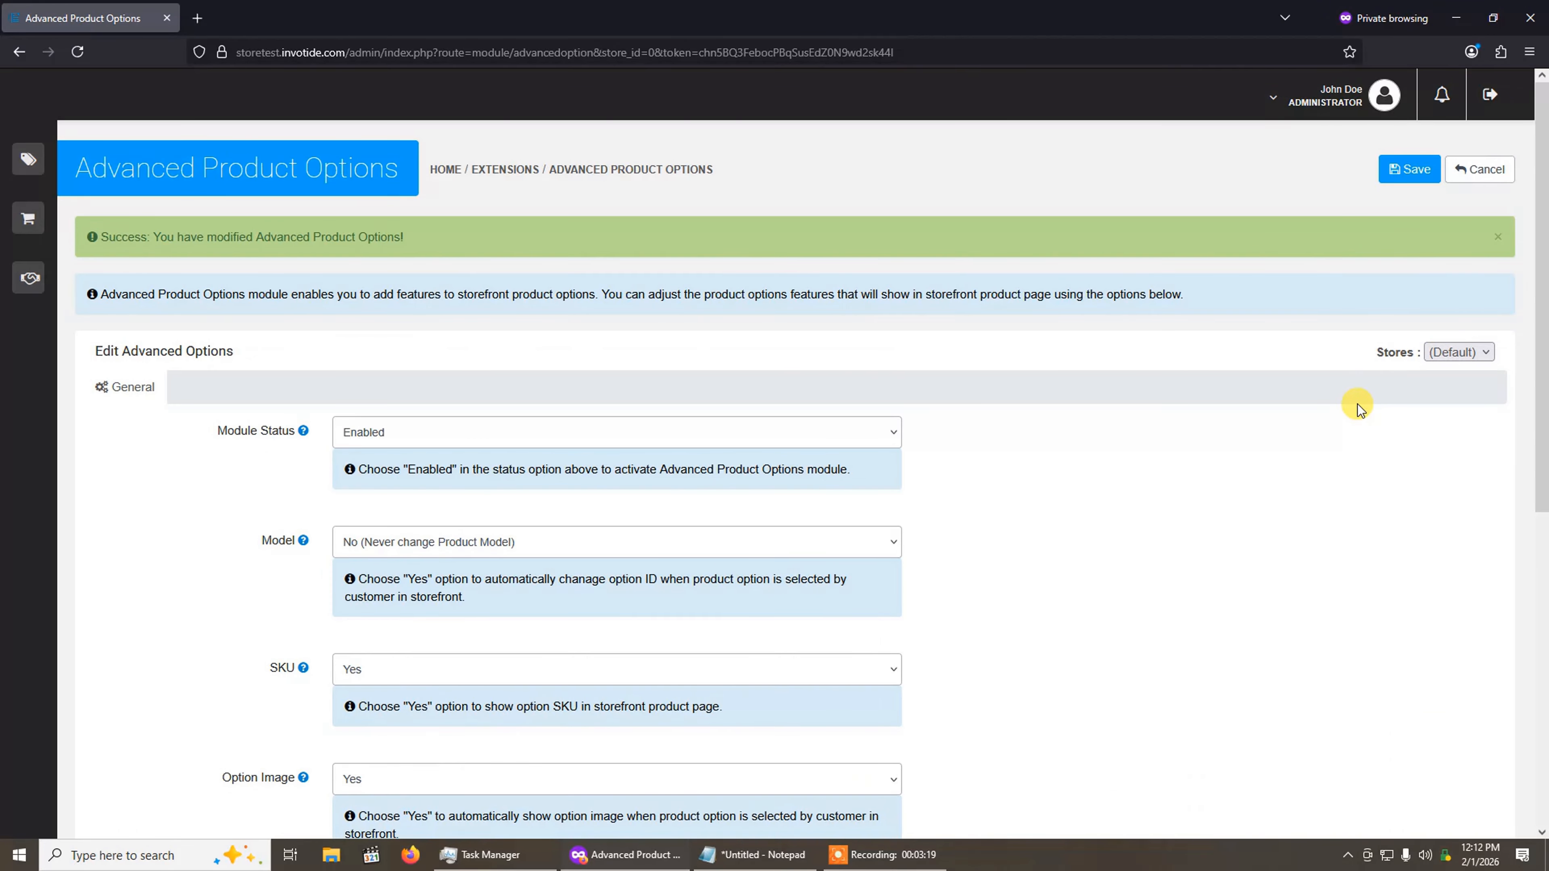
pyautogui.click(1459, 353)
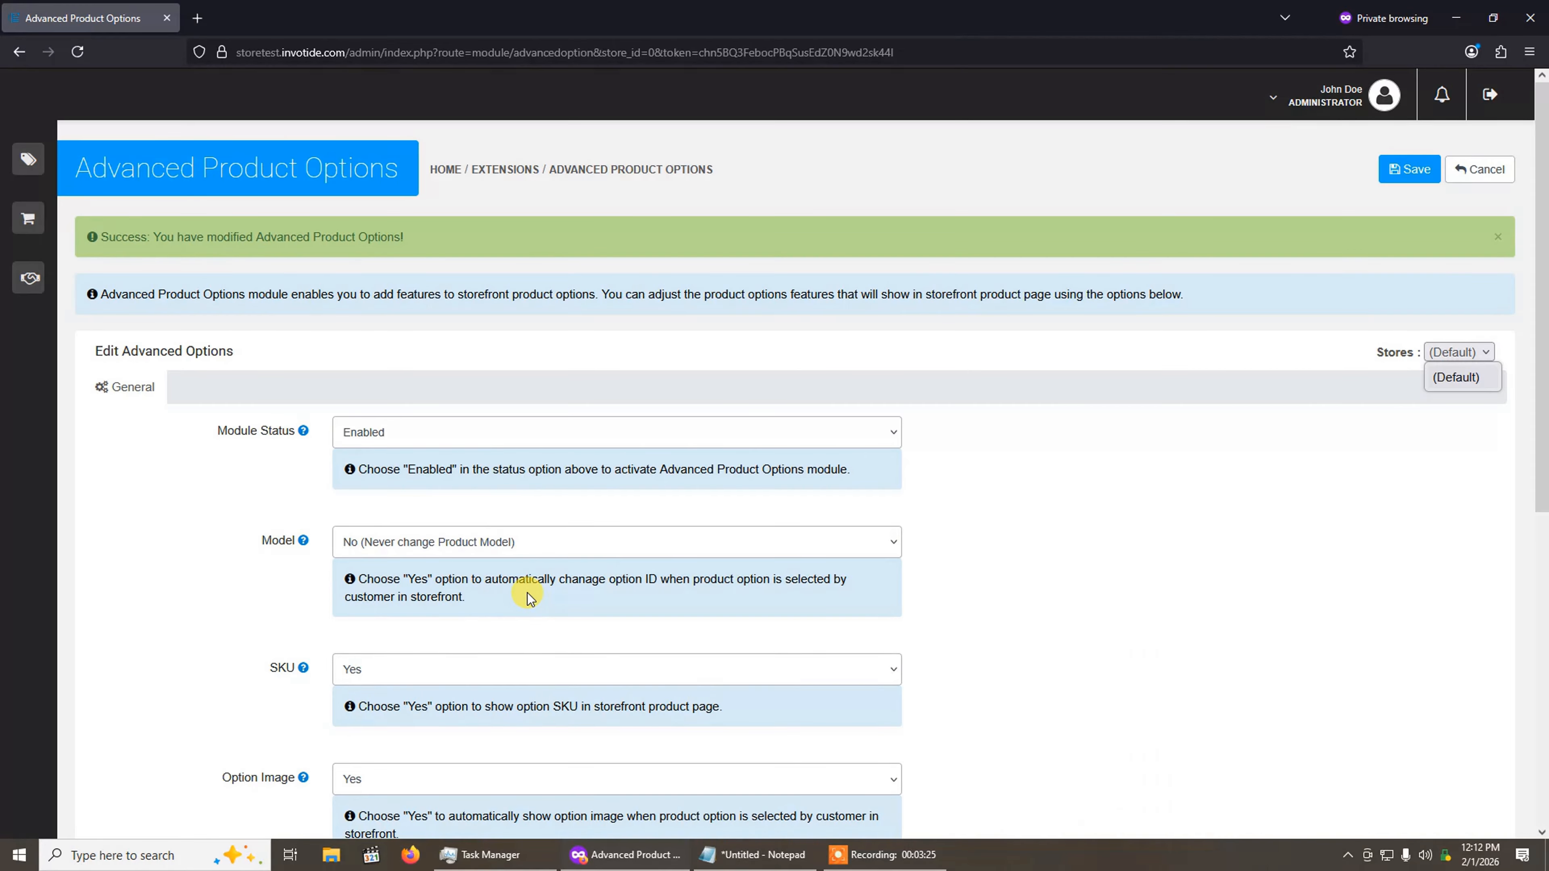
pyautogui.click(1460, 352)
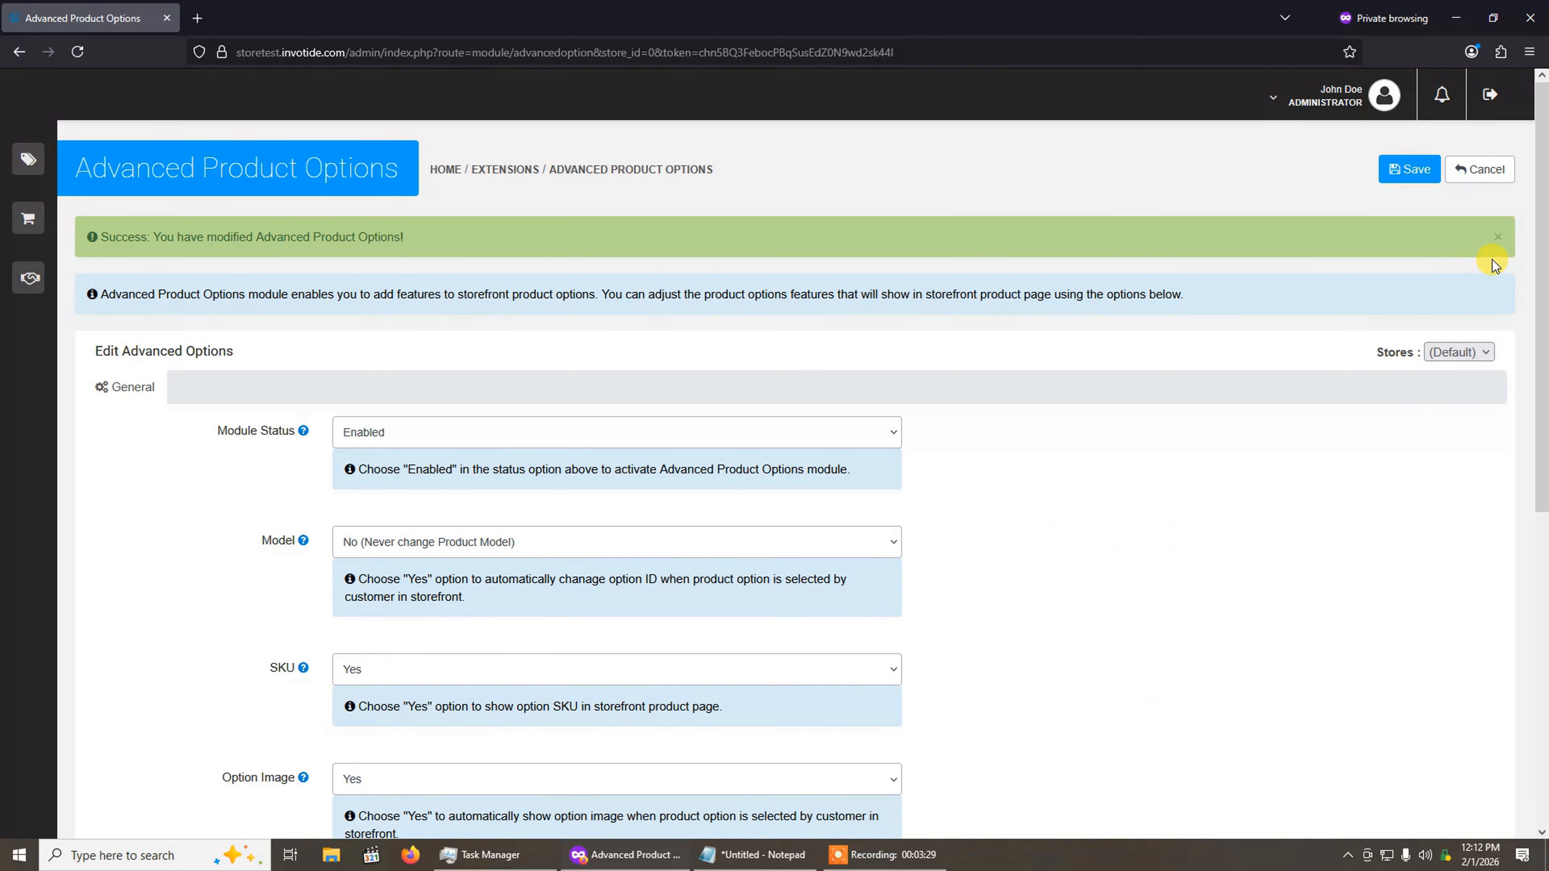
pyautogui.click(1501, 239)
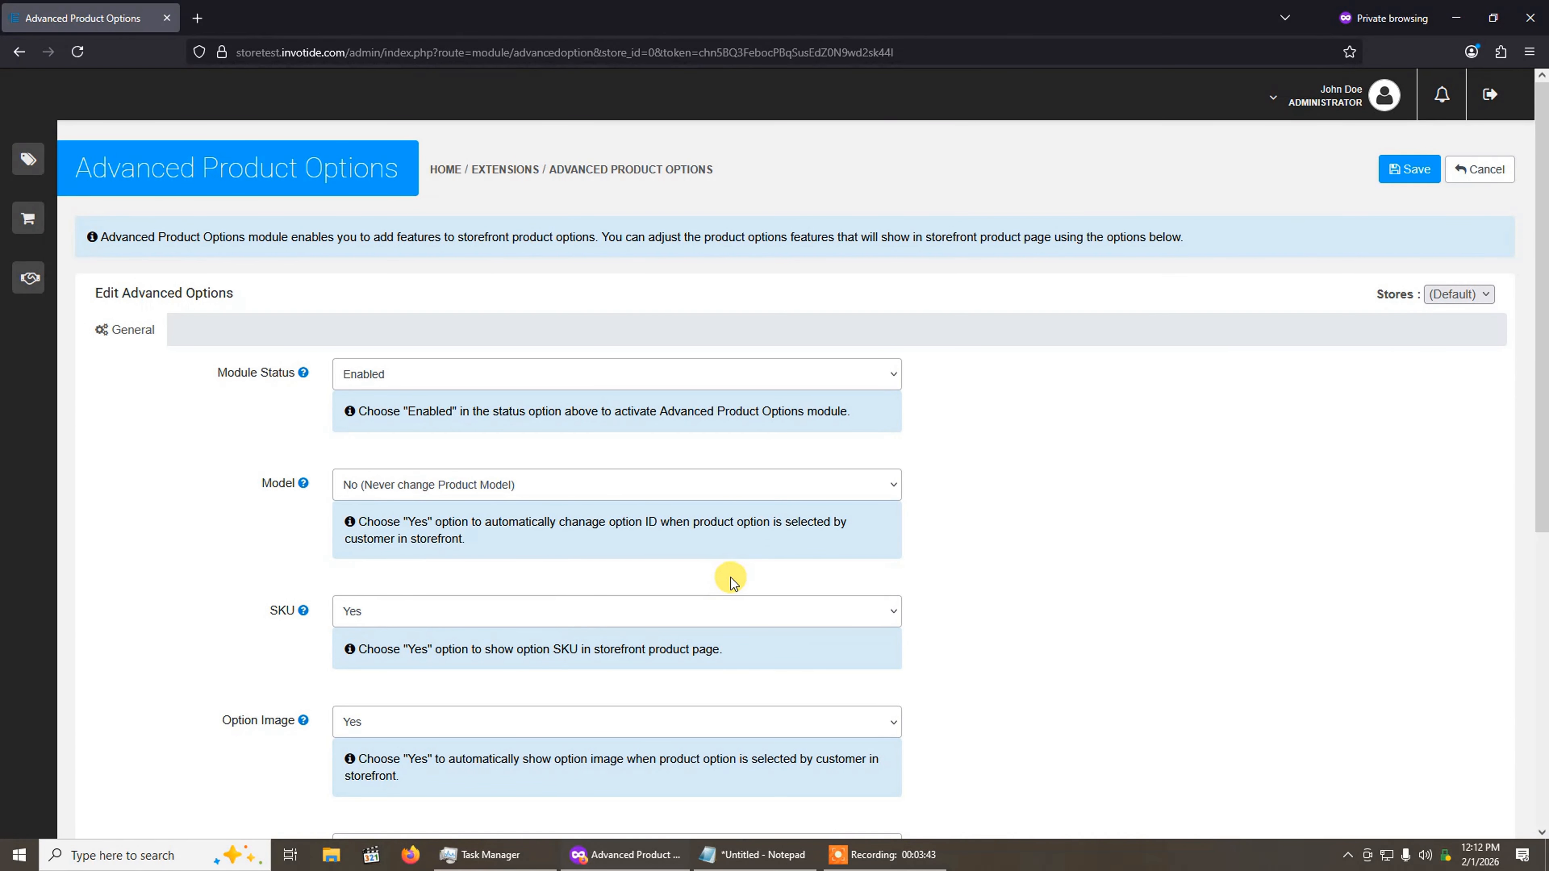
# Step: Open the Products list in the store catalog
pyautogui.moveTo(35, 159)
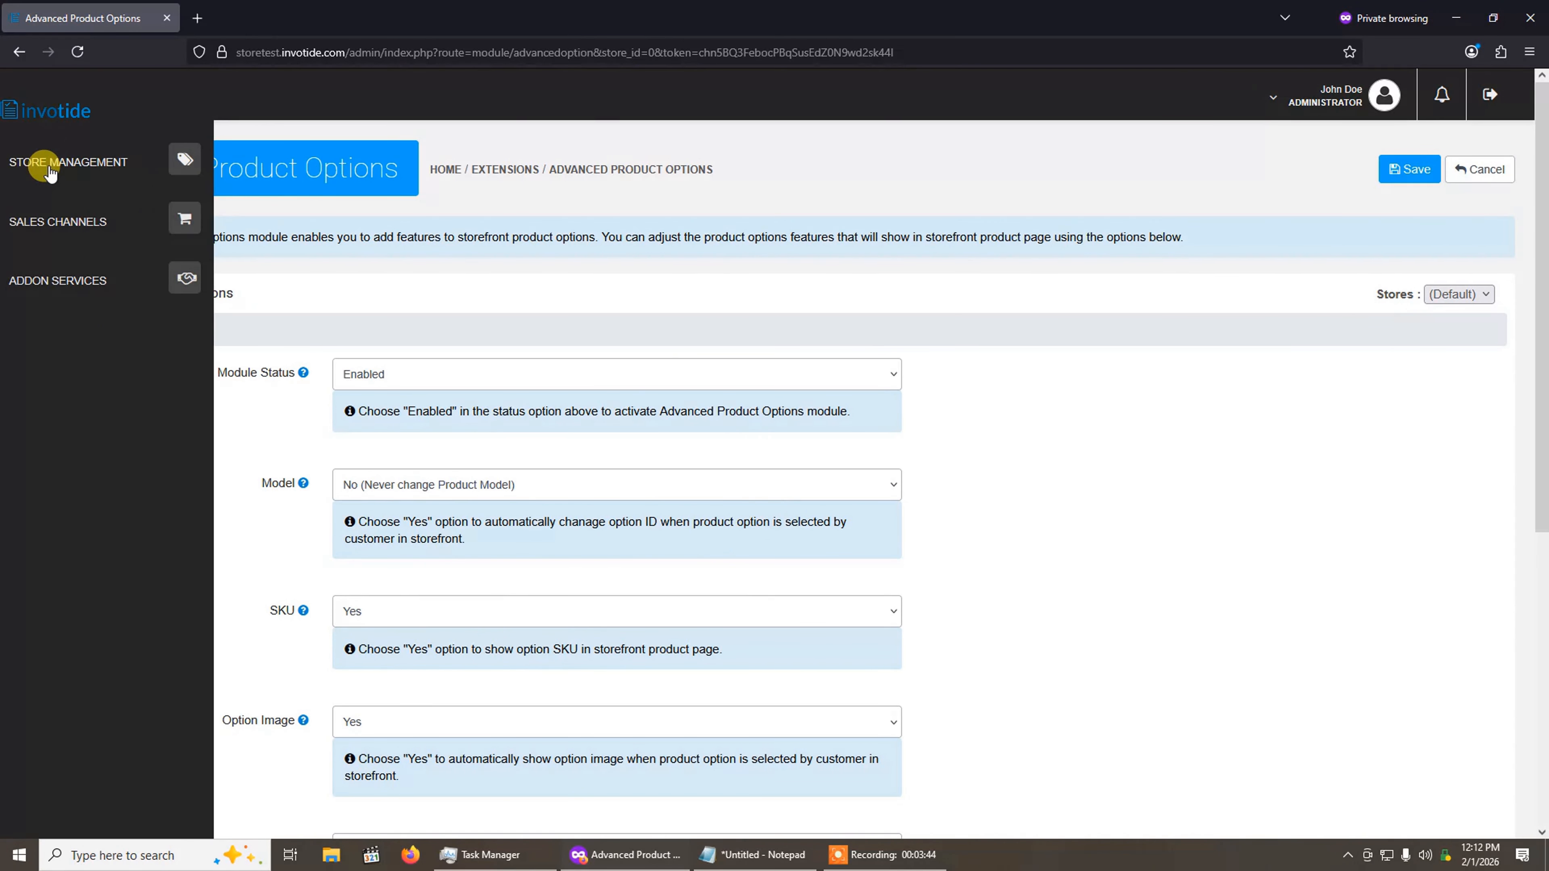
pyautogui.click(79, 168)
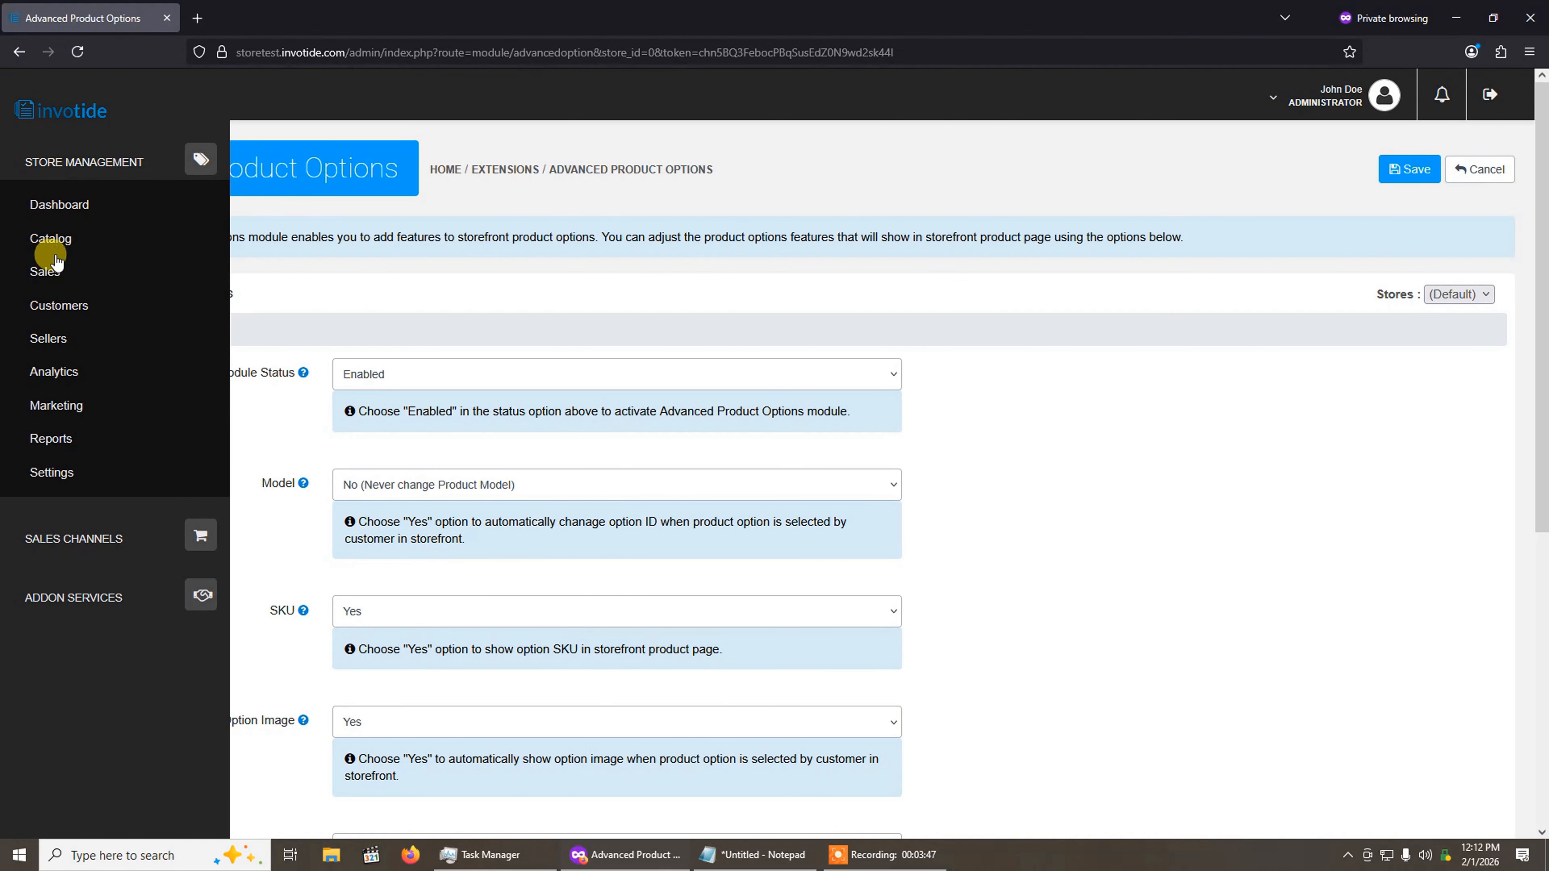
pyautogui.click(60, 243)
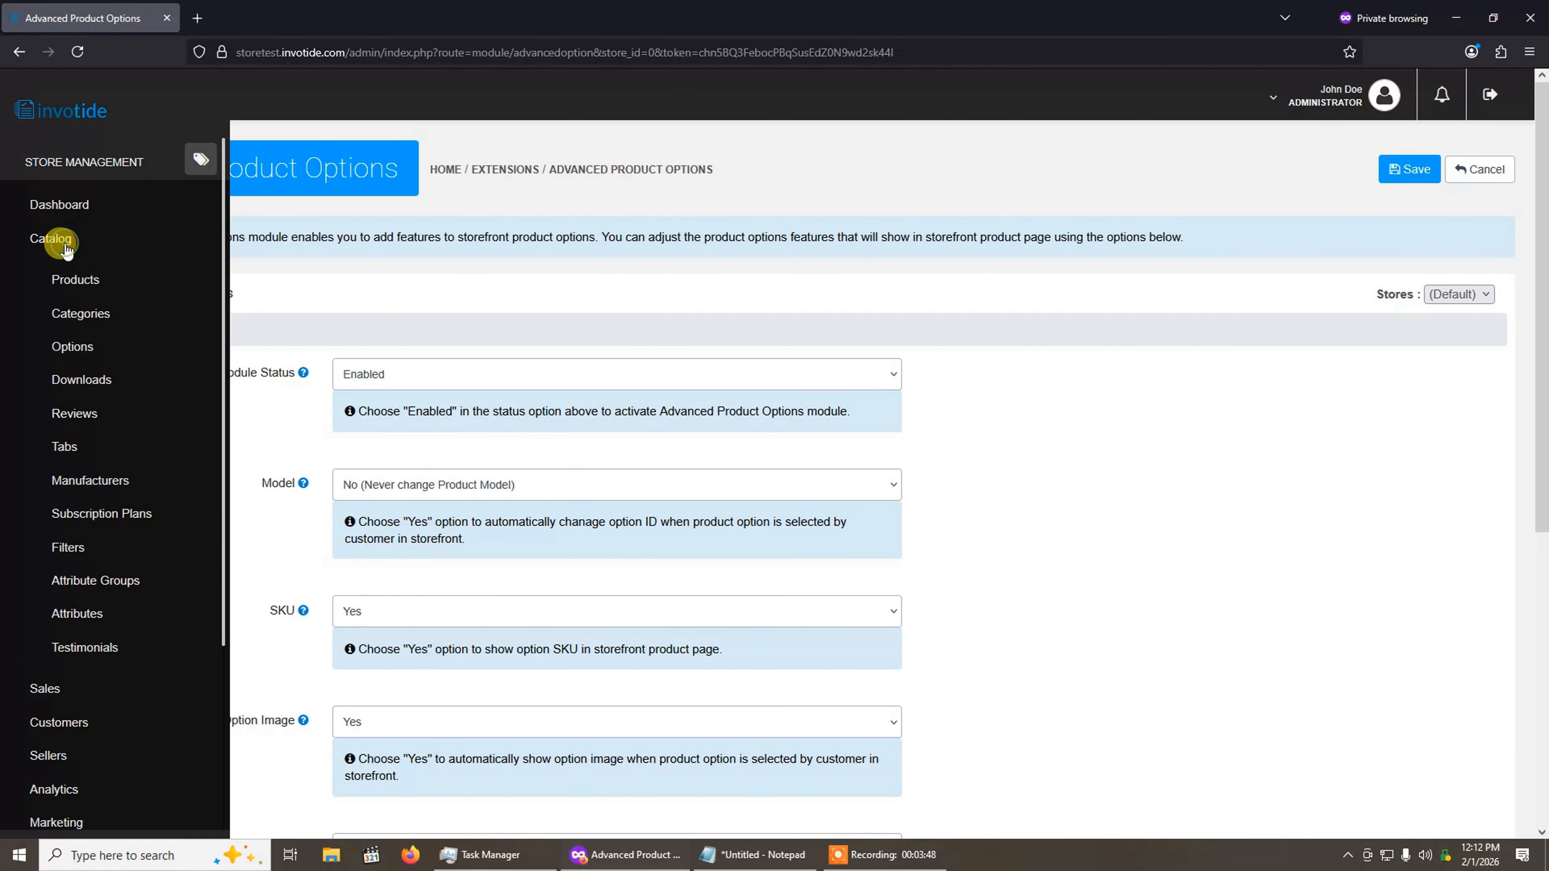
pyautogui.click(71, 280)
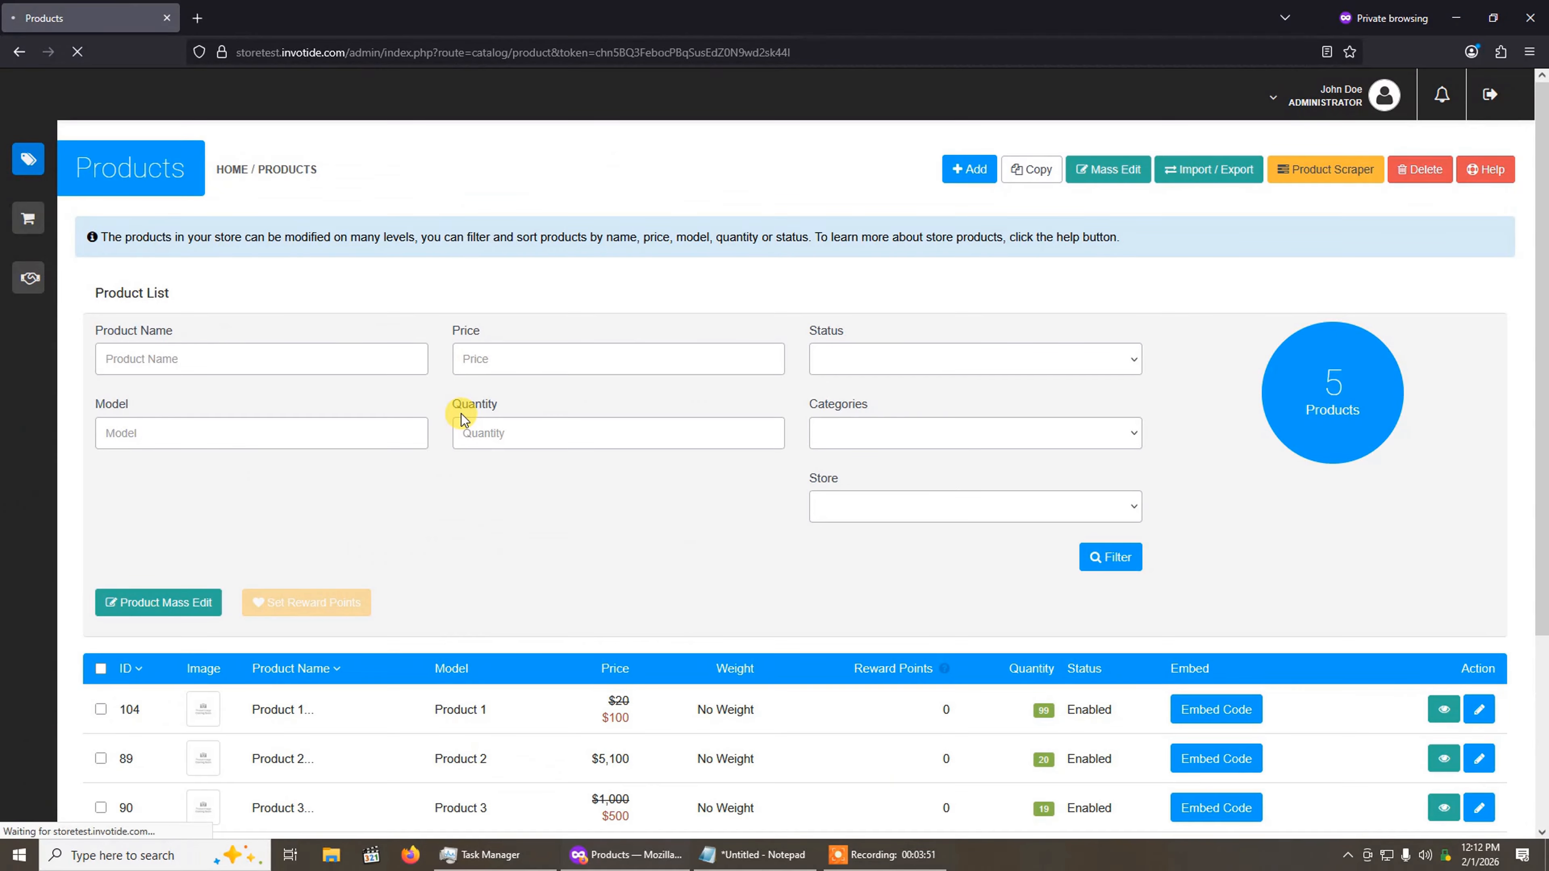
# Step: Open Product 1 for editing and expand its Options section settings
pyautogui.scroll(-3, 461, 414)
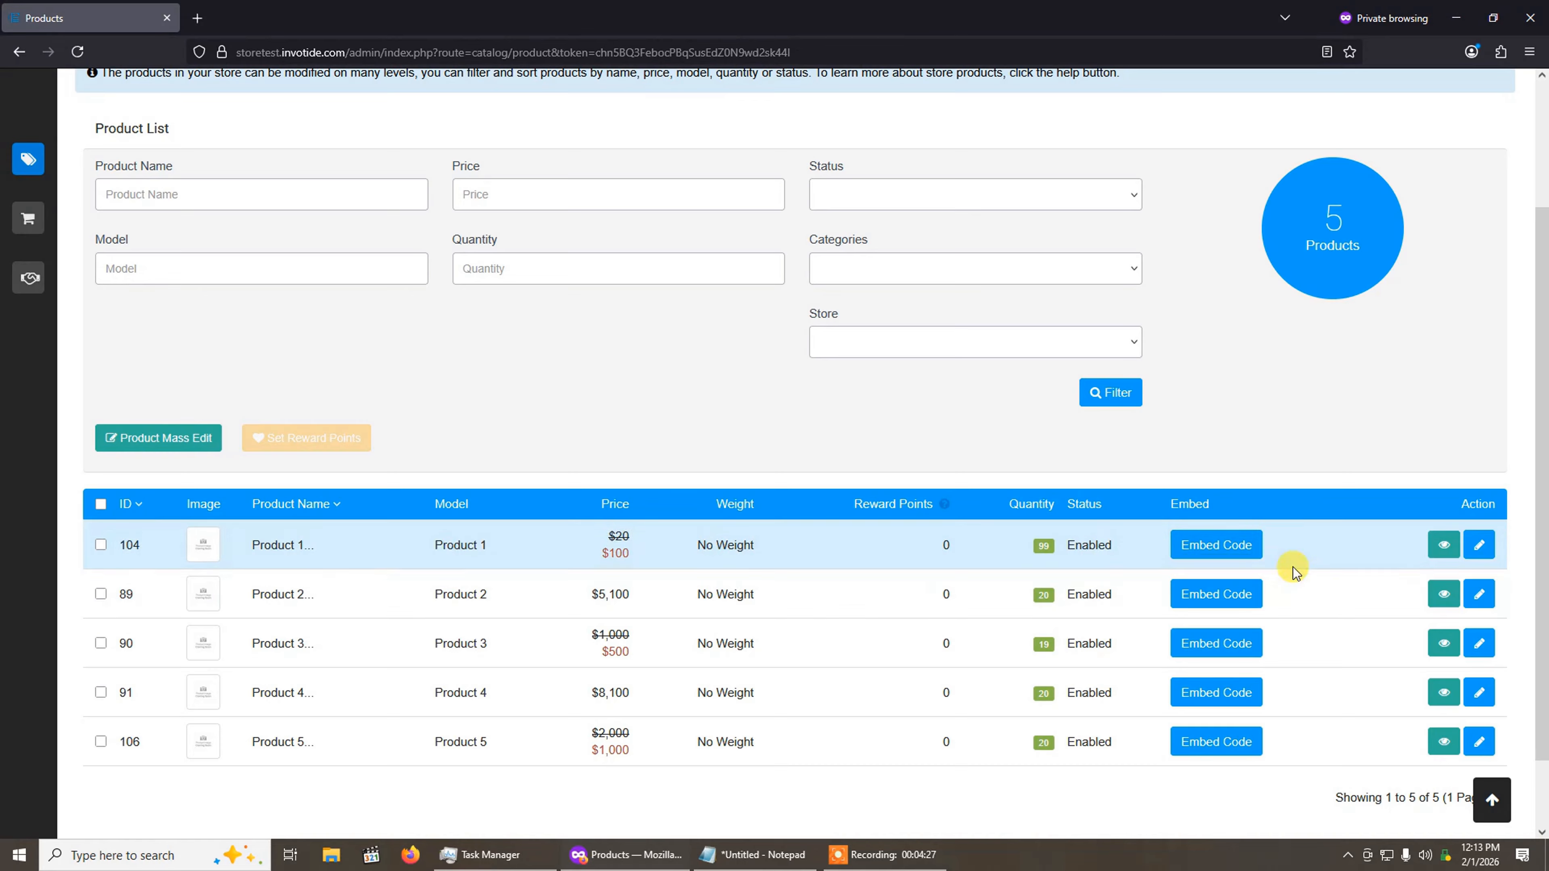
pyautogui.click(1478, 543)
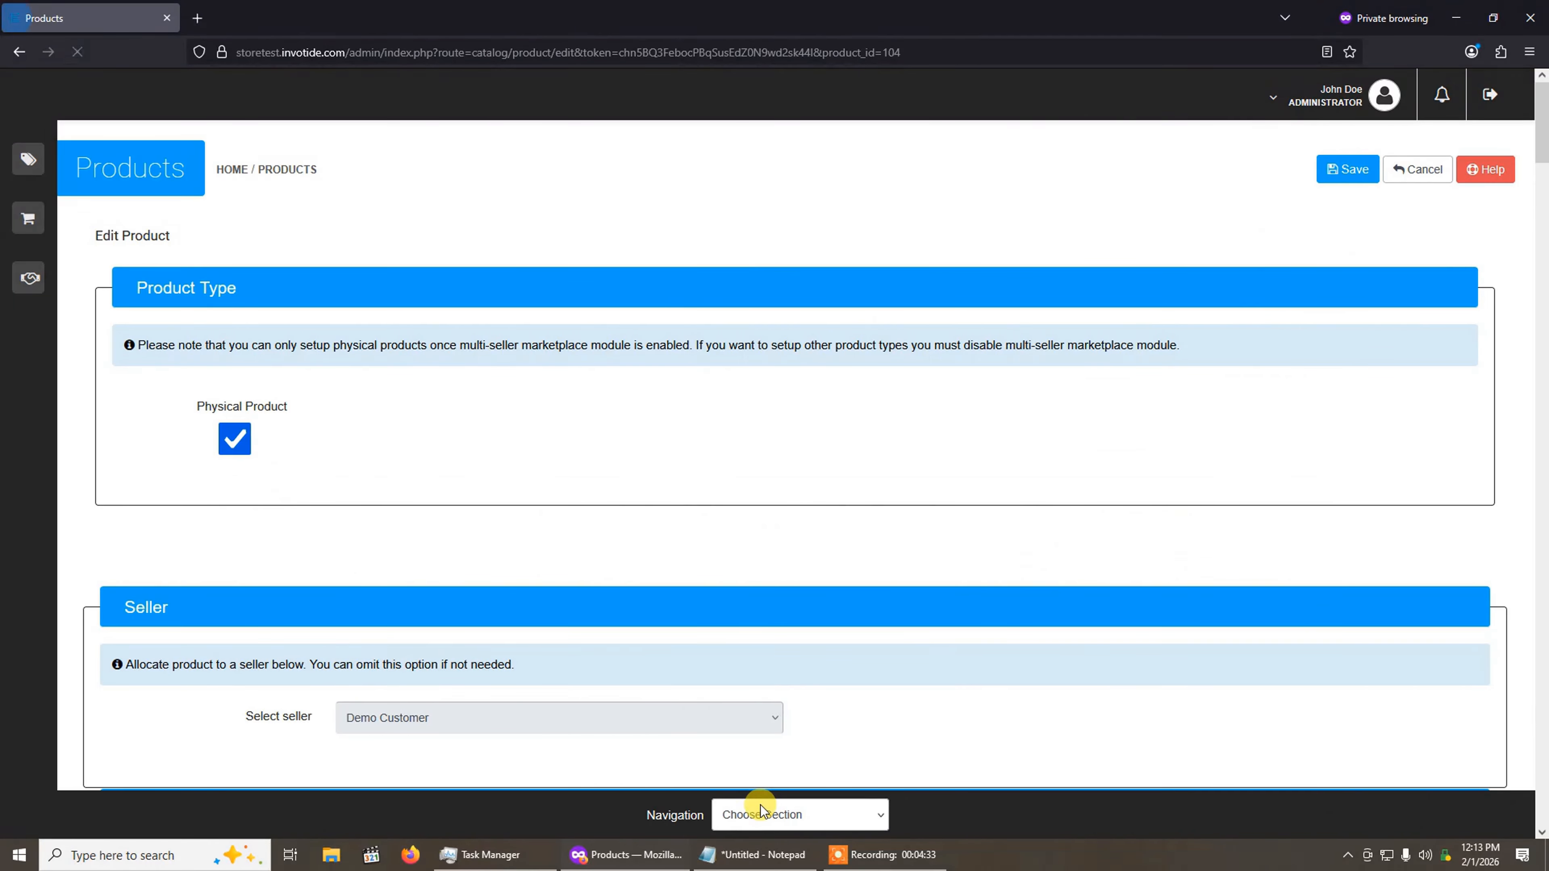
pyautogui.click(746, 815)
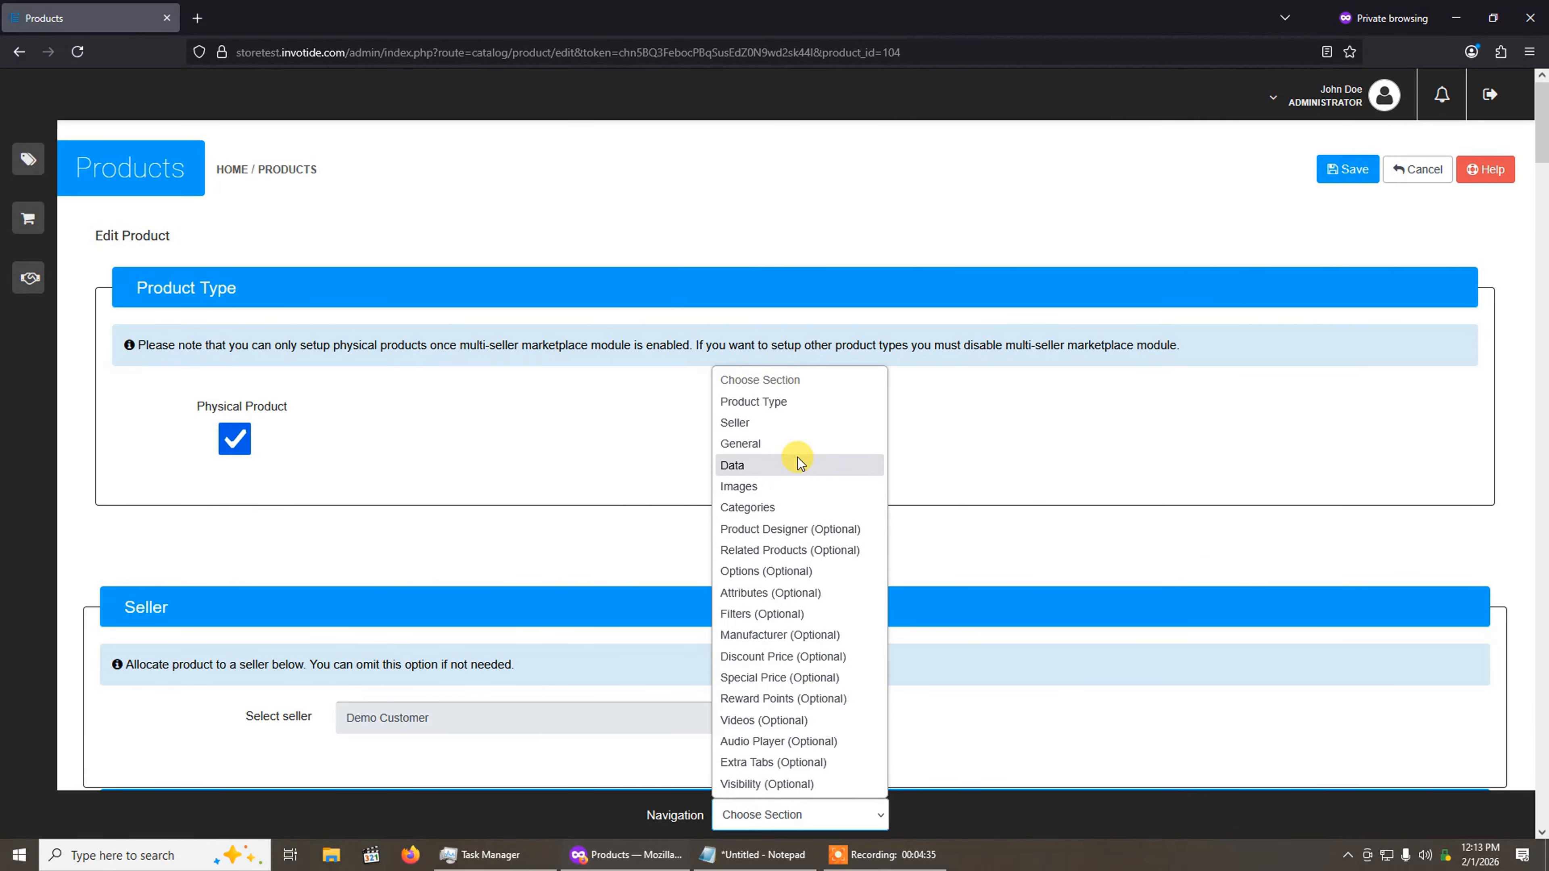
pyautogui.click(796, 574)
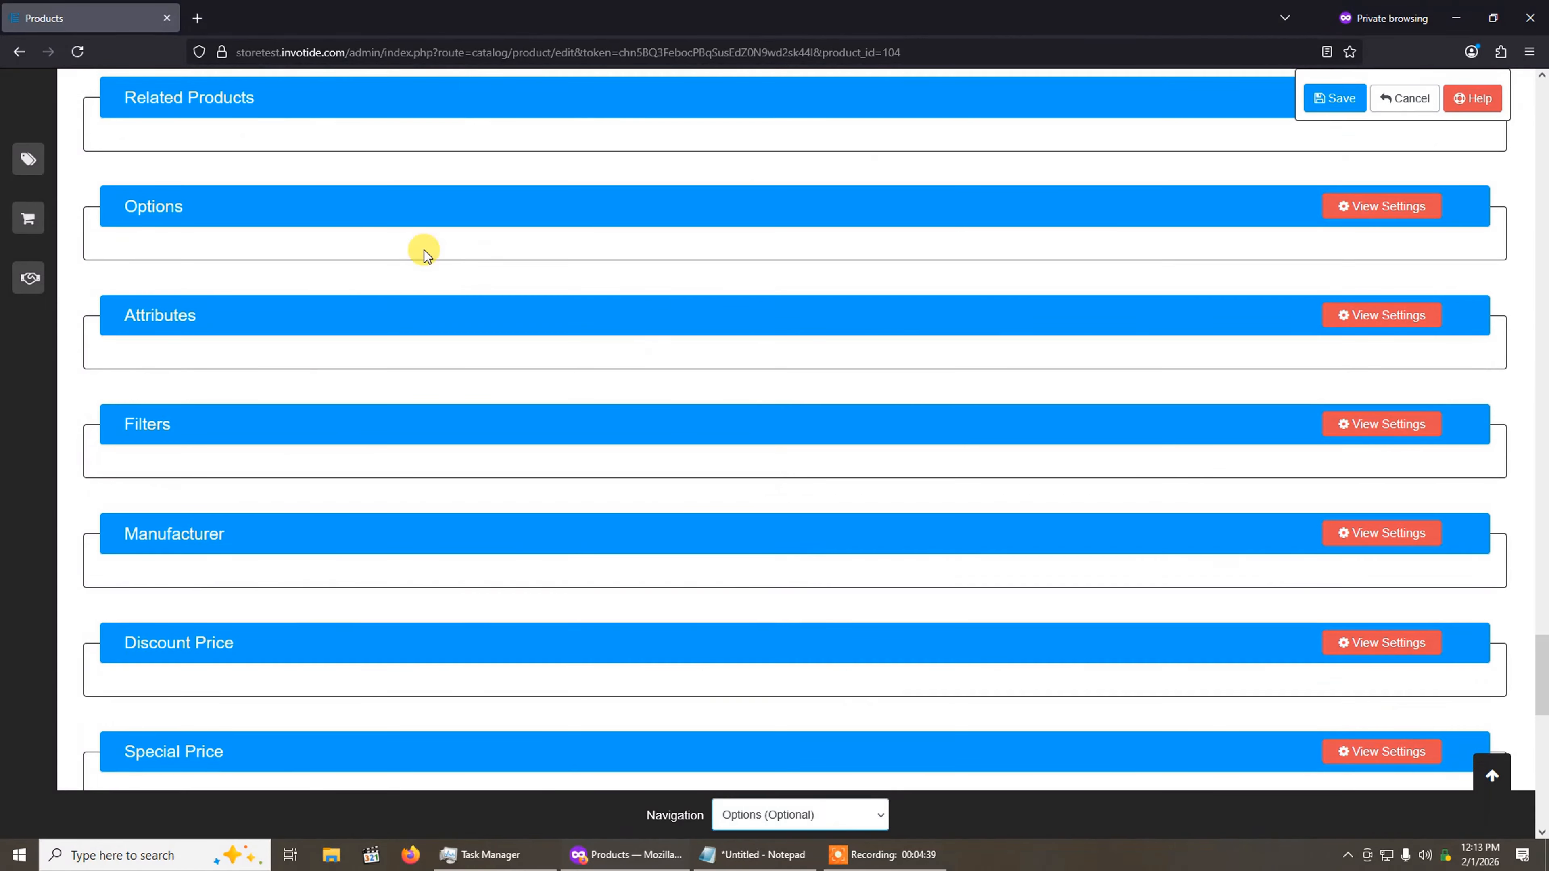
pyautogui.click(1373, 209)
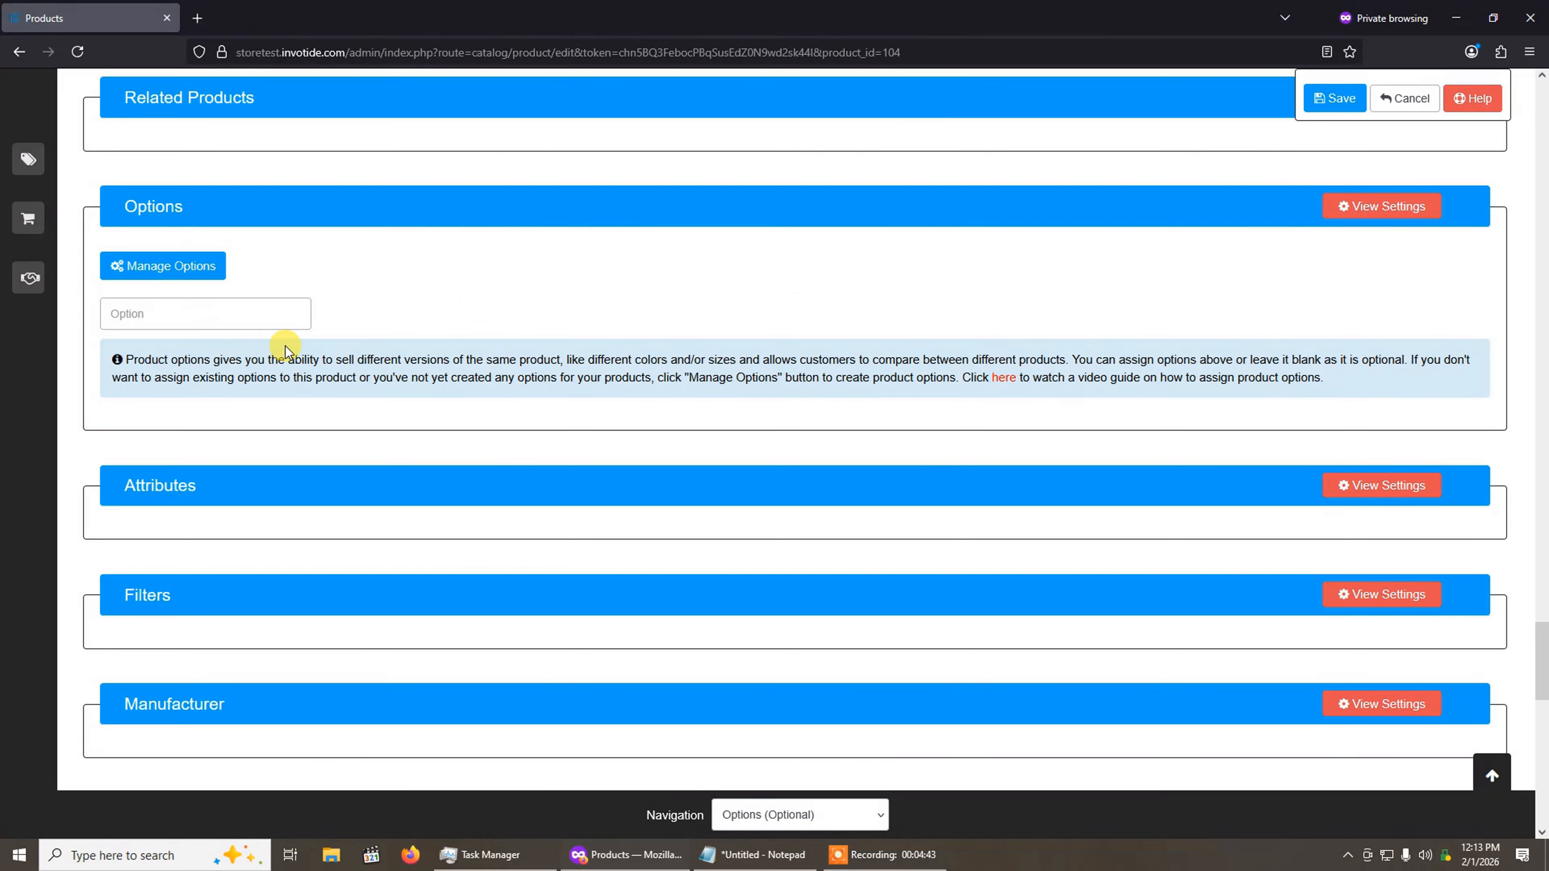
# Step: Find the Size option and assign it to the product
pyautogui.click(168, 308)
pyautogui.write('s')
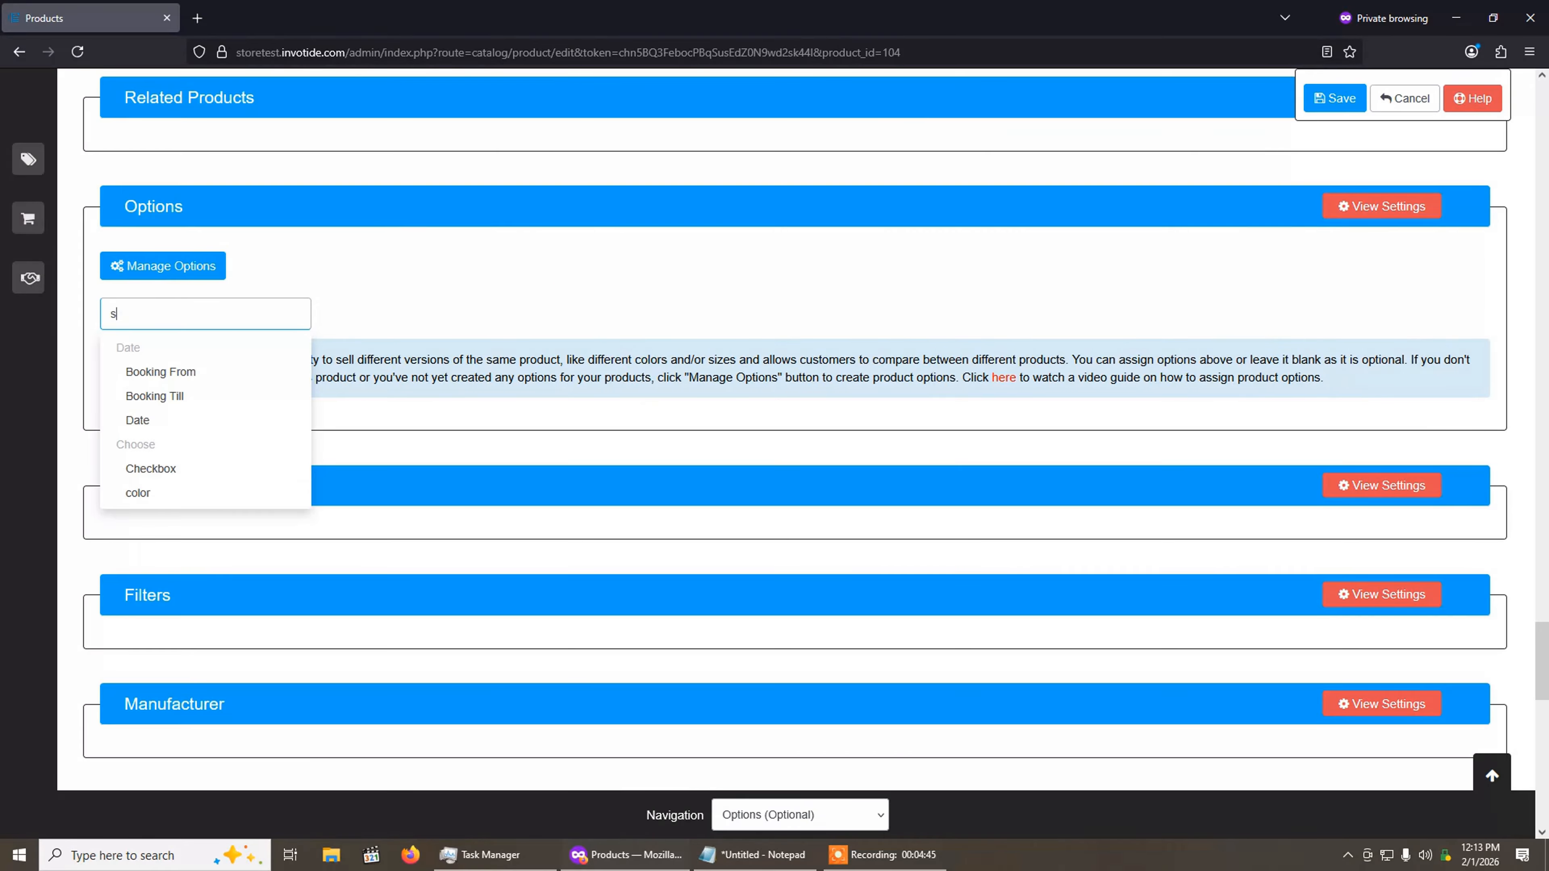
pyautogui.write('zi')
pyautogui.write('ze')
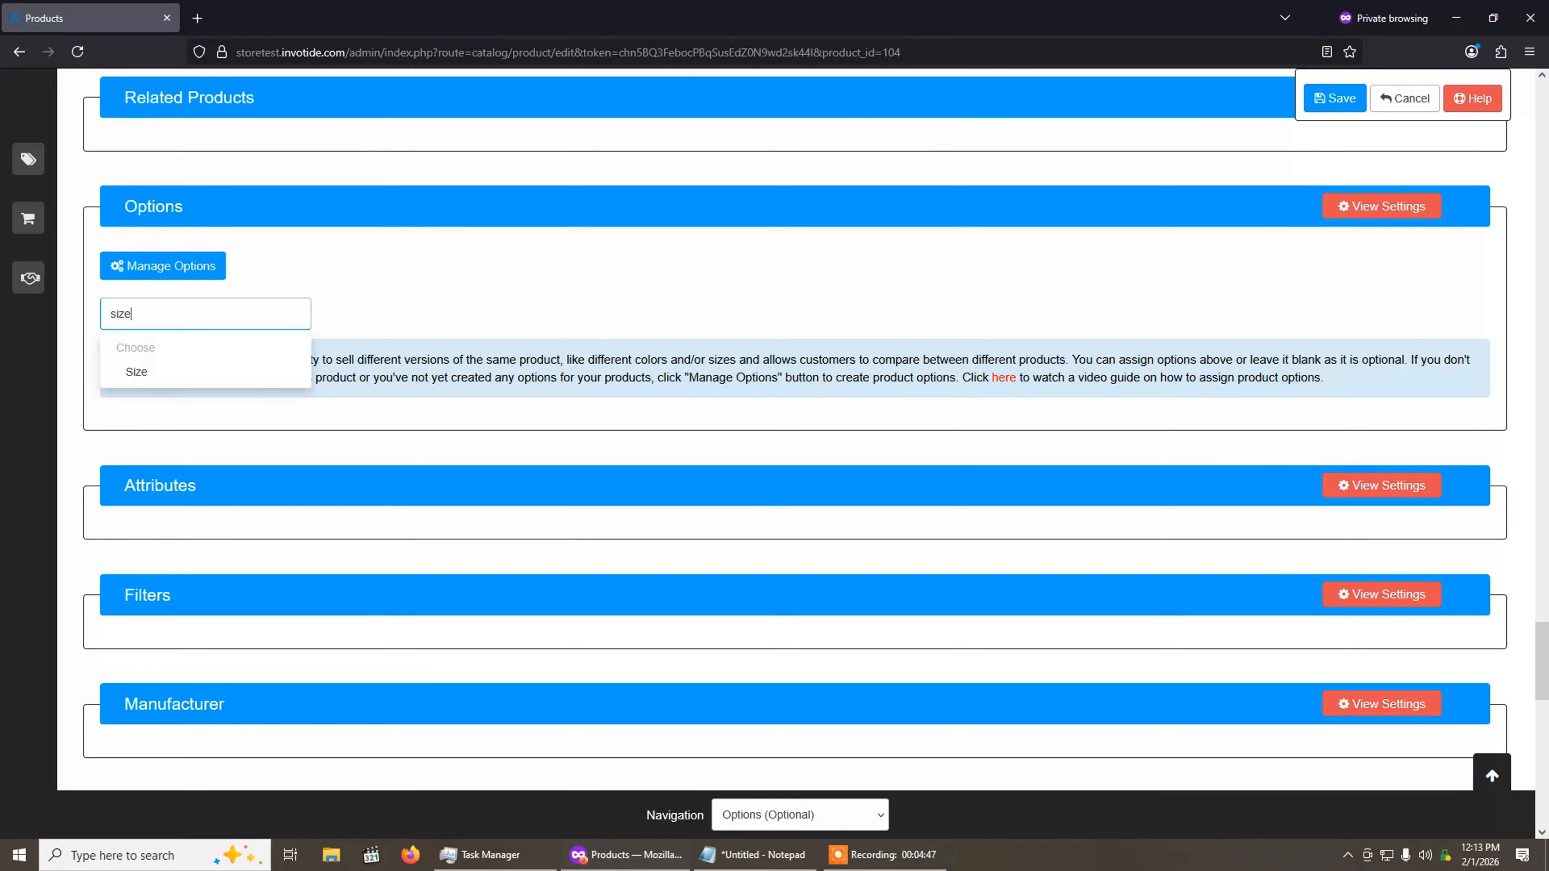
pyautogui.click(229, 361)
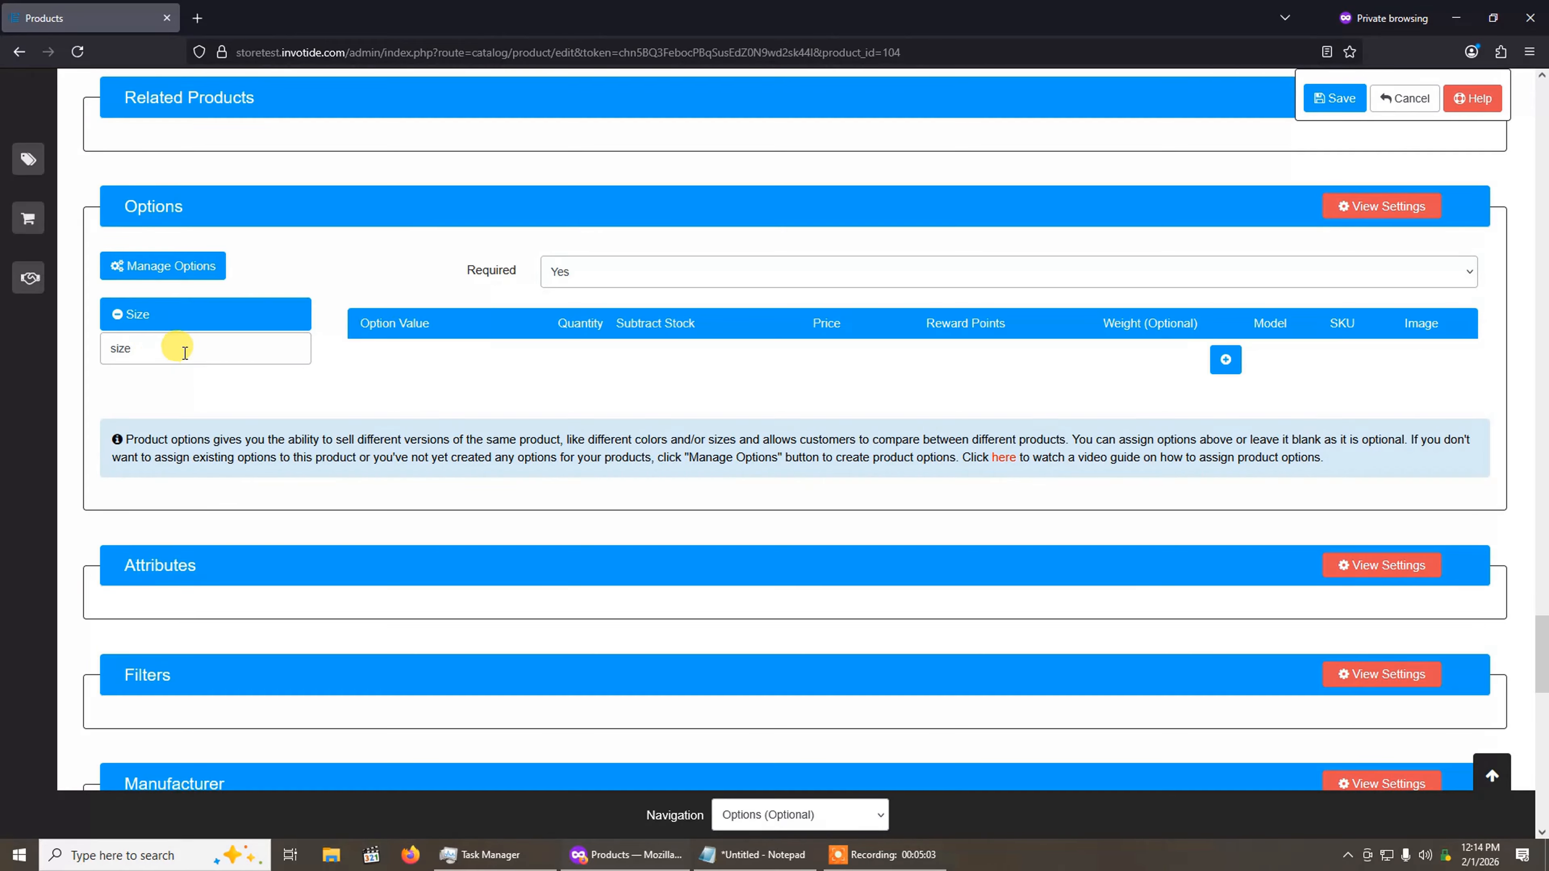
# Step: Bring up the store's option list from the product's Options section and open the Size option for editing
pyautogui.click(173, 266)
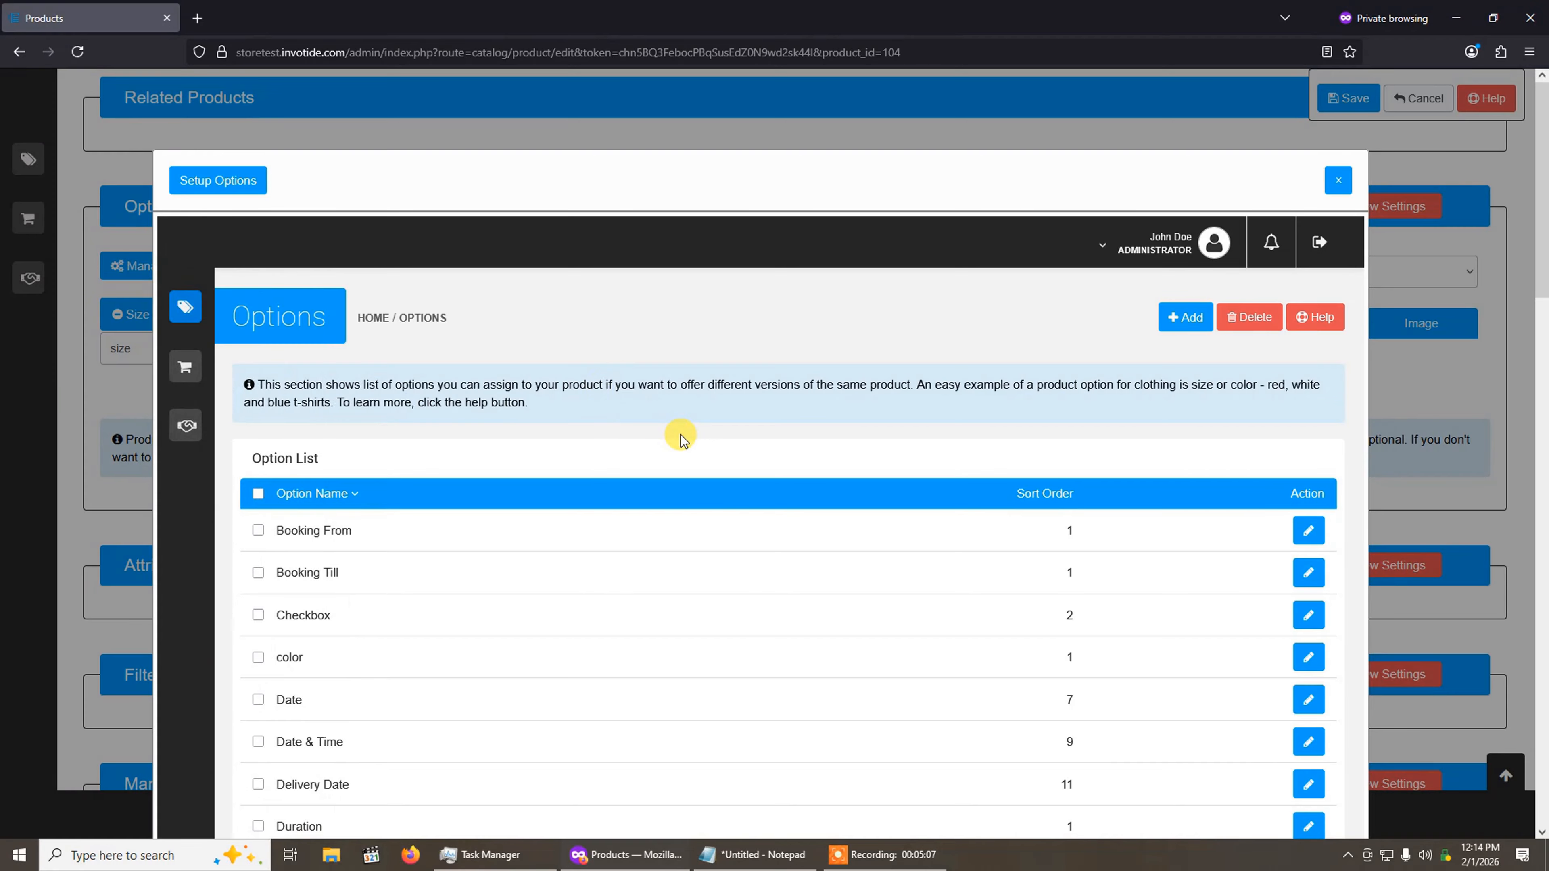
pyautogui.scroll(-6, 678, 435)
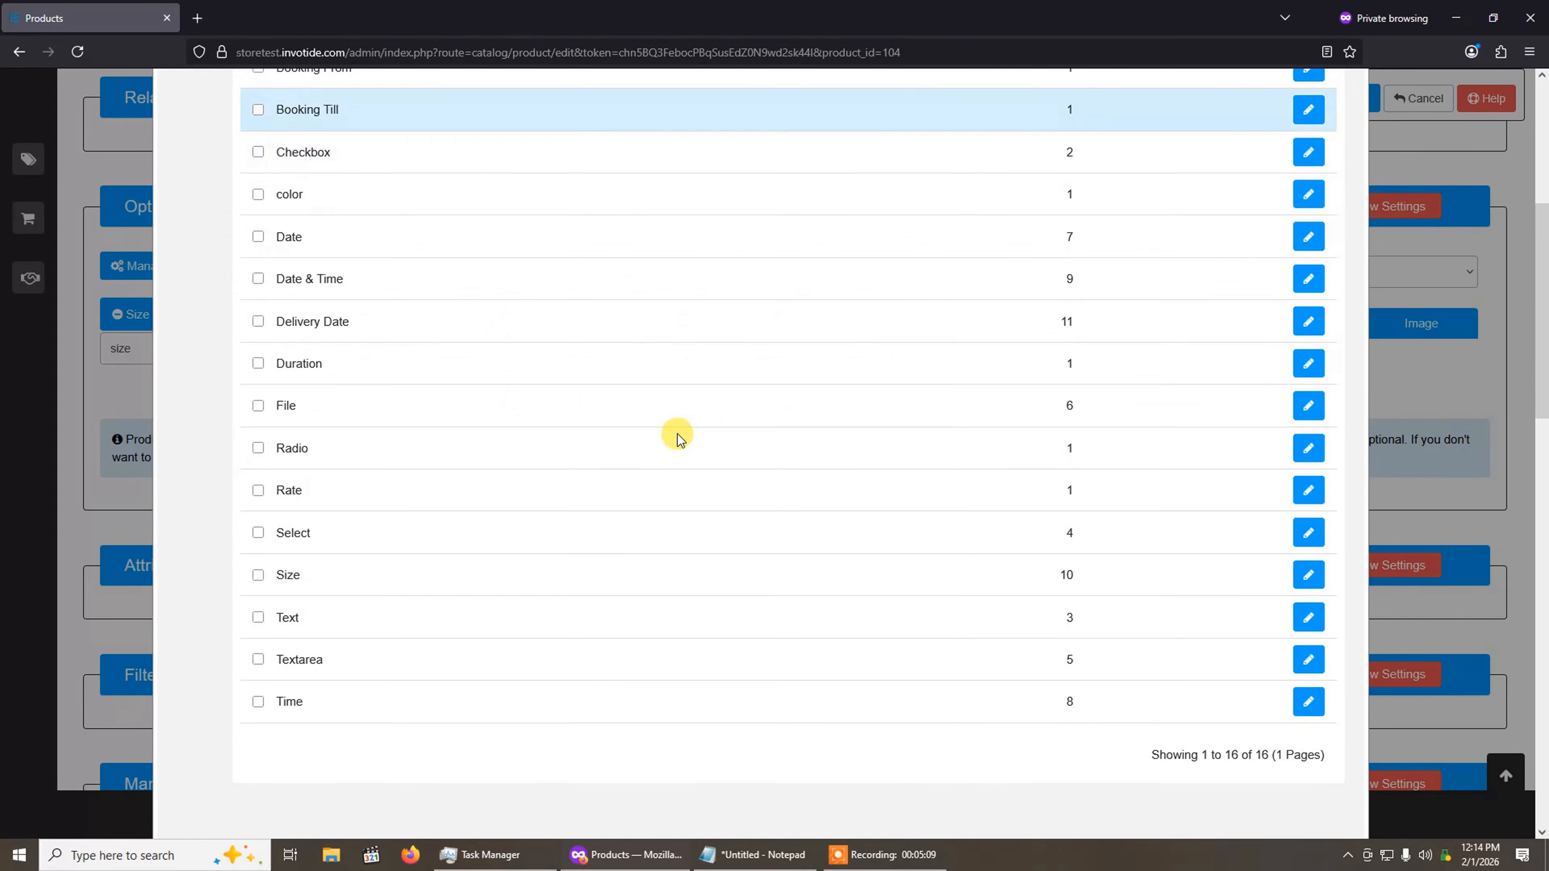
pyautogui.scroll(4, 678, 434)
pyautogui.scroll(-5, 544, 638)
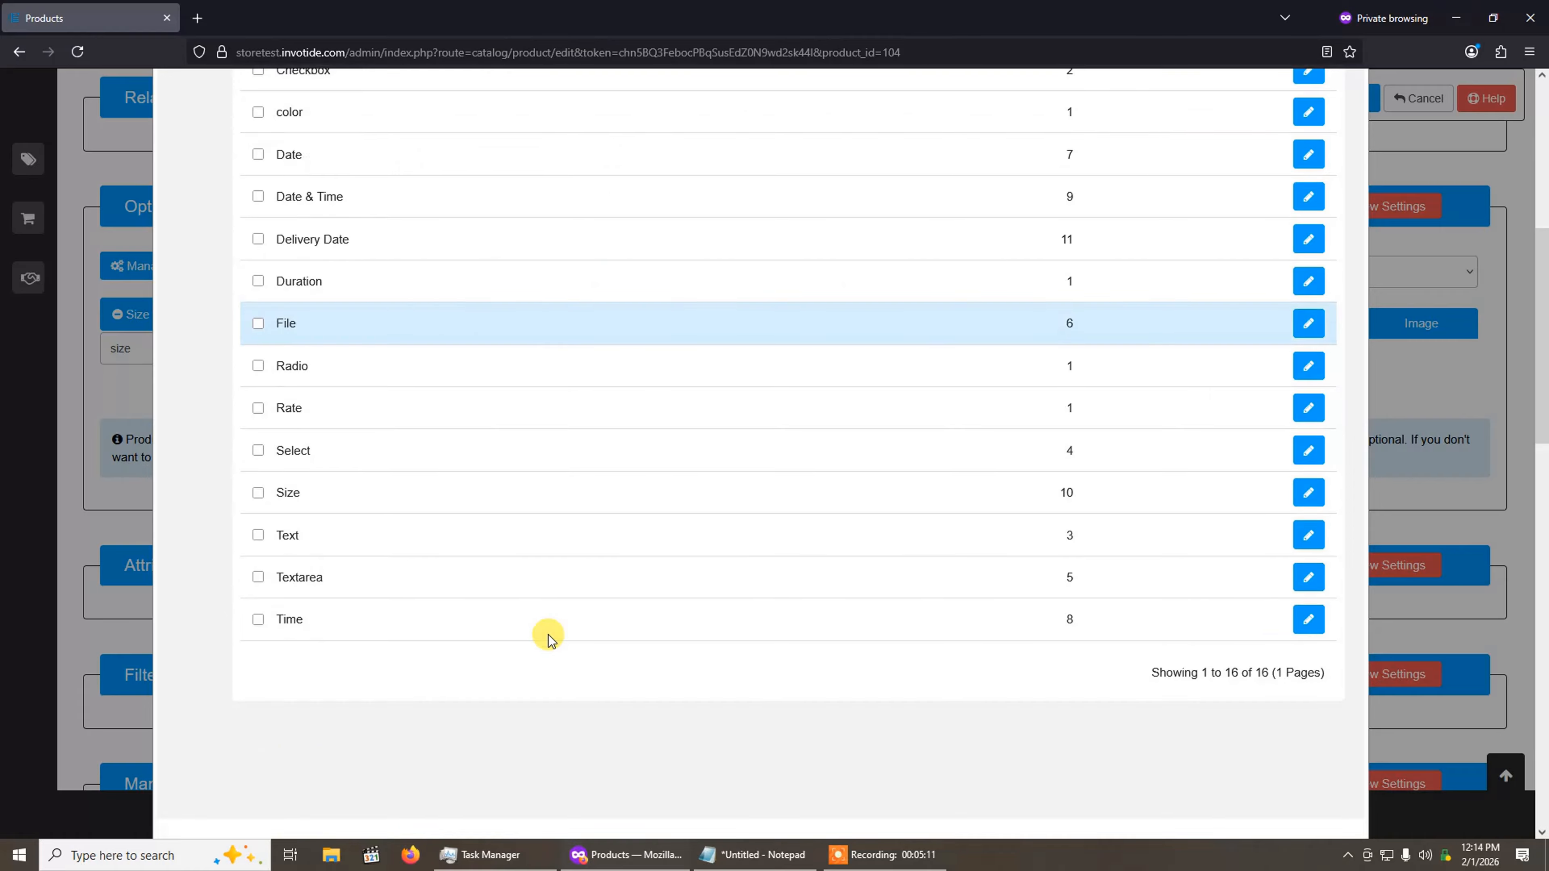
pyautogui.scroll(5, 546, 634)
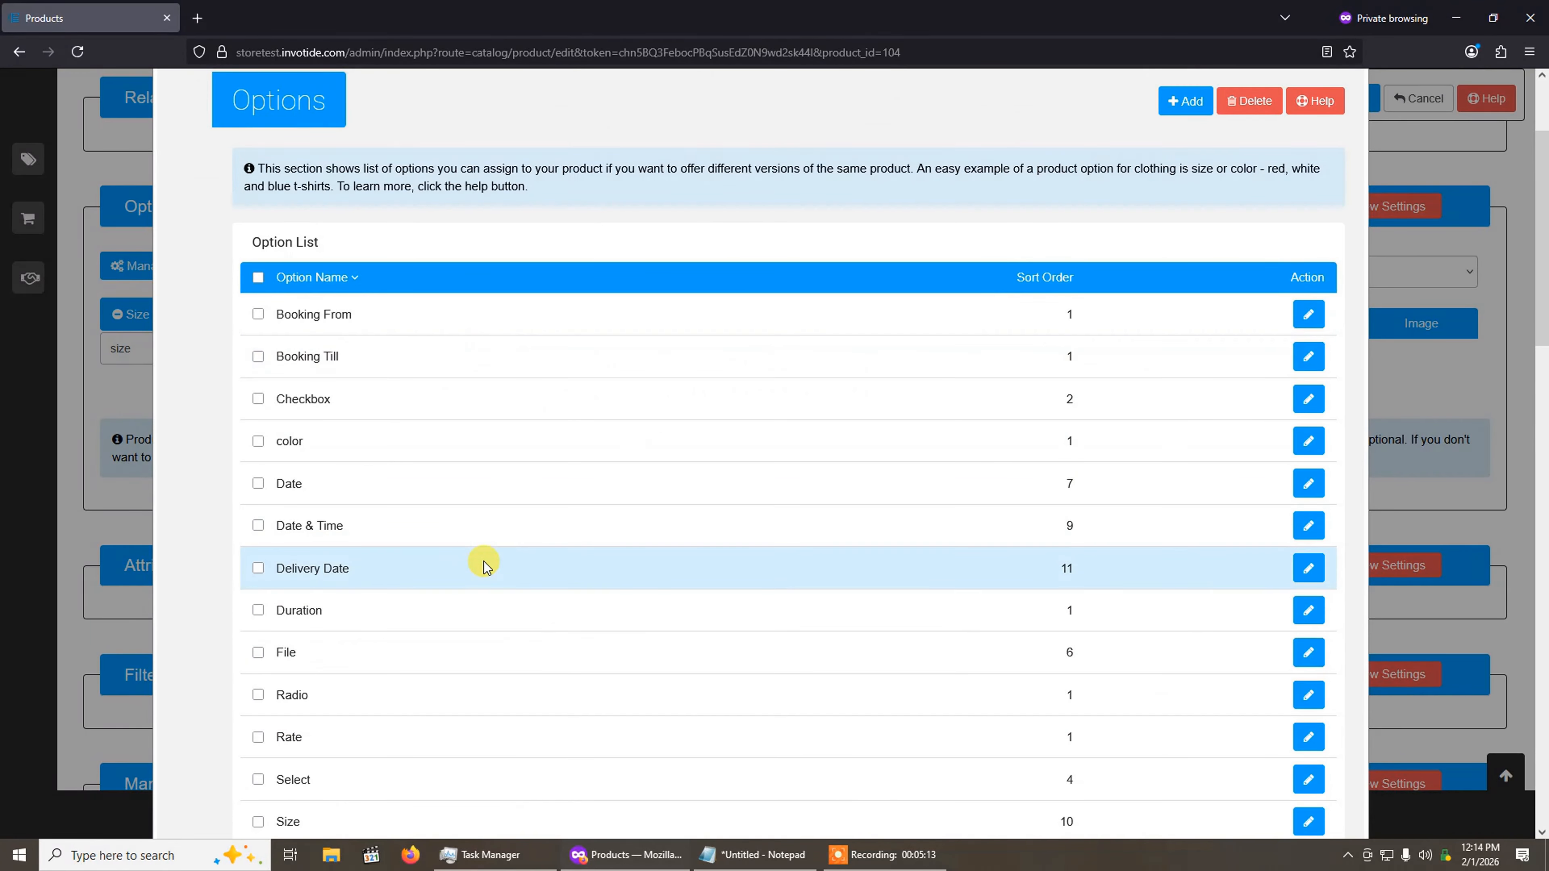
pyautogui.scroll(-3, 484, 564)
pyautogui.scroll(-1, 397, 645)
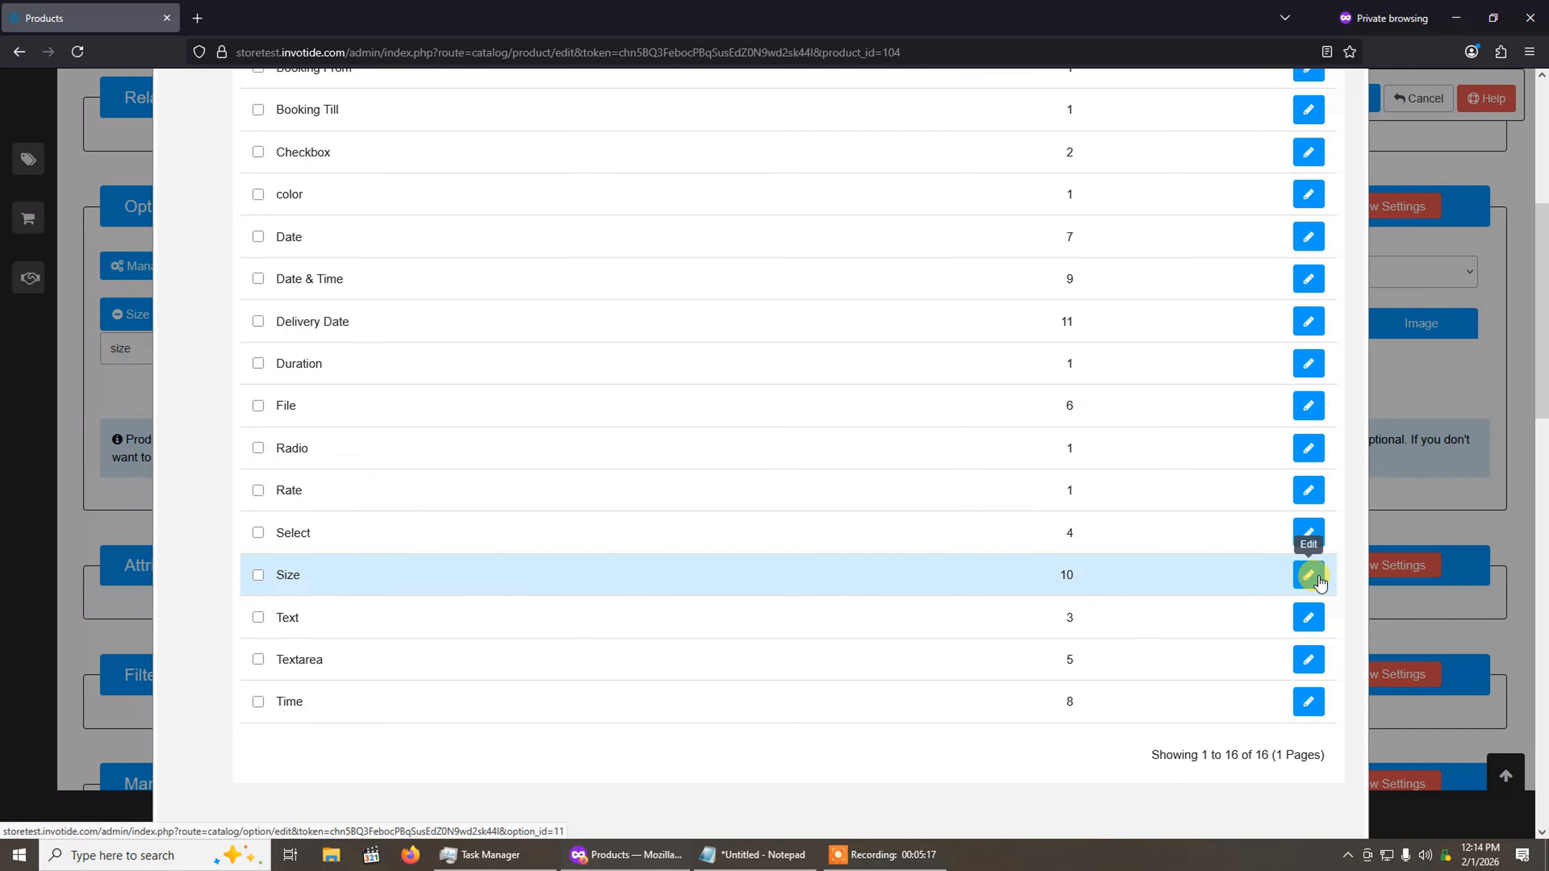
pyautogui.click(1309, 575)
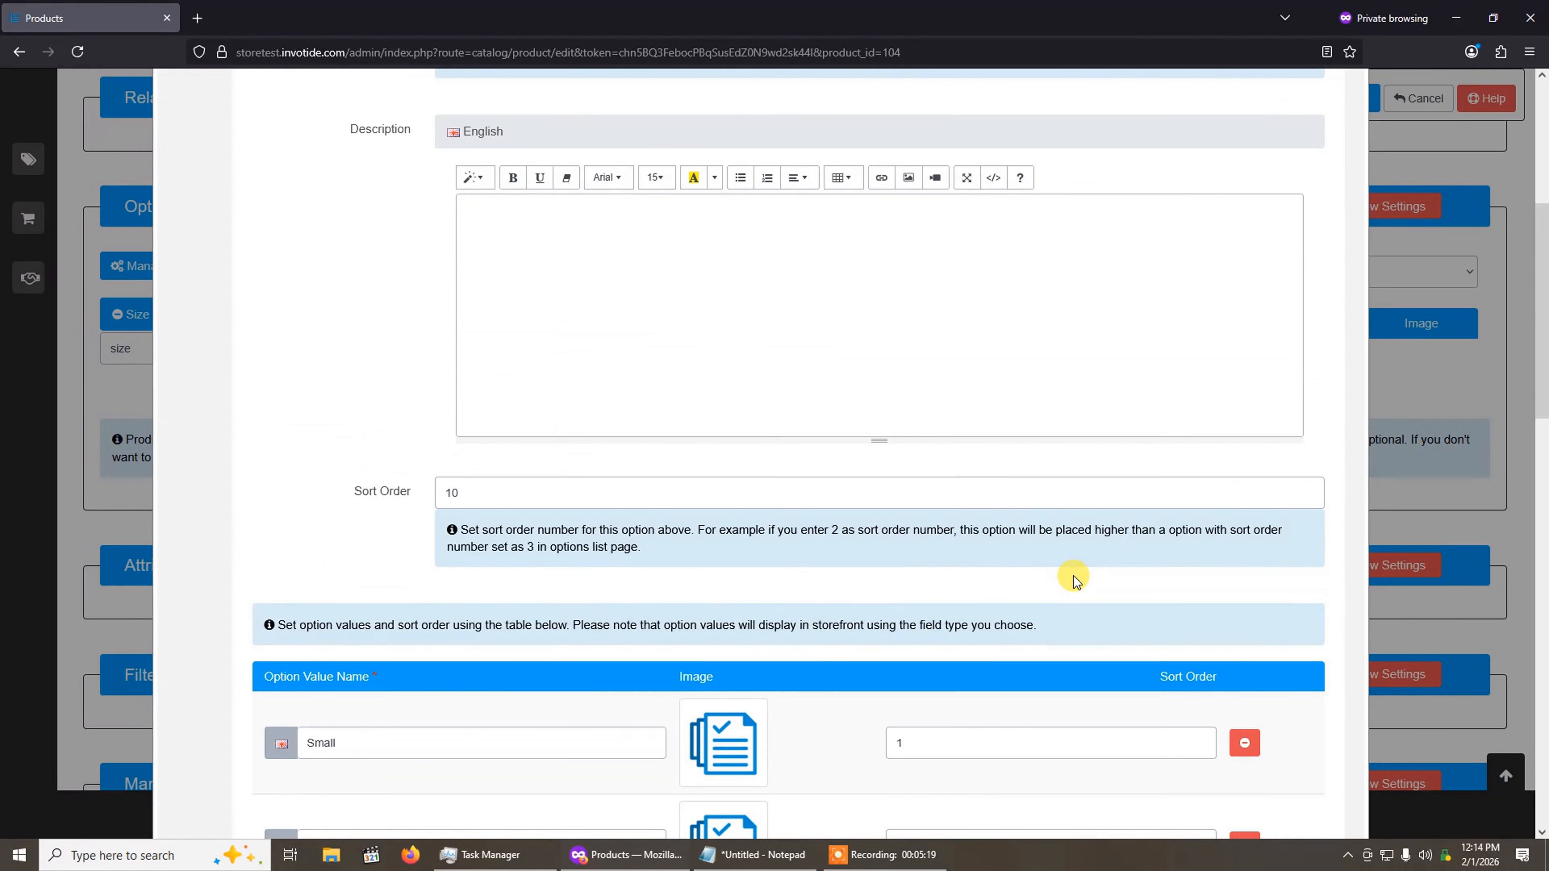
# Step: Look through the Size option's values and their sort orders
pyautogui.scroll(-3, 1073, 576)
pyautogui.scroll(-3, 1073, 576)
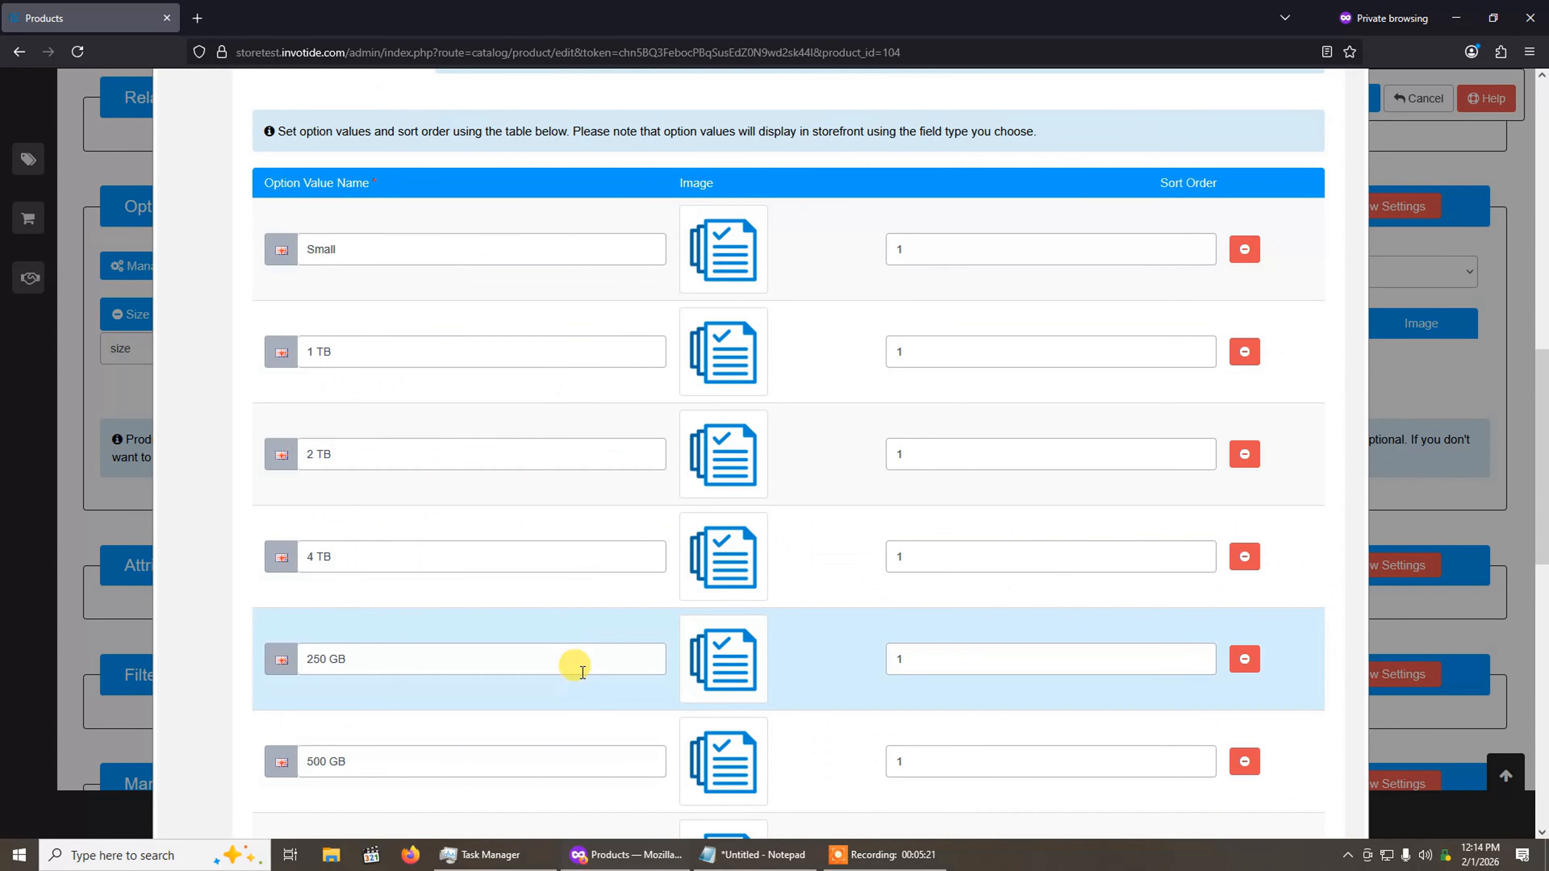
pyautogui.scroll(-4, 592, 493)
pyautogui.scroll(6, 592, 493)
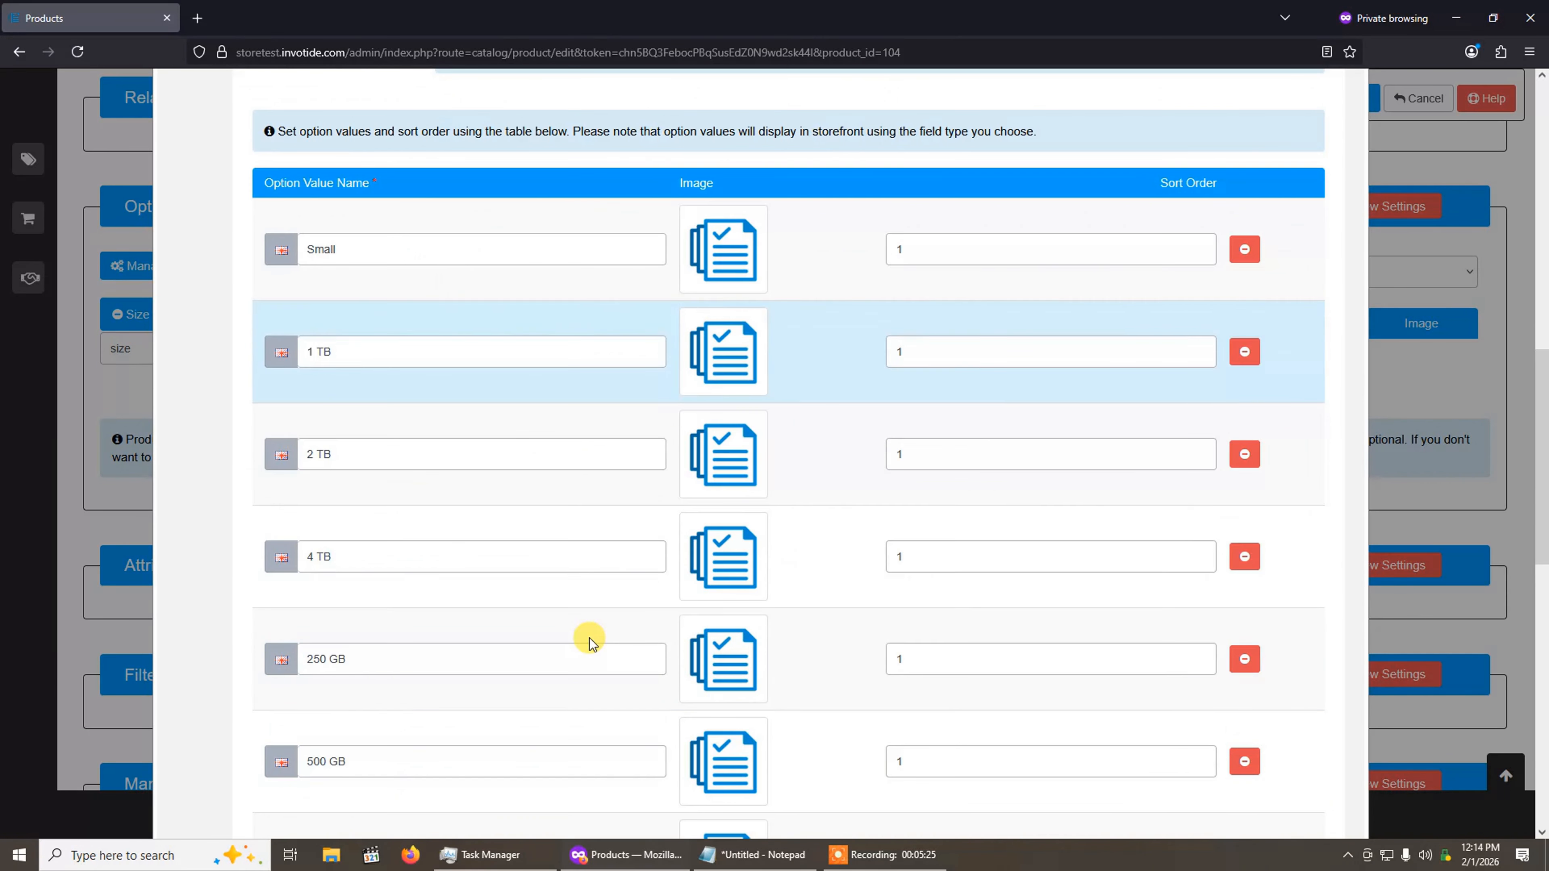
pyautogui.scroll(-2, 588, 640)
pyautogui.scroll(5, 591, 702)
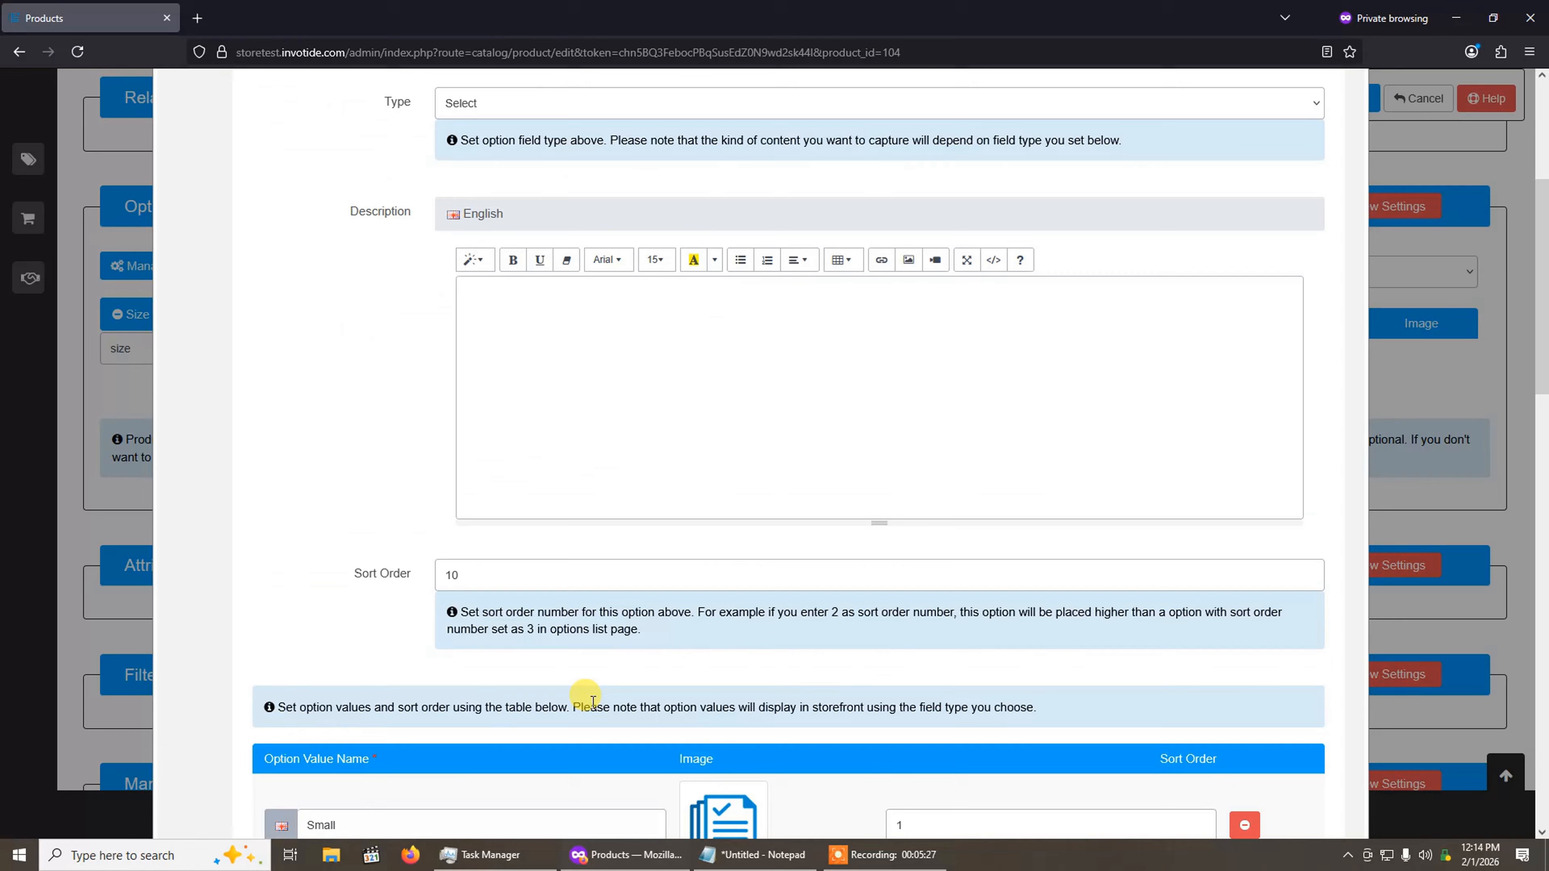
pyautogui.scroll(2, 592, 701)
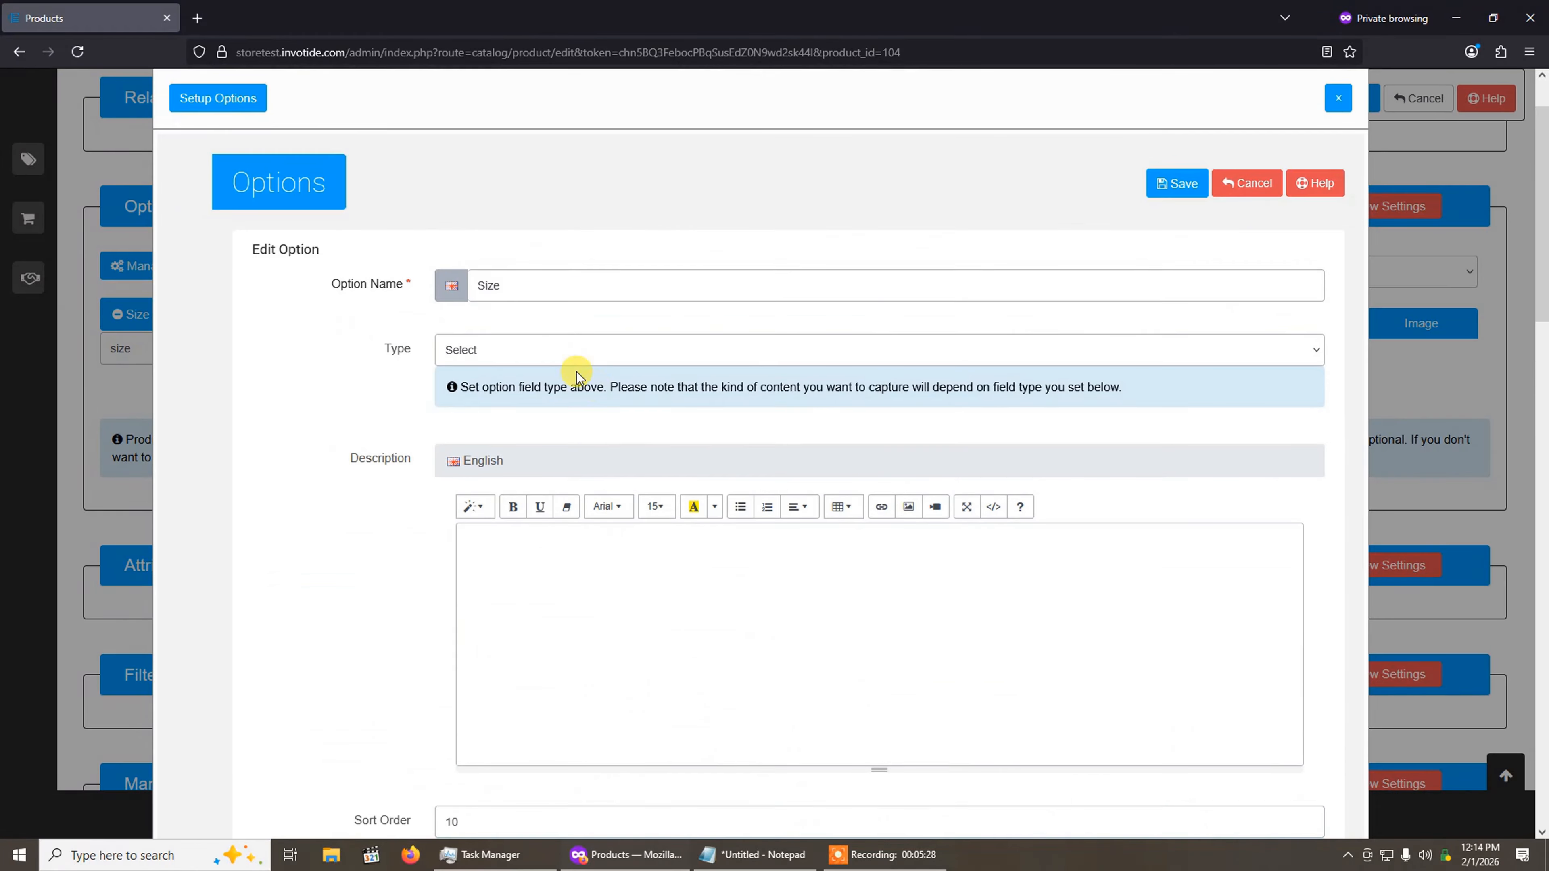
# Step: Keep the Size option's type as Select and enter "This is a test product option" as its description
pyautogui.click(552, 354)
pyautogui.click(526, 401)
pyautogui.click(592, 546)
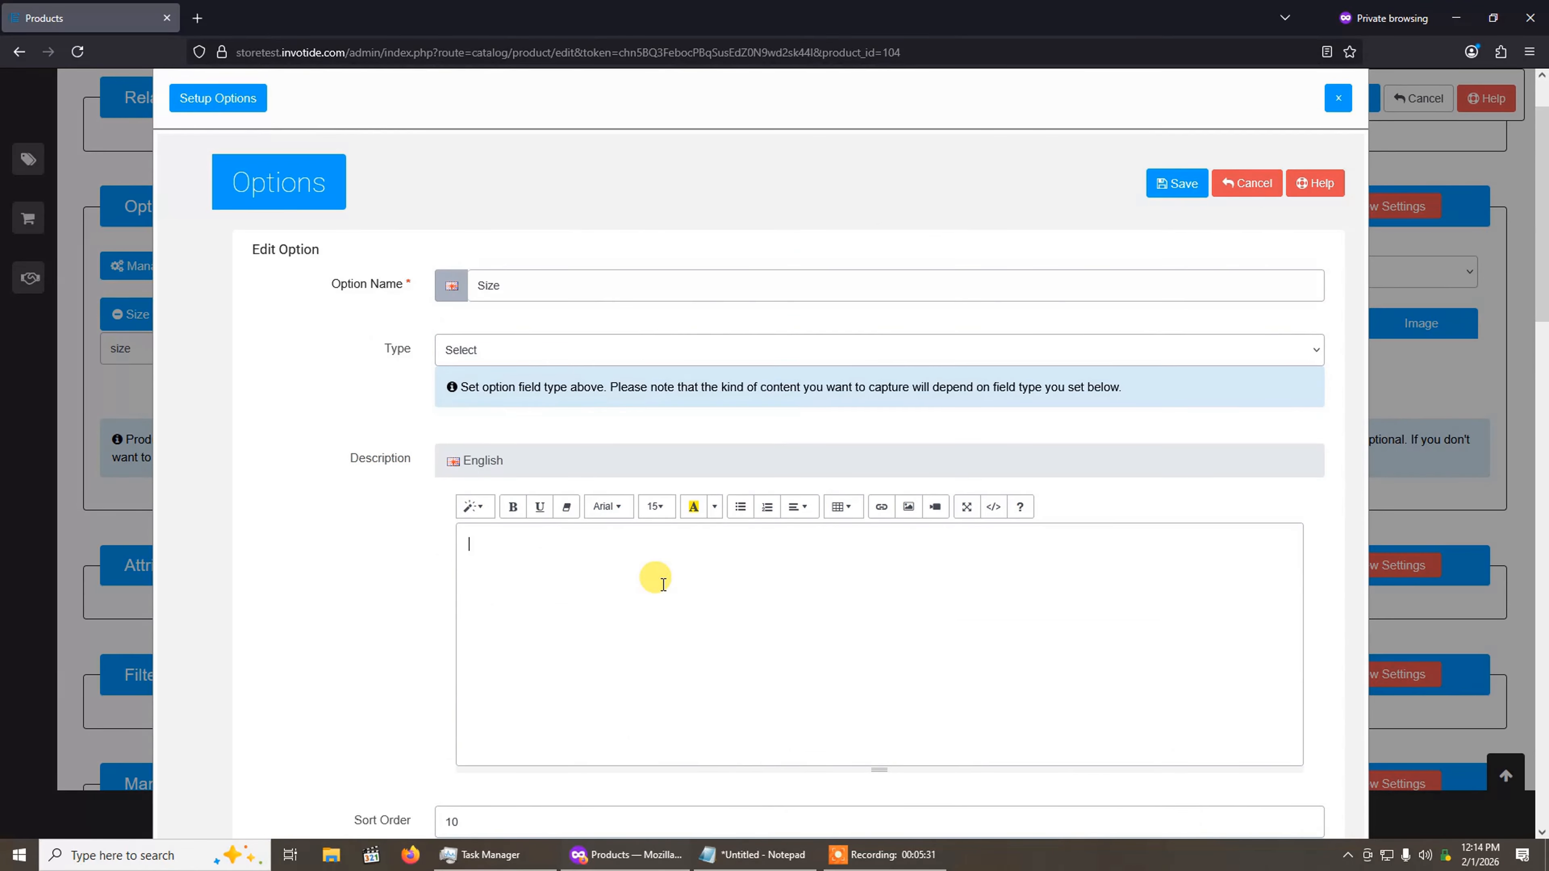
pyautogui.write('This is a test product option')
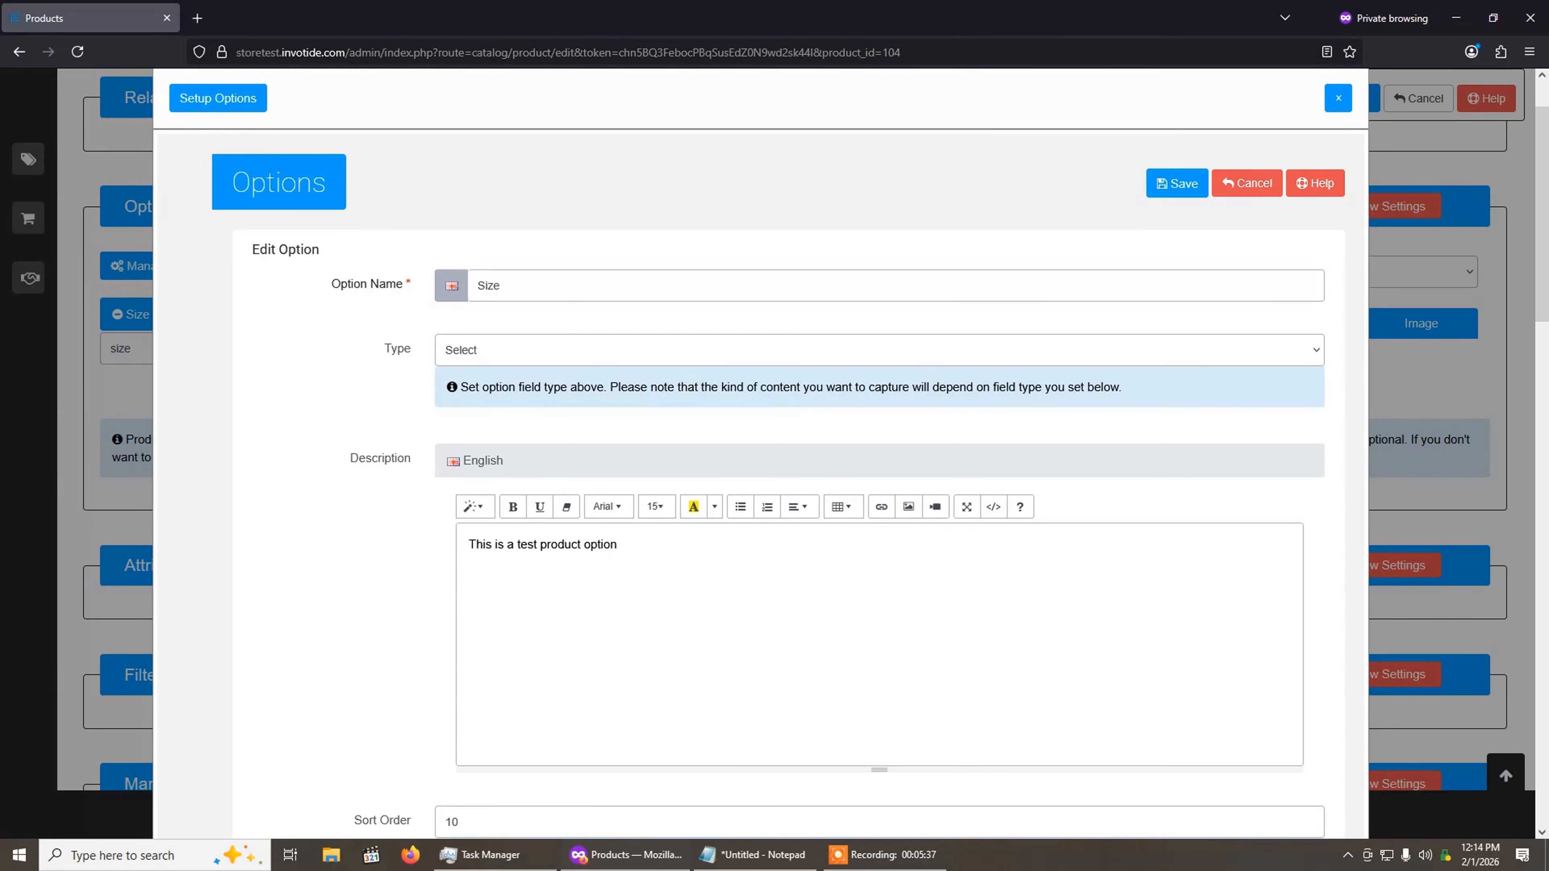
# Step: Add a blank value row to the Size option, remove it again and review the existing values
pyautogui.scroll(-3, 655, 561)
pyautogui.scroll(-2, 575, 385)
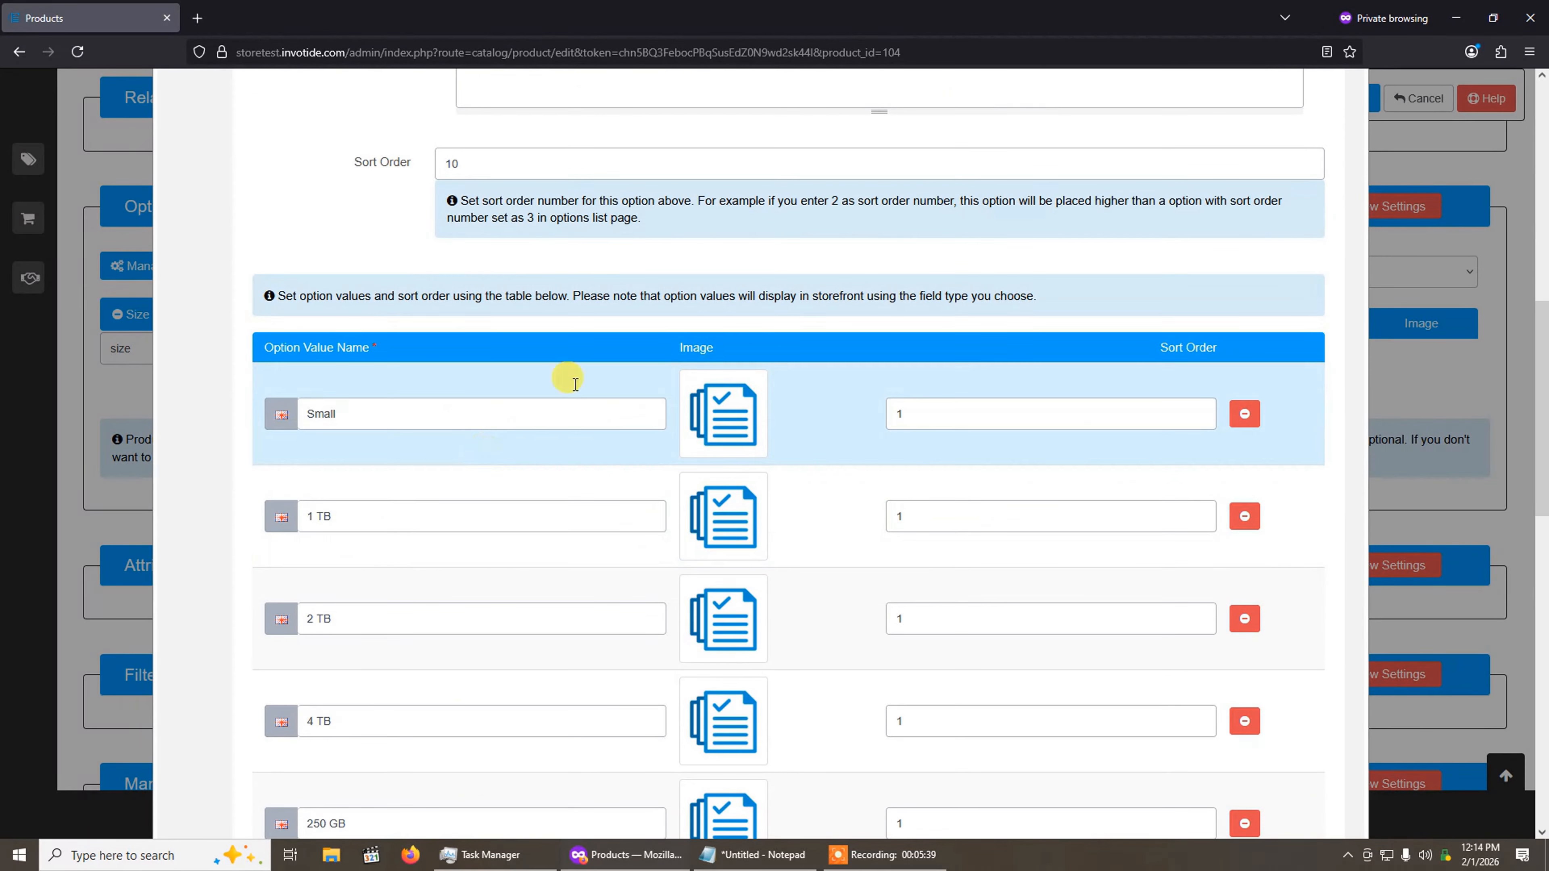
pyautogui.scroll(-6, 574, 480)
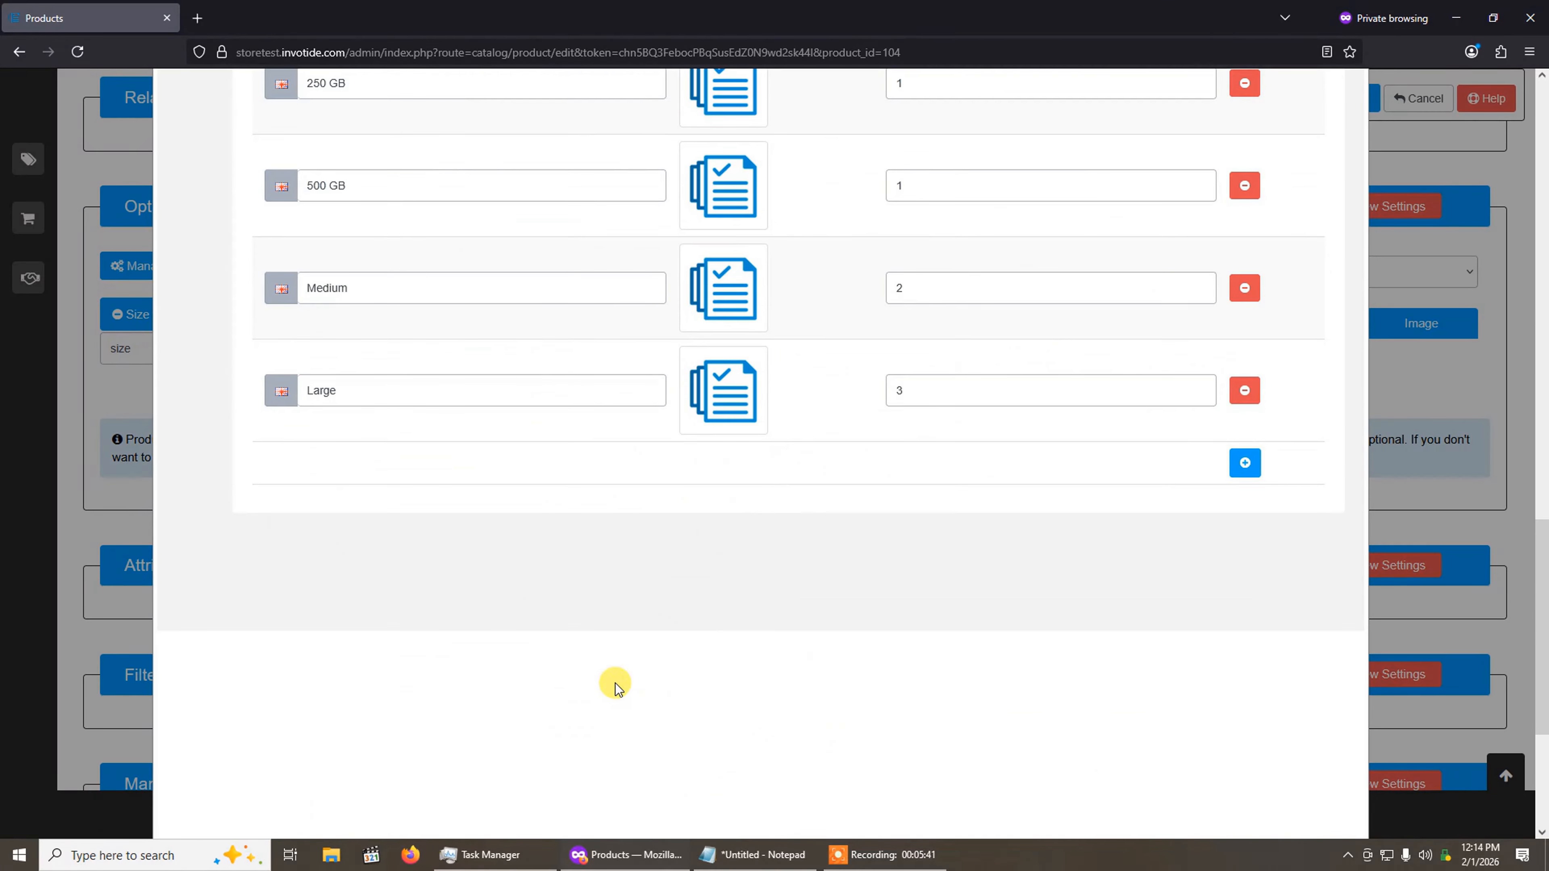
pyautogui.click(1244, 462)
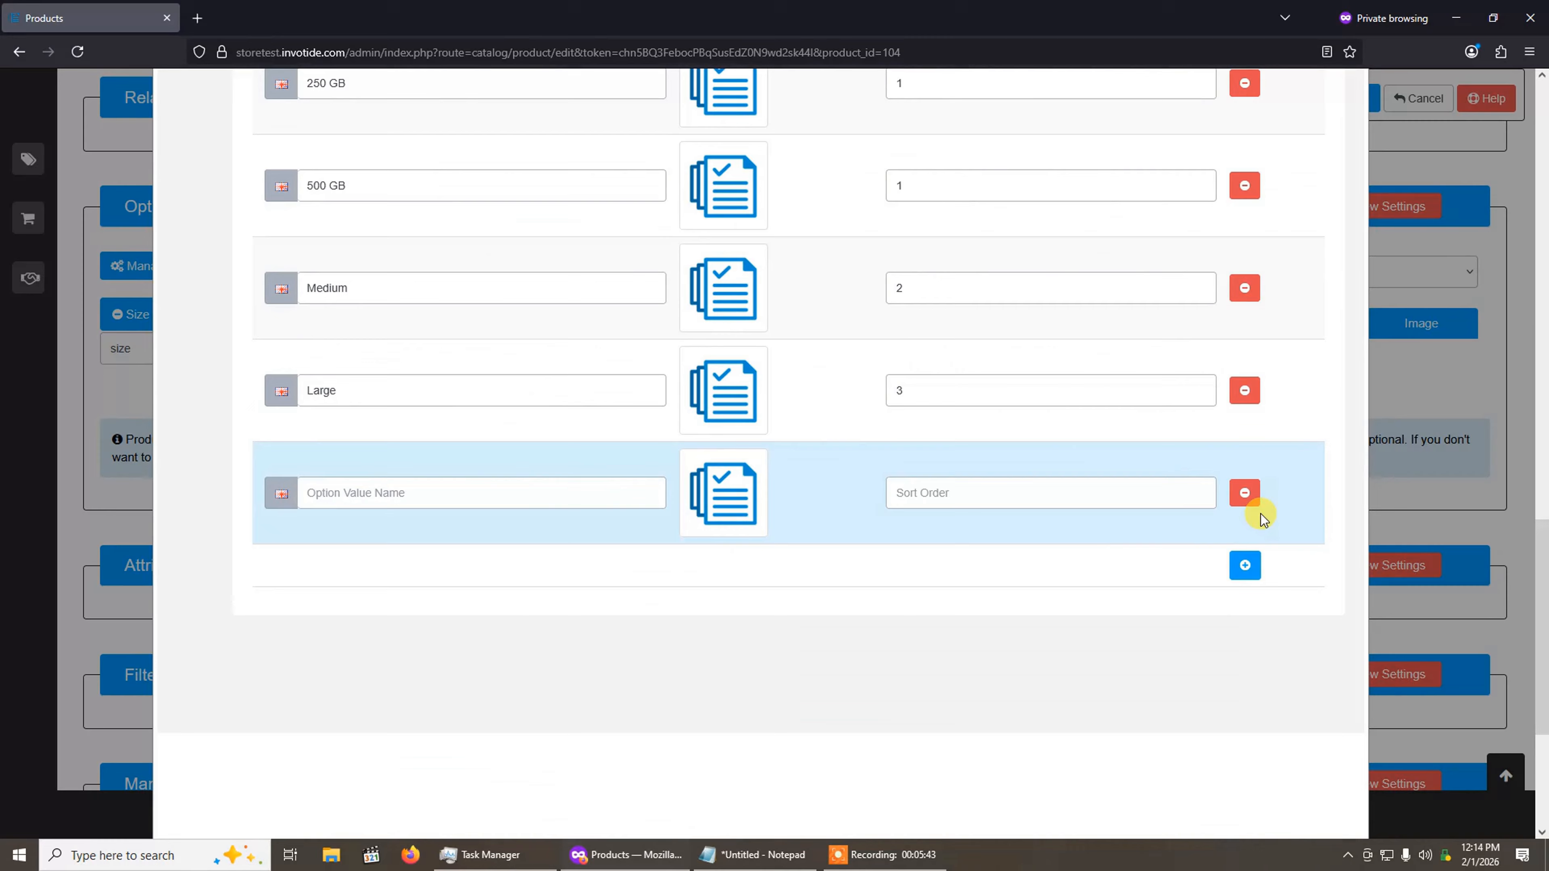
pyautogui.click(1245, 493)
pyautogui.scroll(6, 537, 441)
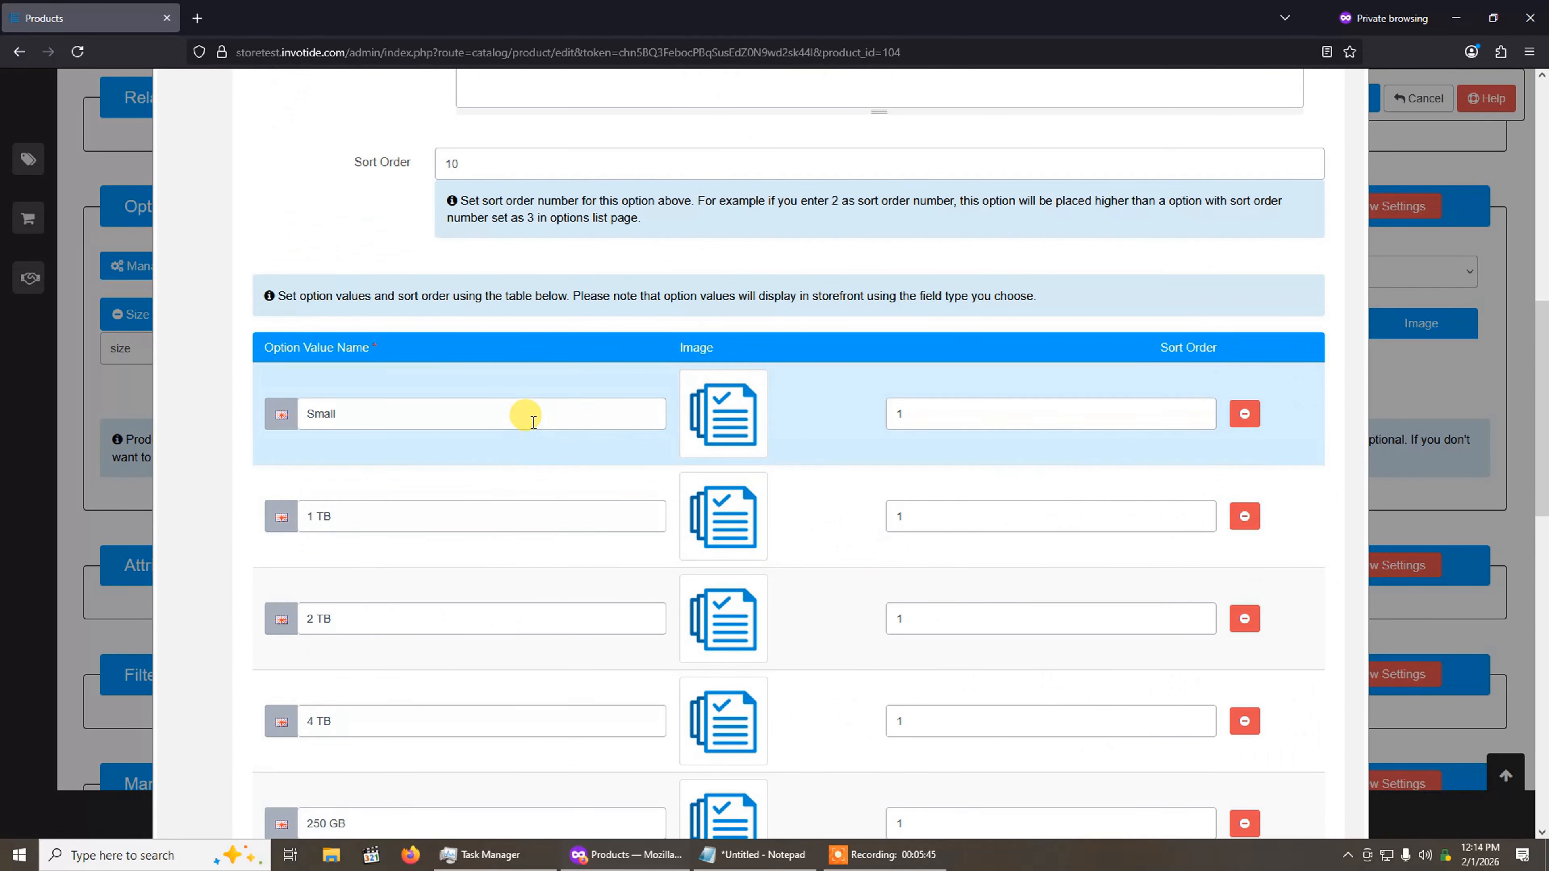
pyautogui.scroll(-3, 534, 422)
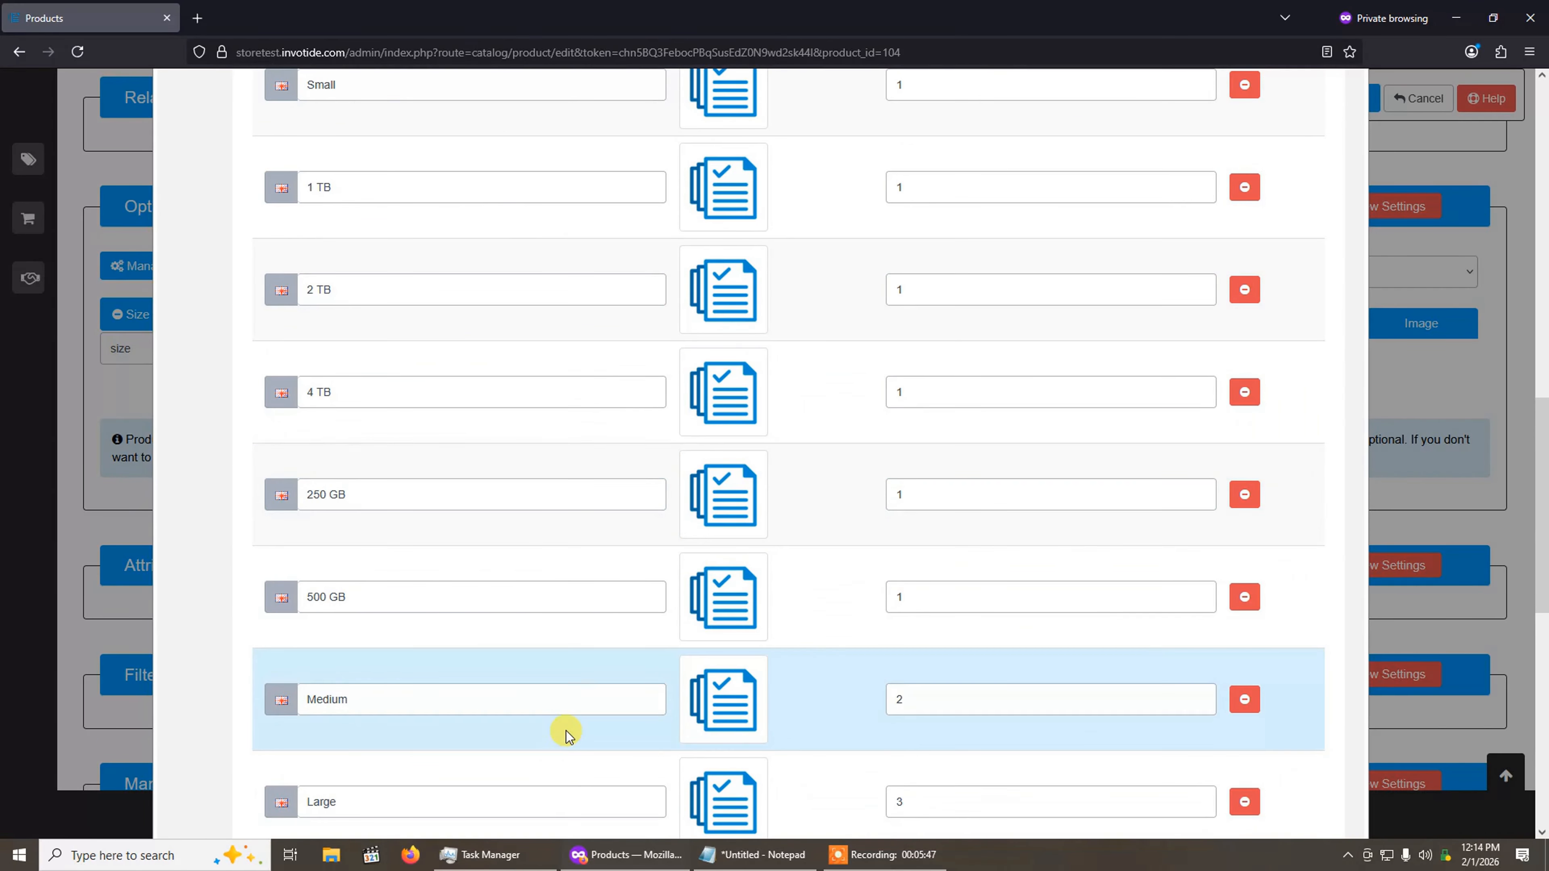
pyautogui.scroll(10, 565, 726)
# Step: Save the Size option and close the options setup window
pyautogui.click(1175, 263)
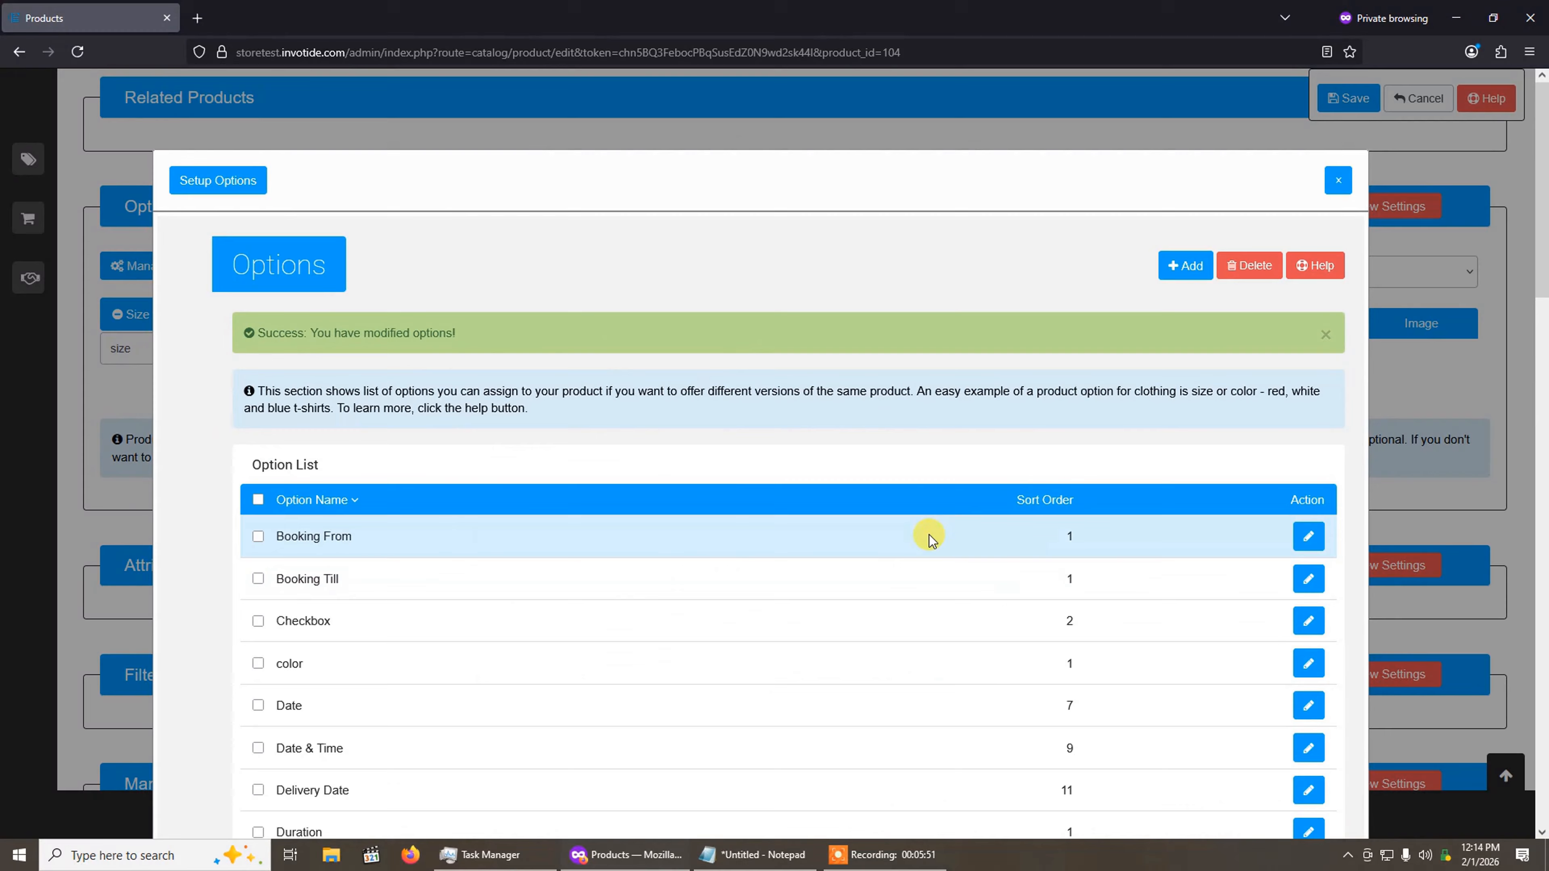
pyautogui.scroll(-3, 651, 461)
pyautogui.scroll(3, 650, 460)
pyautogui.click(1338, 174)
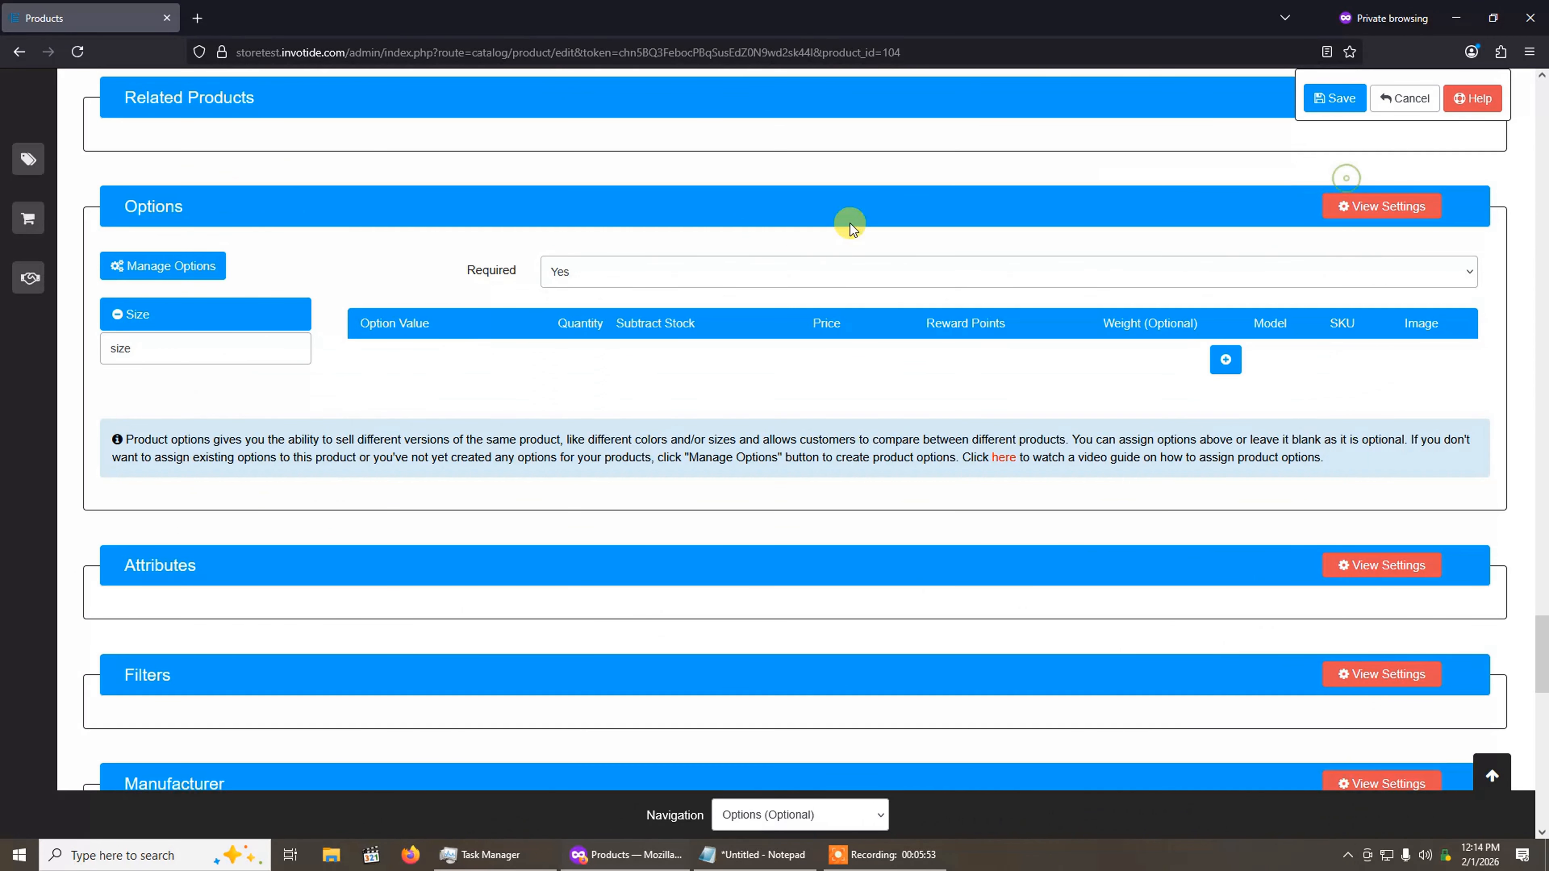
pyautogui.click(199, 325)
pyautogui.click(204, 348)
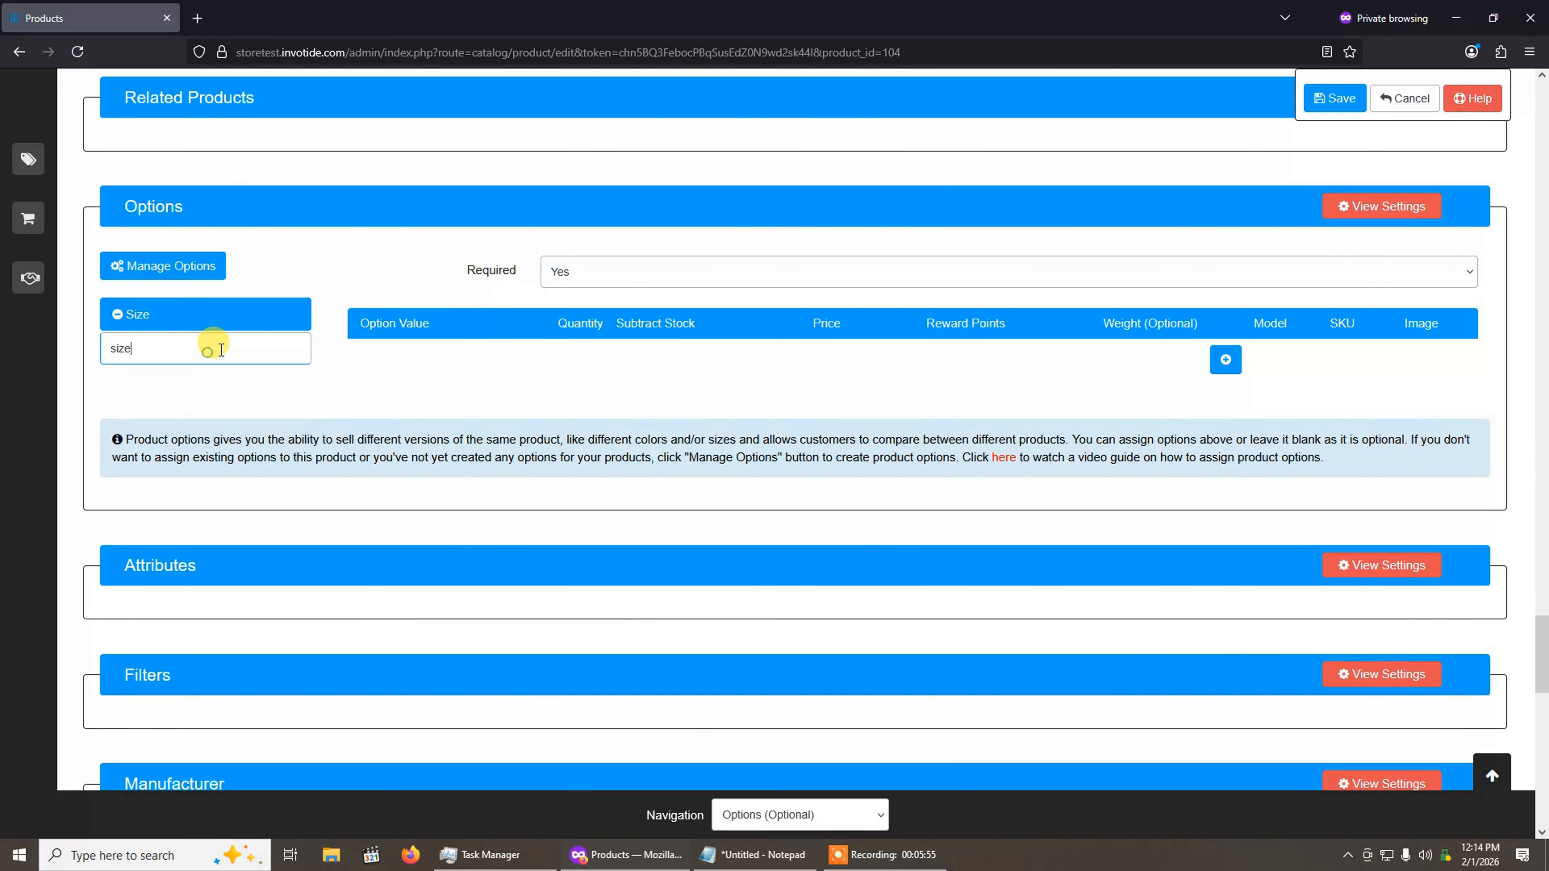
pyautogui.press('BackSpace')
pyautogui.click(159, 316)
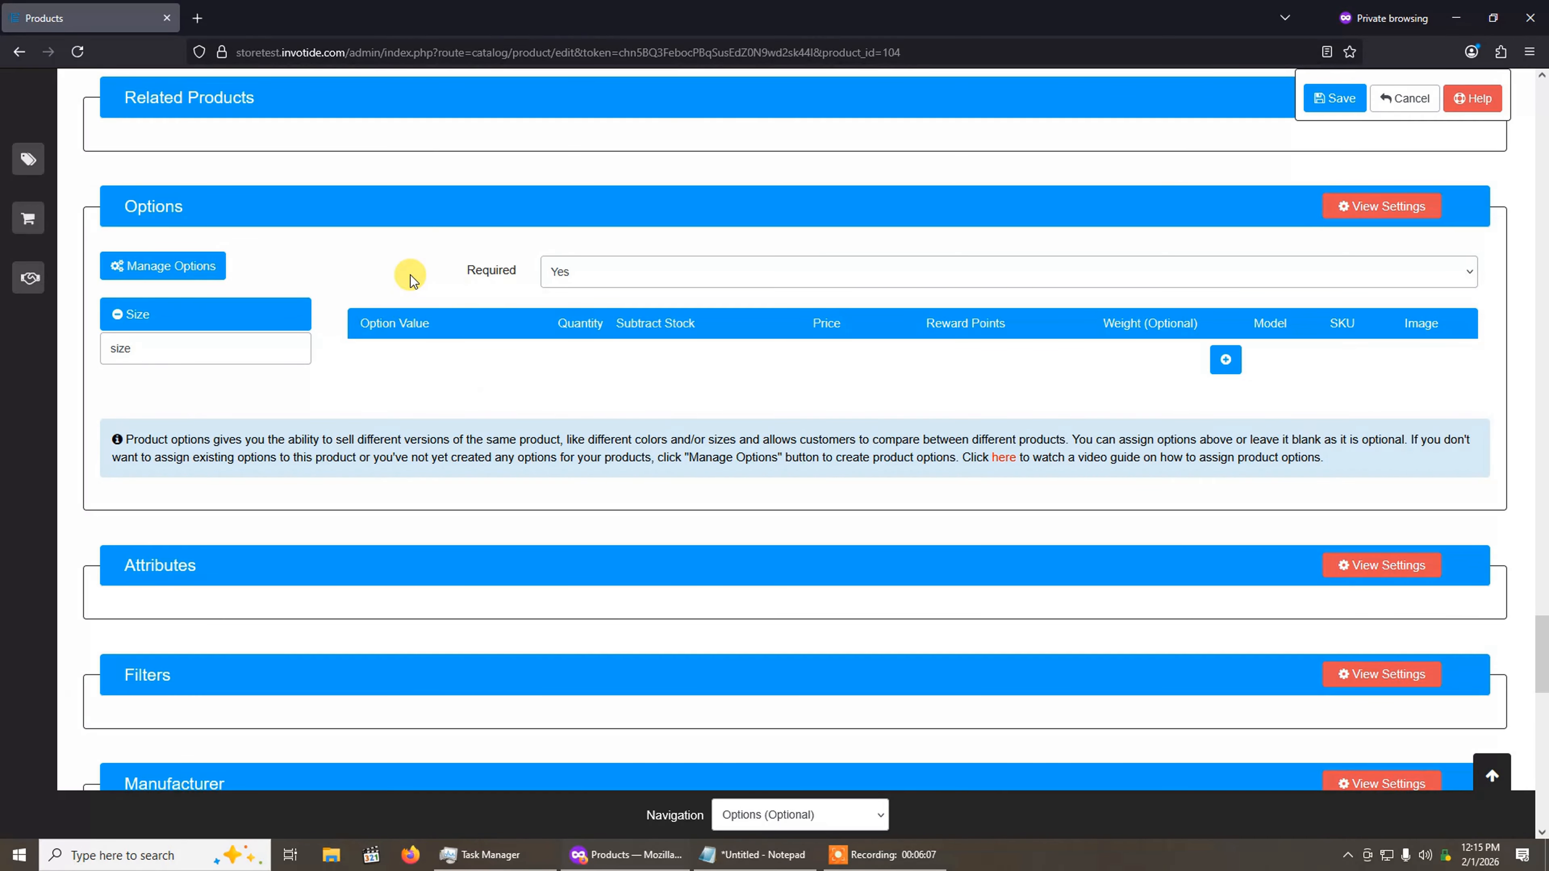
# Step: Add the Large value to the product's Size option with quantity 50 and stock subtraction set to Yes
pyautogui.click(1225, 360)
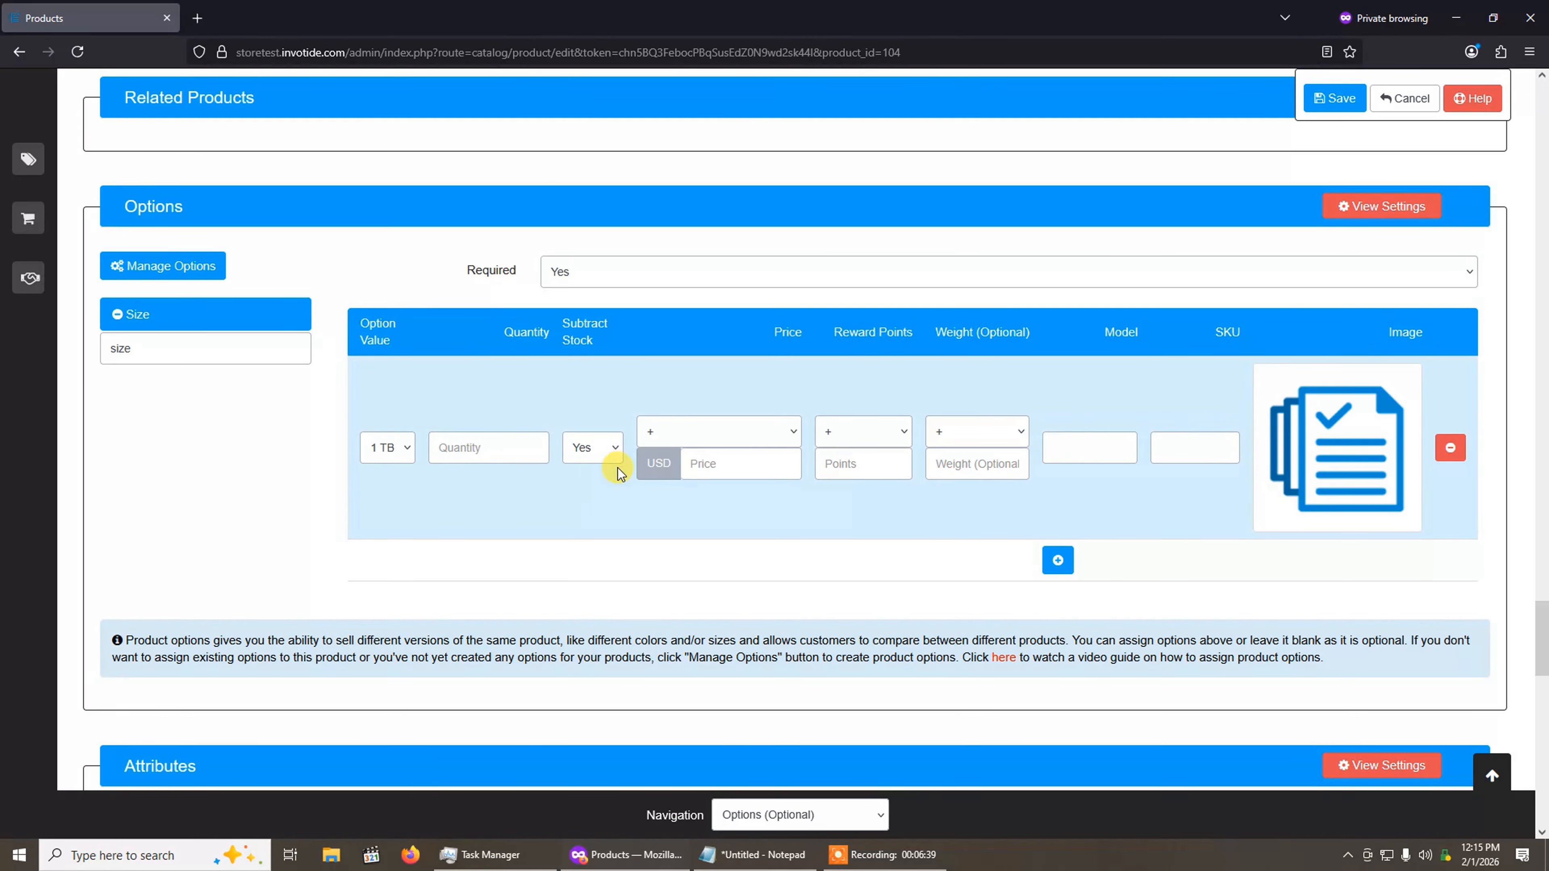
pyautogui.click(388, 446)
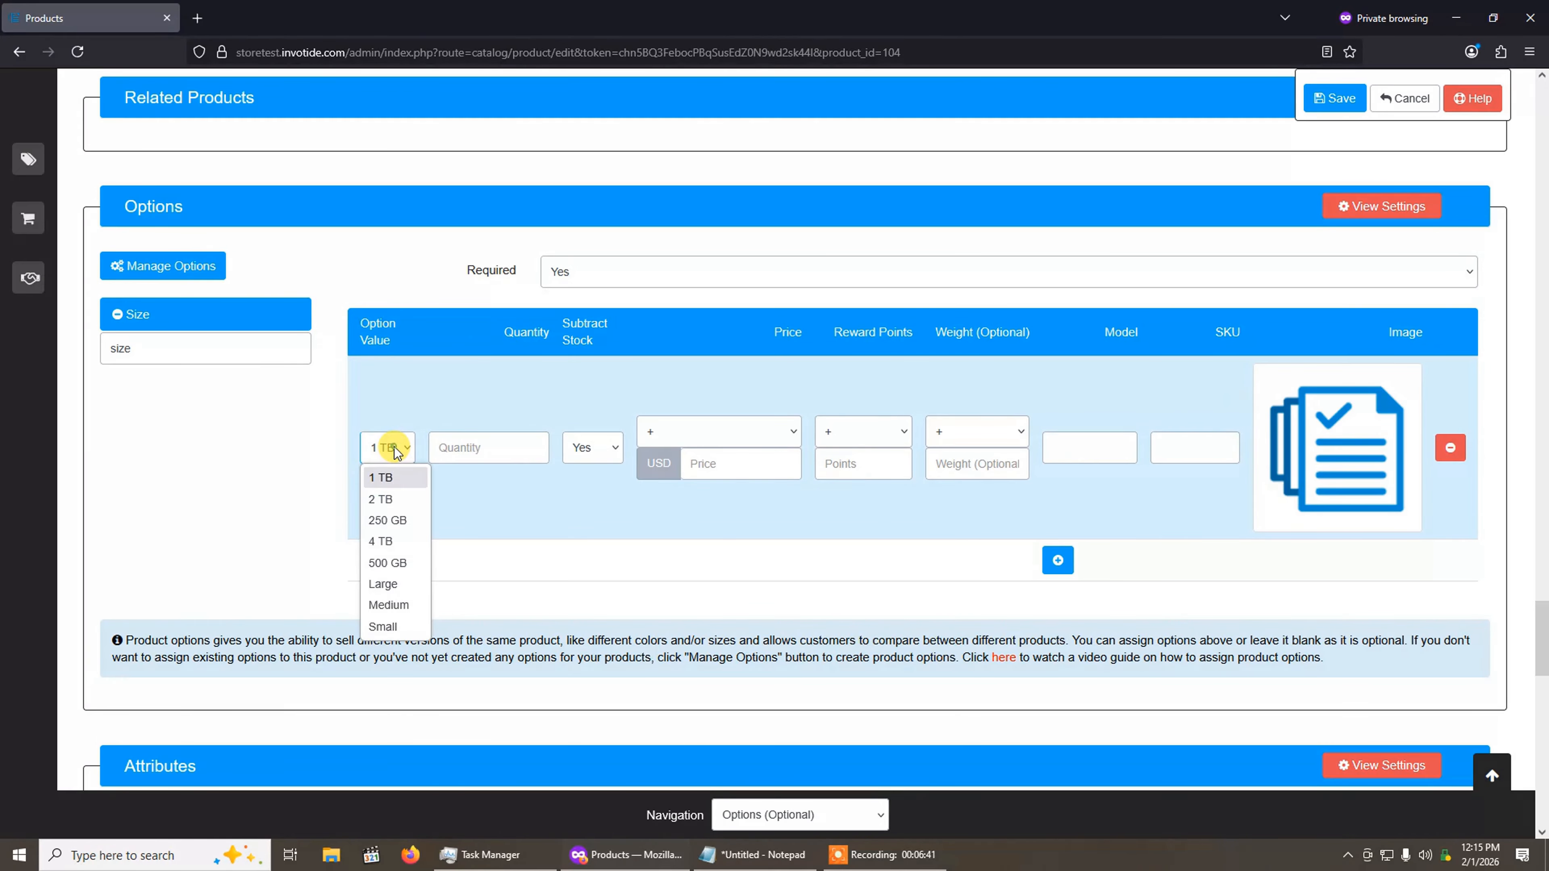
pyautogui.click(404, 588)
pyautogui.click(476, 447)
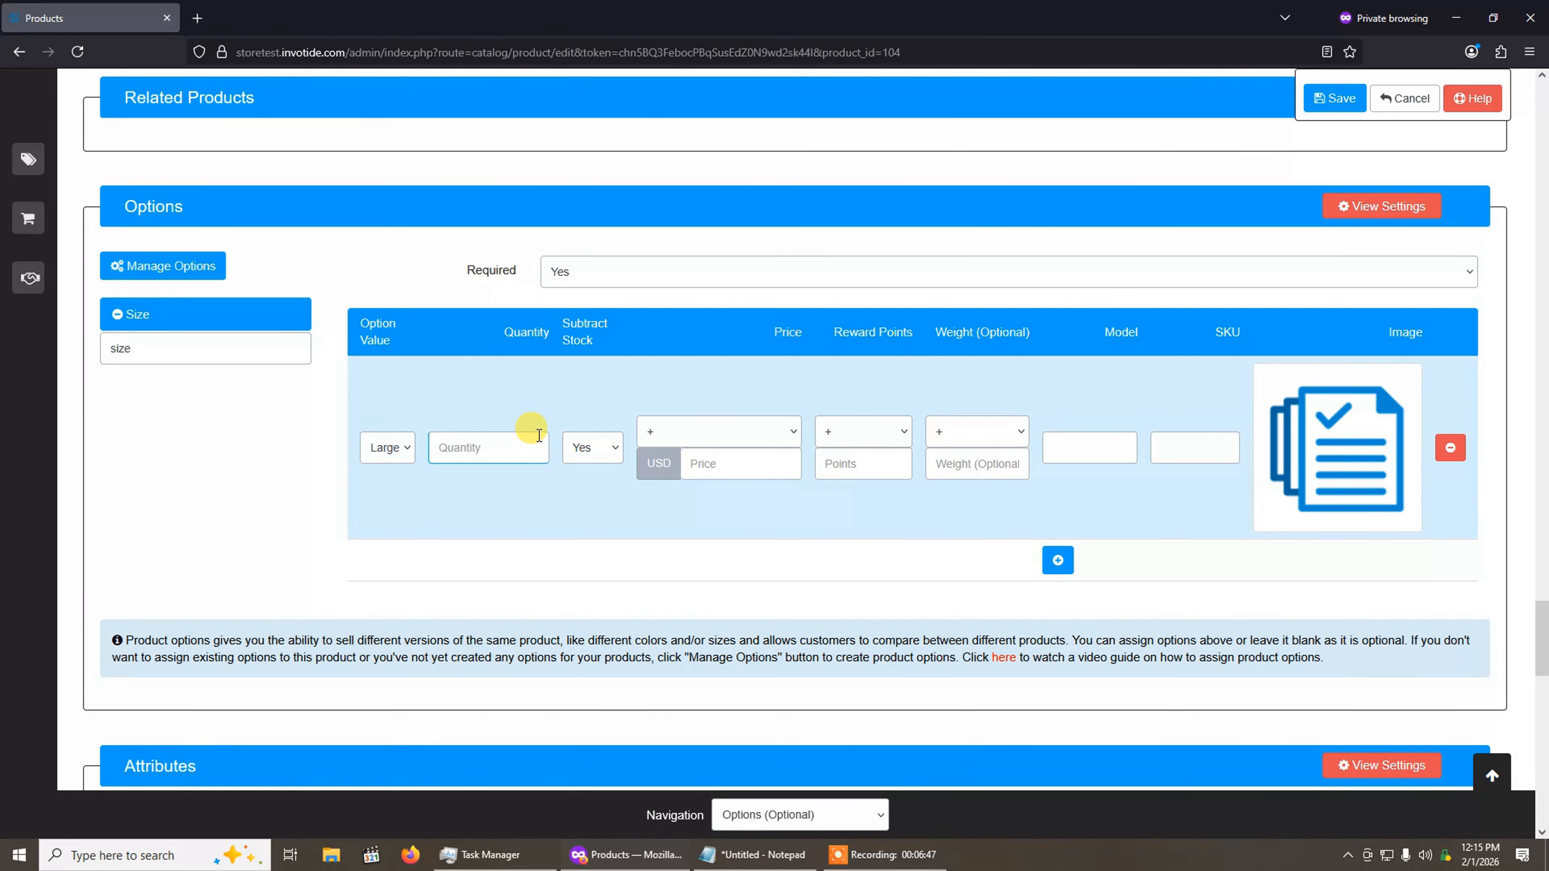
pyautogui.write('50')
pyautogui.click(615, 460)
pyautogui.click(588, 479)
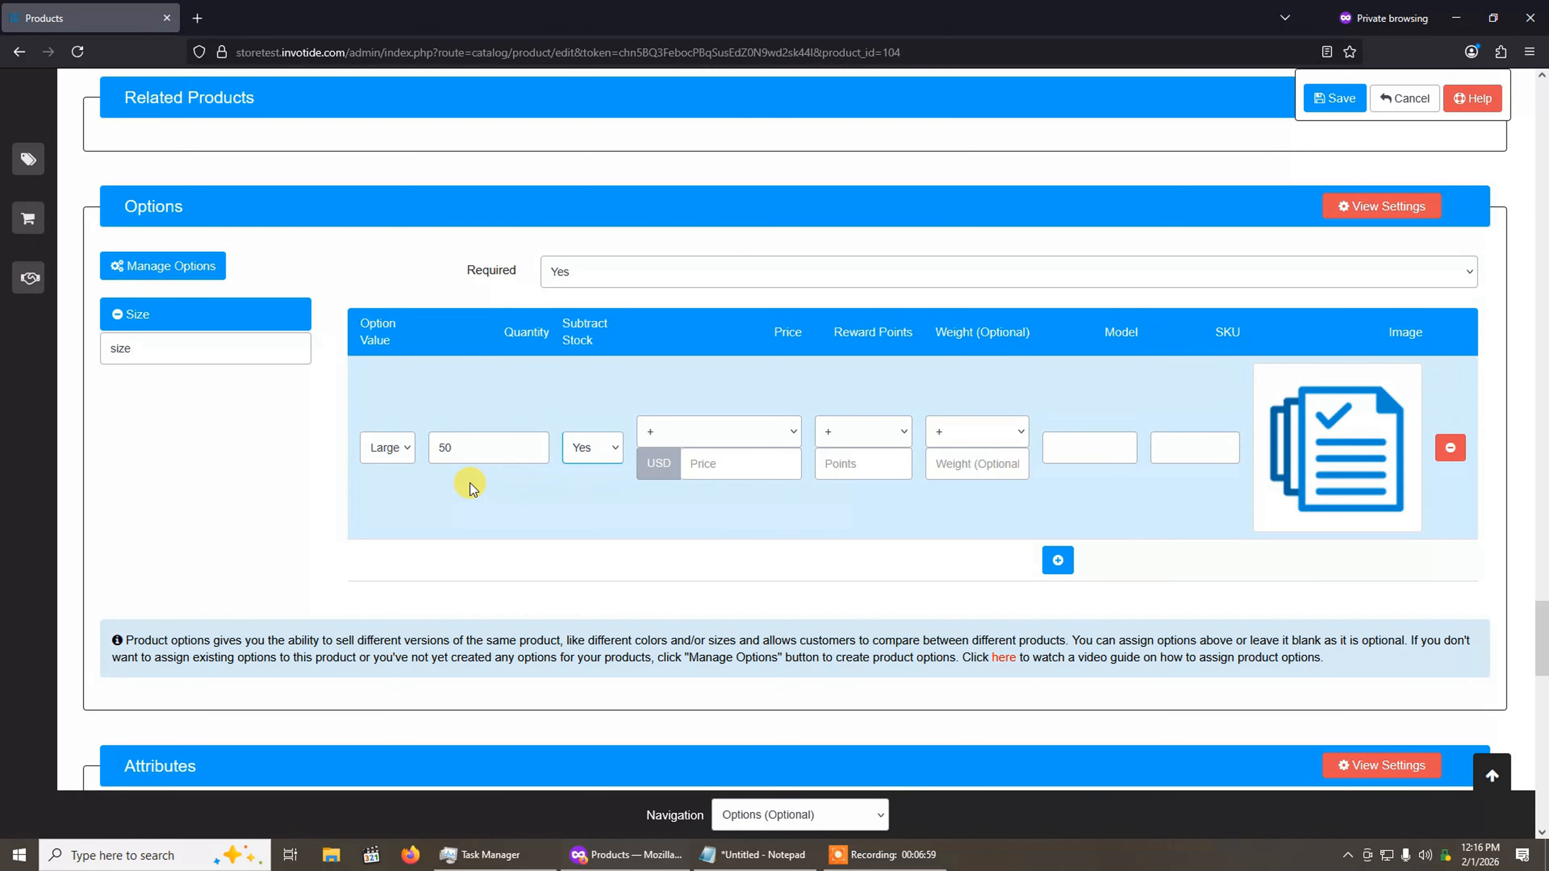
# Step: Set the Large value's price to add 50 USD and check the product's base price
pyautogui.click(714, 465)
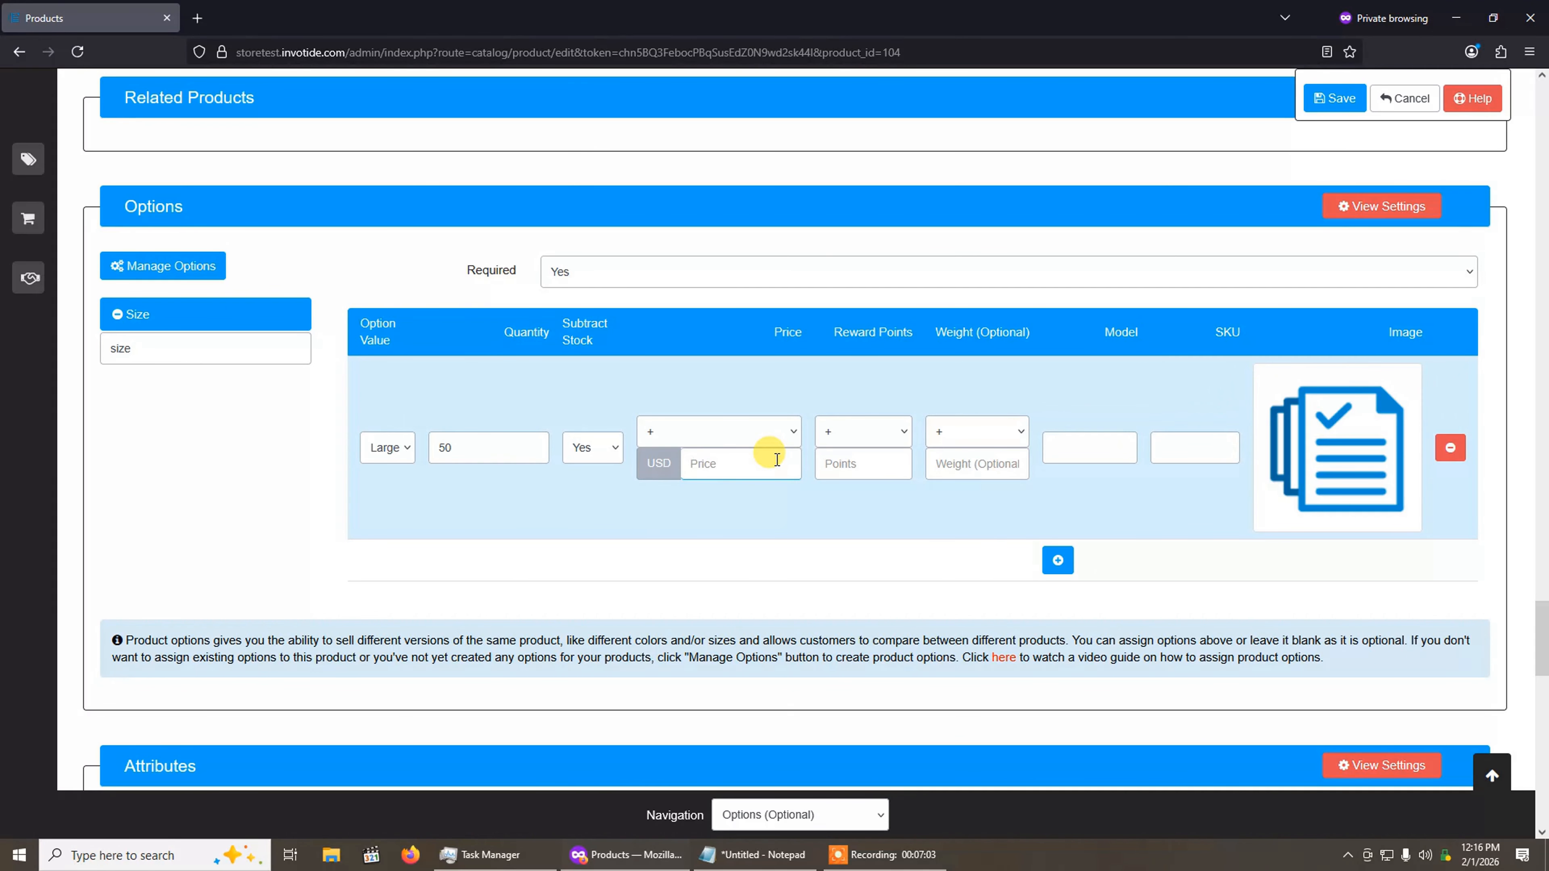
pyautogui.write('50')
pyautogui.click(746, 425)
pyautogui.click(729, 451)
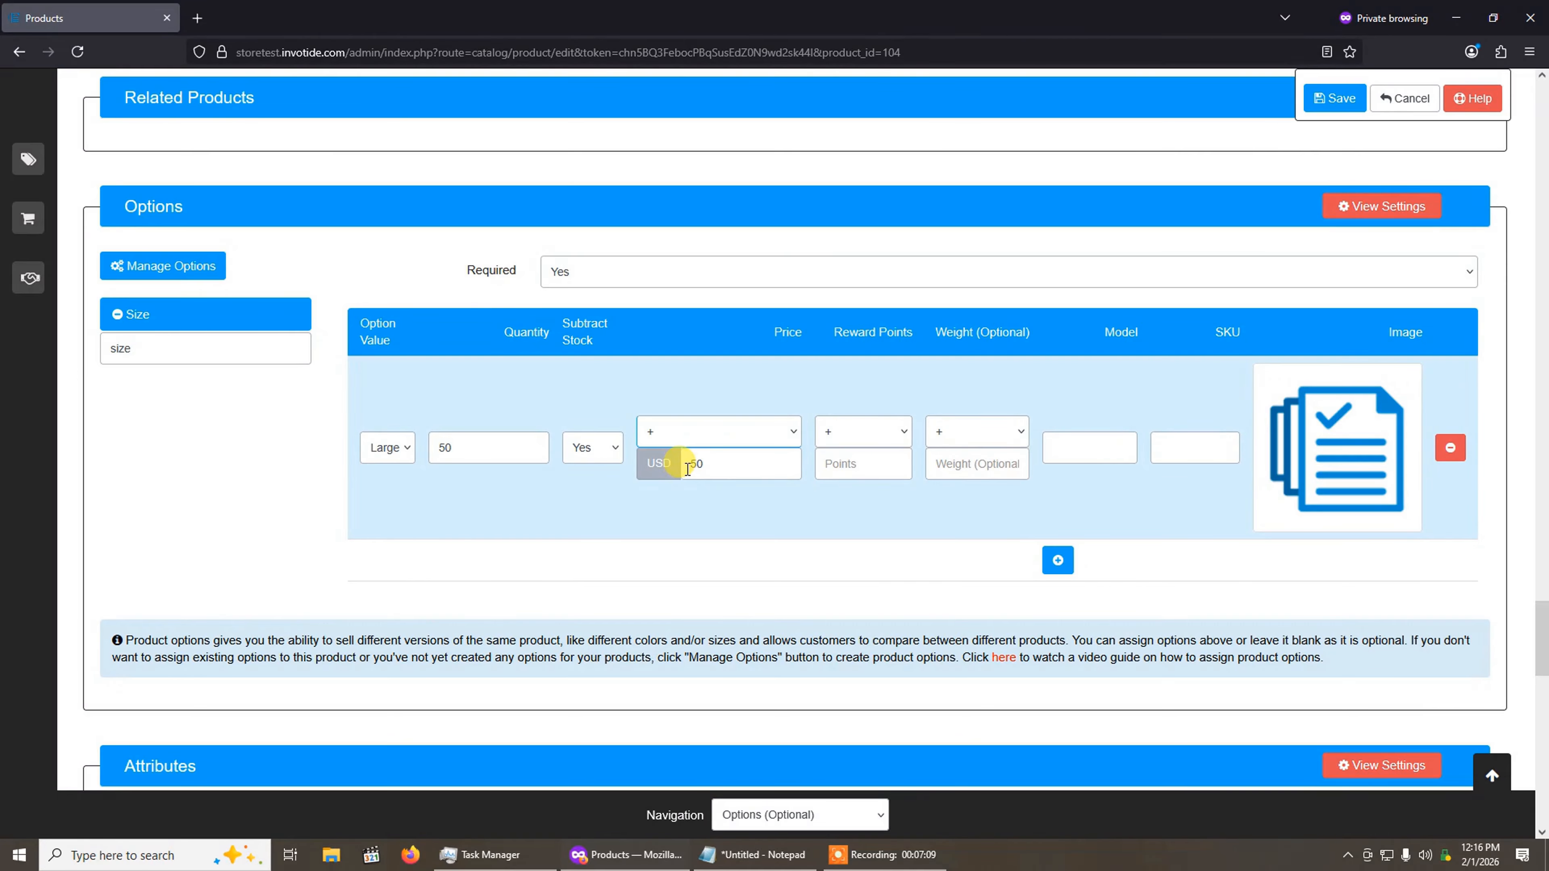
pyautogui.scroll(20, 691, 467)
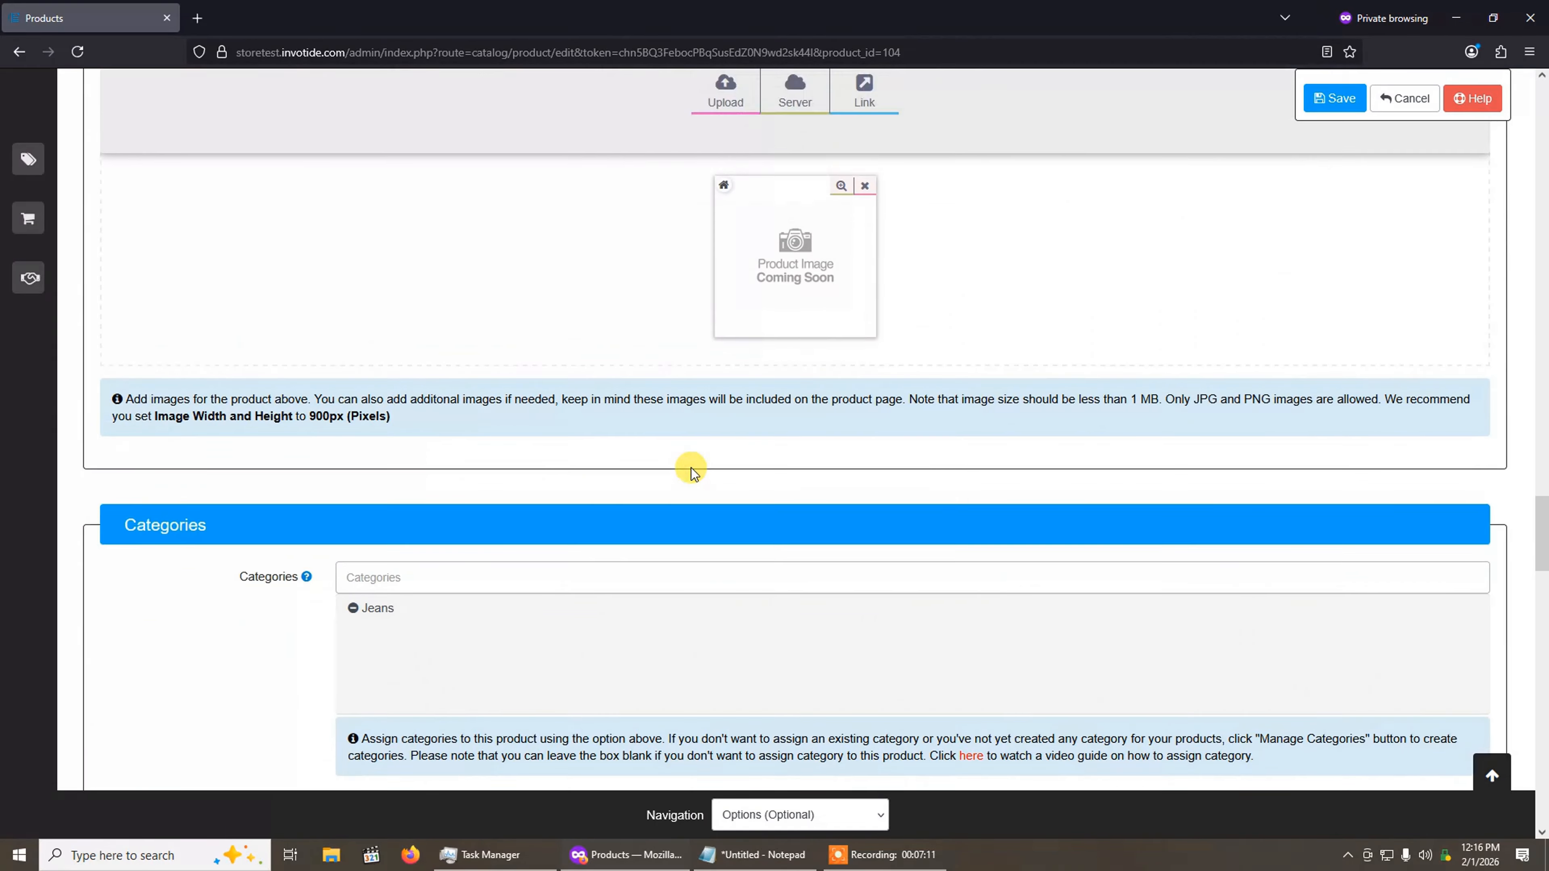
pyautogui.scroll(15, 691, 467)
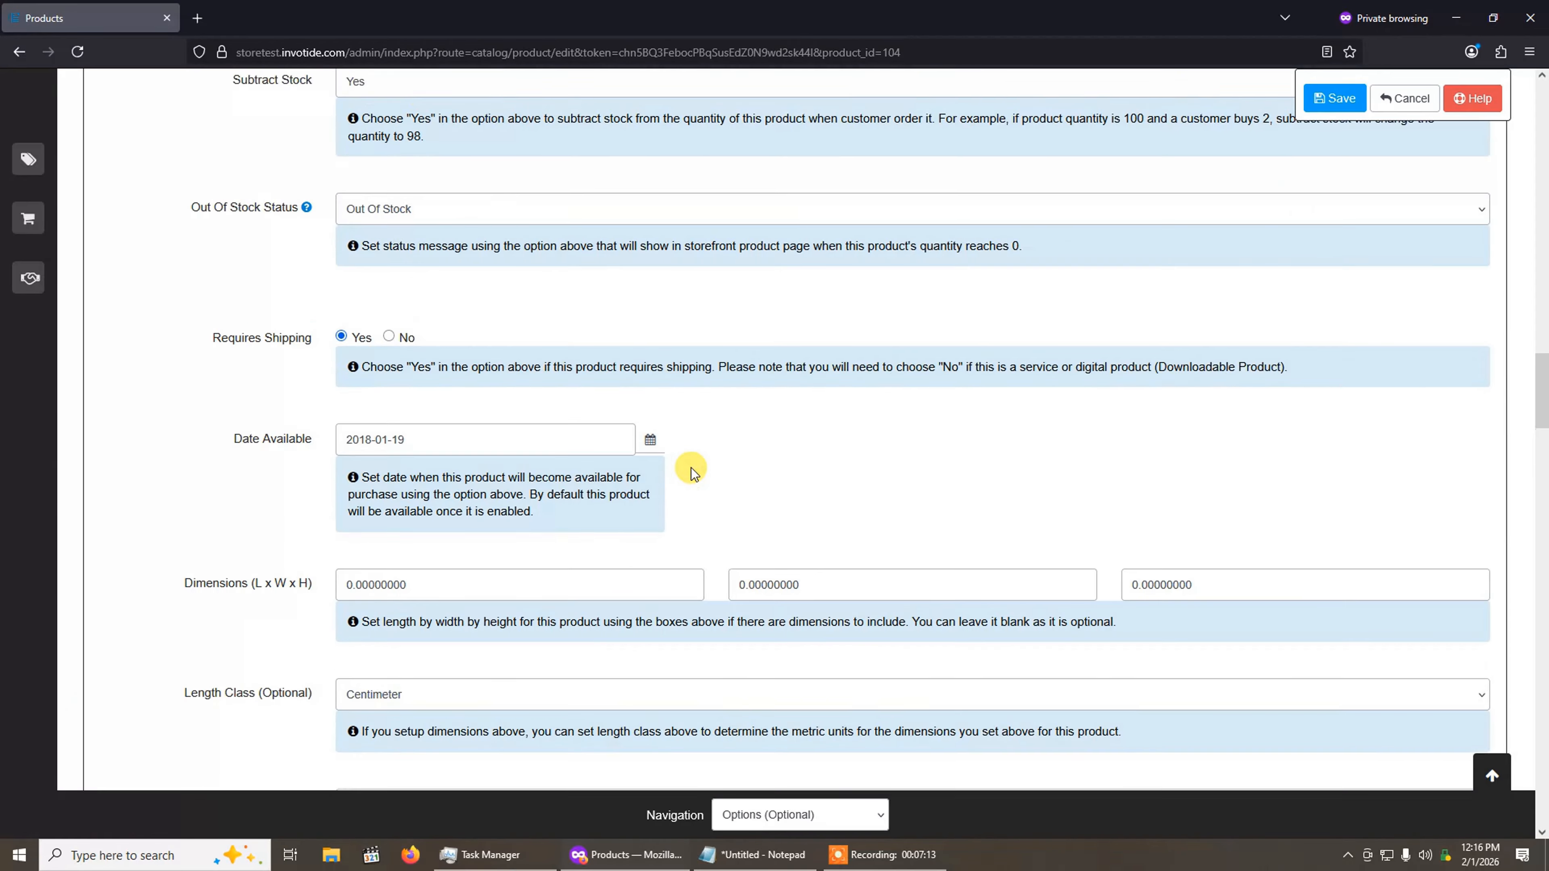
pyautogui.scroll(7, 691, 467)
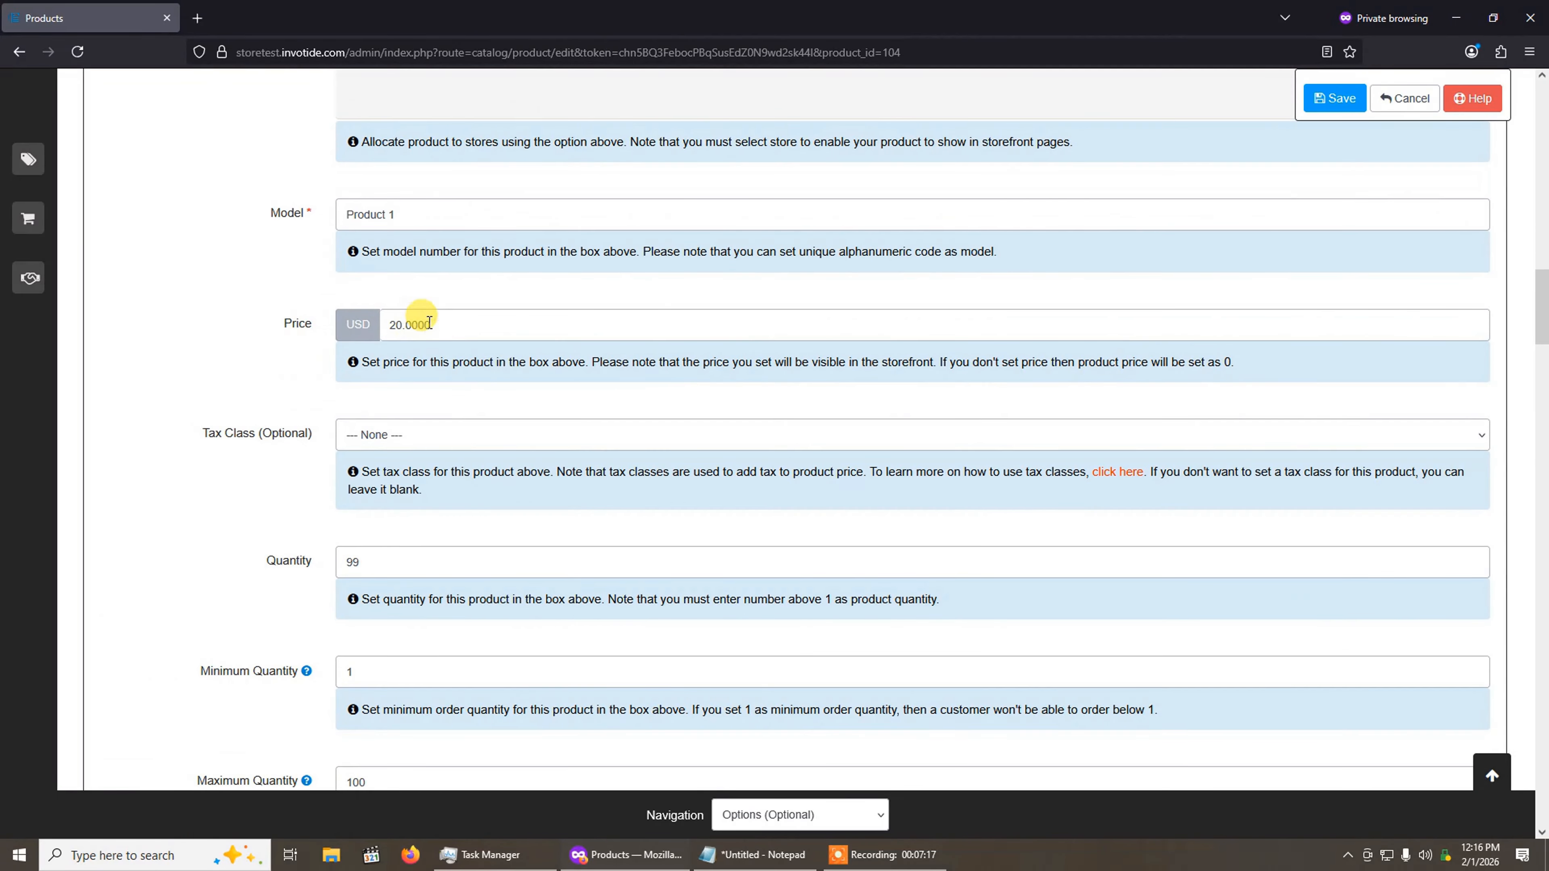
# Step: Set the Large value's model to 710 and its SKU to 291
pyautogui.moveTo(1541, 287); pyautogui.dragTo(1544, 617)
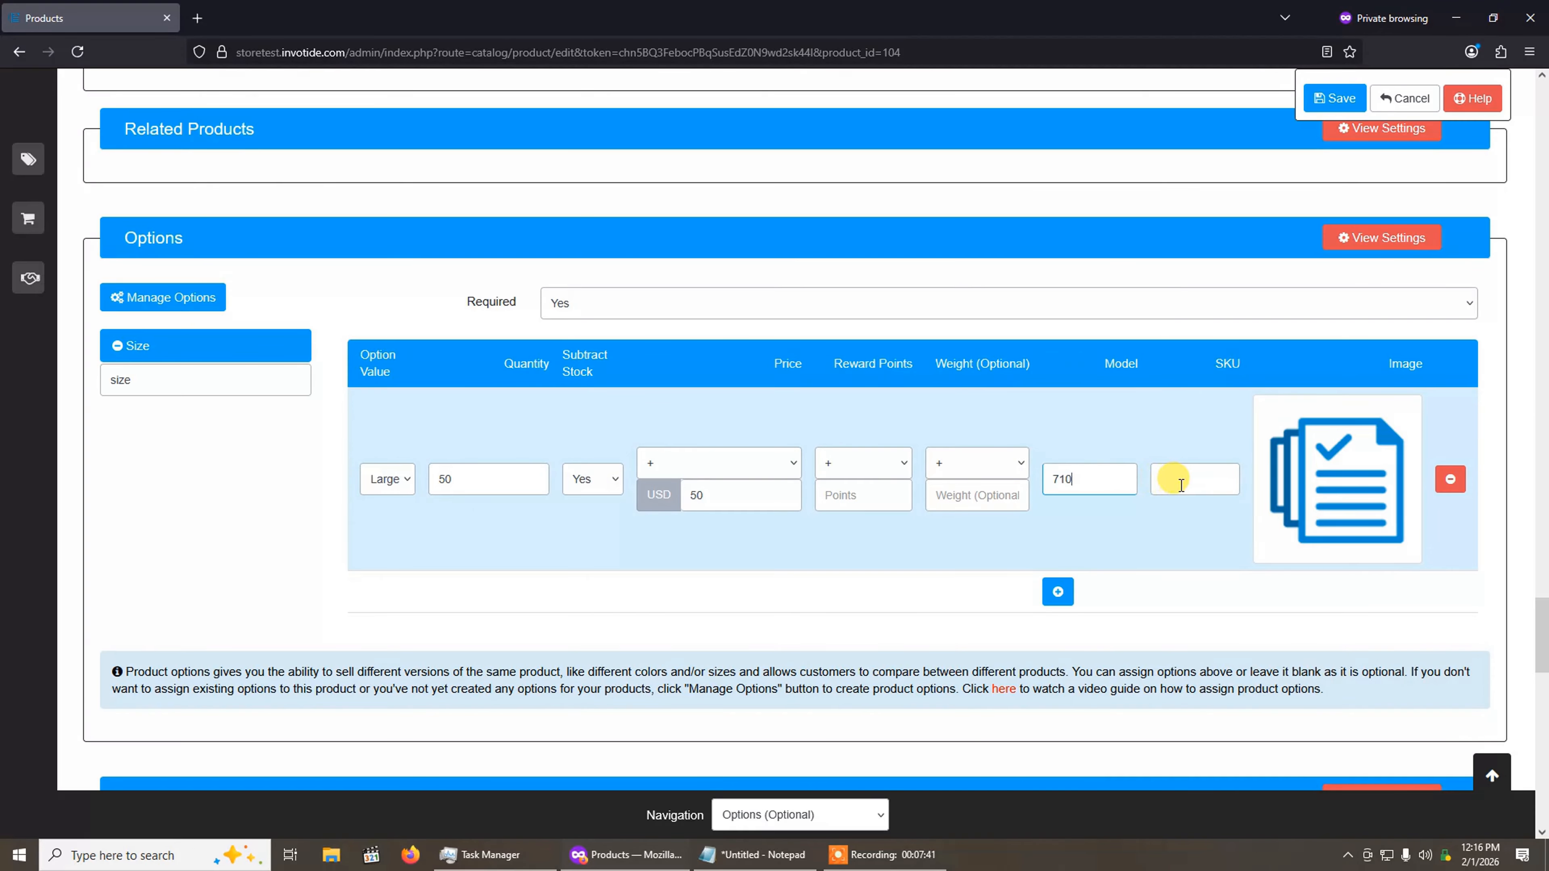
pyautogui.click(1192, 479)
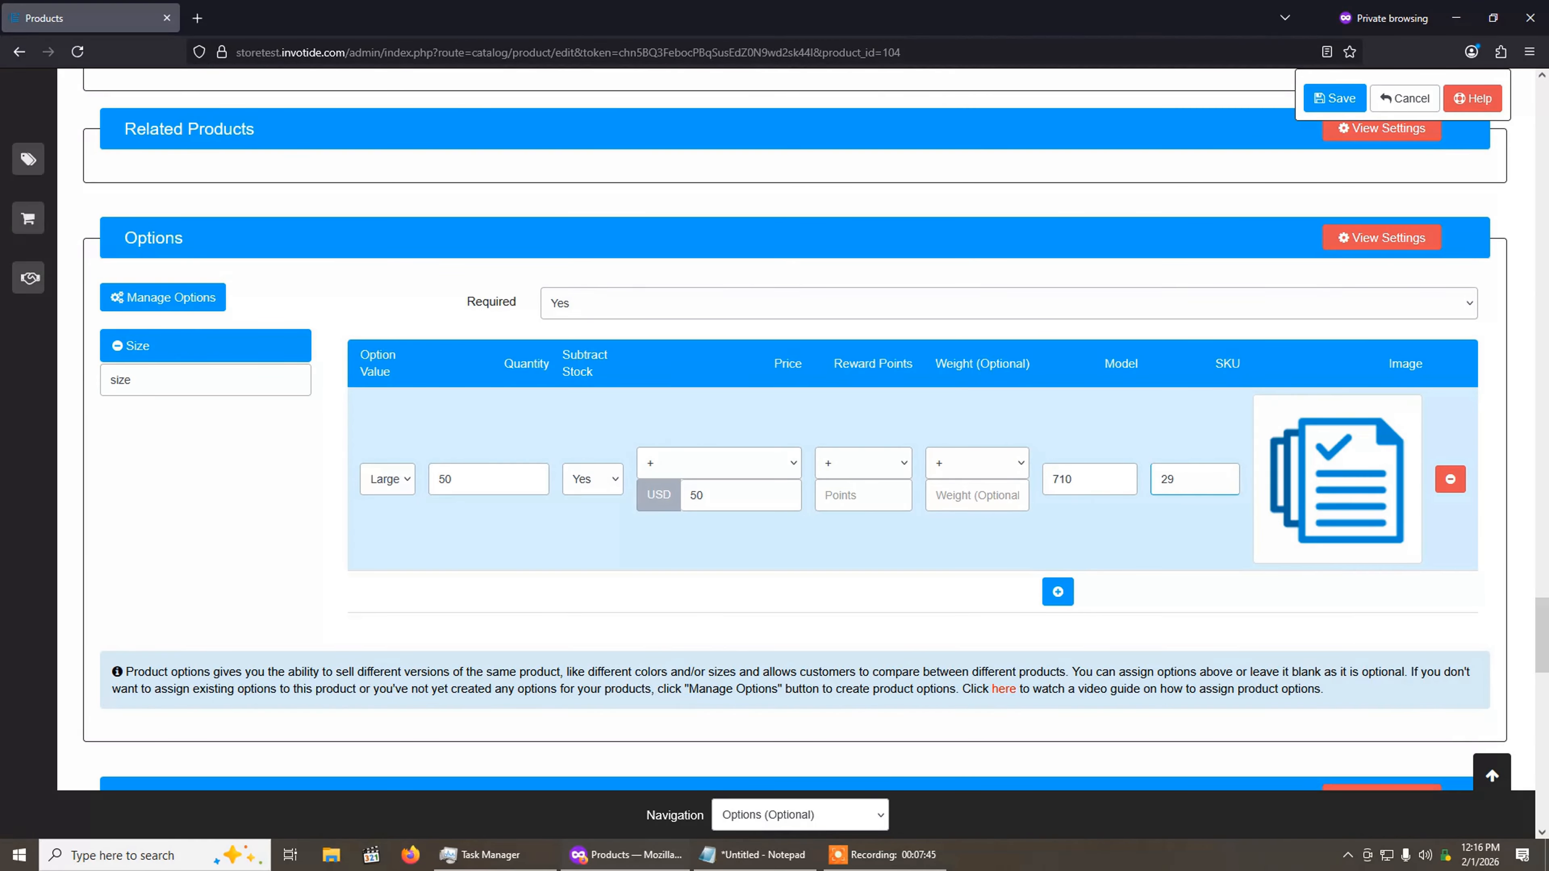
pyautogui.write('291')
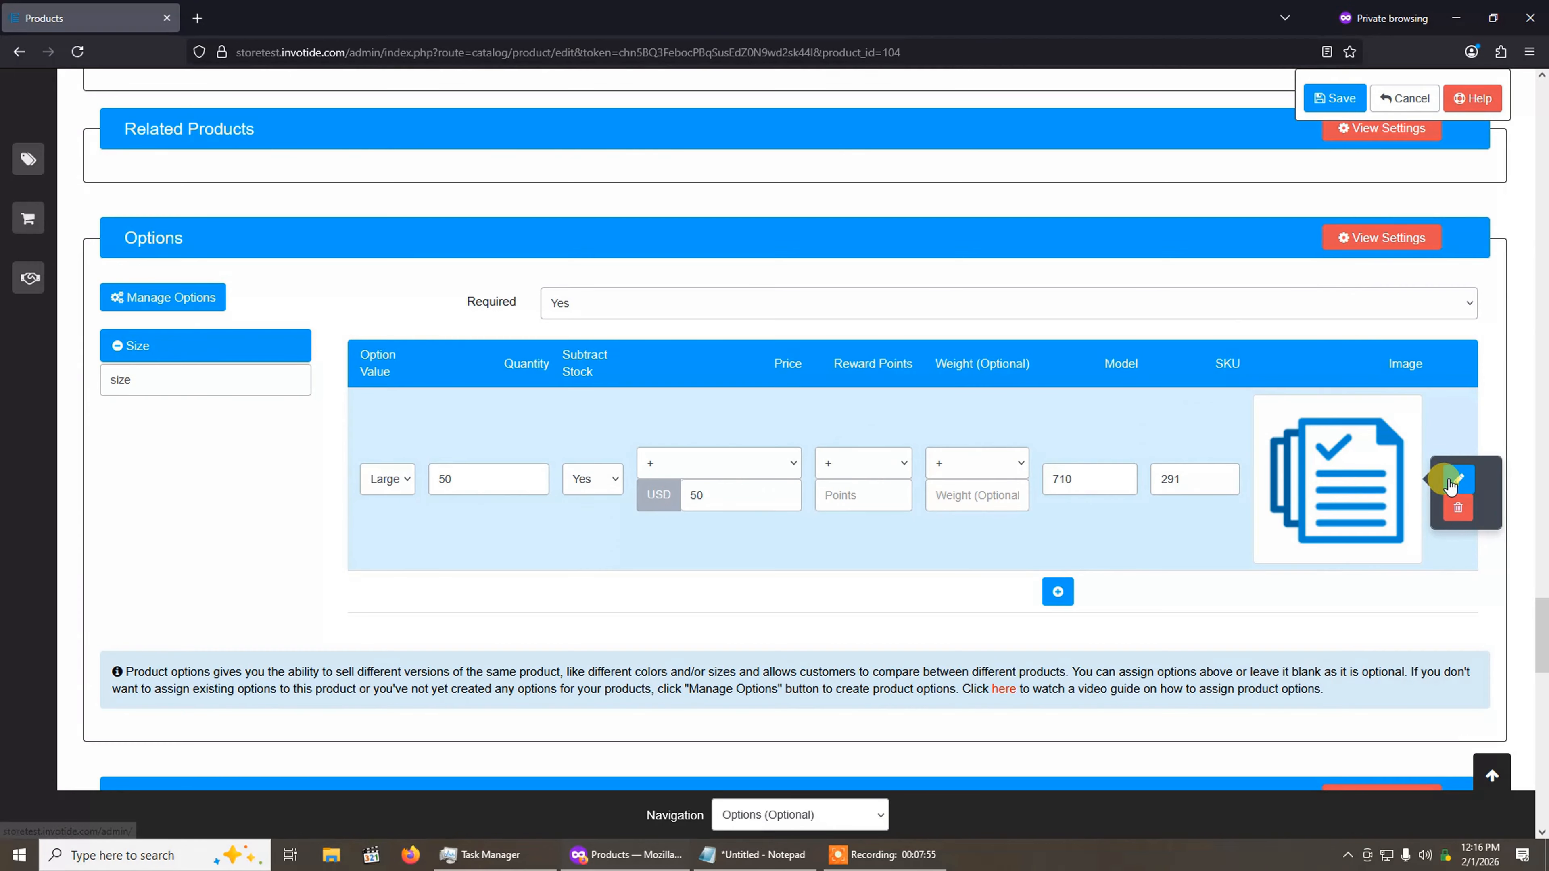
# Step: Assign server.png from the second page of the image manager as the Large value's image
pyautogui.scroll(-5, 826, 375)
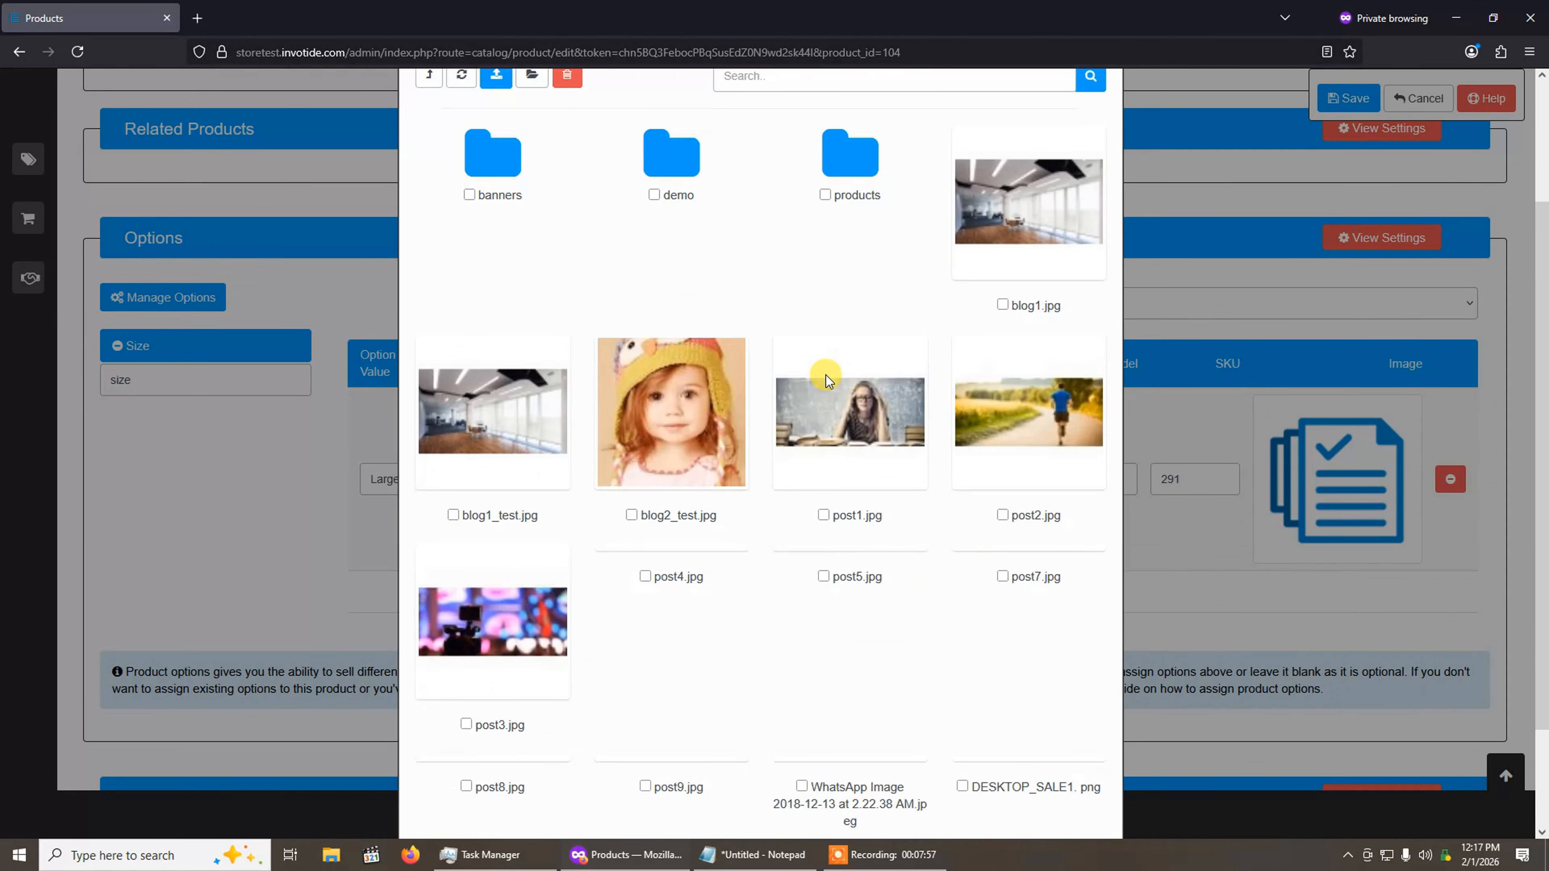
pyautogui.click(1014, 759)
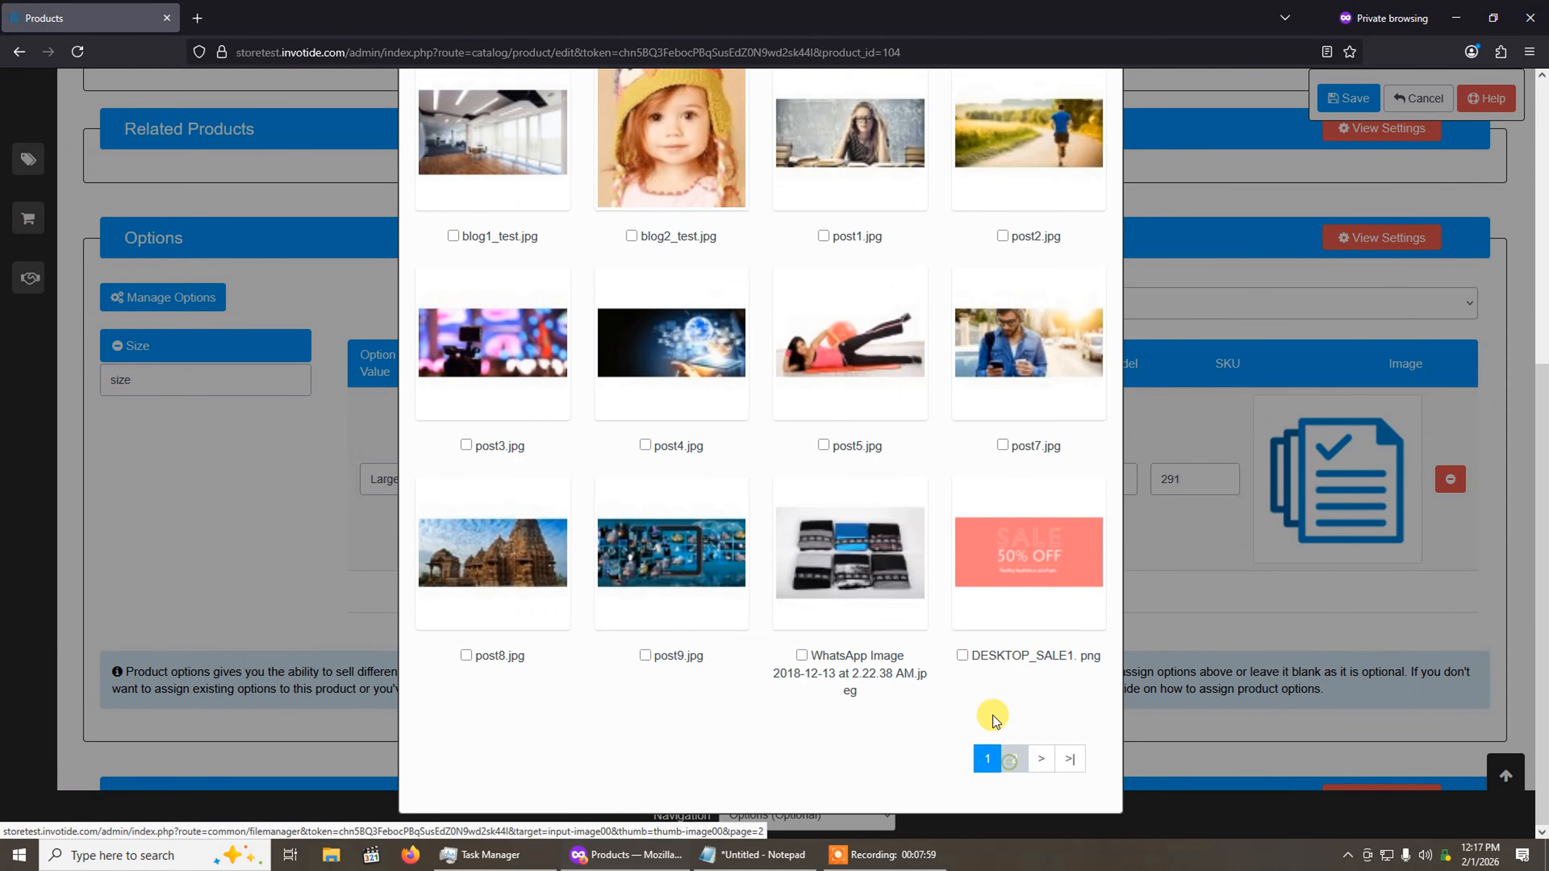
pyautogui.scroll(-2, 861, 517)
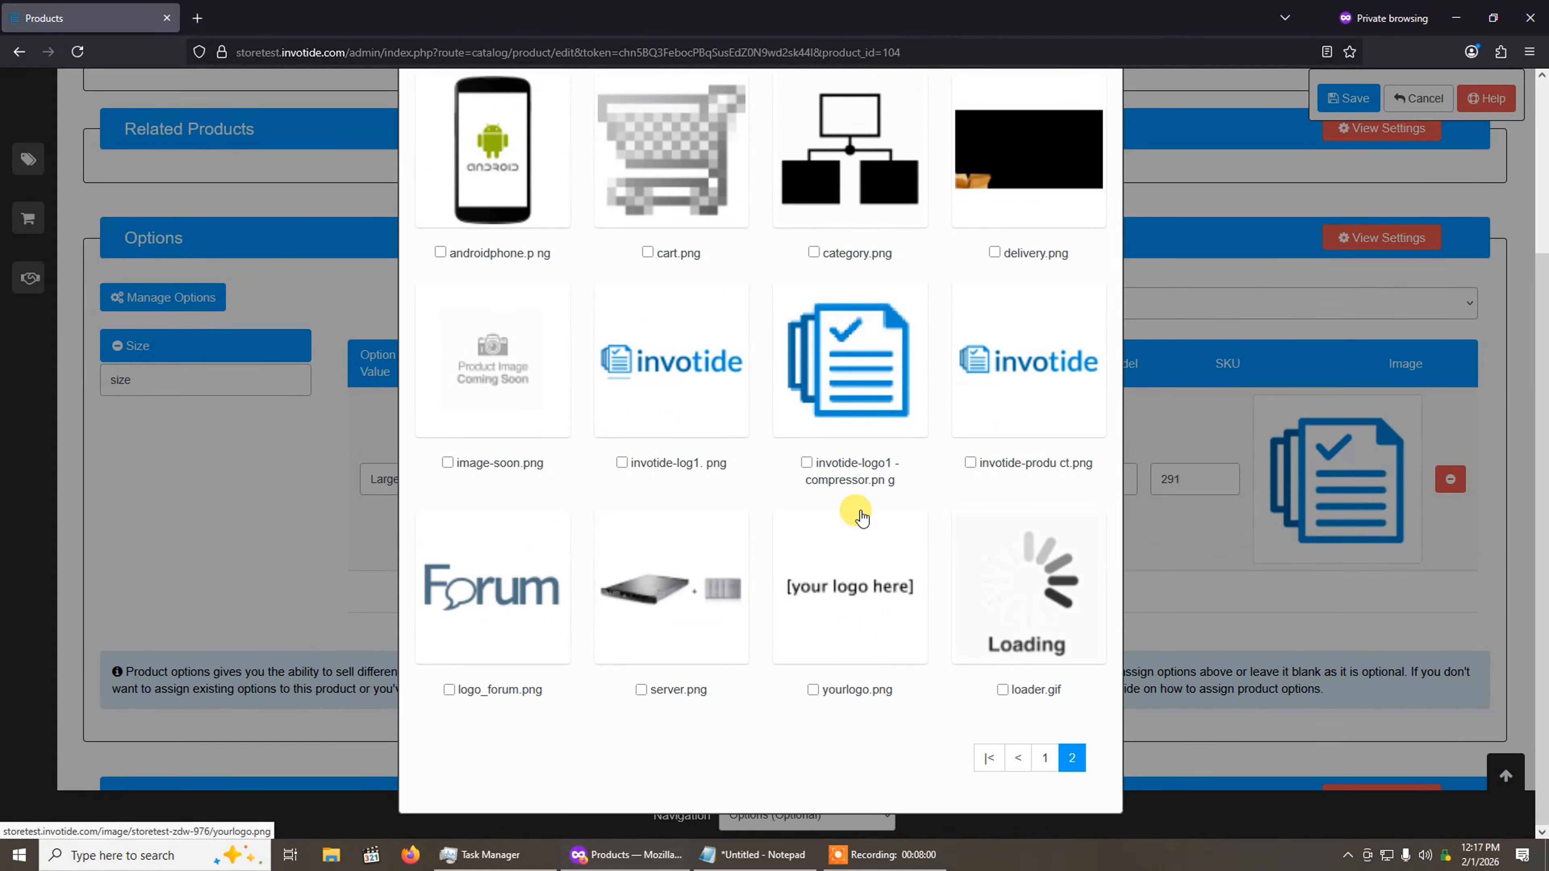
pyautogui.click(704, 586)
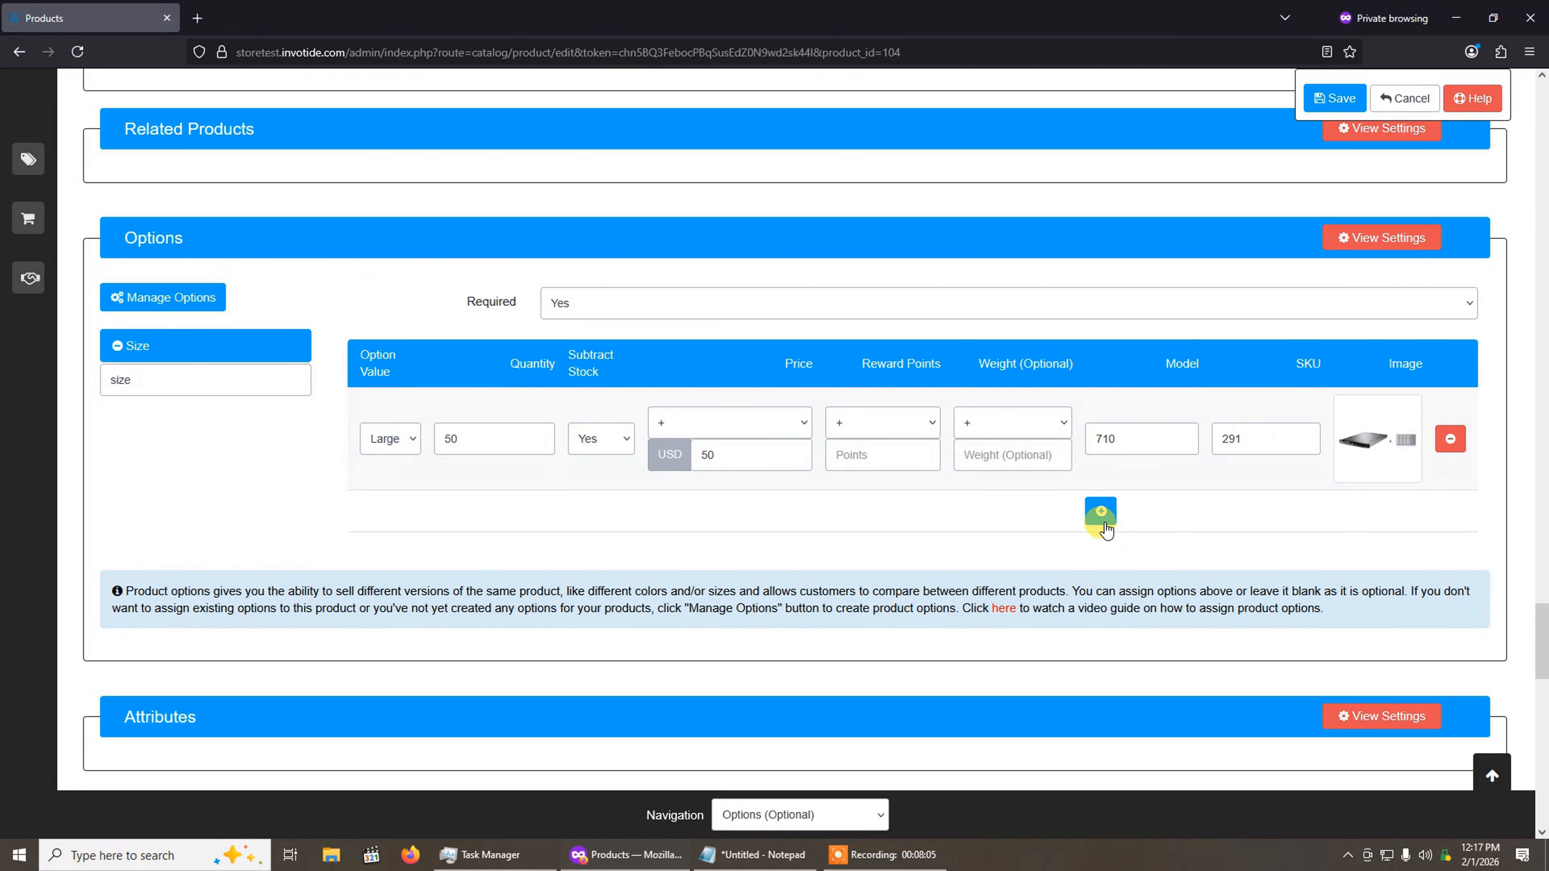
# Step: Add the Medium value to the Size option with quantity 100 and a price addition of 20 USD
pyautogui.click(1101, 510)
pyautogui.click(384, 597)
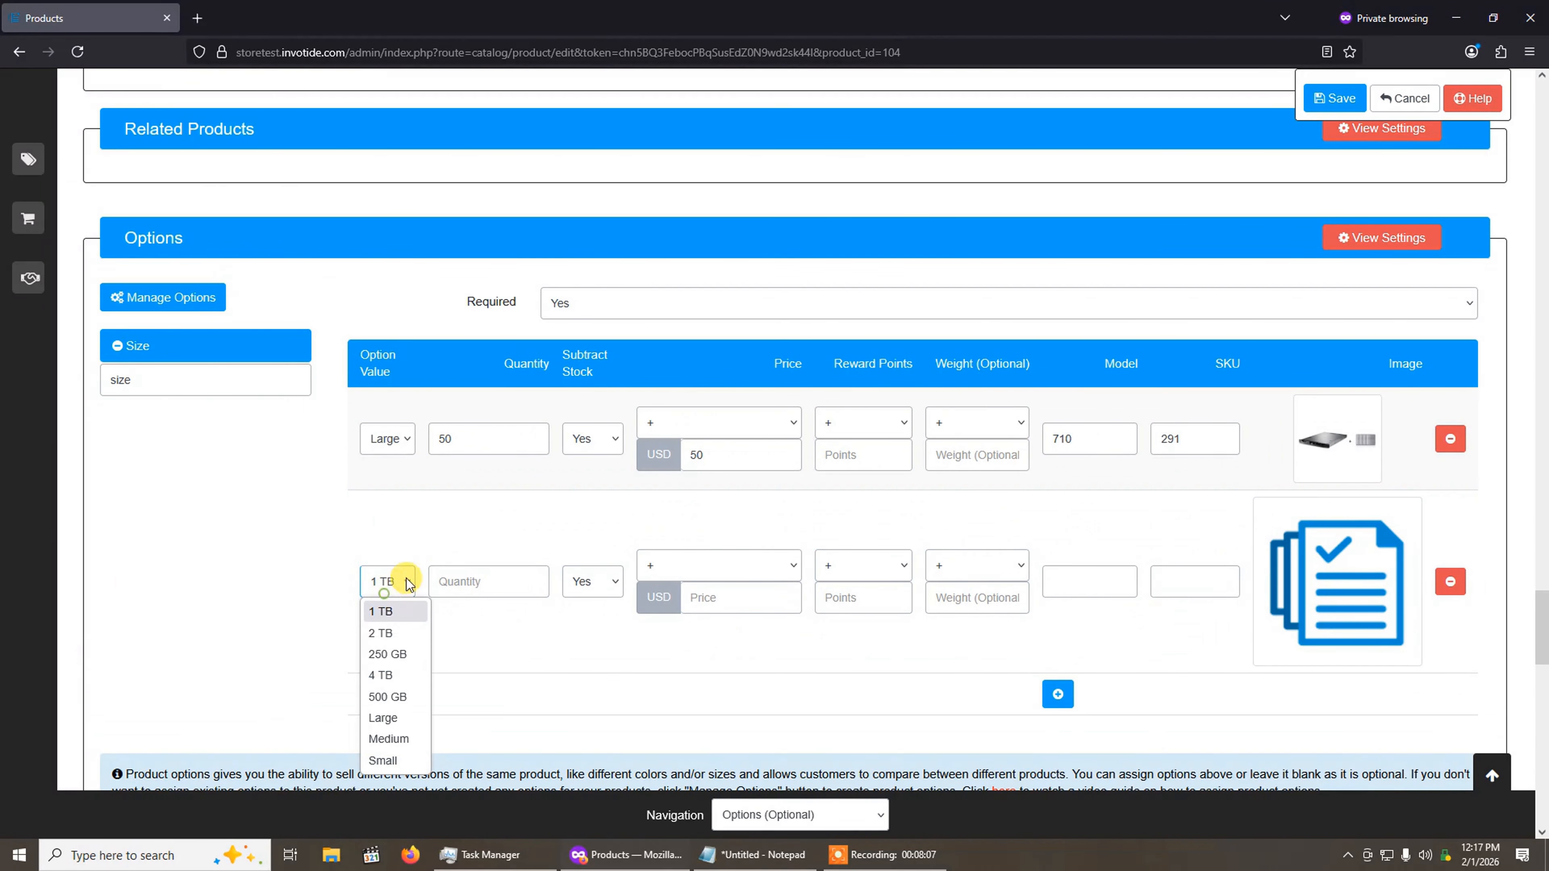
pyautogui.click(397, 739)
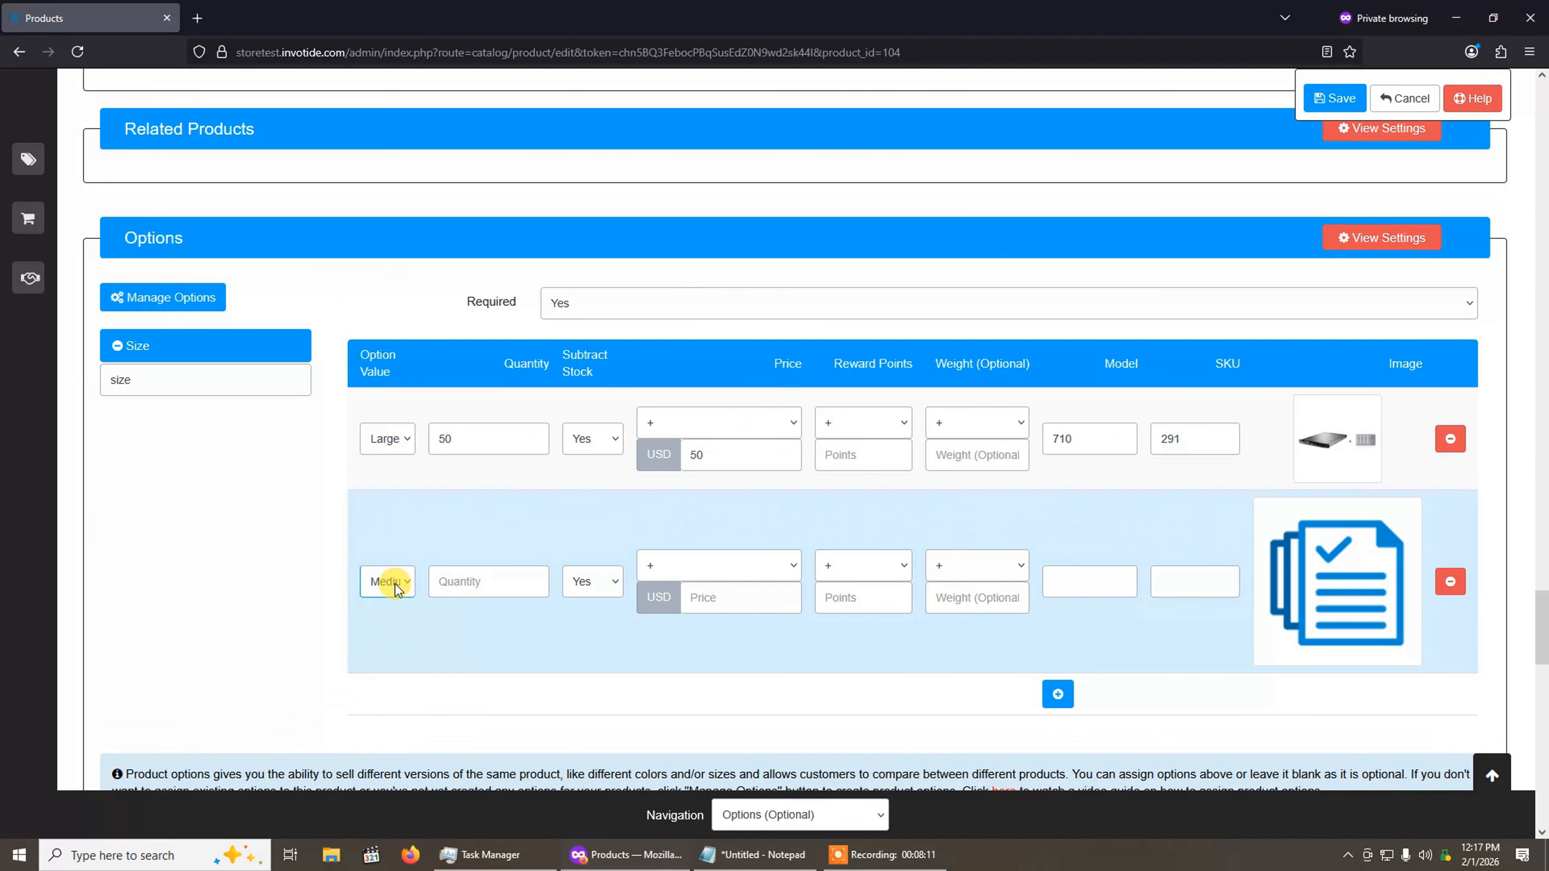
pyautogui.click(452, 581)
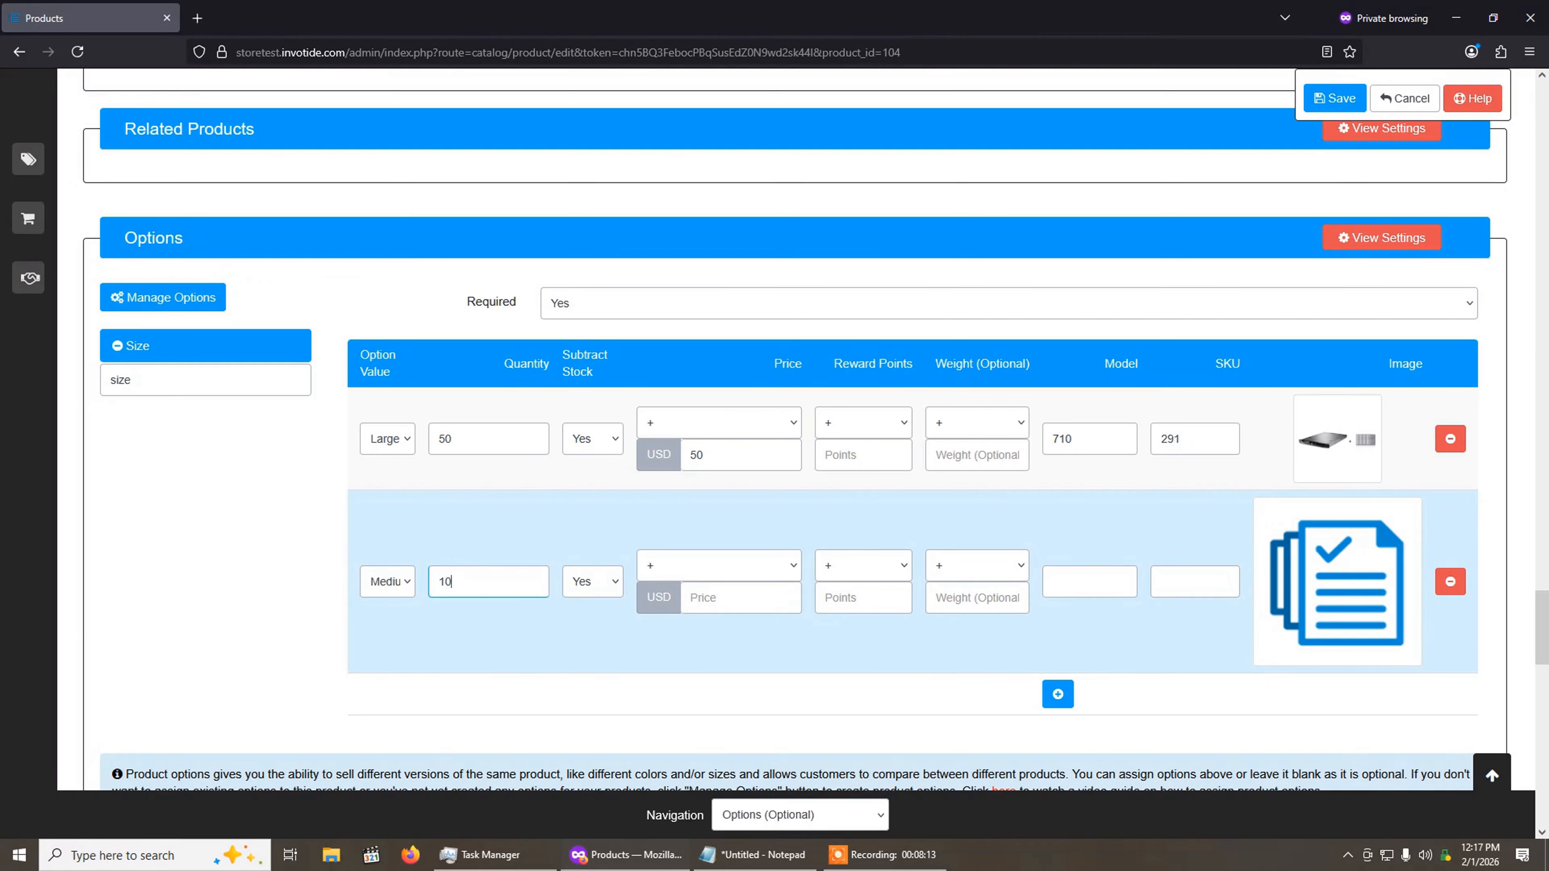
pyautogui.click(731, 598)
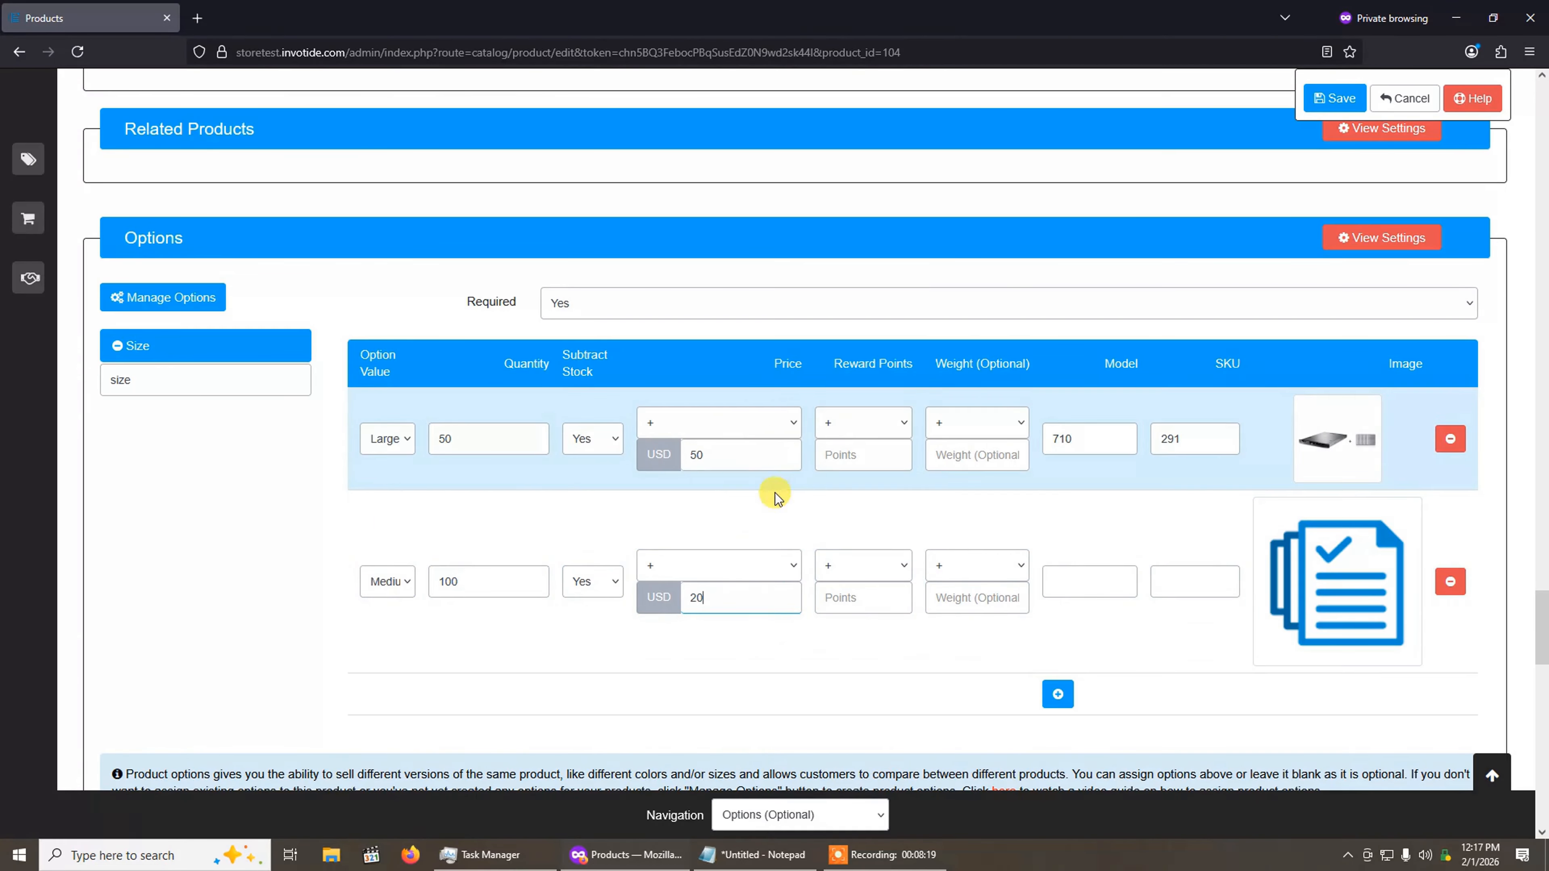
pyautogui.click(715, 556)
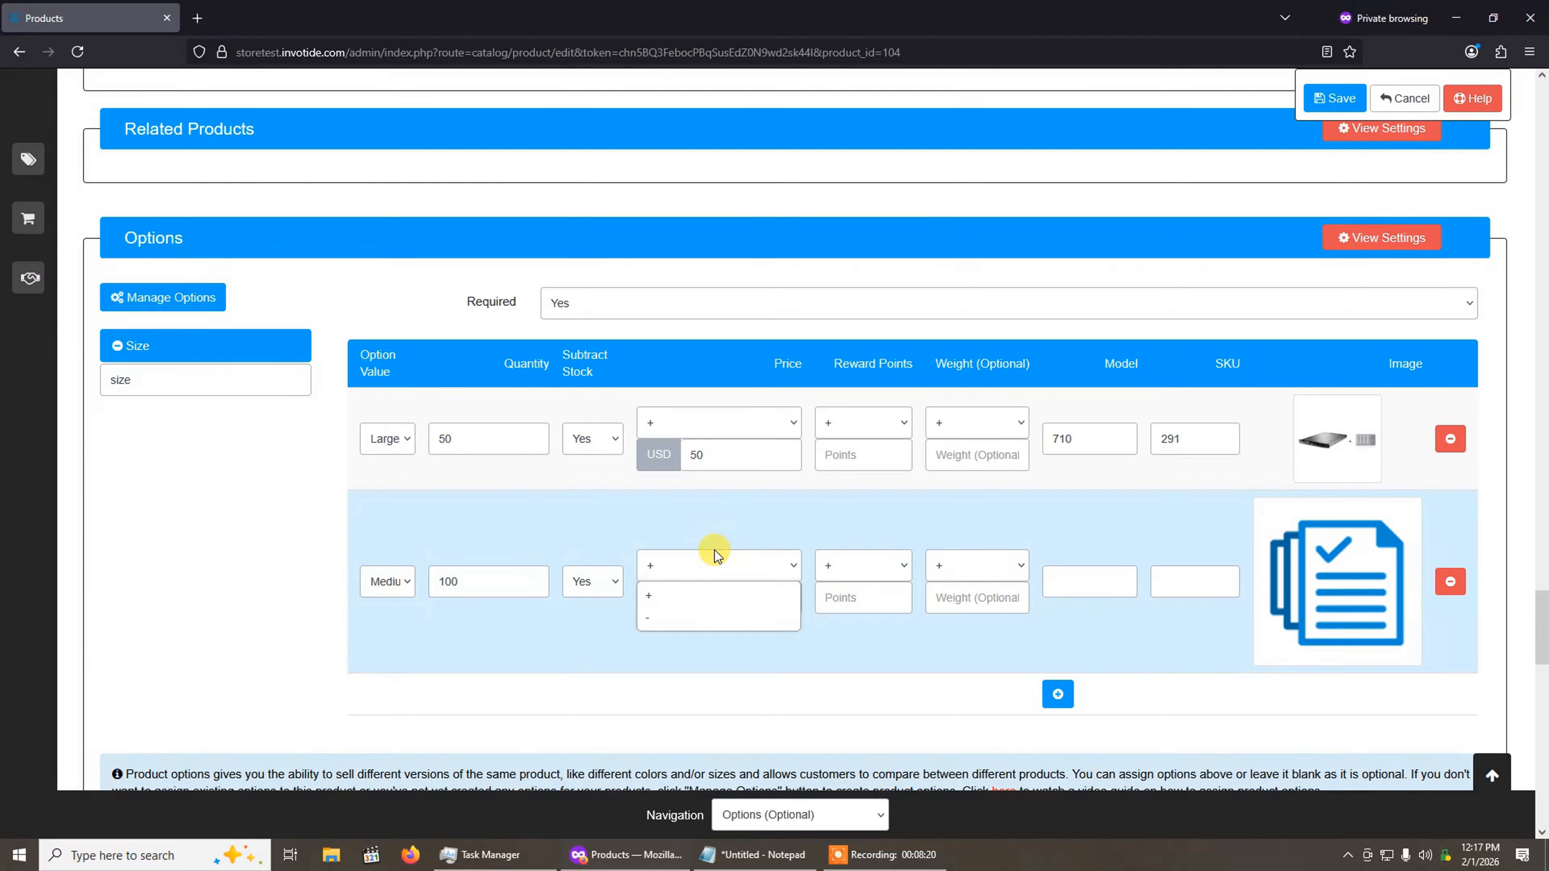
pyautogui.click(700, 595)
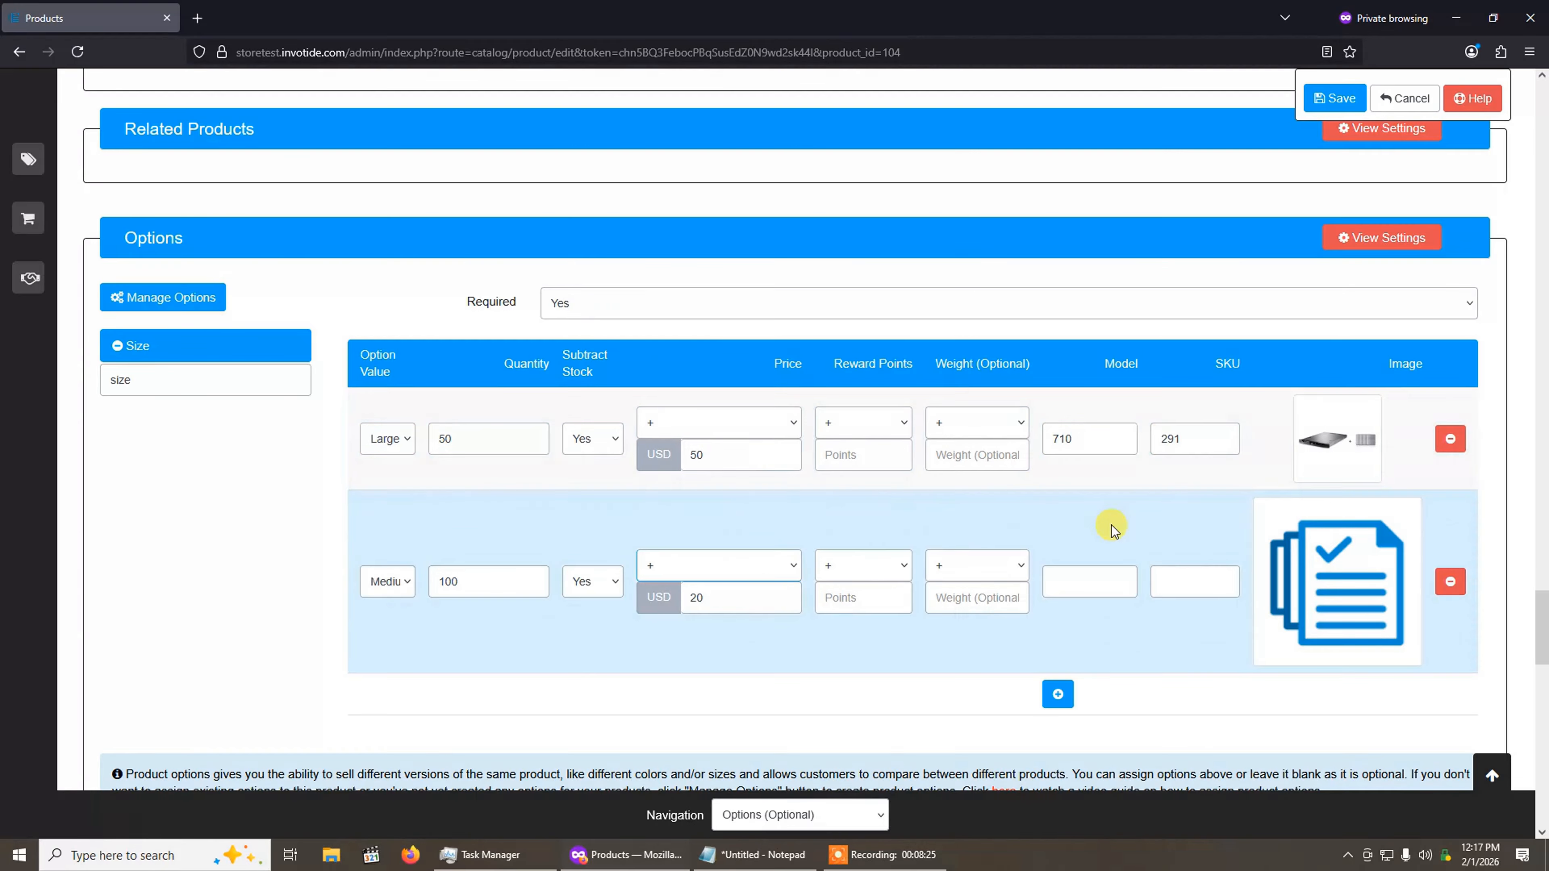
# Step: Give the Medium value model 9 and SKU 81, and assign canon_eos_5d_1.jpg from the demo folder as its image
pyautogui.moveTo(1543, 616)
pyautogui.mouseDown()
pyautogui.moveTo(1546, 269)
pyautogui.moveTo(1543, 640)
pyautogui.moveTo(1542, 616)
pyautogui.mouseUp()
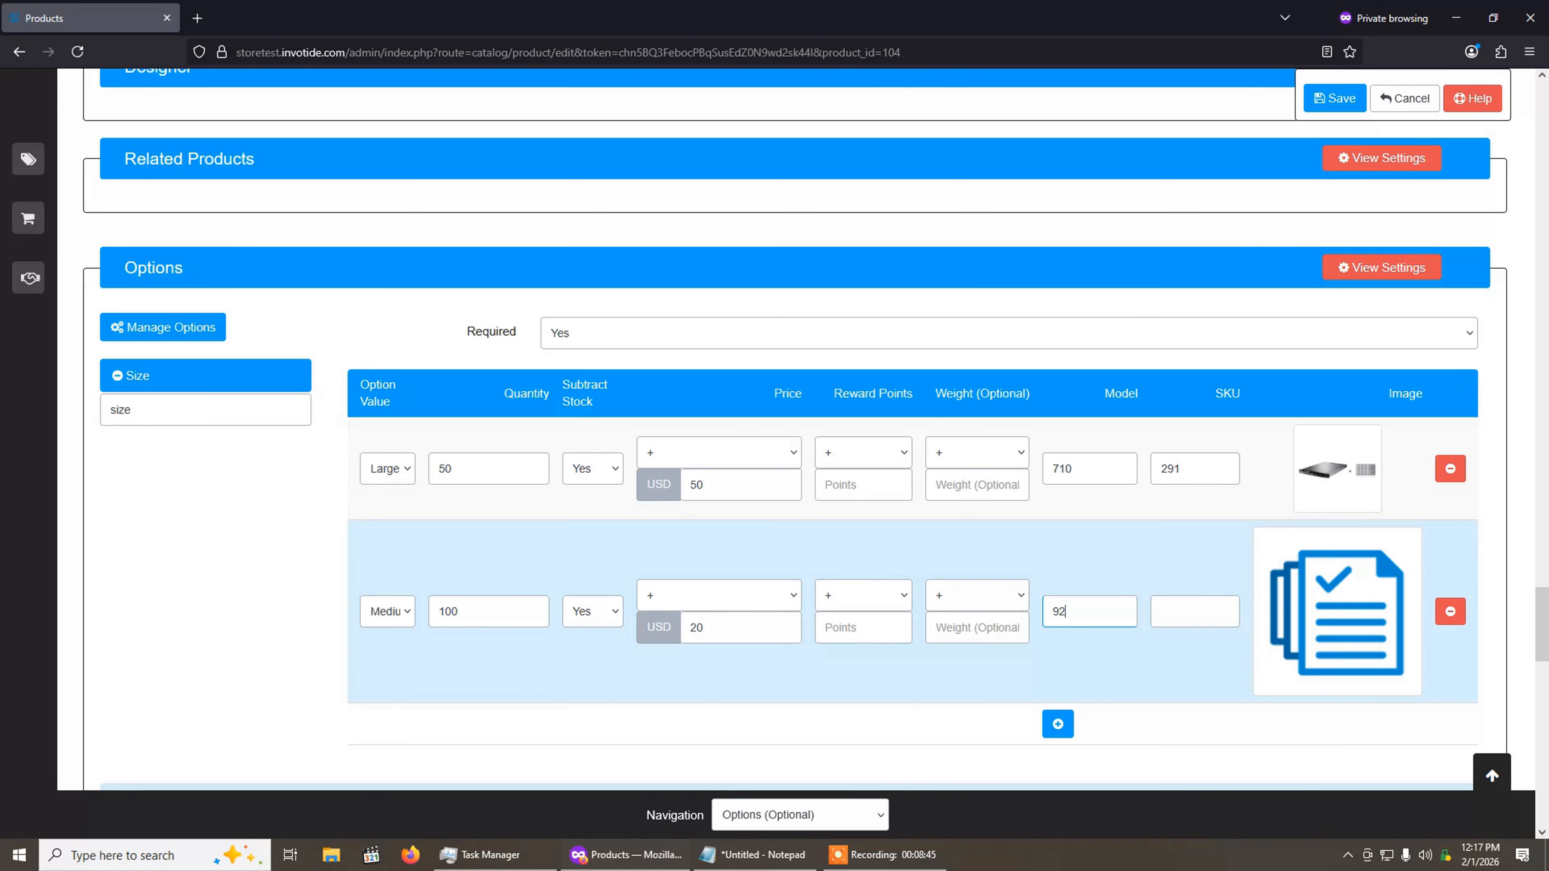
pyautogui.click(1149, 607)
pyautogui.click(1341, 632)
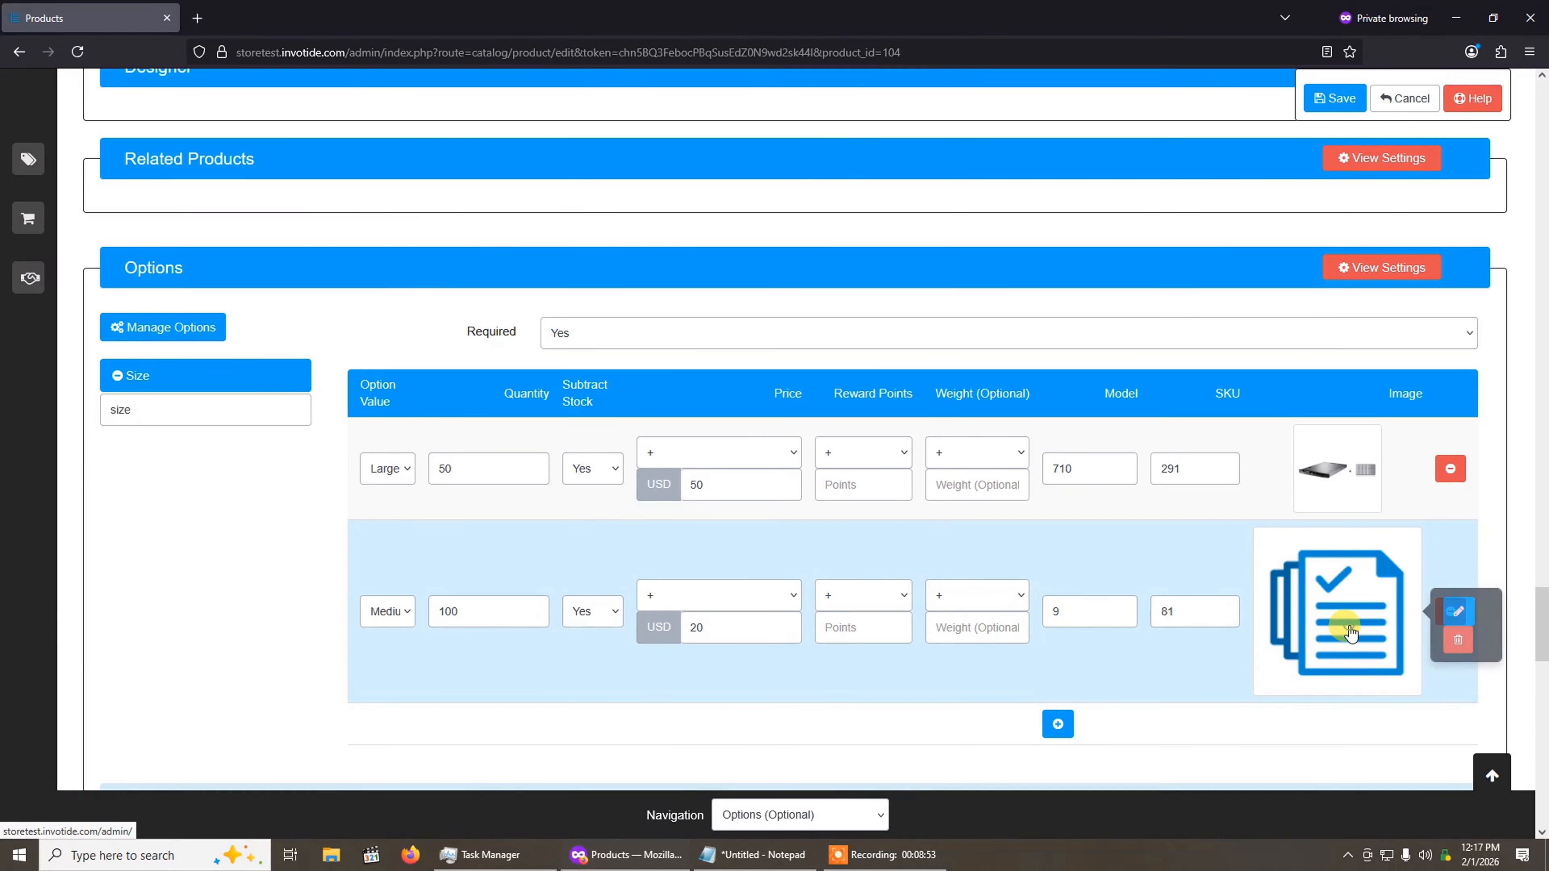
pyautogui.click(1453, 611)
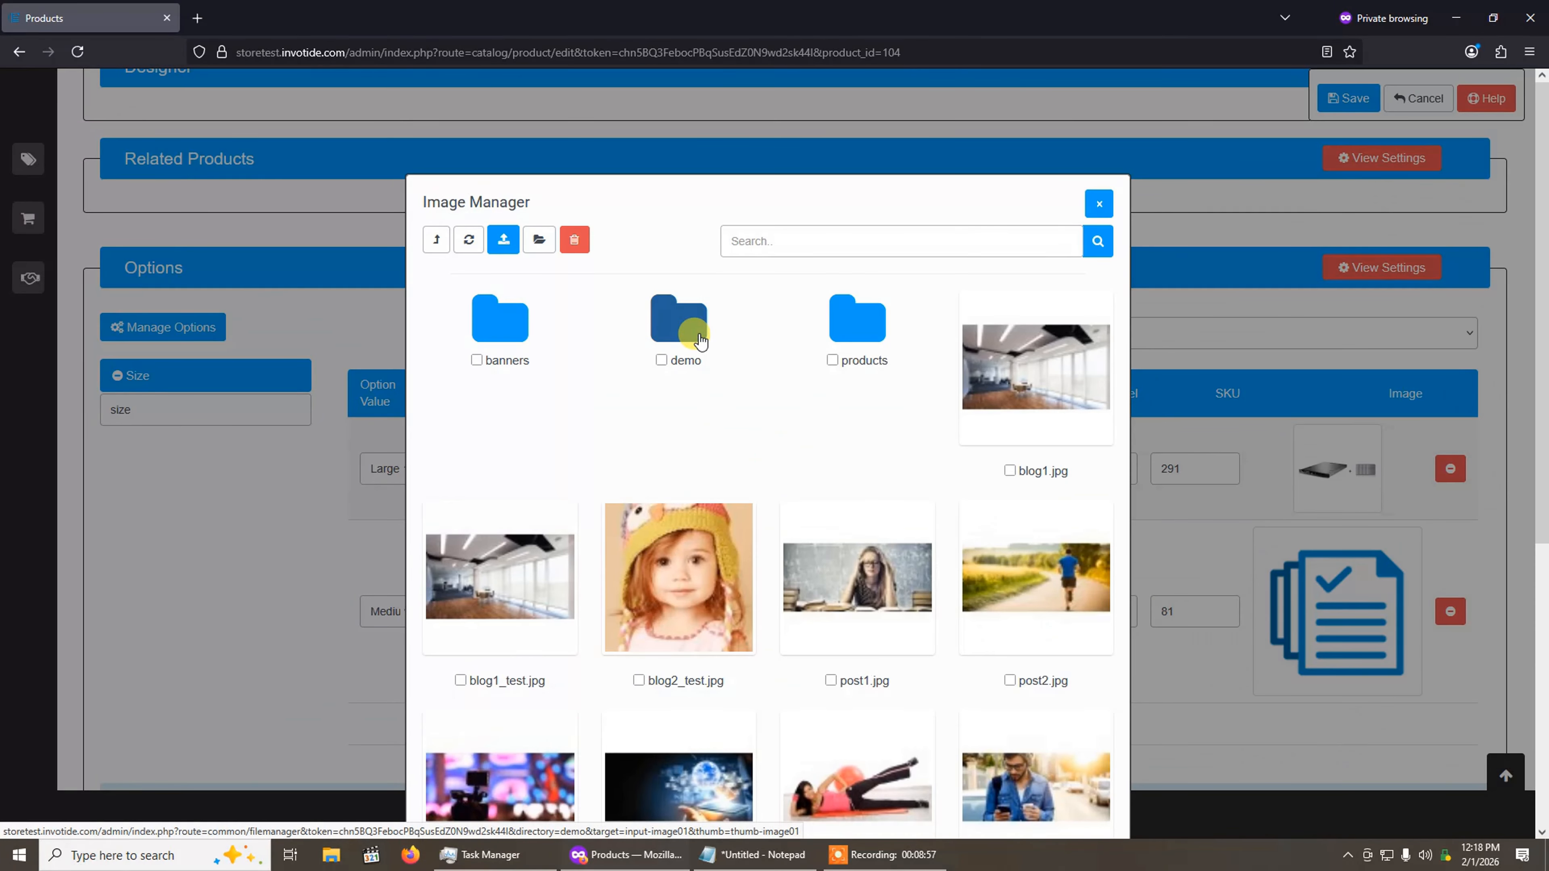
pyautogui.click(699, 339)
pyautogui.scroll(-3, 729, 543)
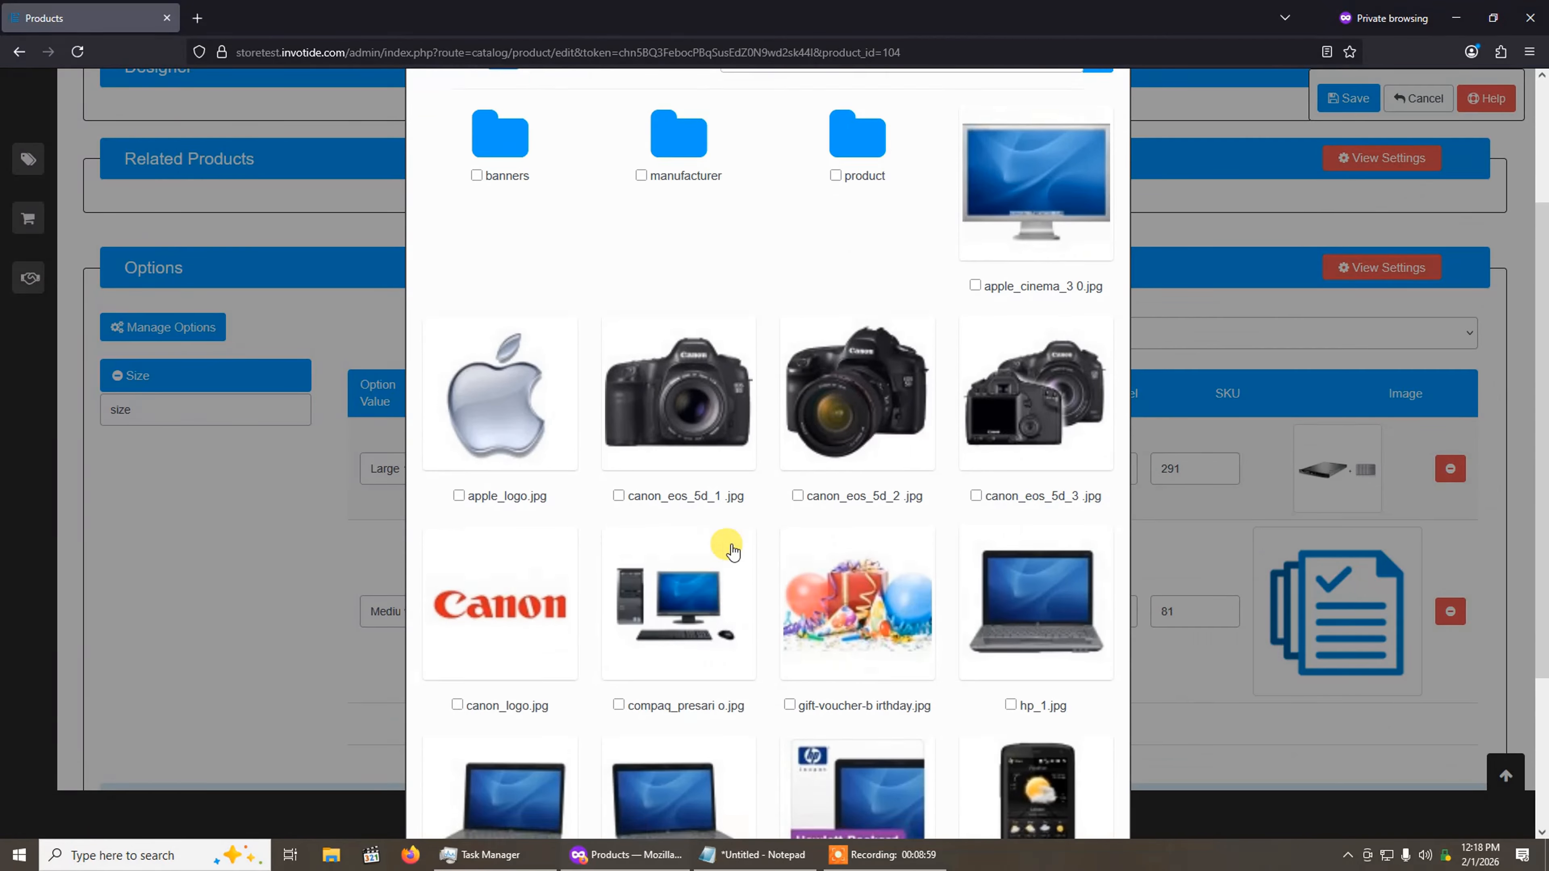
pyautogui.click(682, 390)
# Step: Add the Small value with quantity 20 and a price addition of 0 USD, and check the product's base price
pyautogui.scroll(-2, 922, 529)
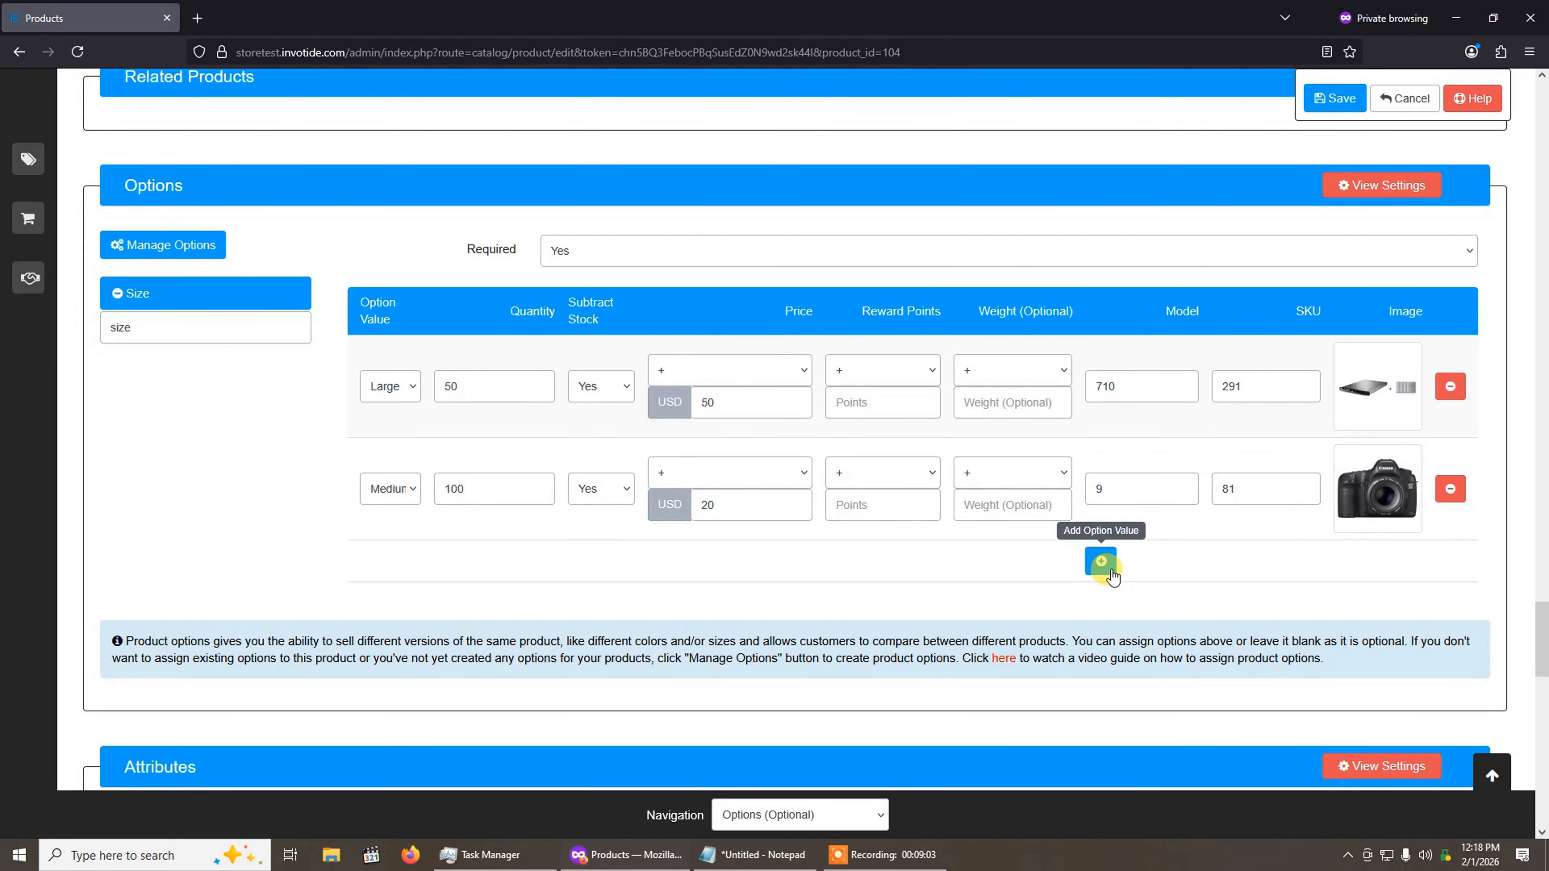
pyautogui.click(1109, 570)
pyautogui.click(400, 633)
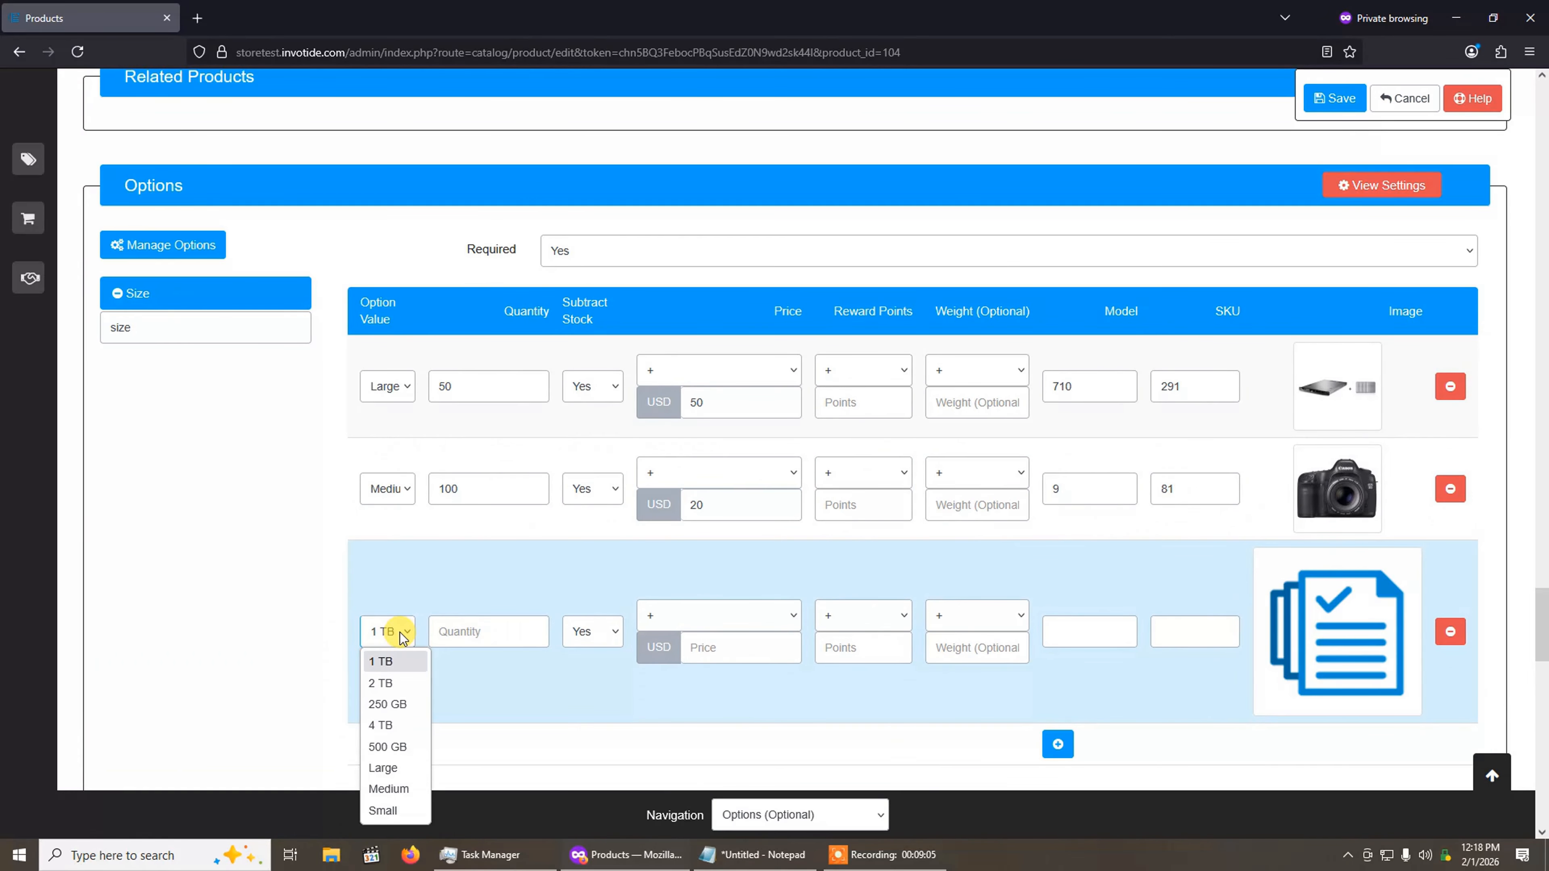
pyautogui.click(384, 809)
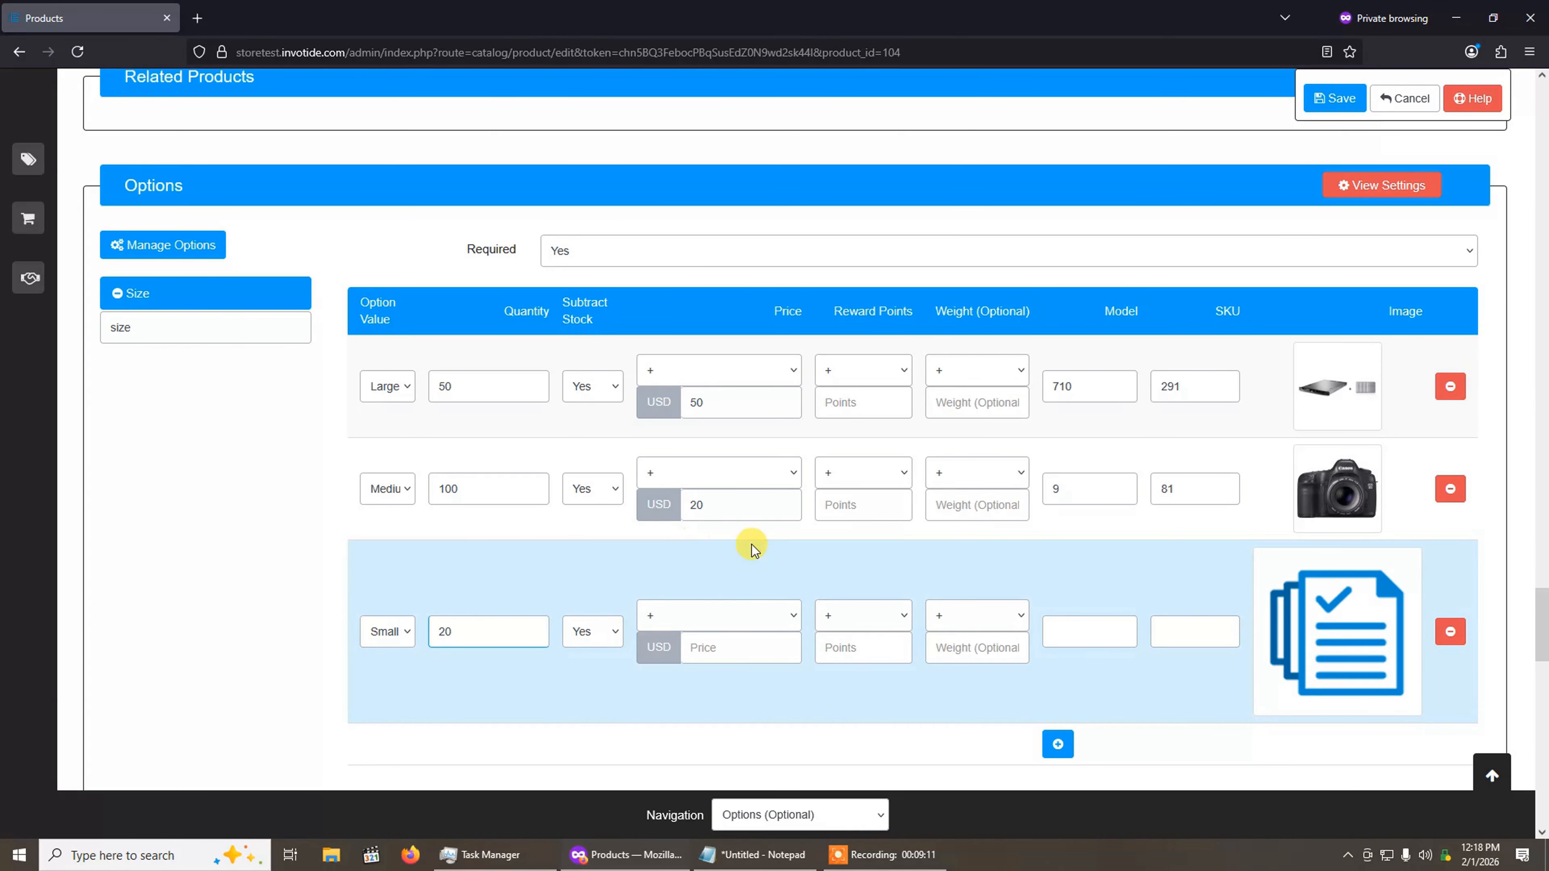
pyautogui.click(735, 646)
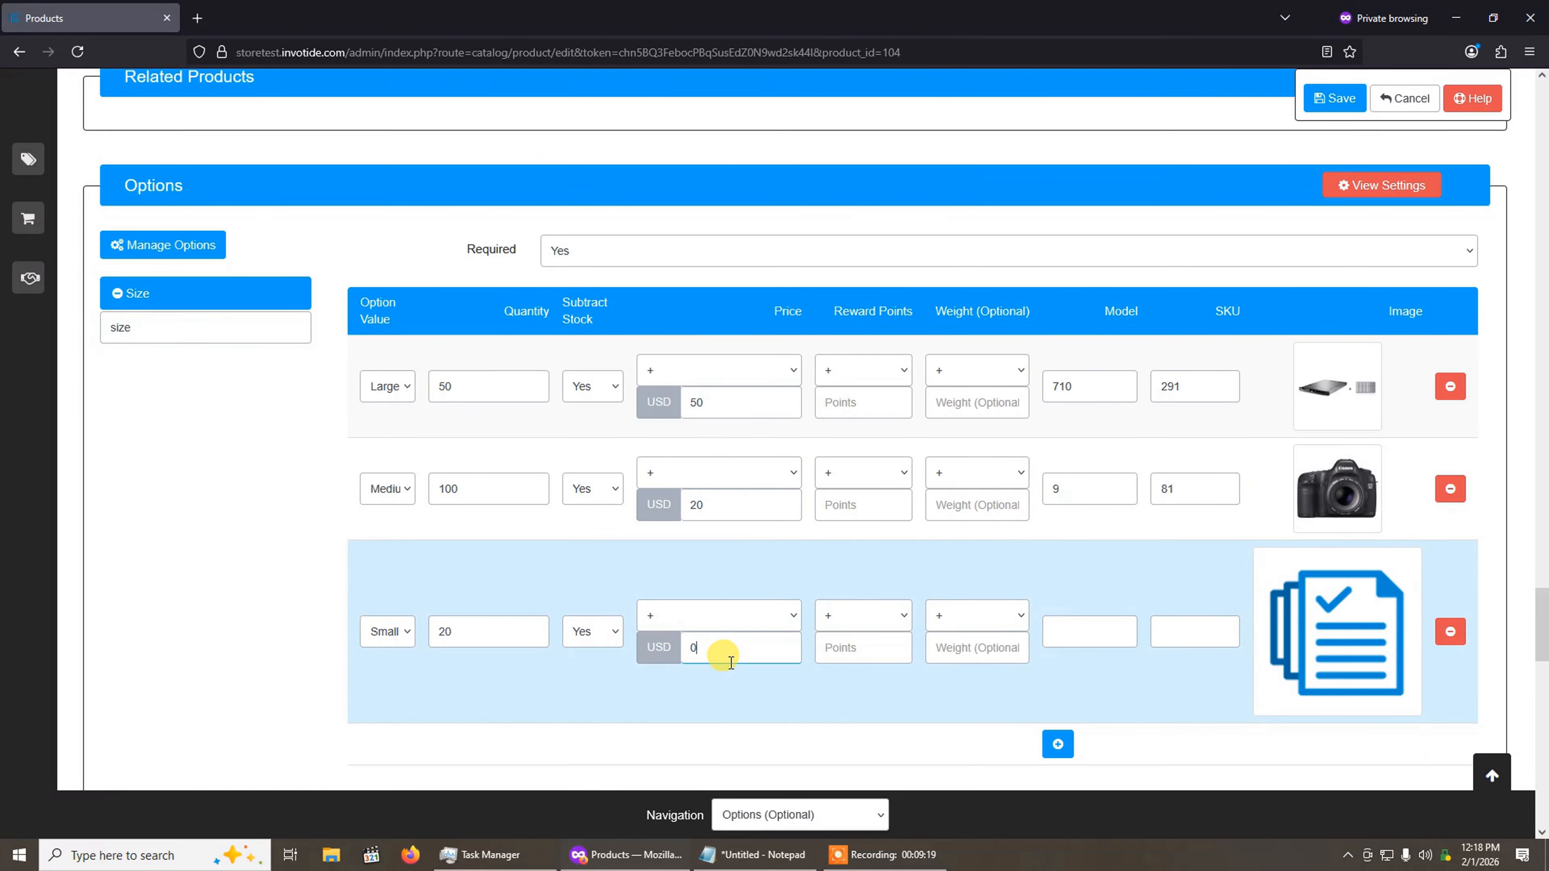
pyautogui.write('0')
pyautogui.moveTo(1541, 635); pyautogui.dragTo(1542, 319)
pyautogui.scroll(5, 501, 311)
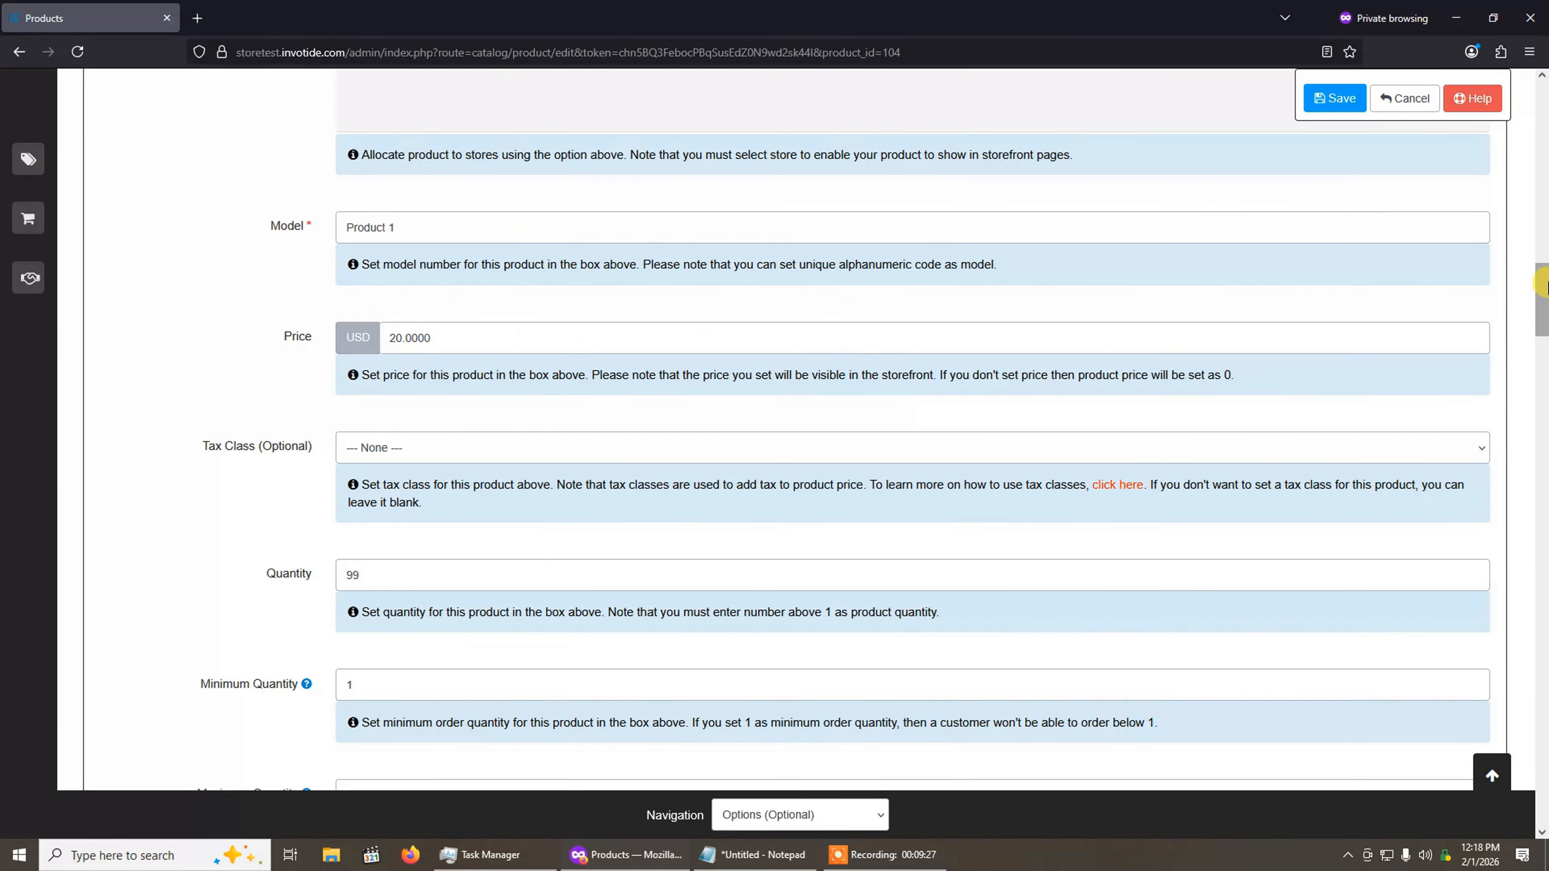
# Step: Set the Small value's model to 2 and its SKU to 7
pyautogui.moveTo(1543, 287); pyautogui.dragTo(1543, 616)
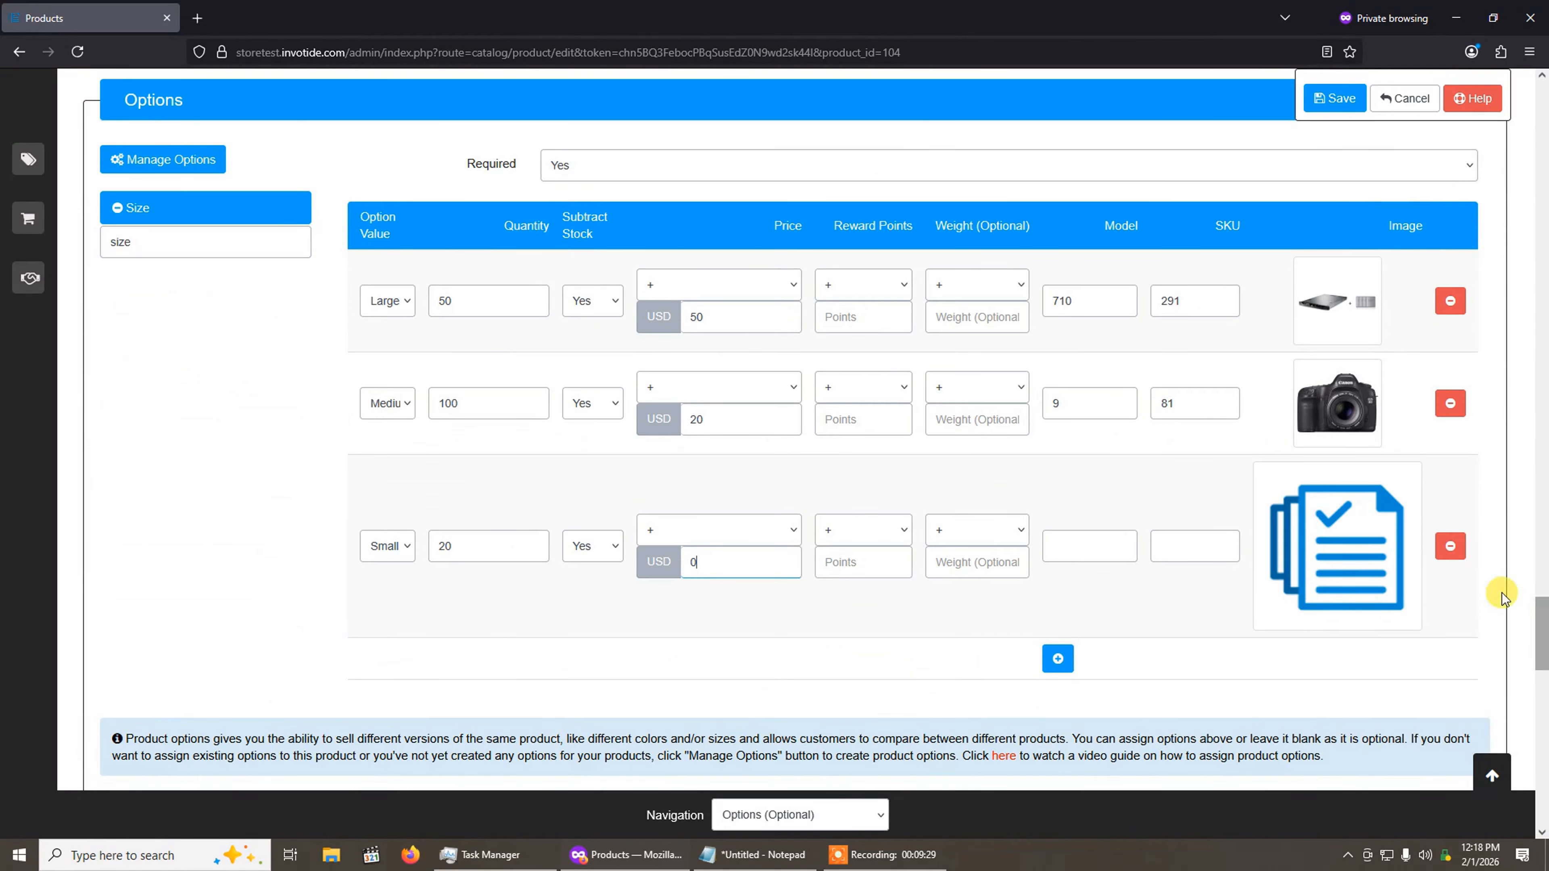
pyautogui.click(650, 560)
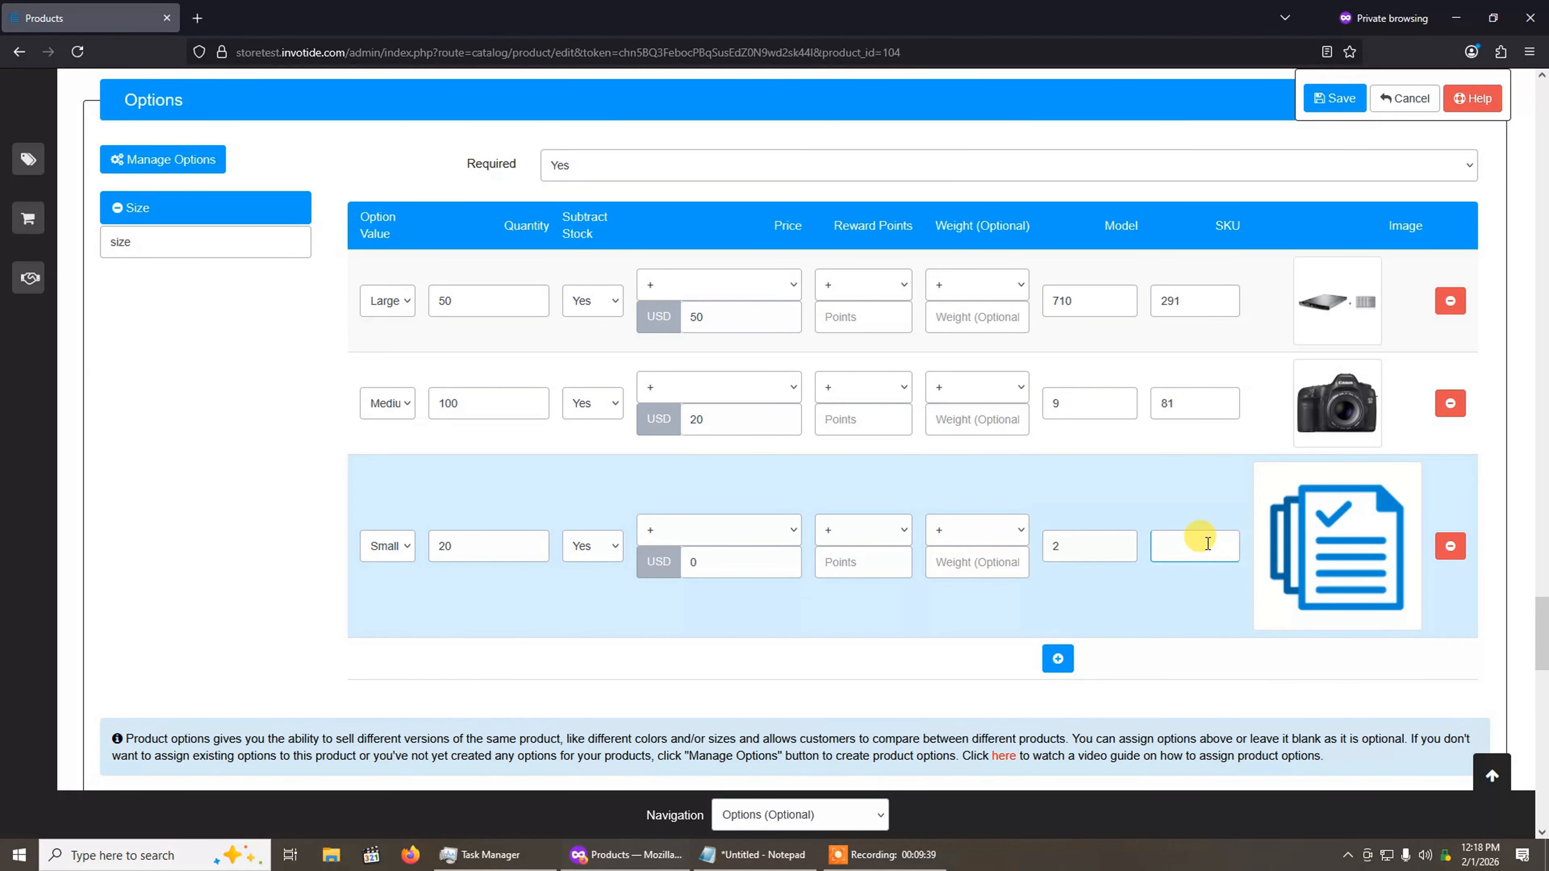
pyautogui.write('7')
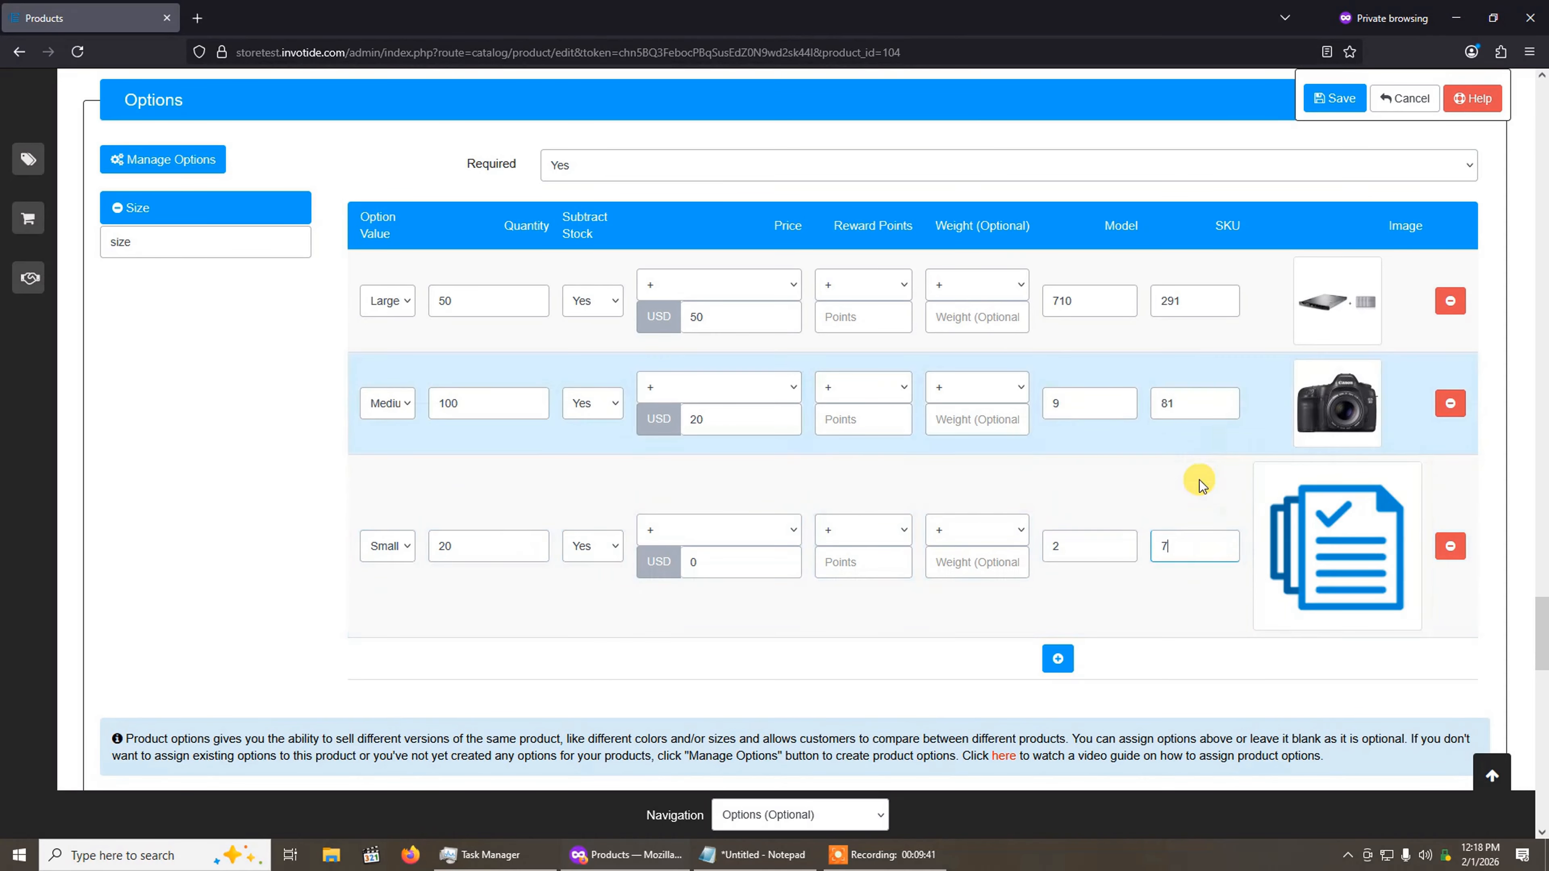
# Step: Assign hp_1.jpg from the demo folder as the image of the Small value
pyautogui.click(1350, 540)
pyautogui.click(1466, 554)
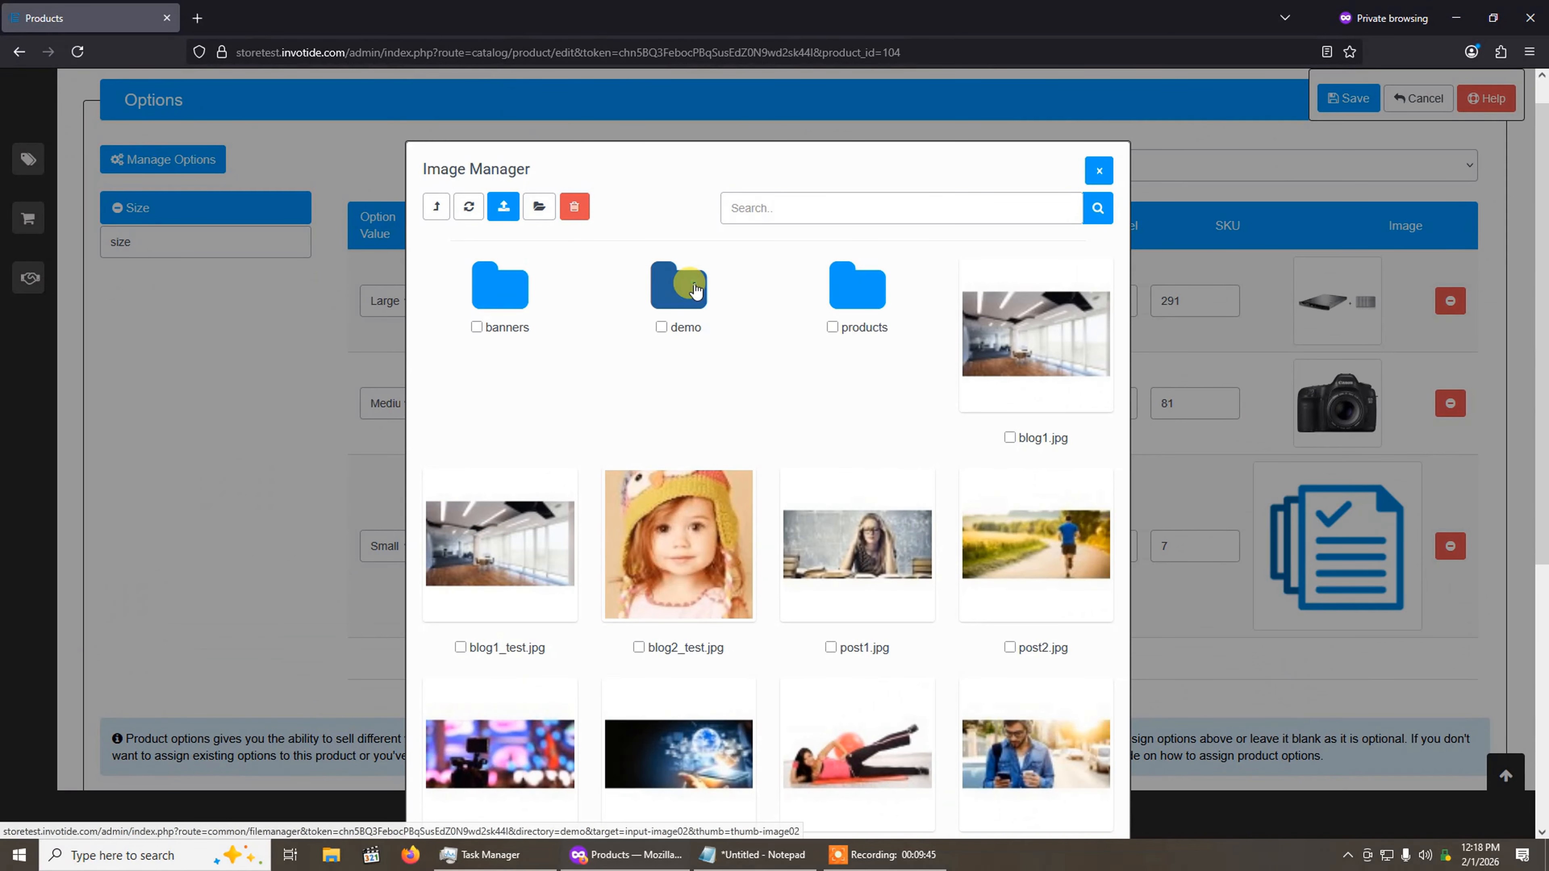
pyautogui.click(679, 287)
pyautogui.scroll(-5, 854, 464)
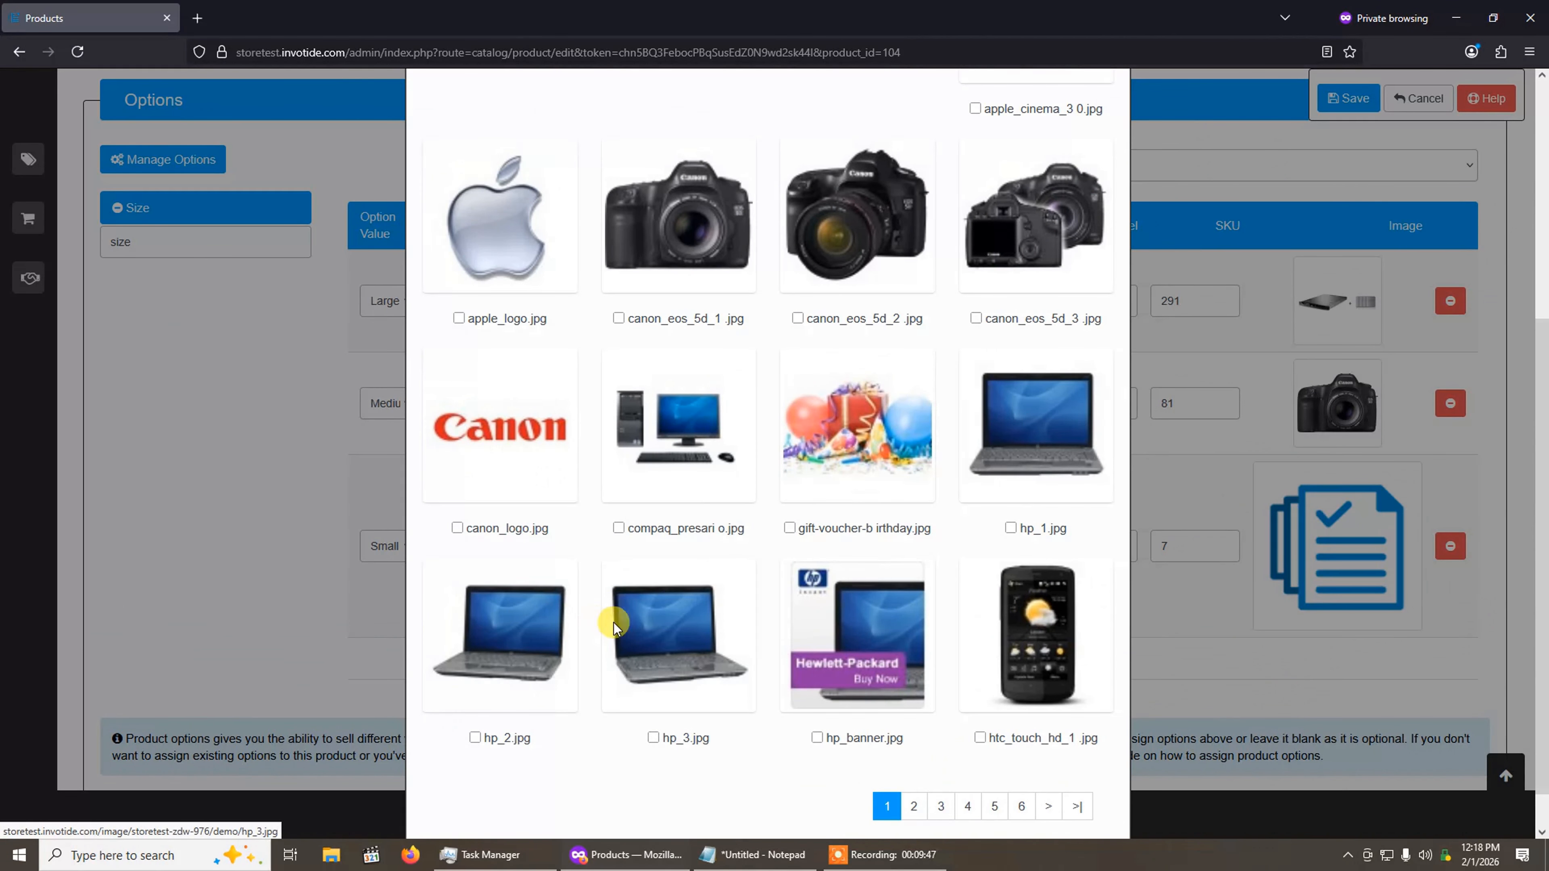
pyautogui.click(1021, 455)
pyautogui.scroll(5, 1000, 437)
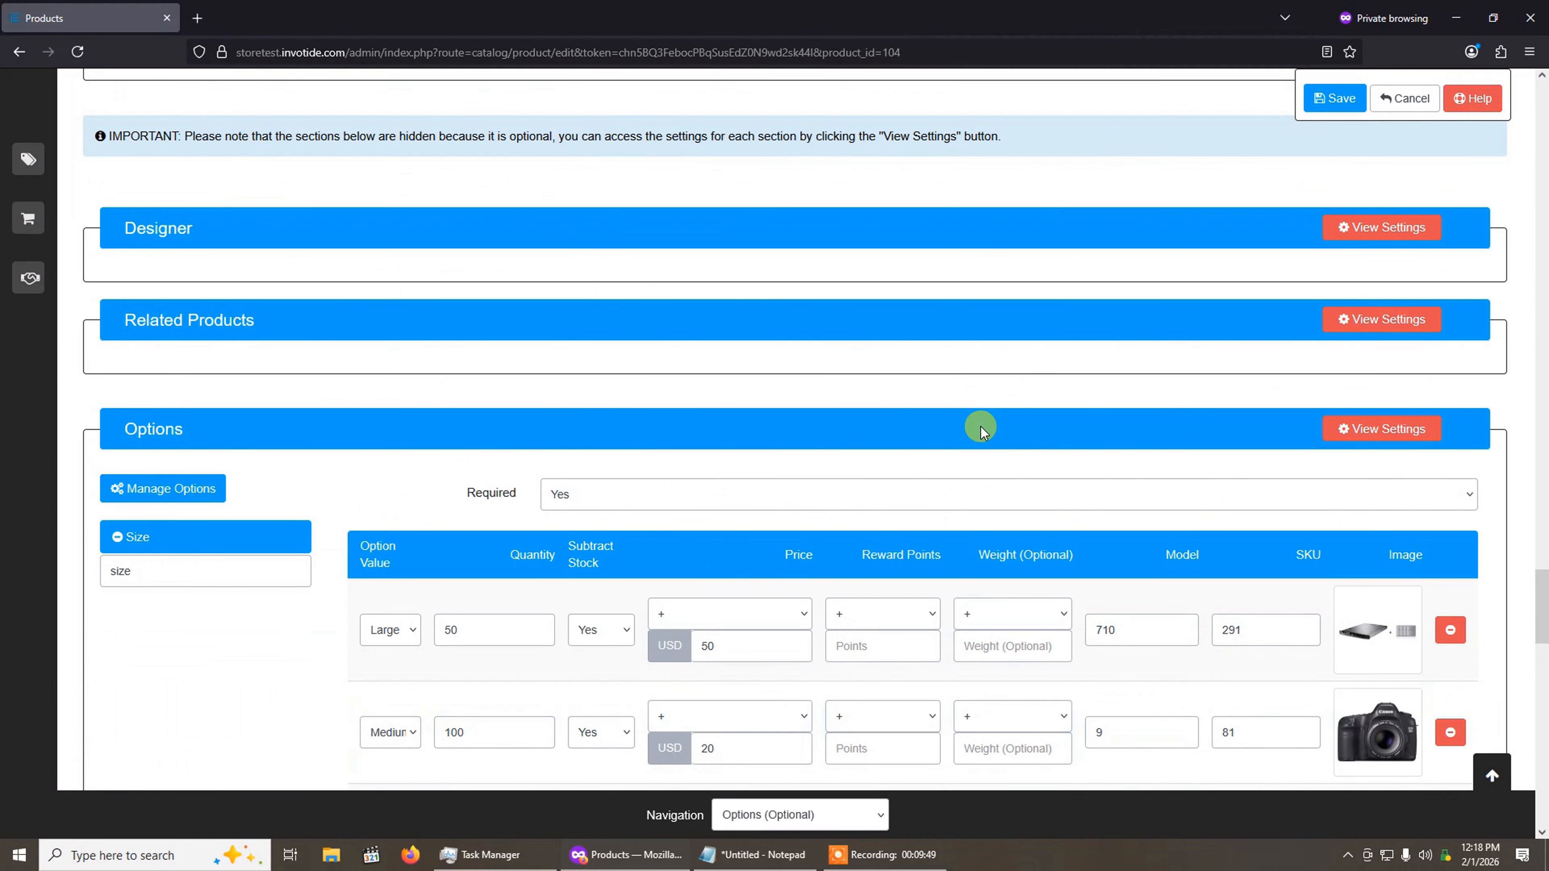
pyautogui.scroll(-4, 966, 418)
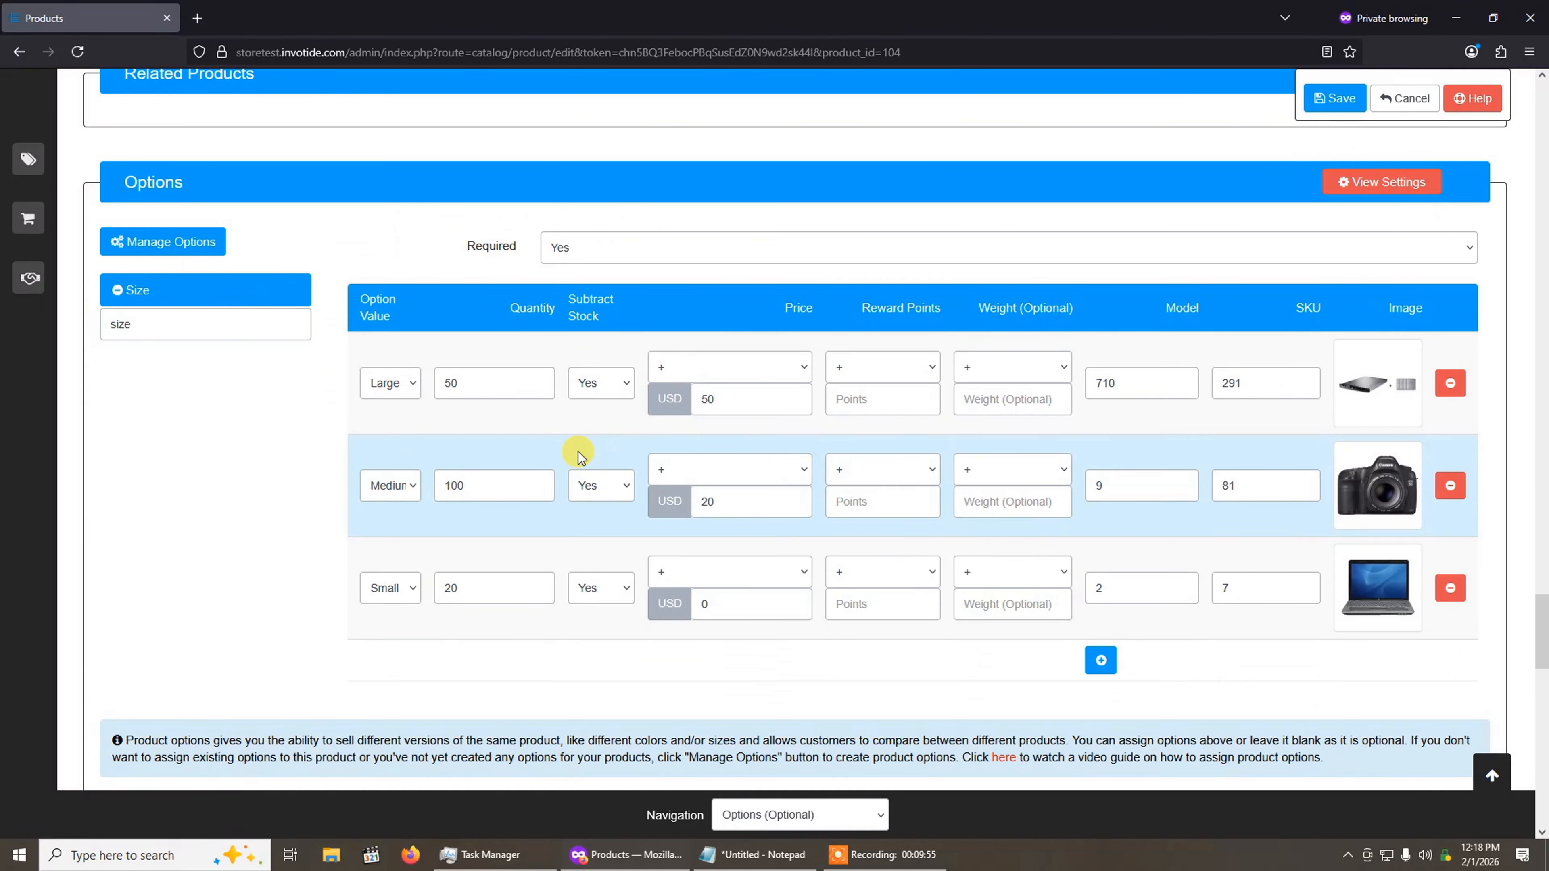
# Step: Save Product 1 with its Size option values and return to the product list
pyautogui.click(1333, 98)
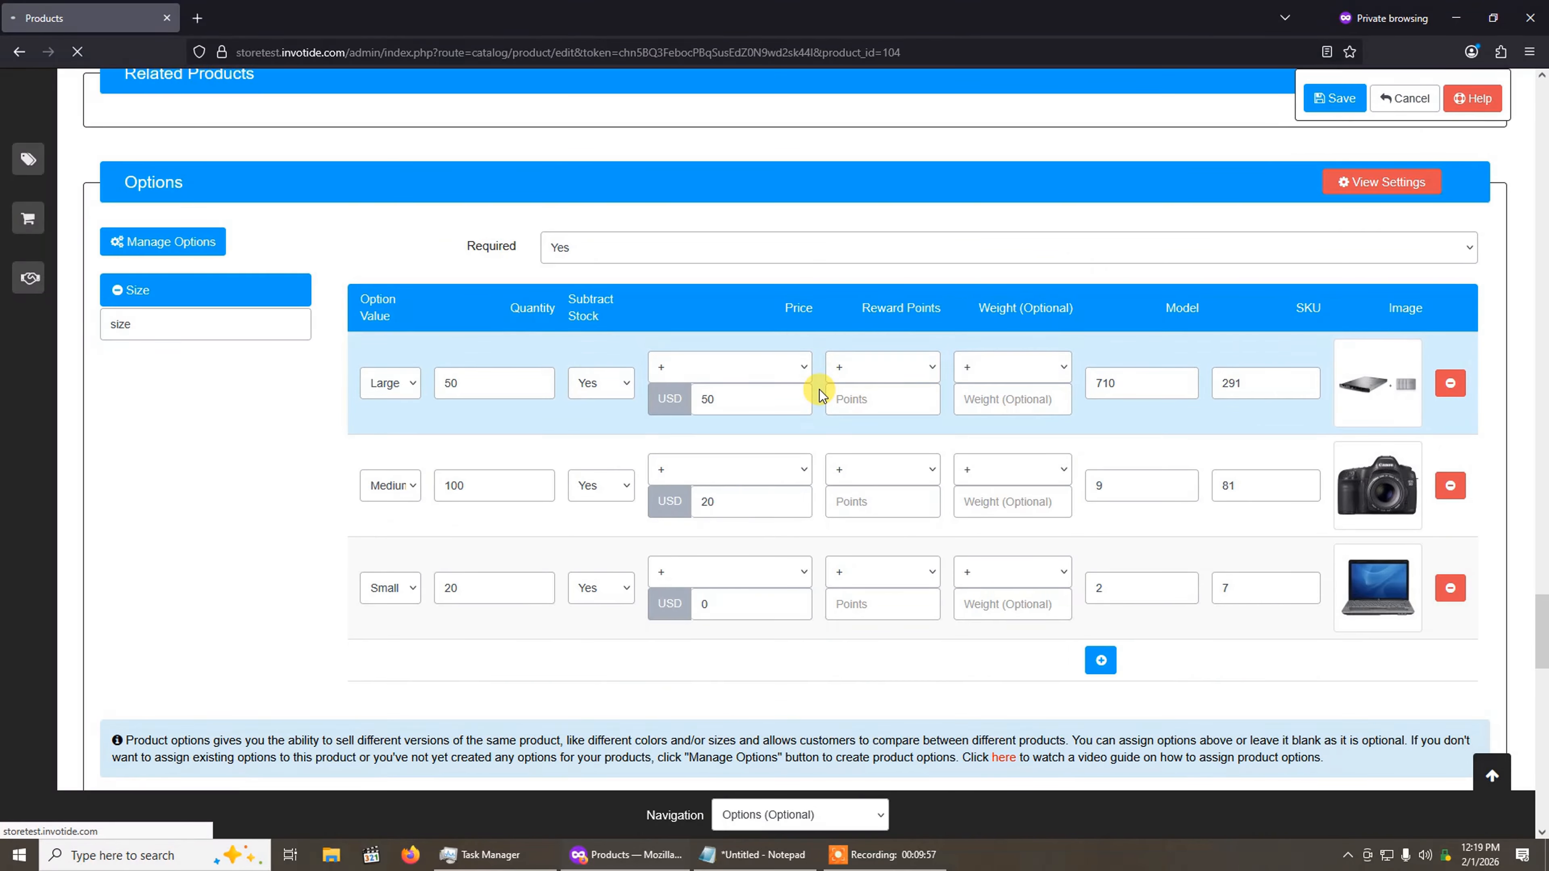
pyautogui.scroll(-5, 818, 390)
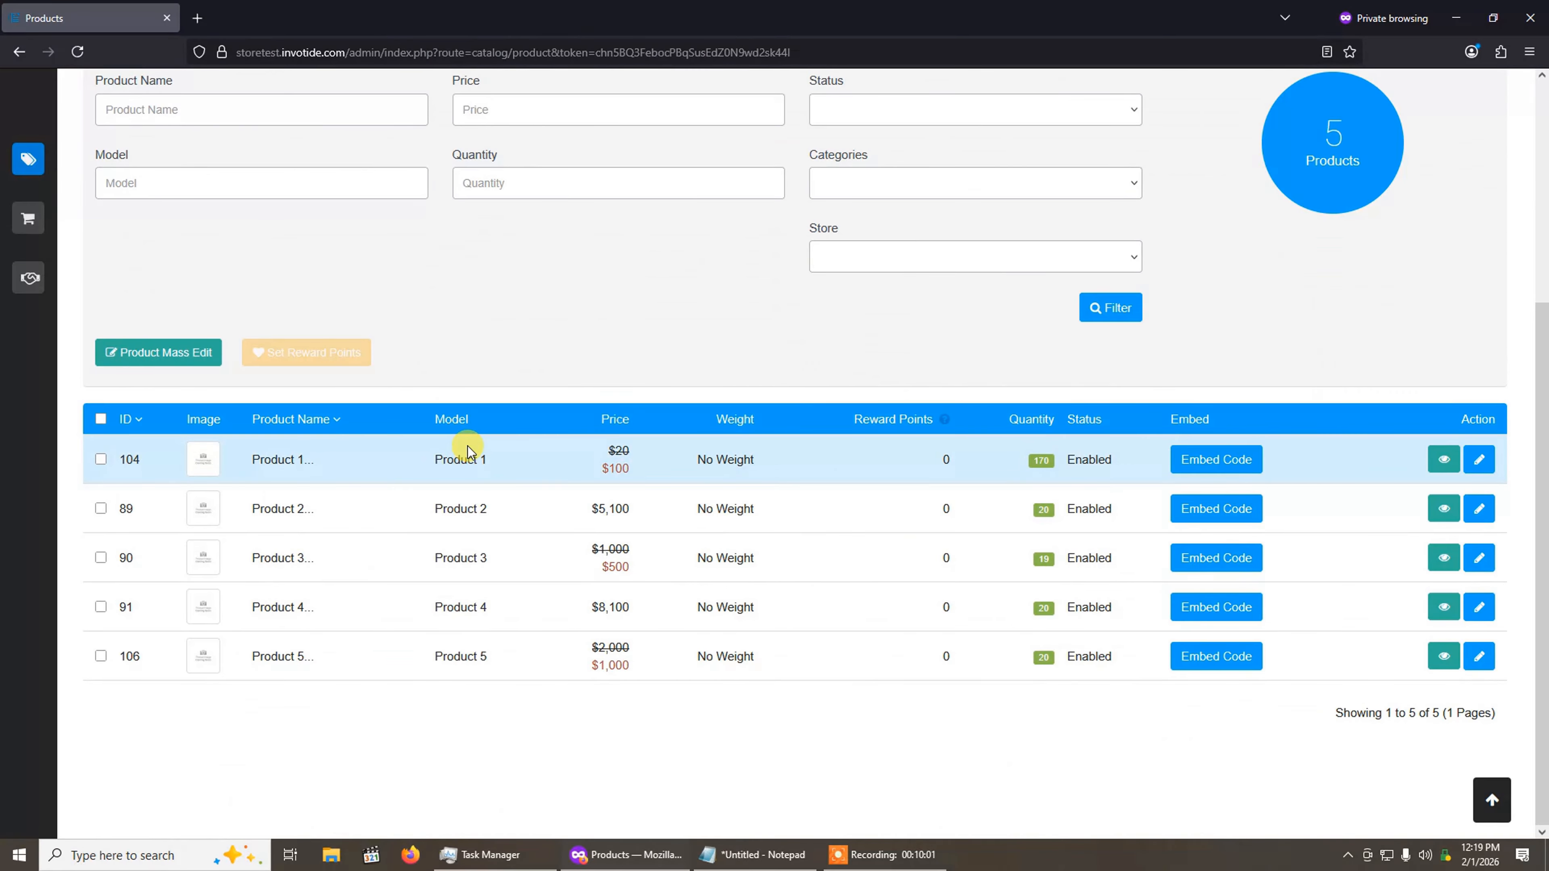
pyautogui.scroll(5, 470, 434)
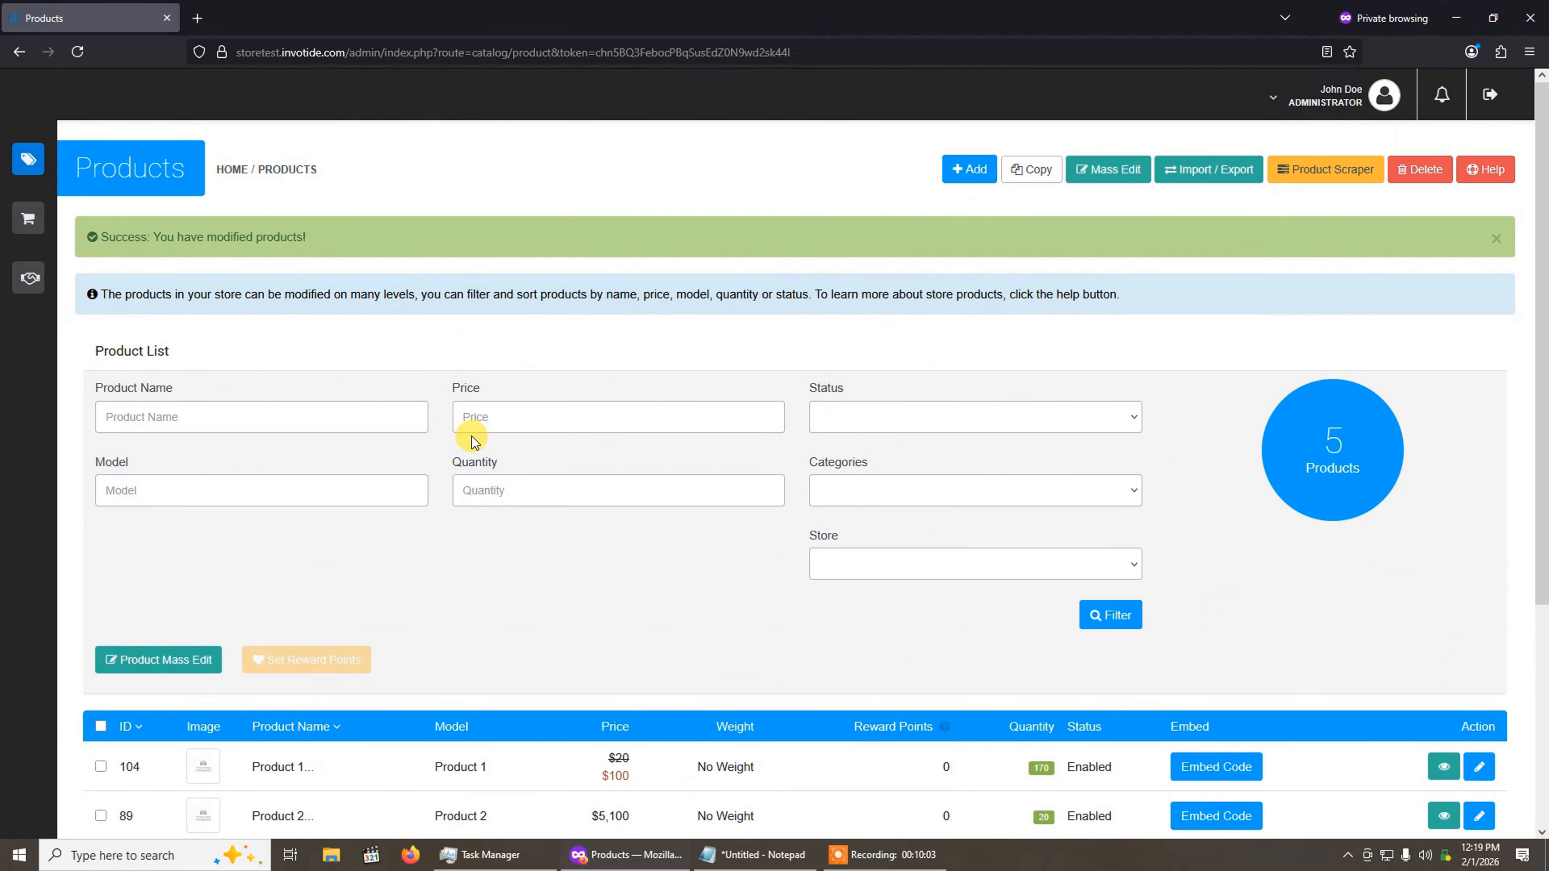
# Step: Open the Your Store storefront and go to the page of Product 1 from the bestsellers
pyautogui.click(1354, 117)
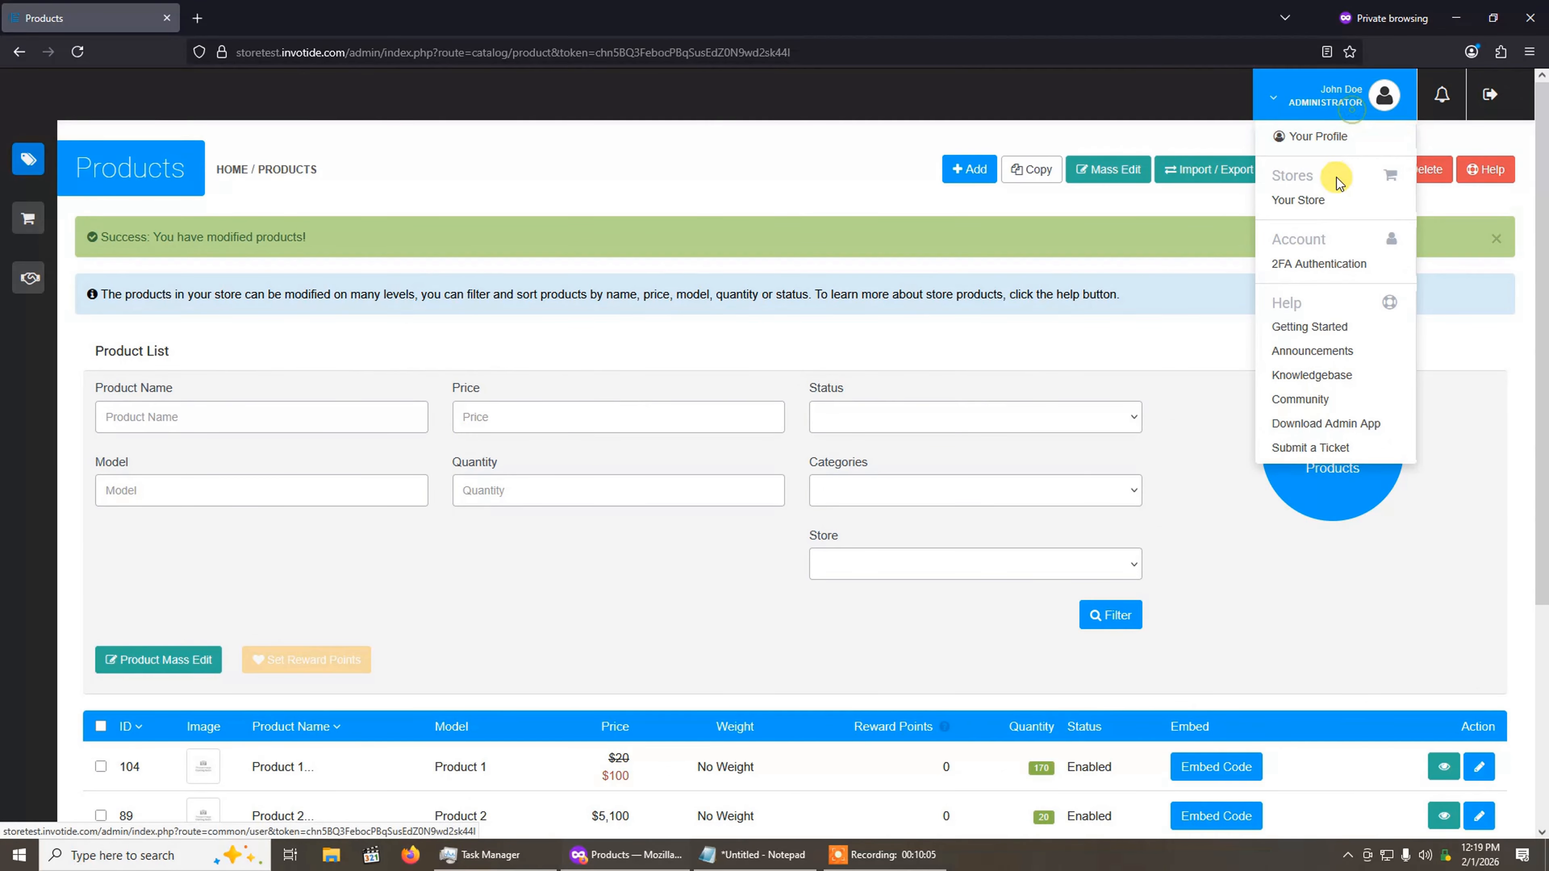
pyautogui.click(1324, 201)
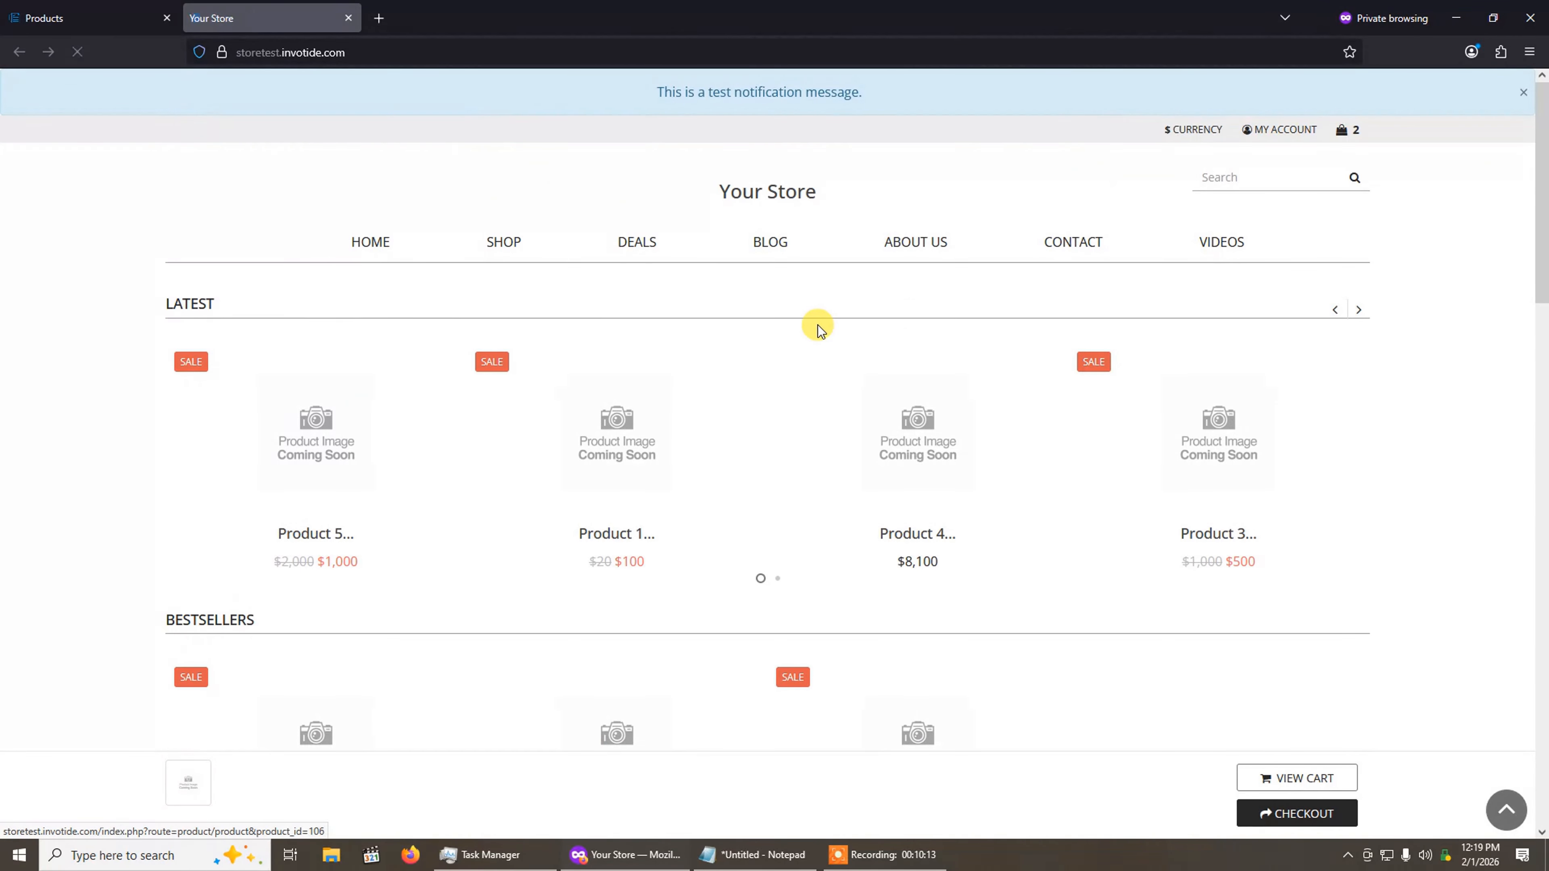
pyautogui.click(149, 17)
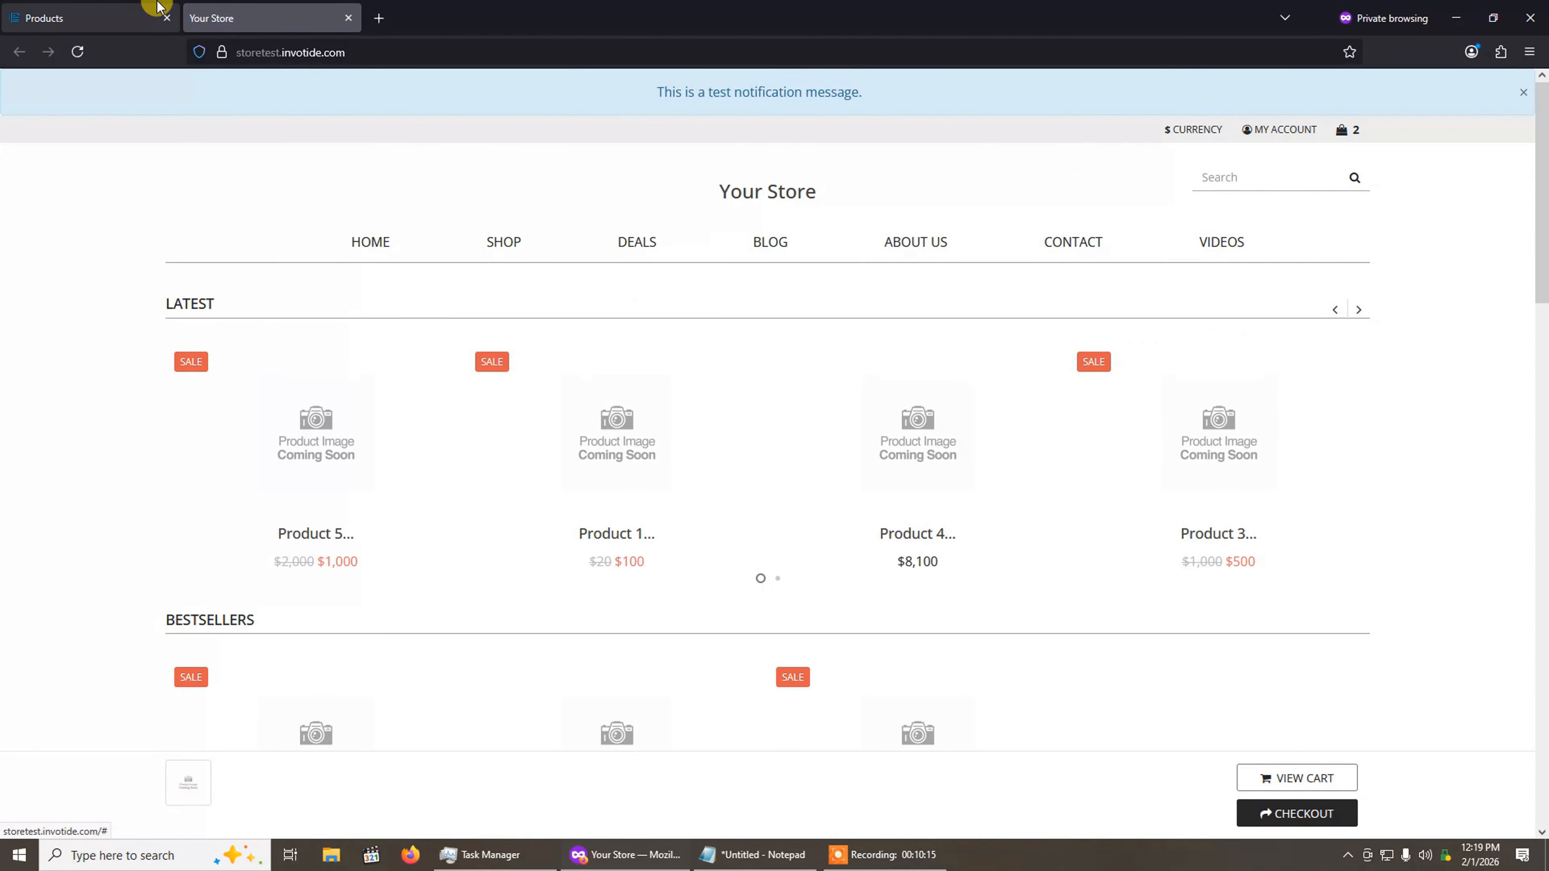
pyautogui.scroll(-3, 479, 563)
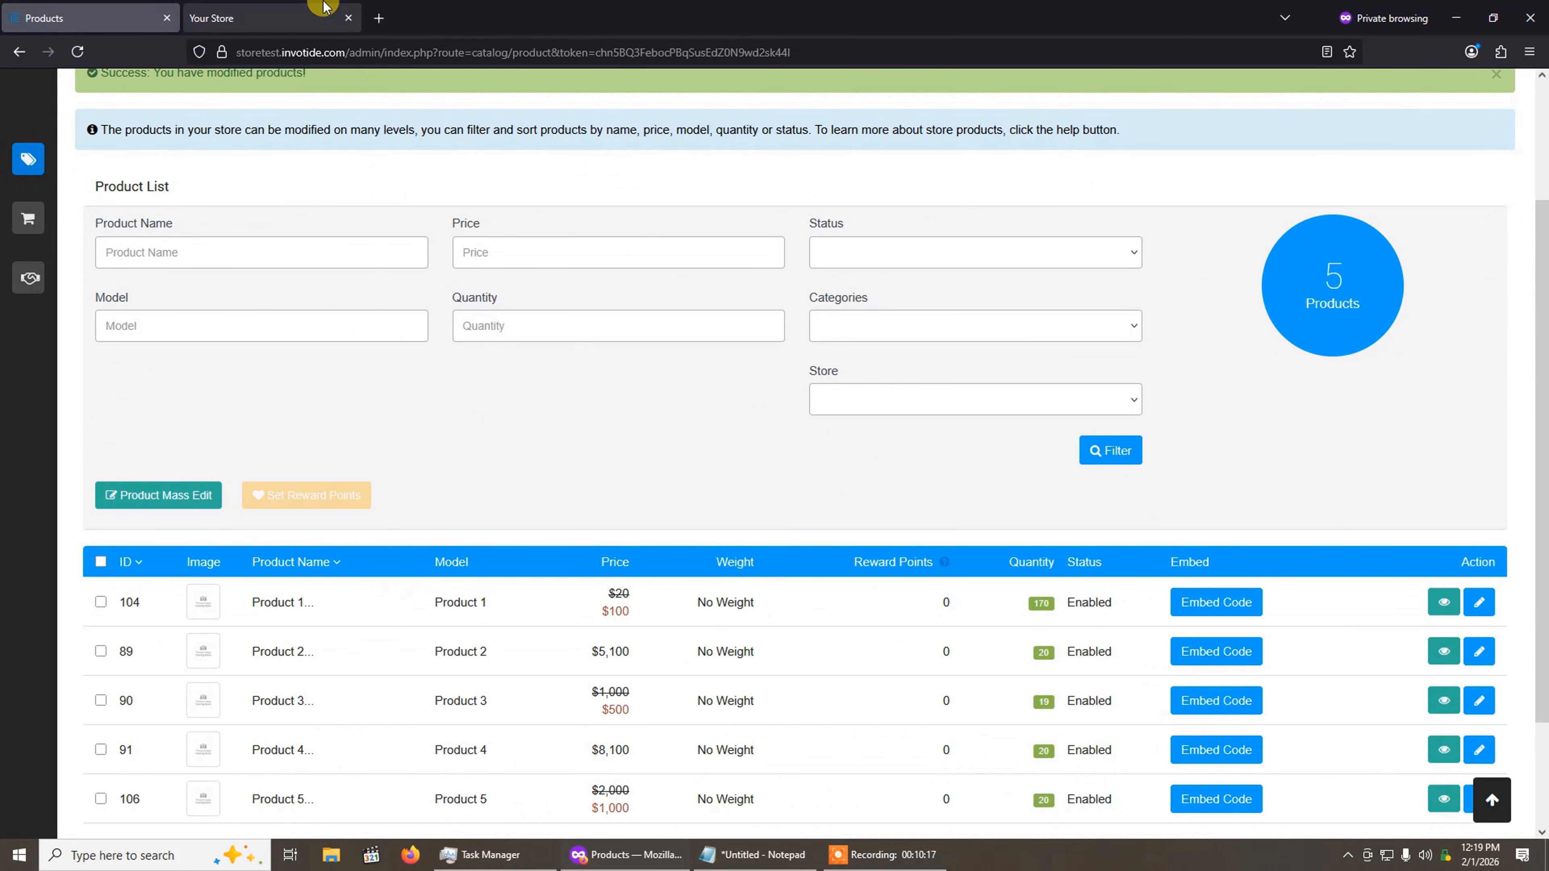
pyautogui.click(244, 17)
pyautogui.scroll(-3, 681, 536)
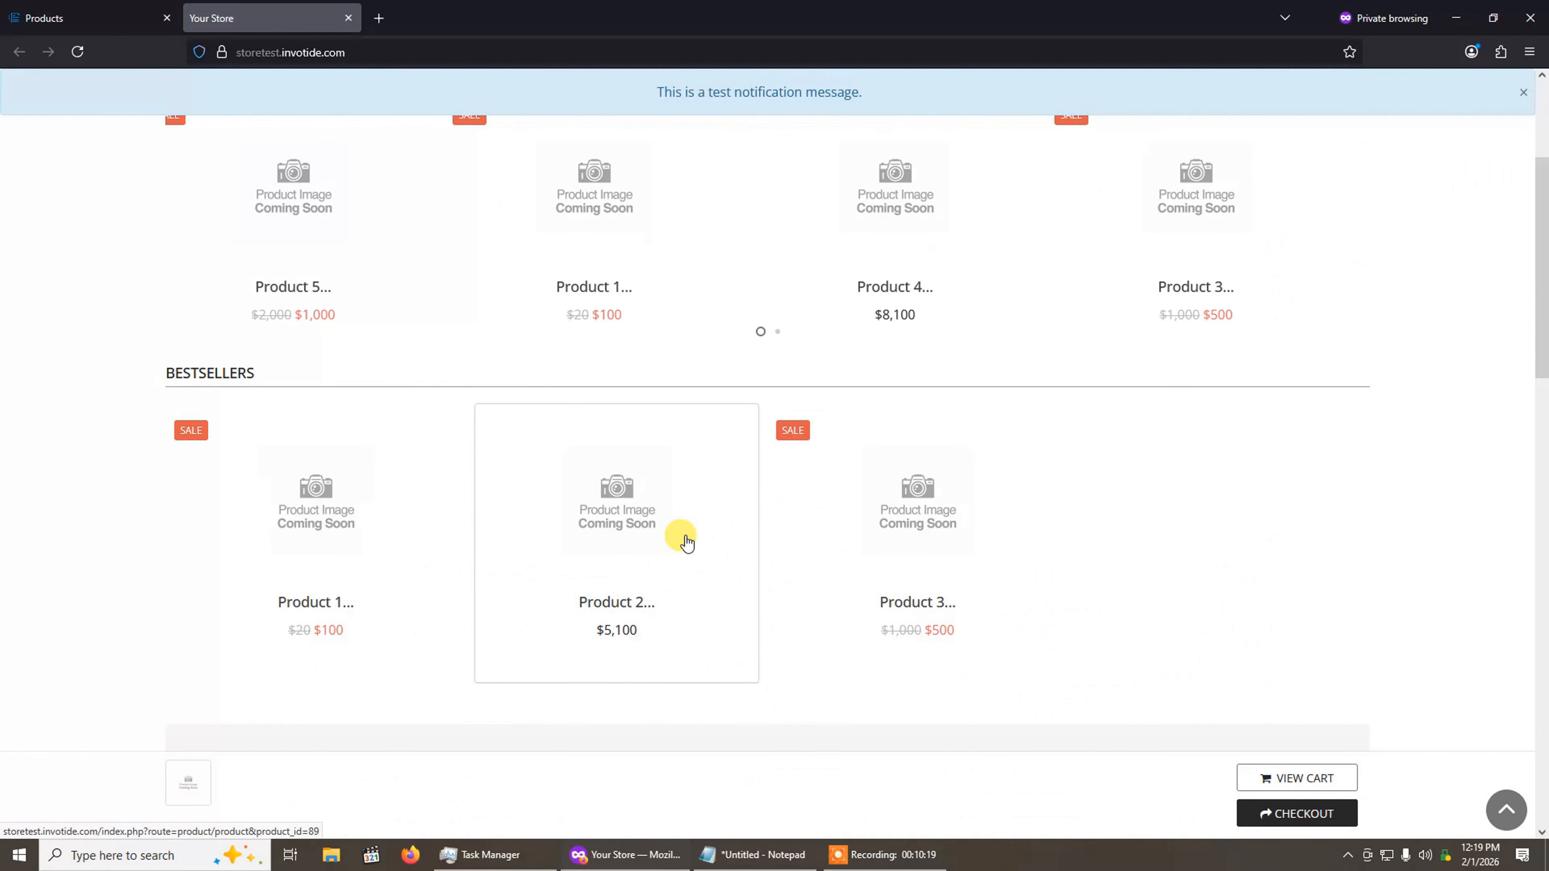
pyautogui.click(317, 529)
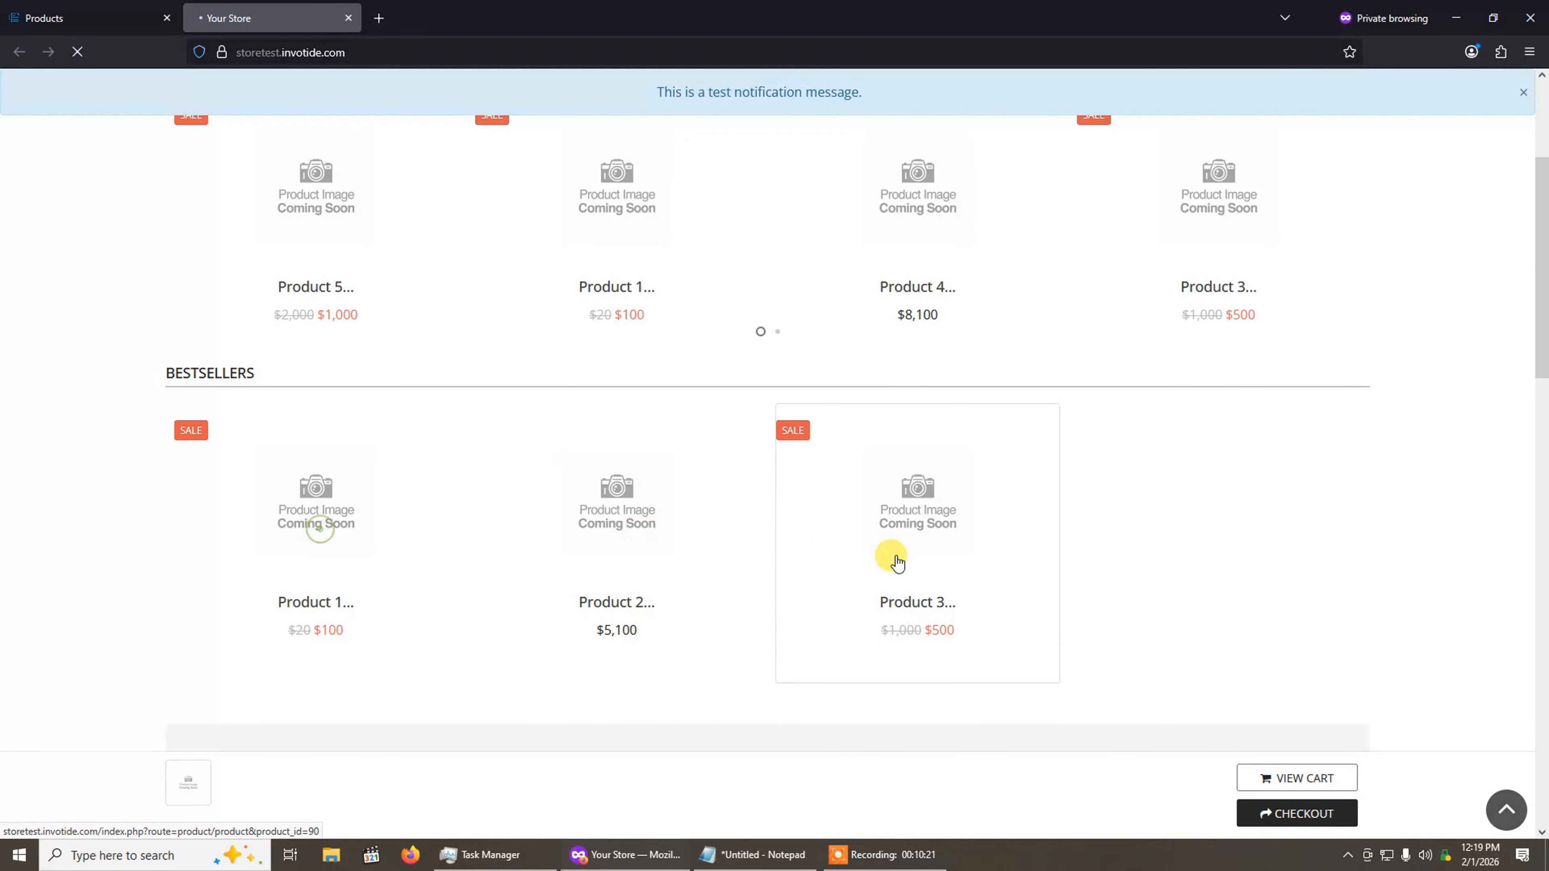
# Step: Examine how the Size choices of Product 1 list their SKUs and price additions
pyautogui.scroll(-4, 893, 554)
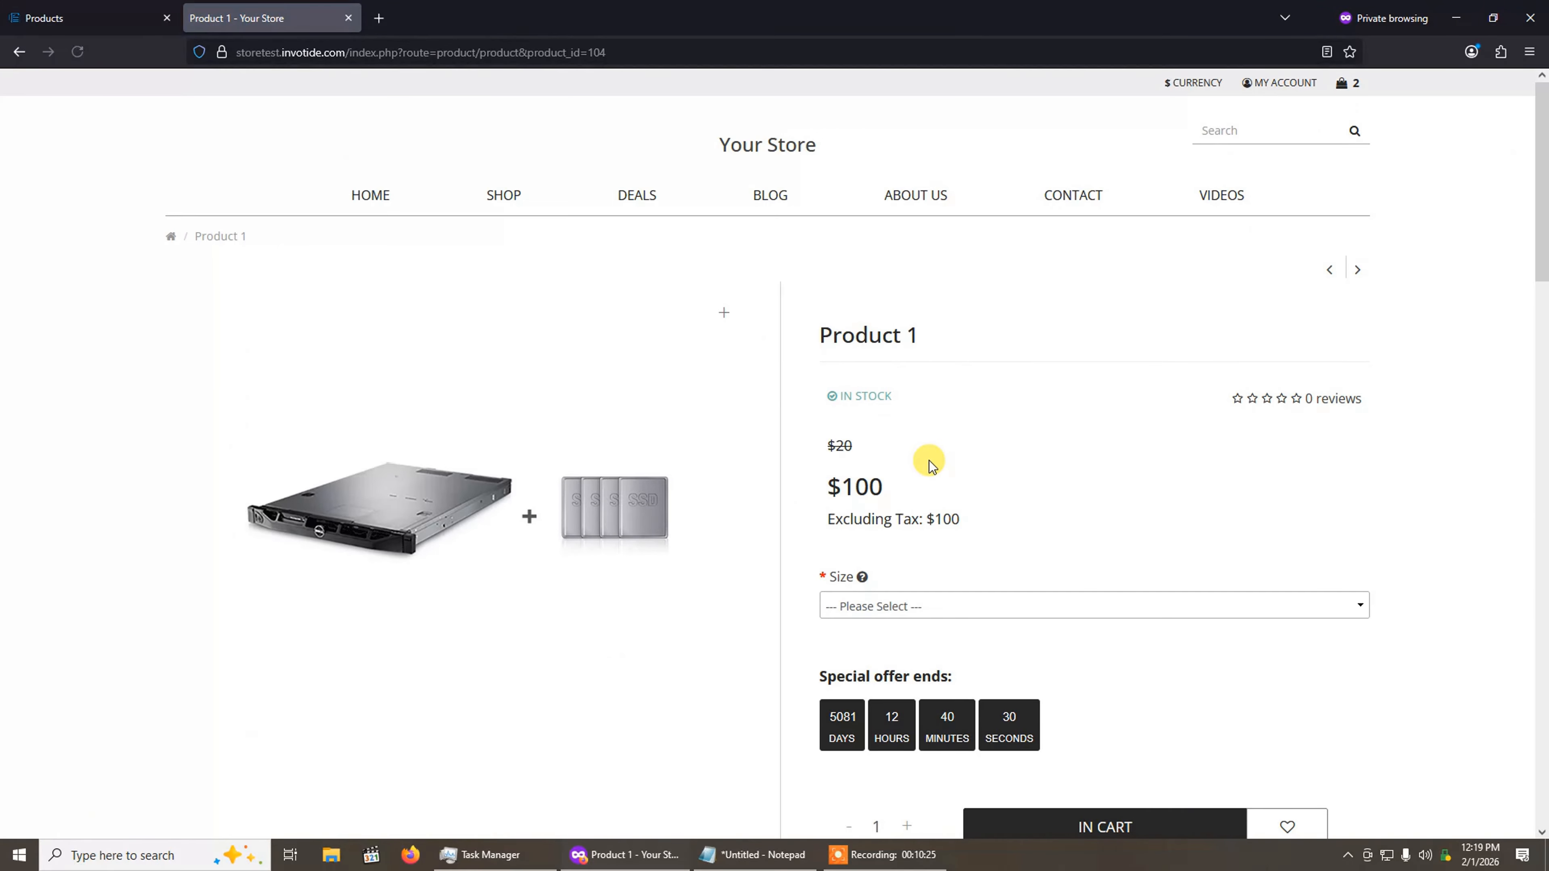
pyautogui.scroll(-2, 939, 428)
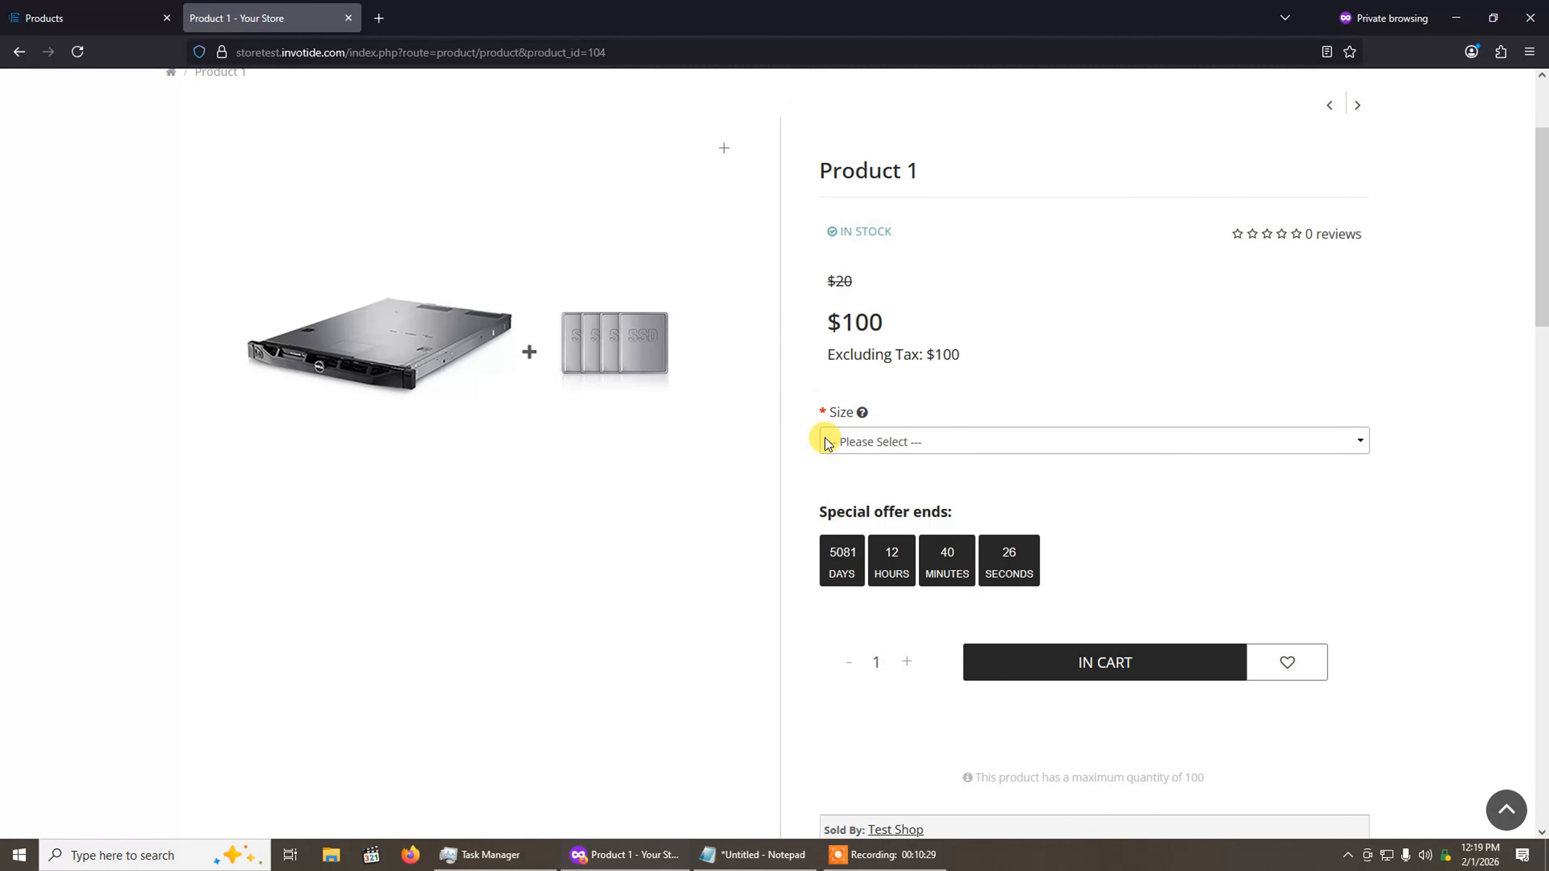
pyautogui.click(975, 440)
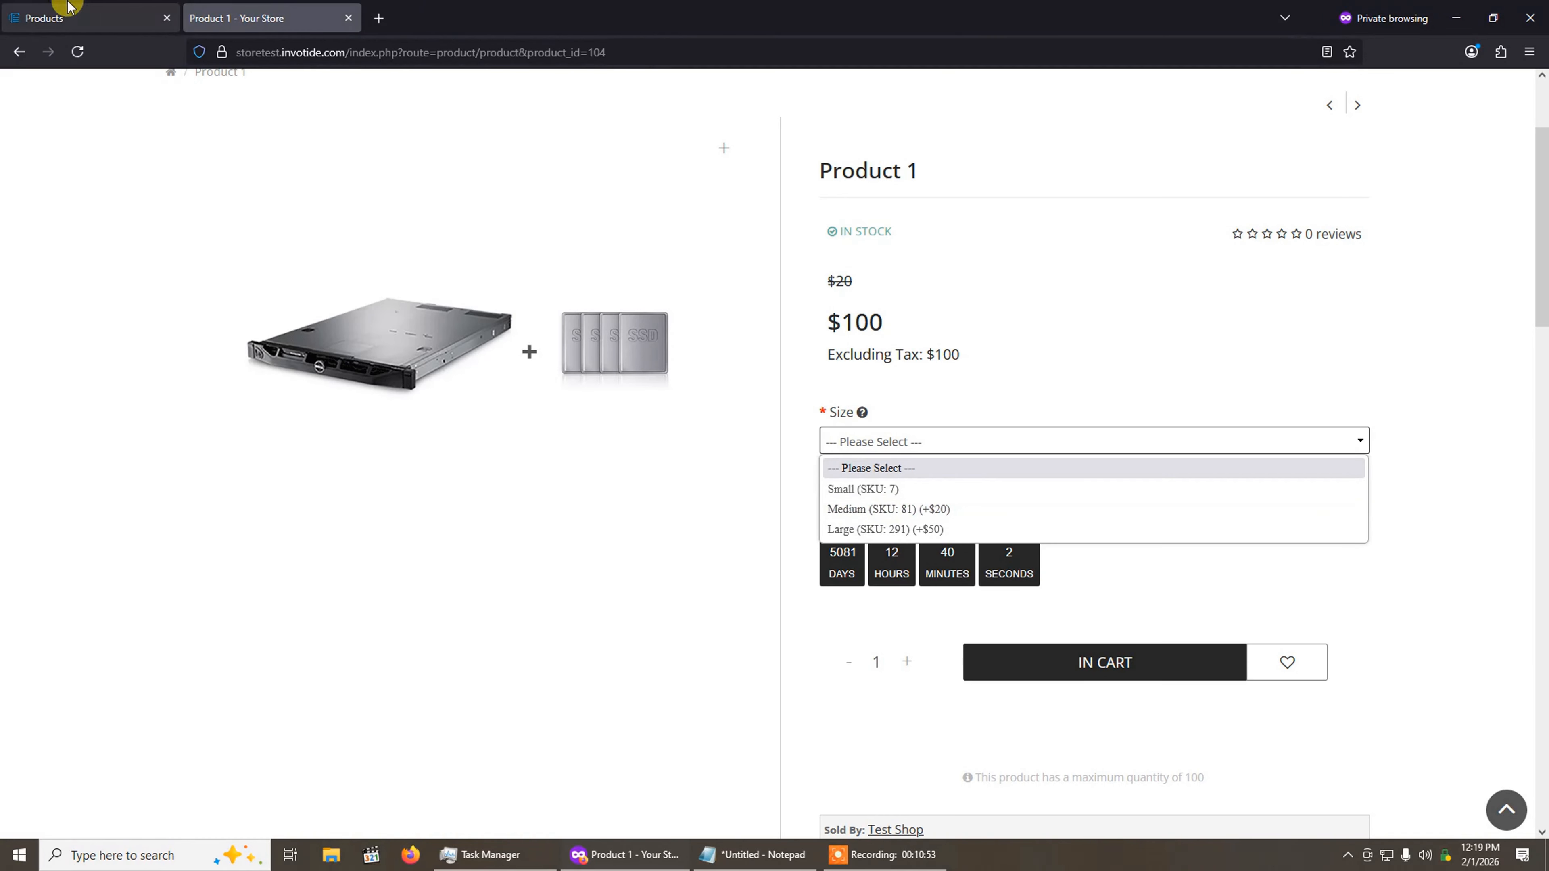
# Step: Return to the store admin, search the Store Design modules for "advanced" and open the Advanced Product Option settings
pyautogui.click(61, 13)
pyautogui.click(40, 166)
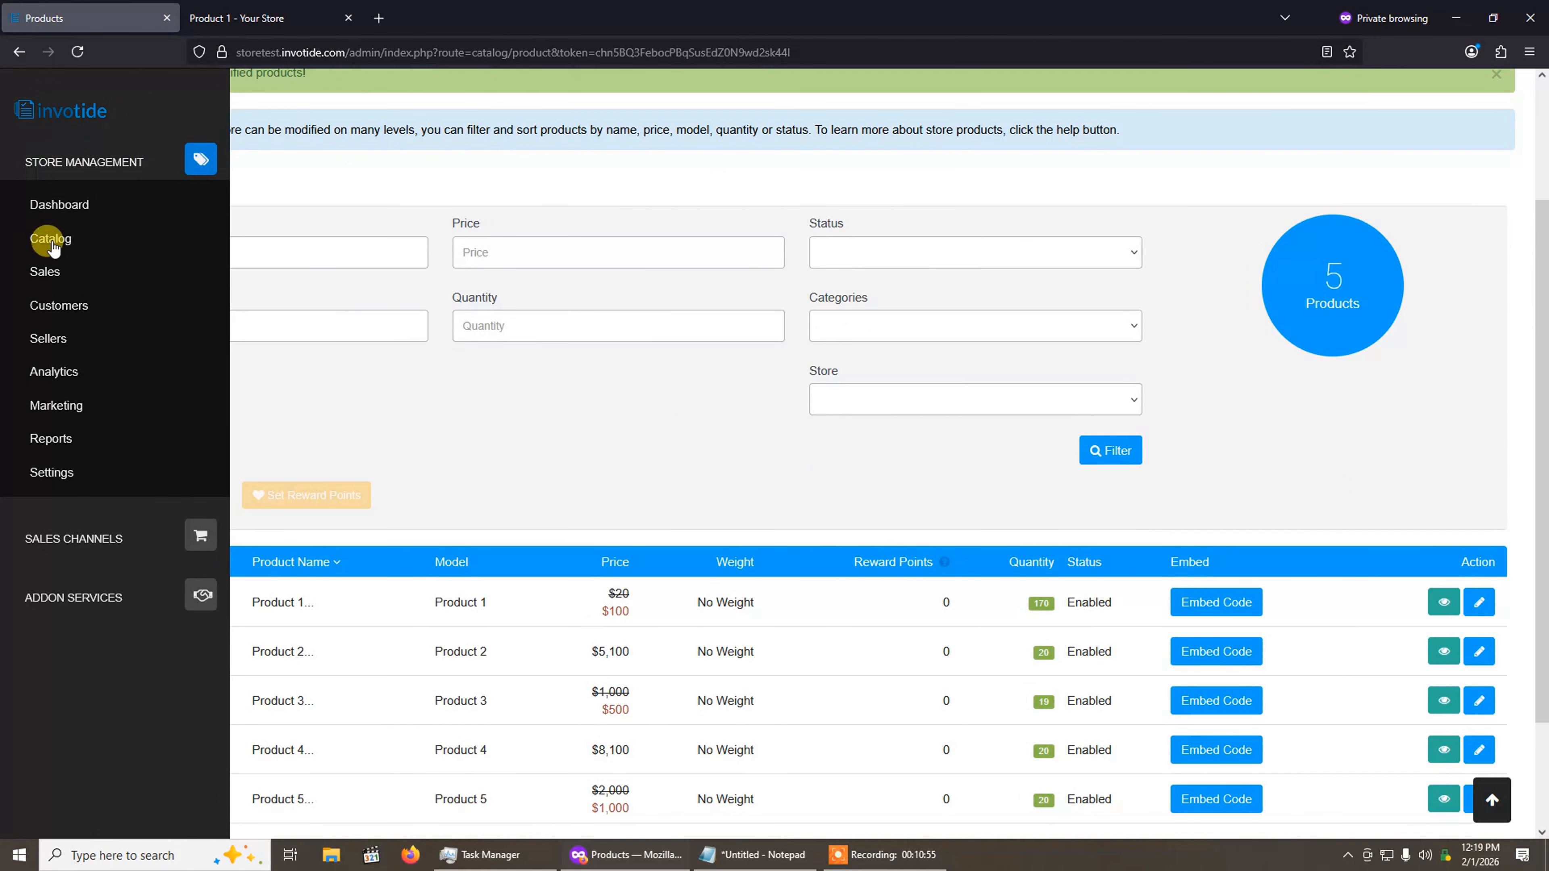
pyautogui.click(58, 471)
pyautogui.click(61, 783)
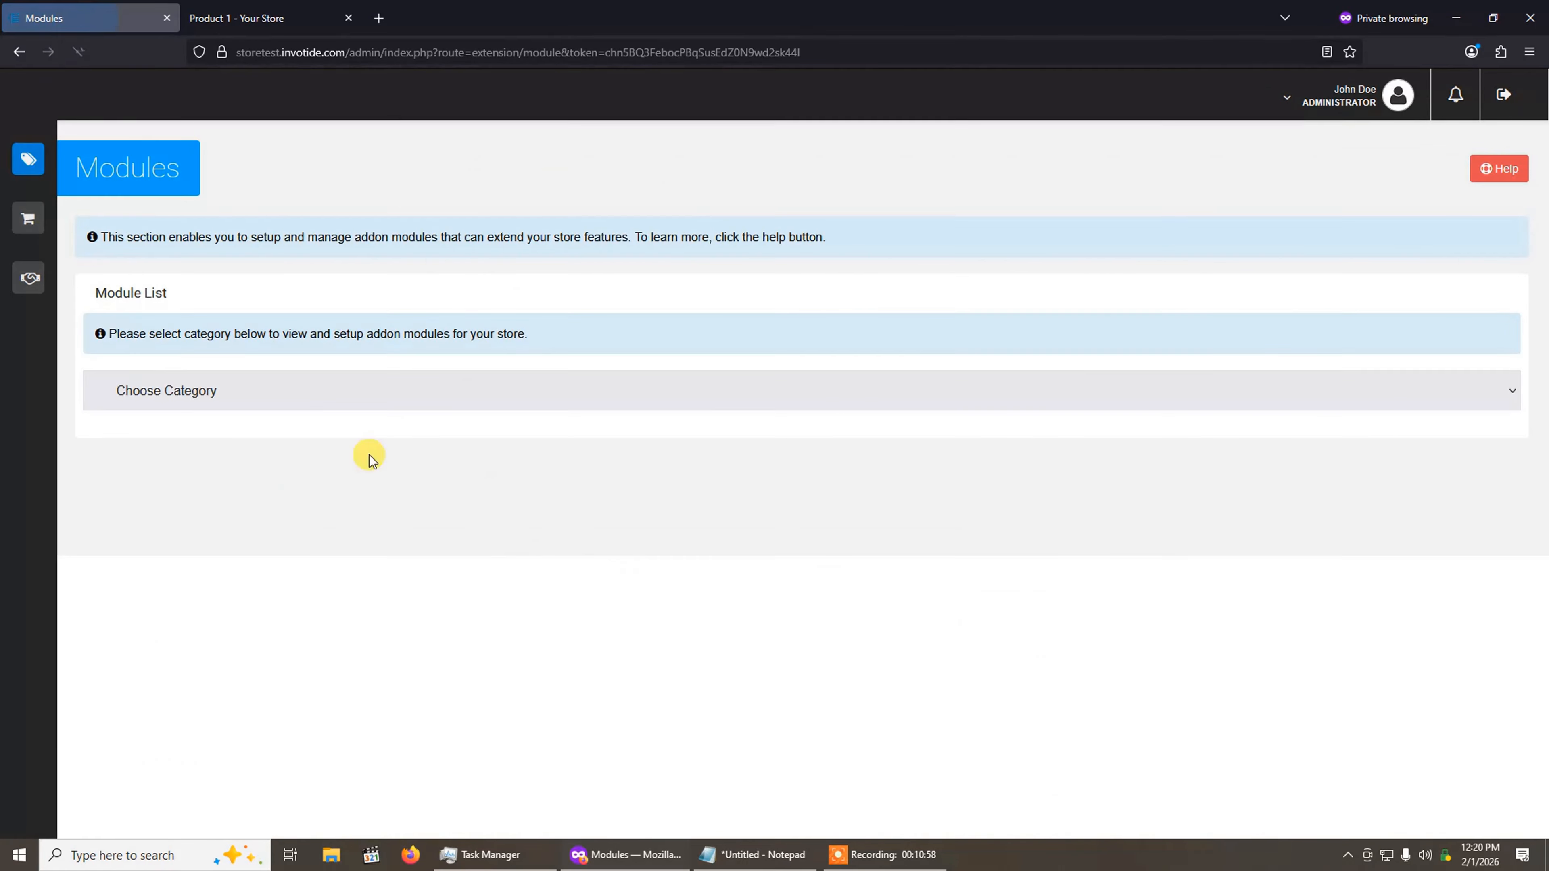
pyautogui.click(247, 387)
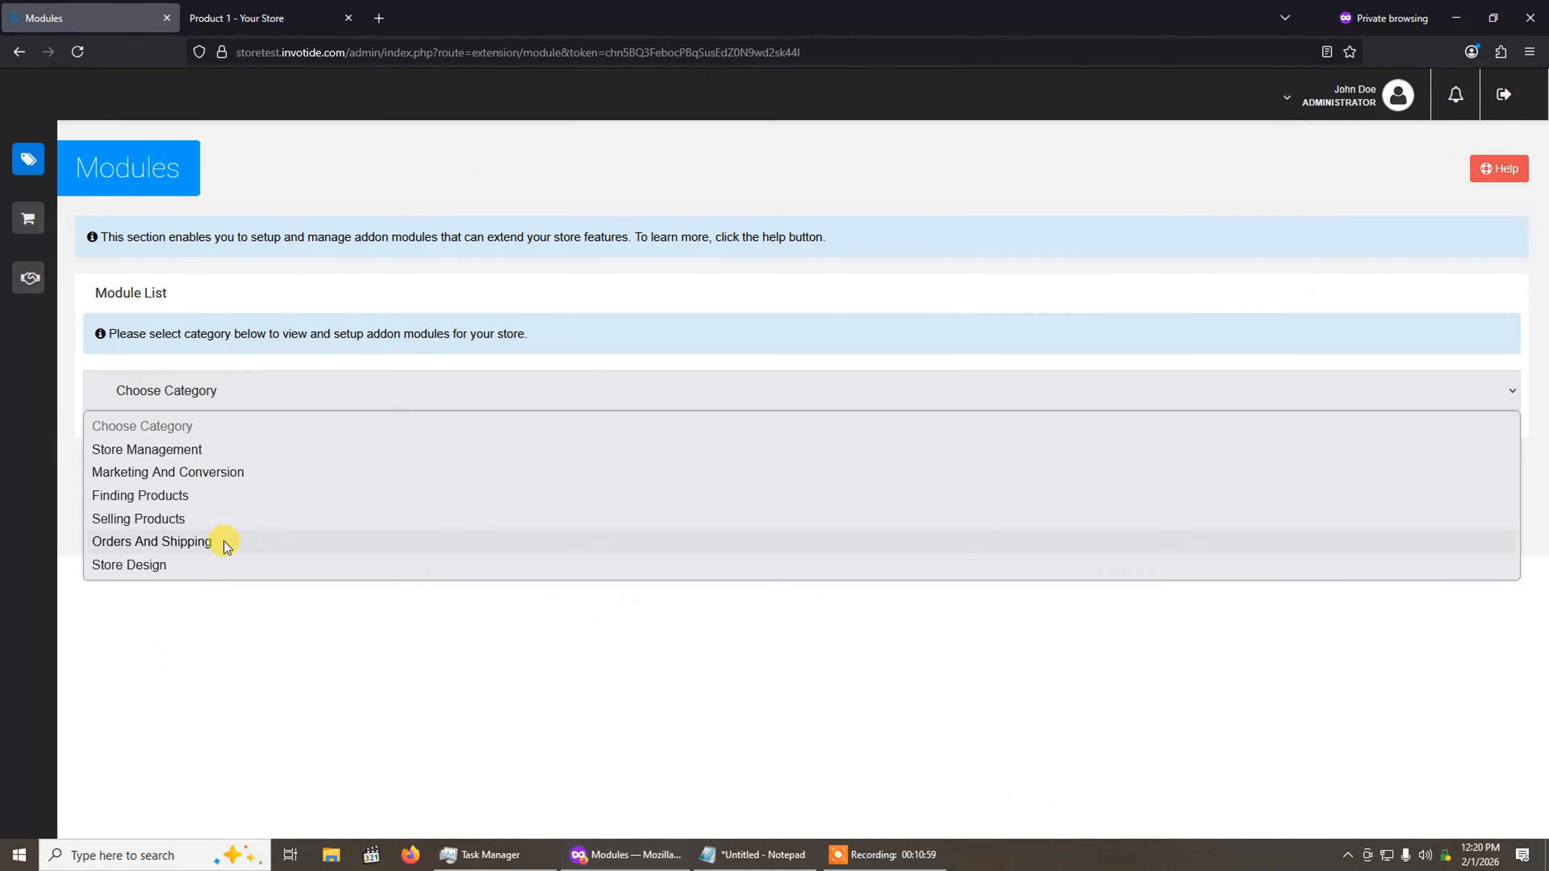
pyautogui.click(216, 558)
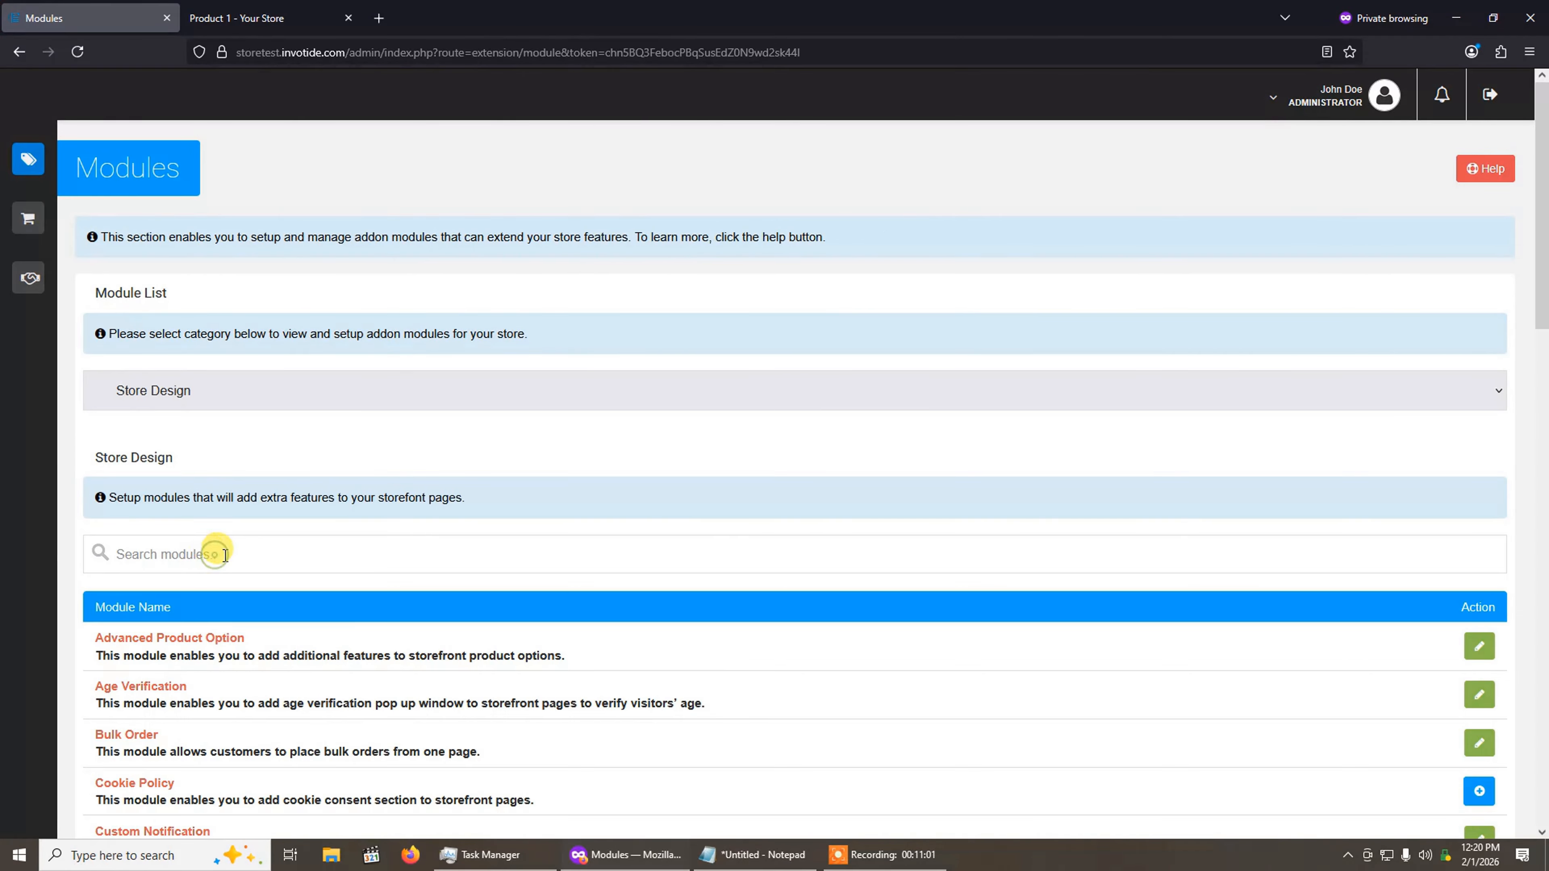
pyautogui.click(247, 558)
pyautogui.write('advanced')
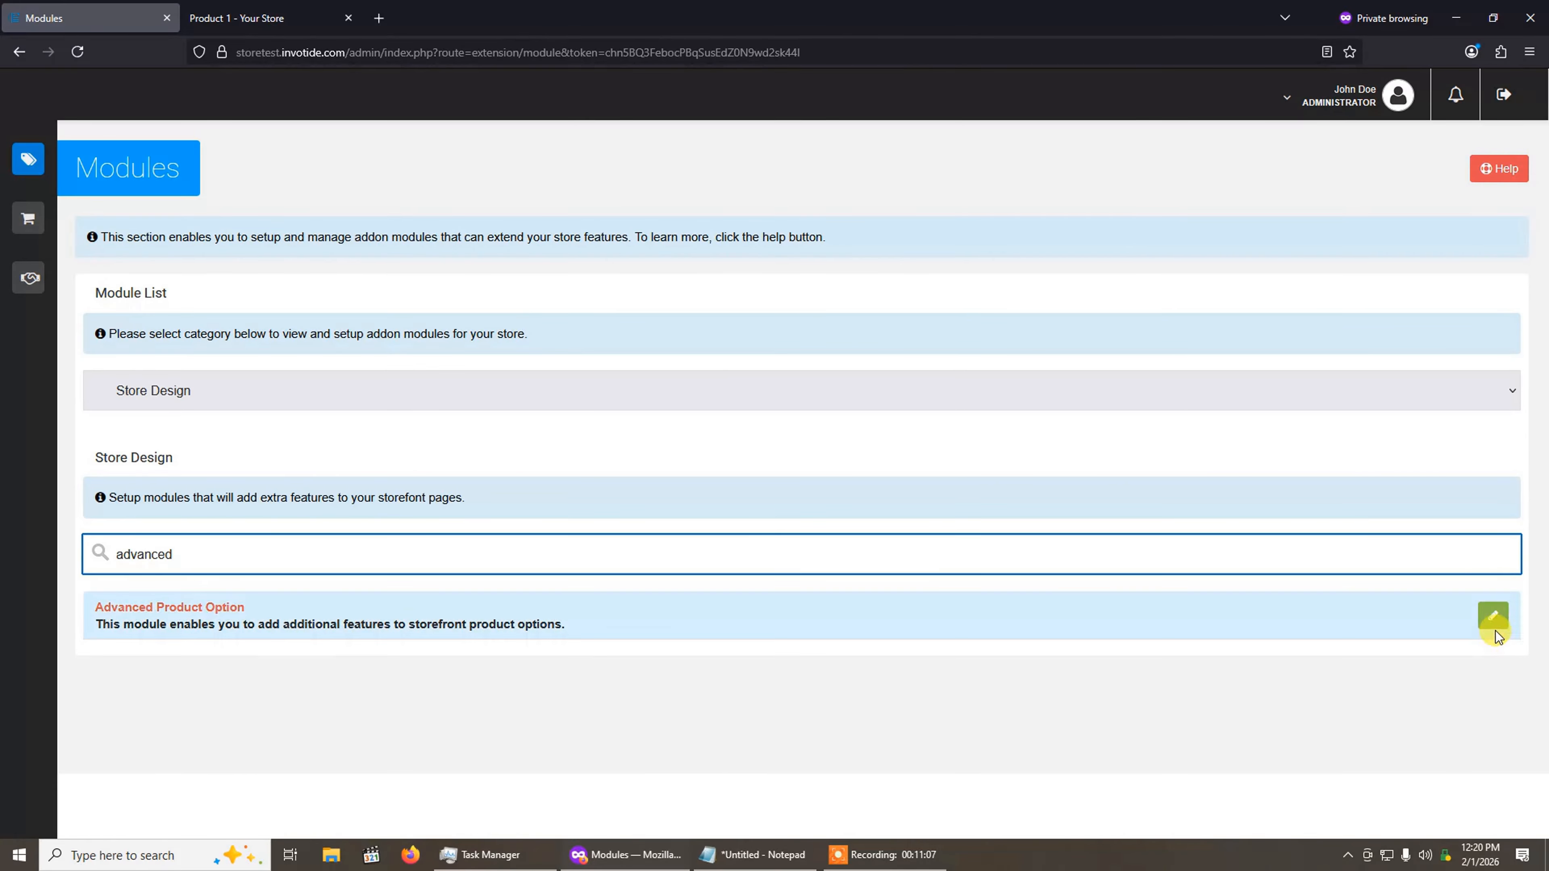
pyautogui.click(1493, 616)
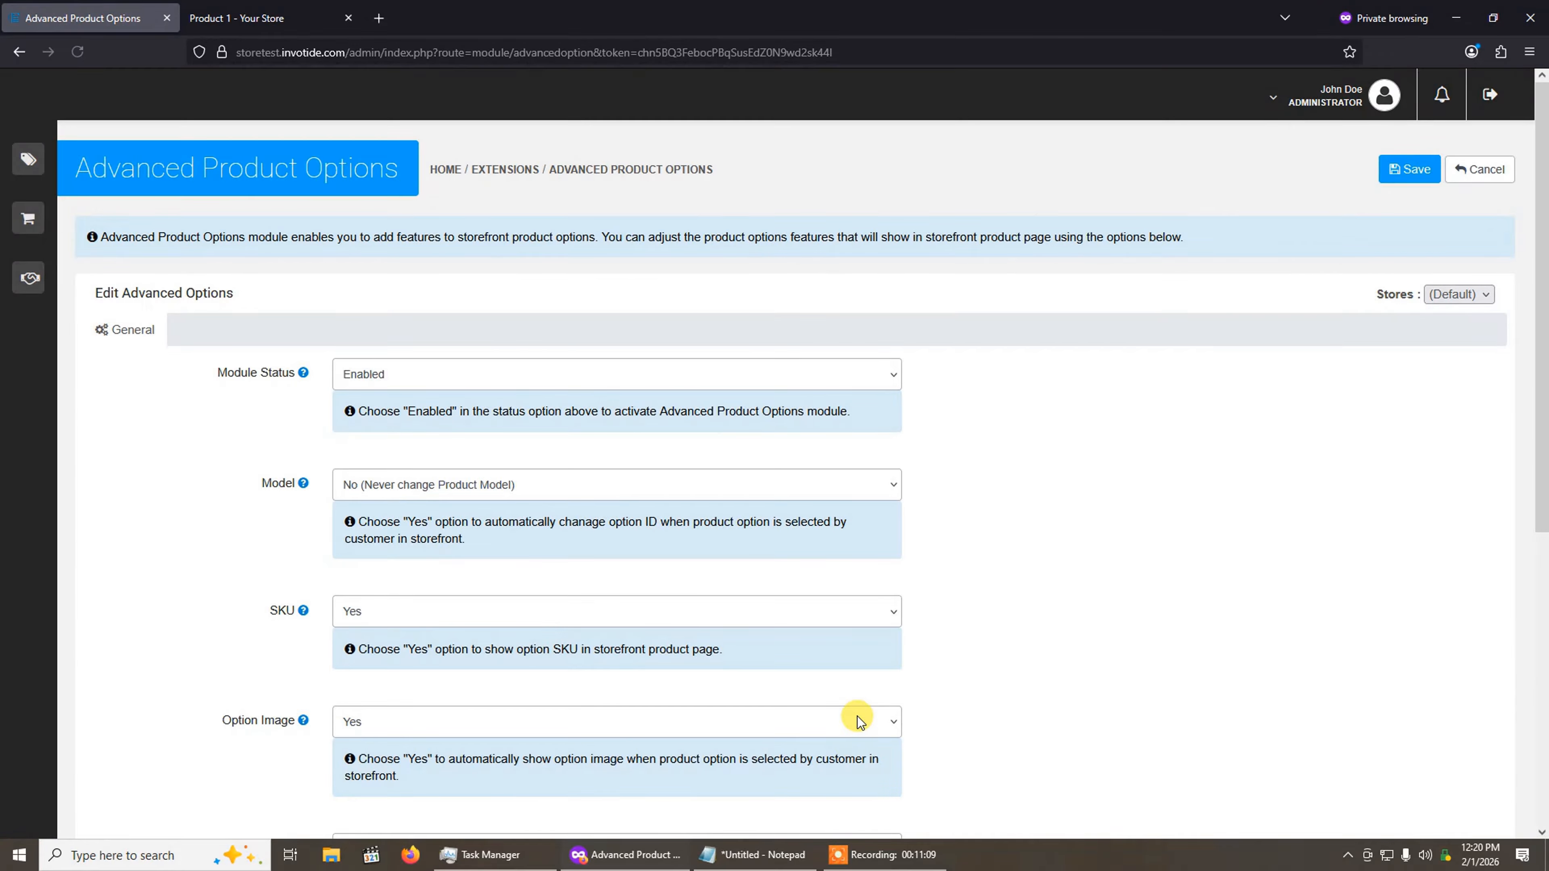
# Step: Set the SKU display of the Advanced Product Options module to No and save the module
pyautogui.scroll(-3, 859, 721)
pyautogui.click(412, 453)
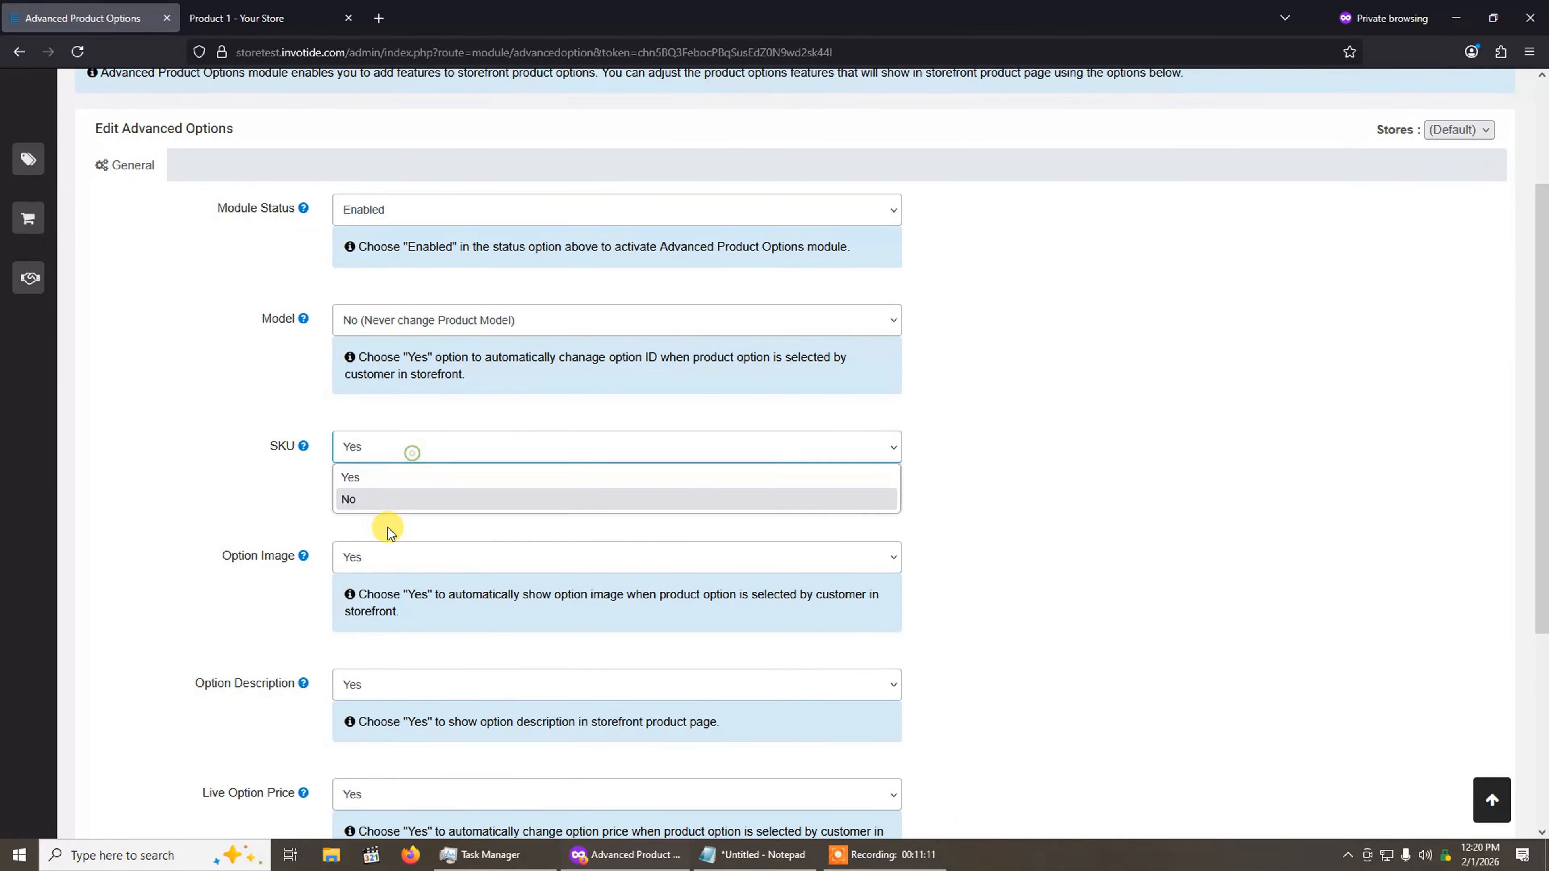
pyautogui.click(381, 503)
pyautogui.scroll(3, 1356, 344)
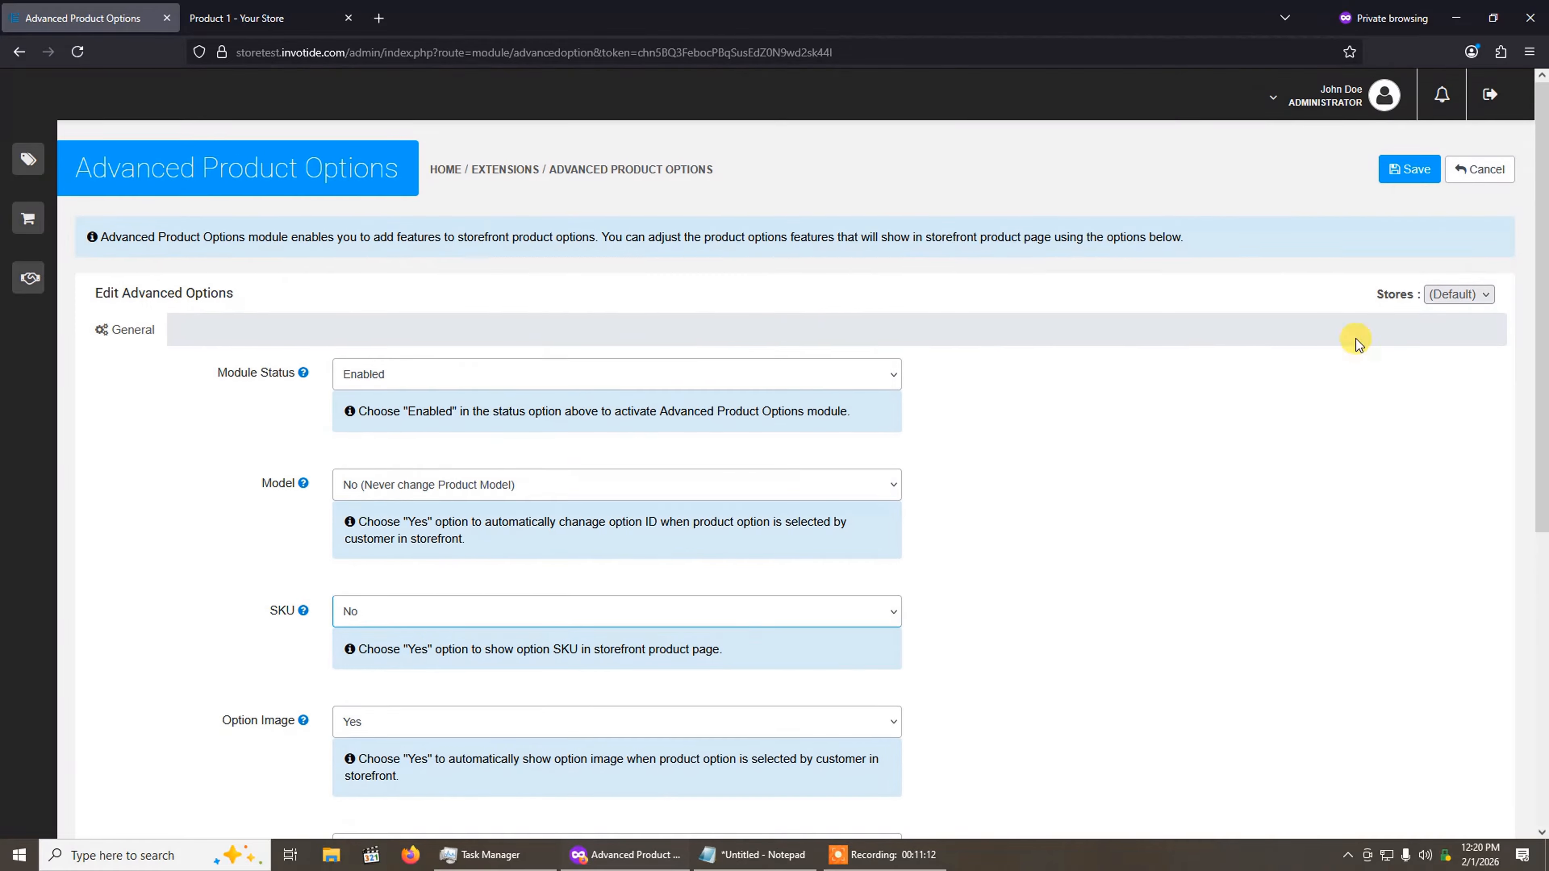
pyautogui.click(1415, 172)
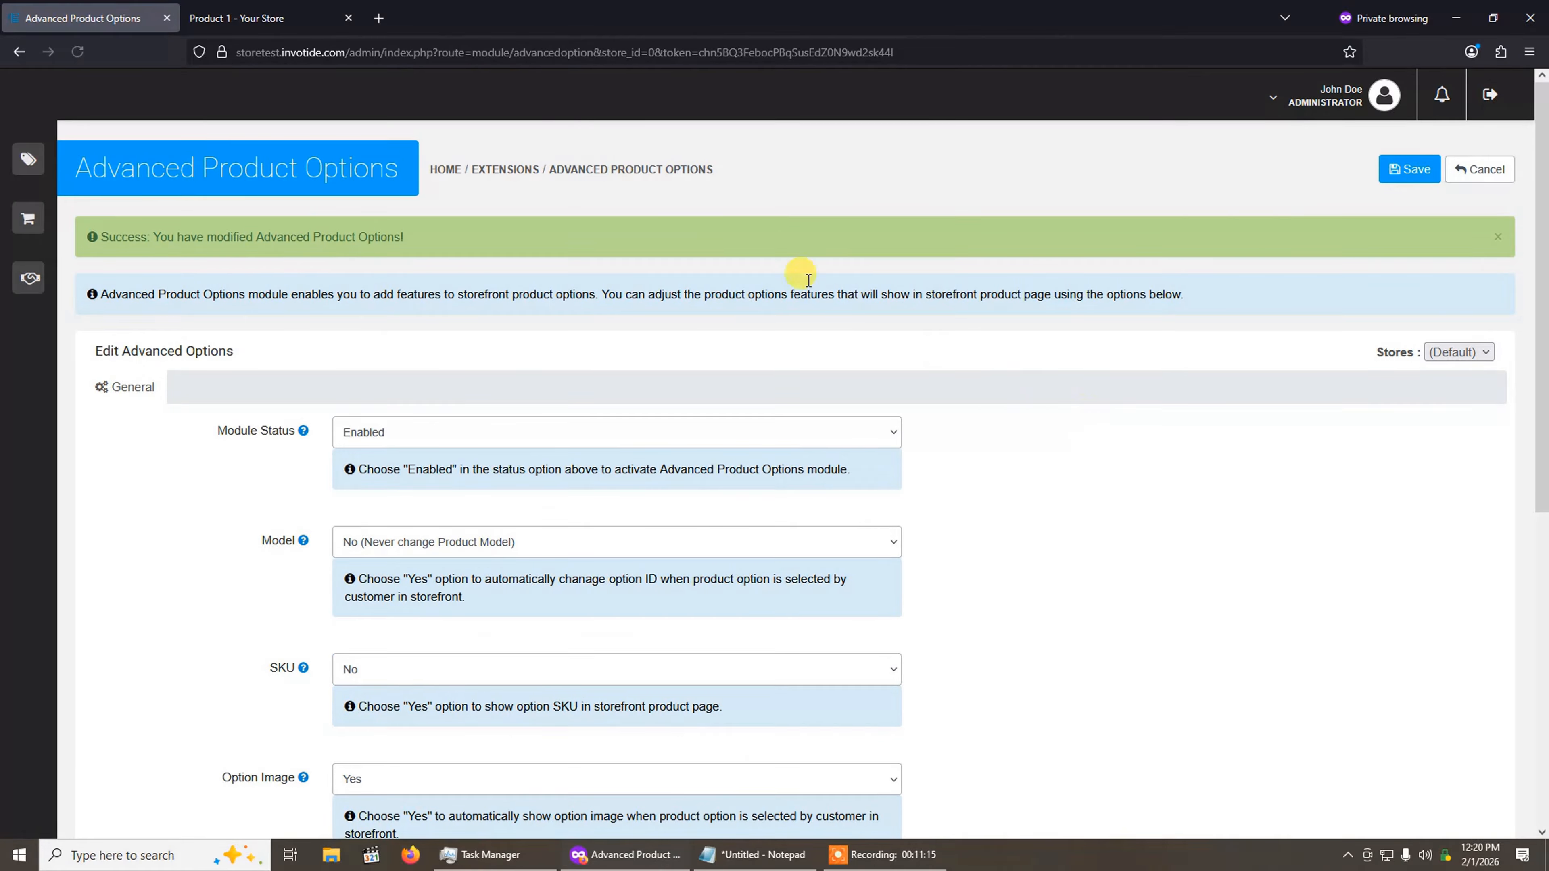
# Step: Reload the storefront page of Product 1 and check its Size choices for SKUs
pyautogui.click(255, 14)
pyautogui.click(77, 51)
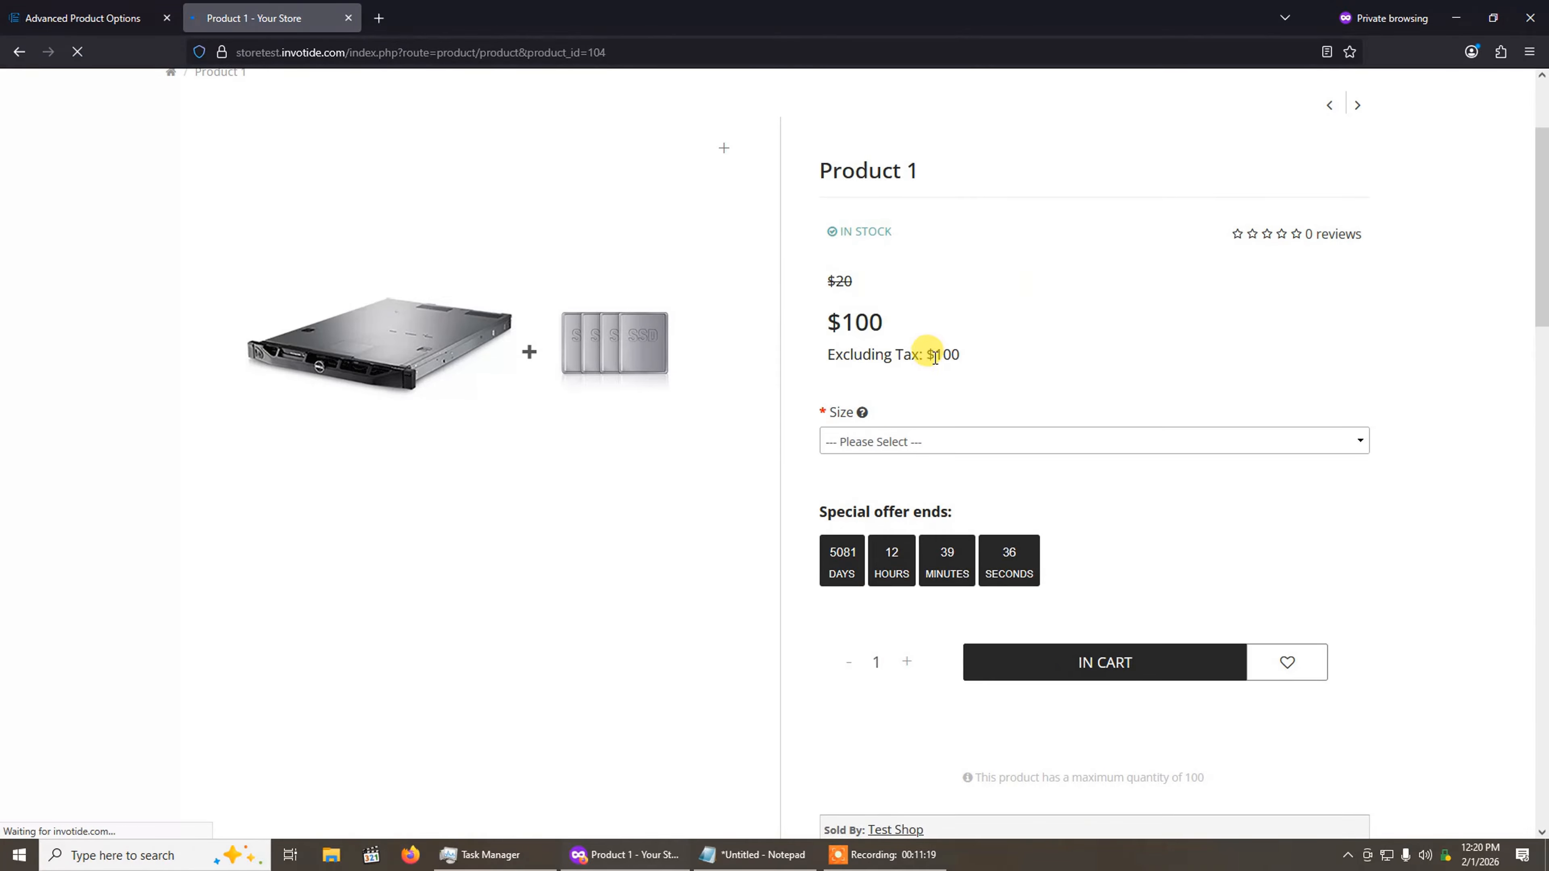
pyautogui.click(937, 439)
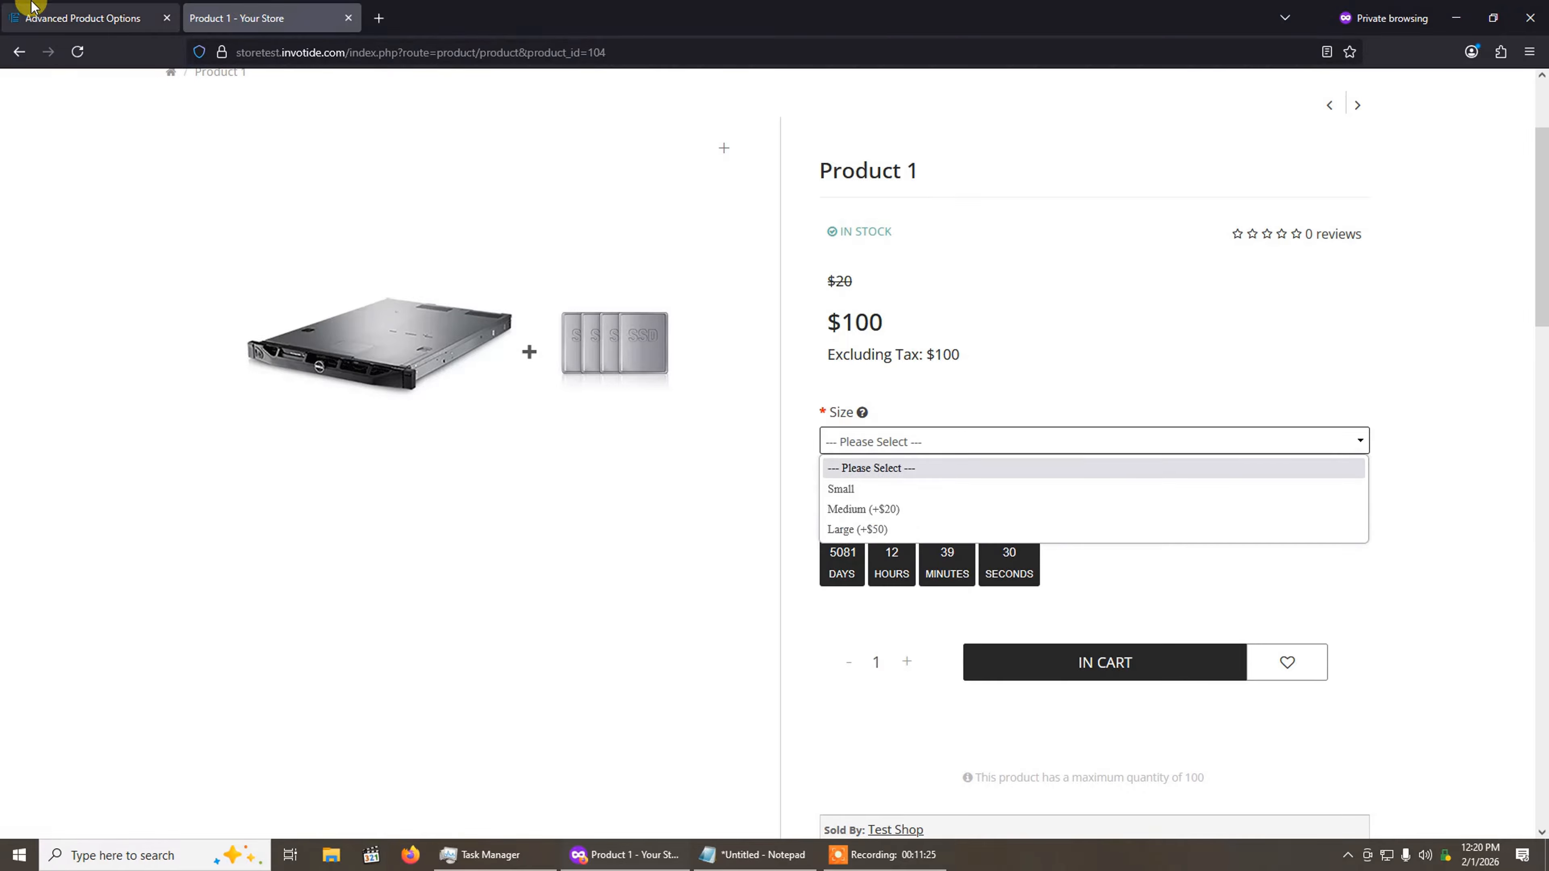
# Step: Set the SKU display of the Advanced Product Options module back to Yes and save the module
pyautogui.click(83, 17)
pyautogui.scroll(-5, 482, 369)
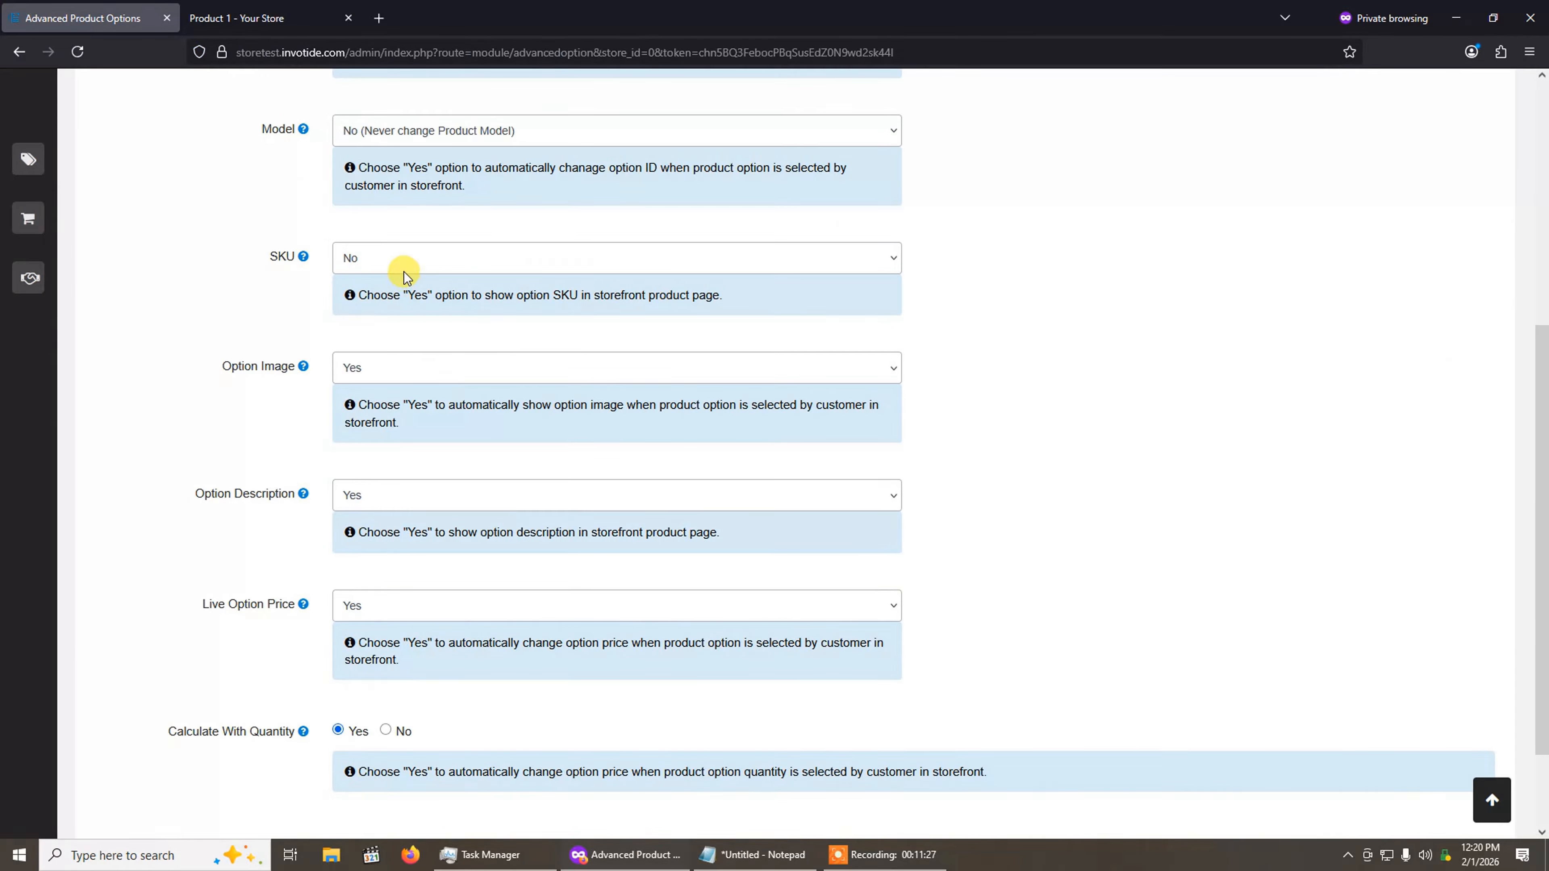
pyautogui.click(403, 258)
pyautogui.click(393, 289)
pyautogui.scroll(5, 955, 369)
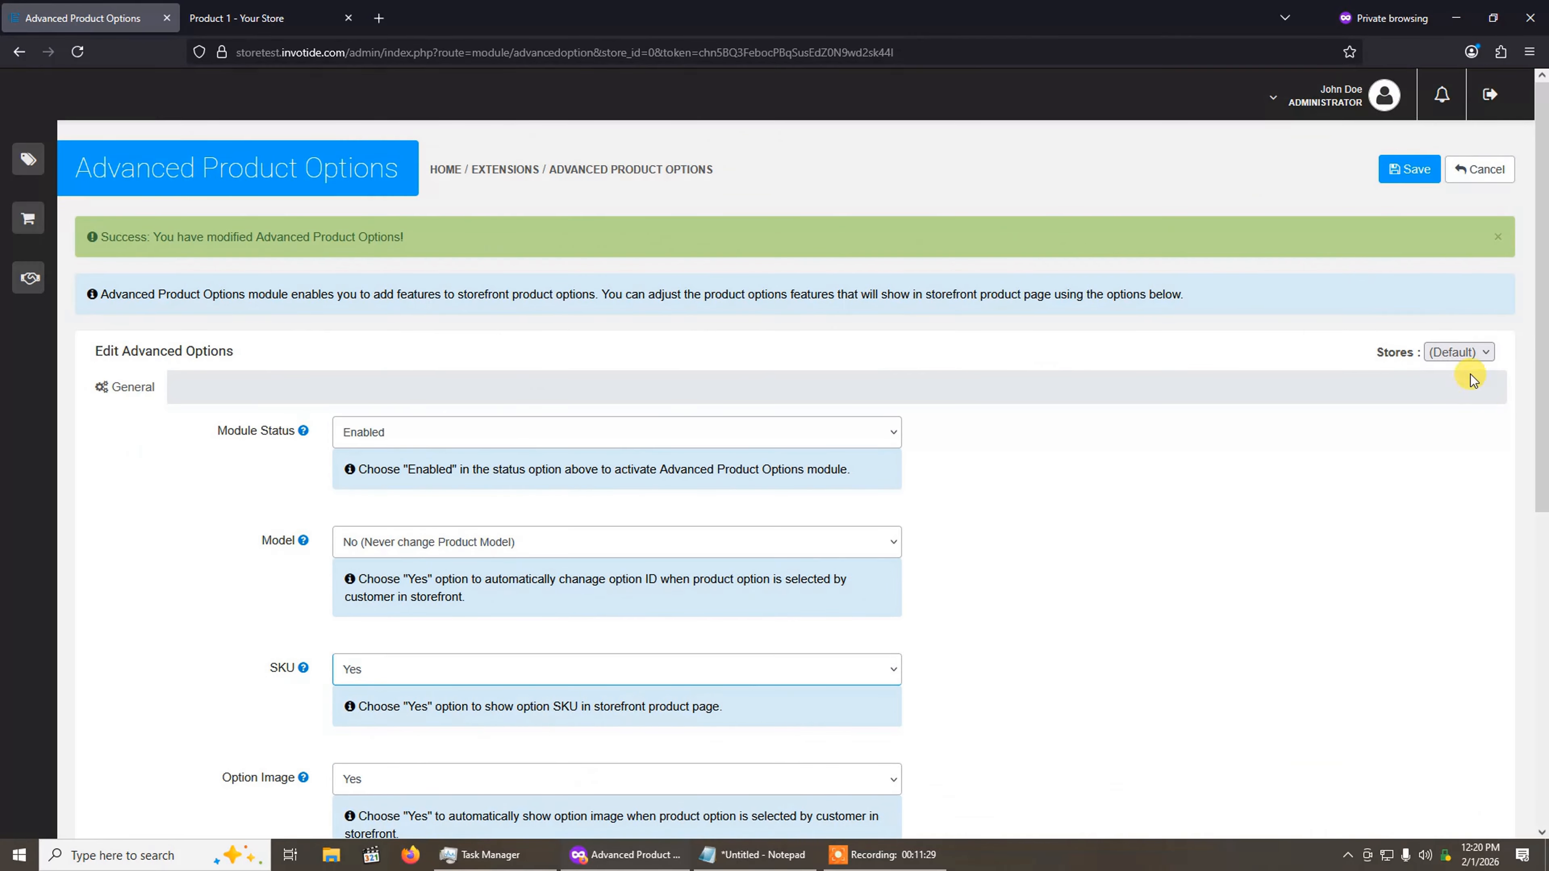
pyautogui.click(1499, 237)
pyautogui.click(1416, 179)
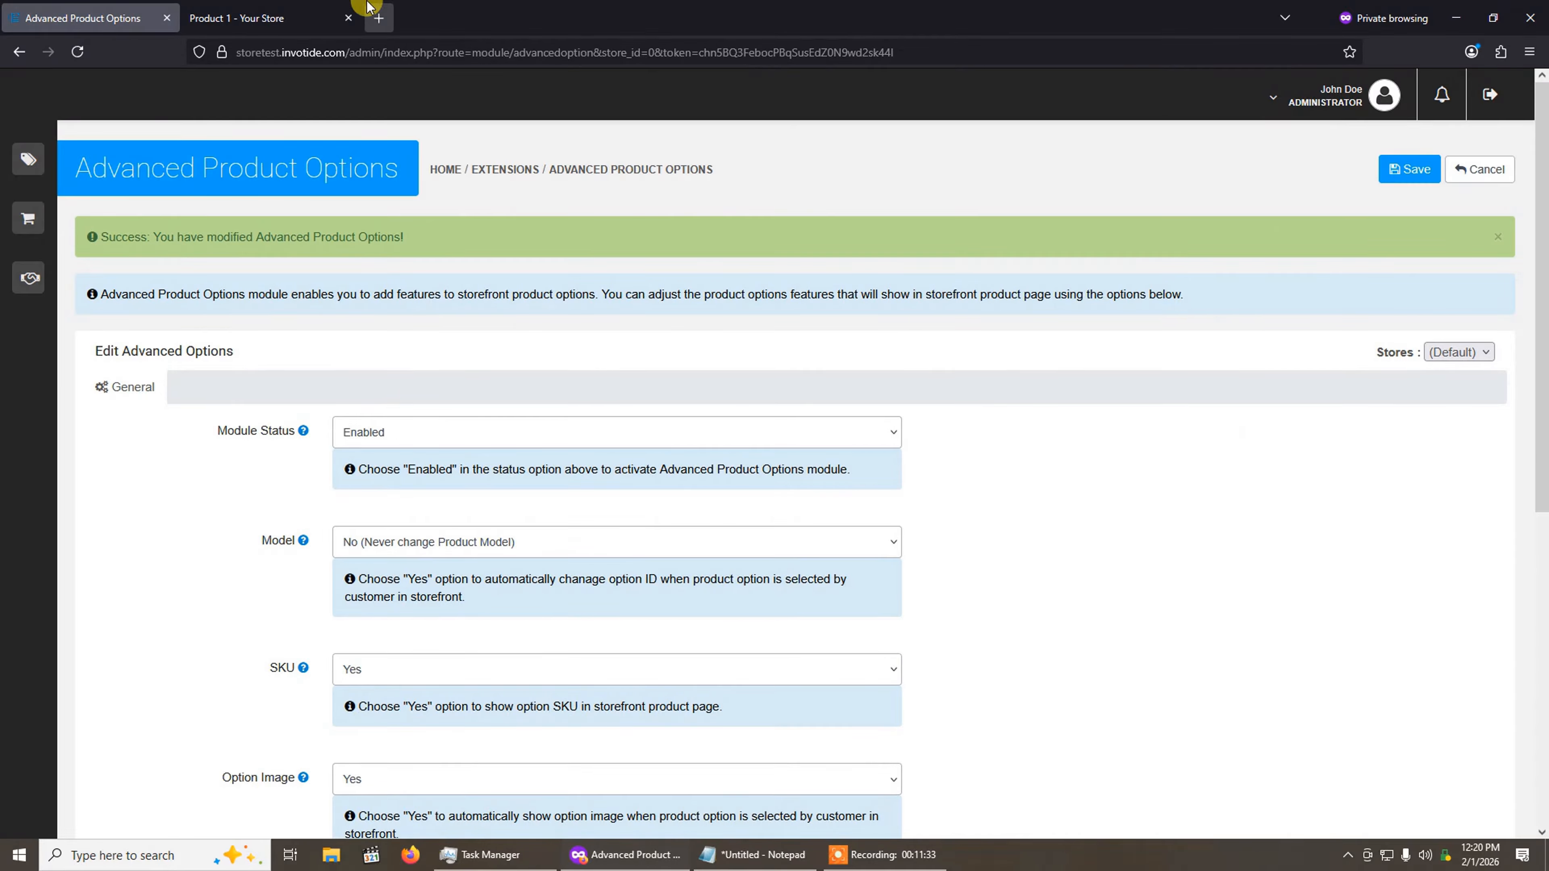
# Step: Reload the storefront page of Product 1 and select the Medium size with SKU 81 to check its image and price
pyautogui.click(289, 19)
pyautogui.click(78, 51)
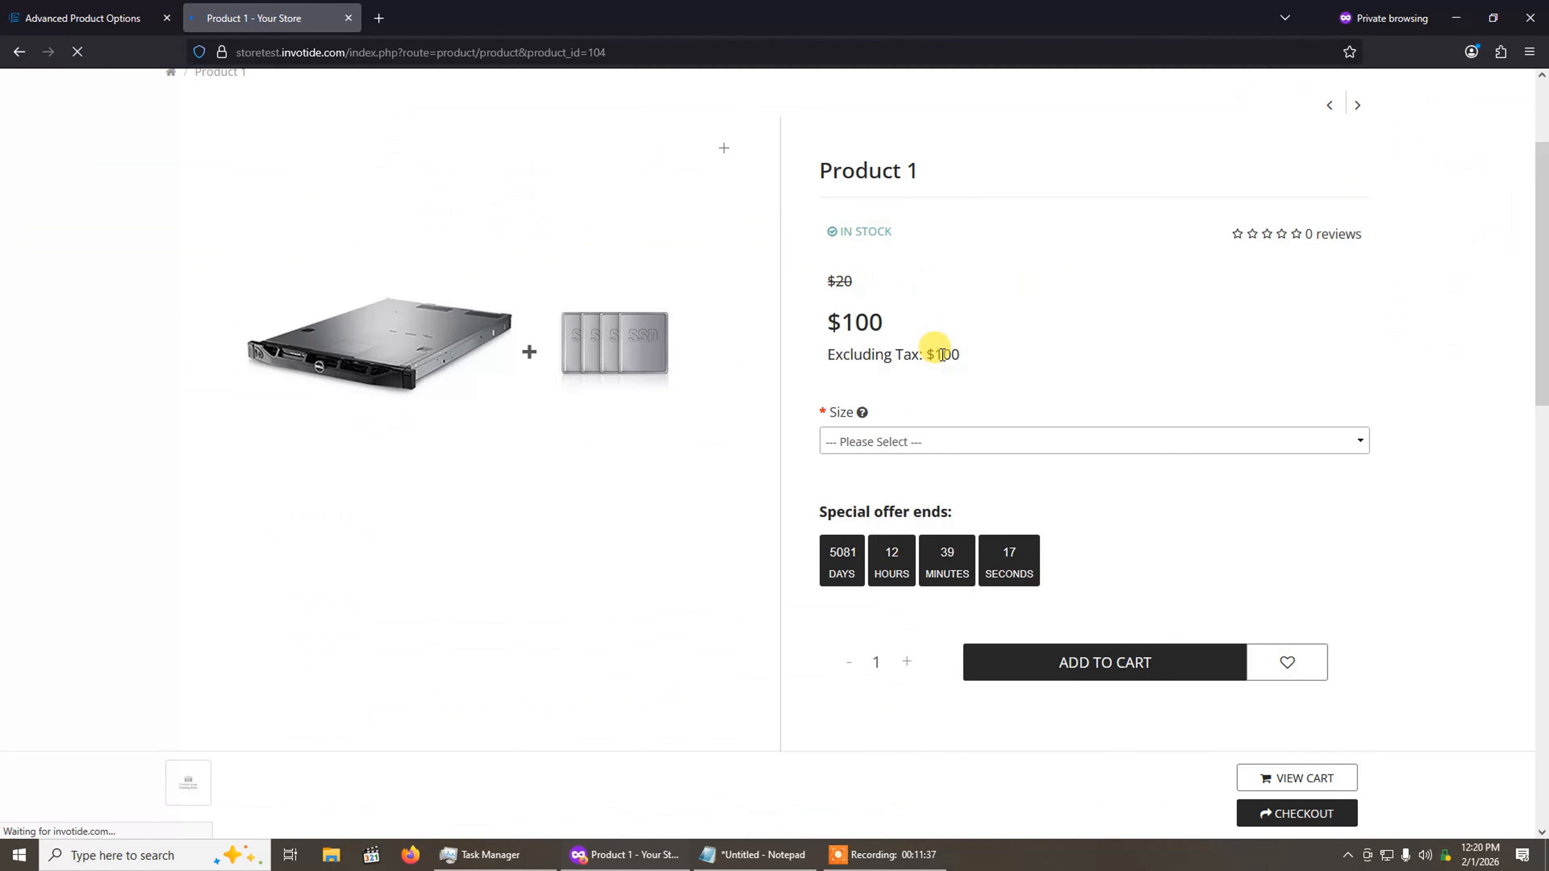
pyautogui.click(934, 439)
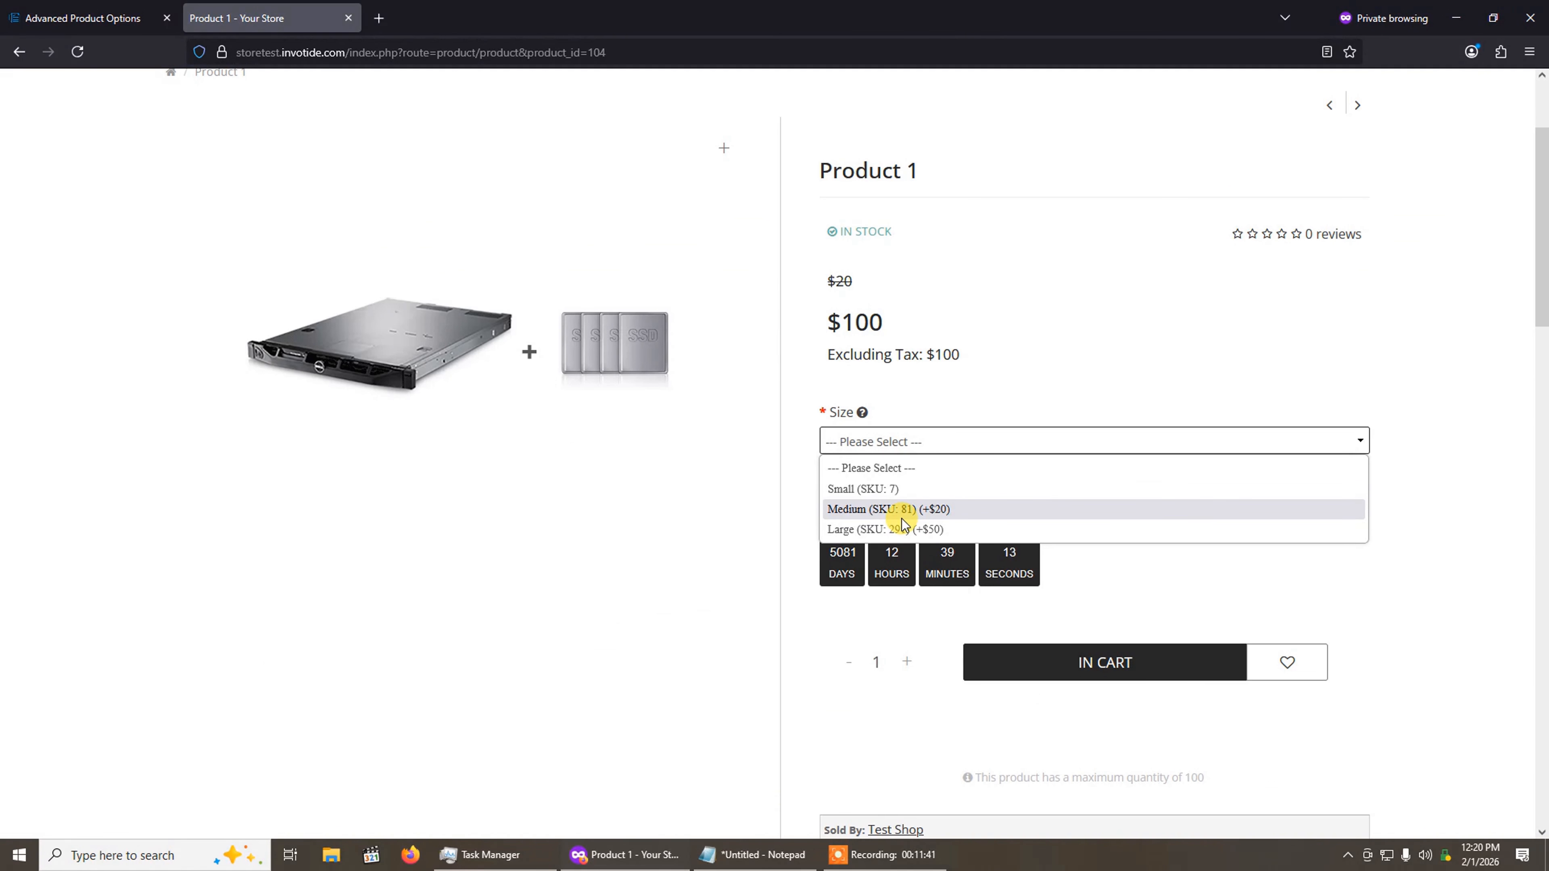
pyautogui.click(998, 369)
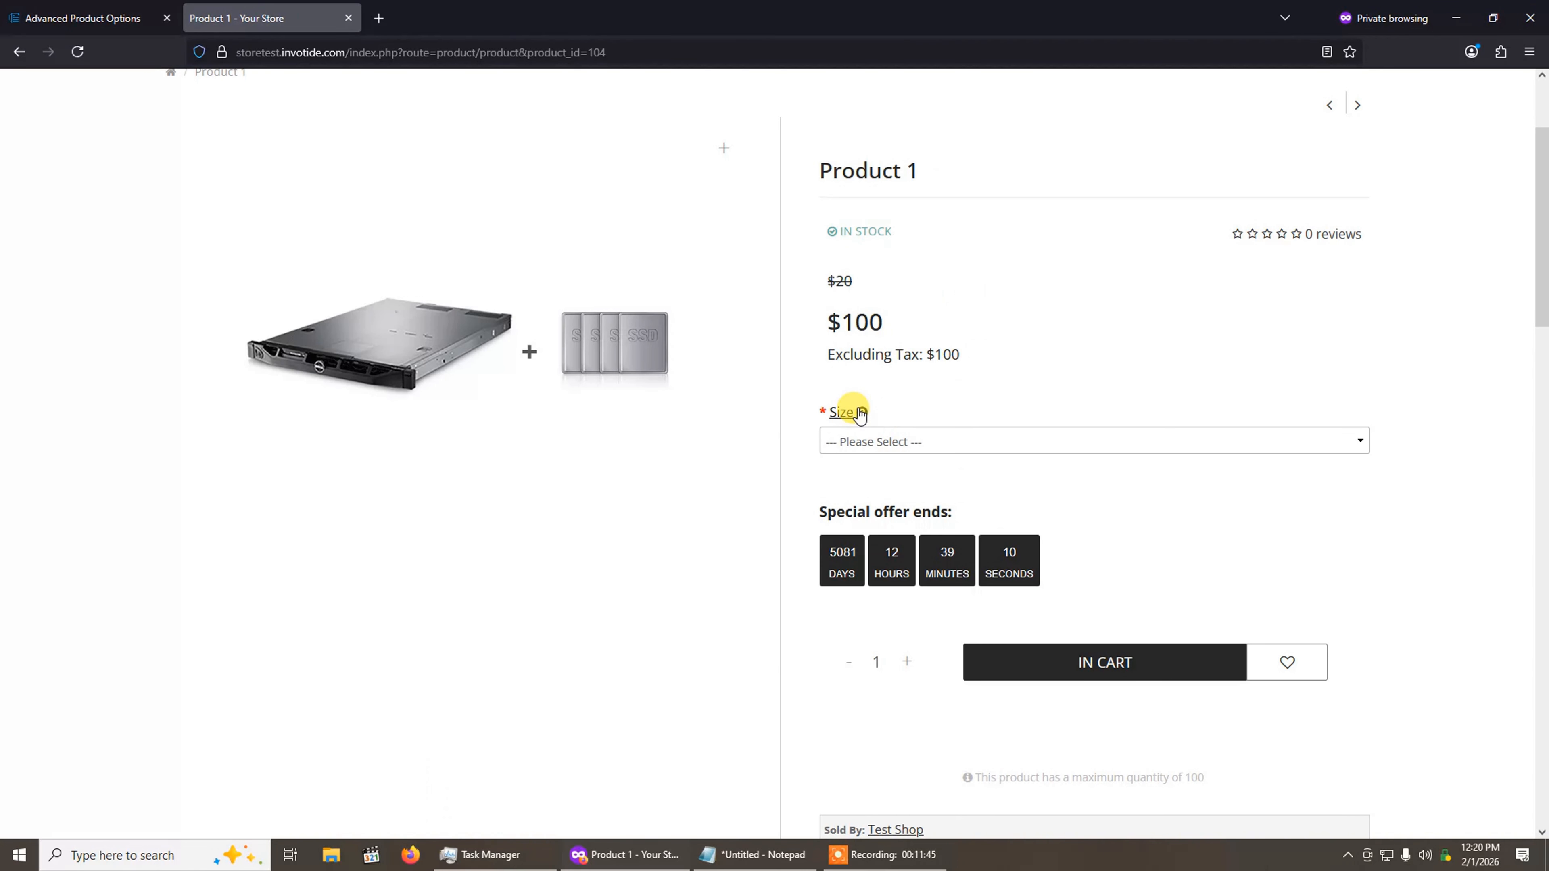
pyautogui.click(901, 441)
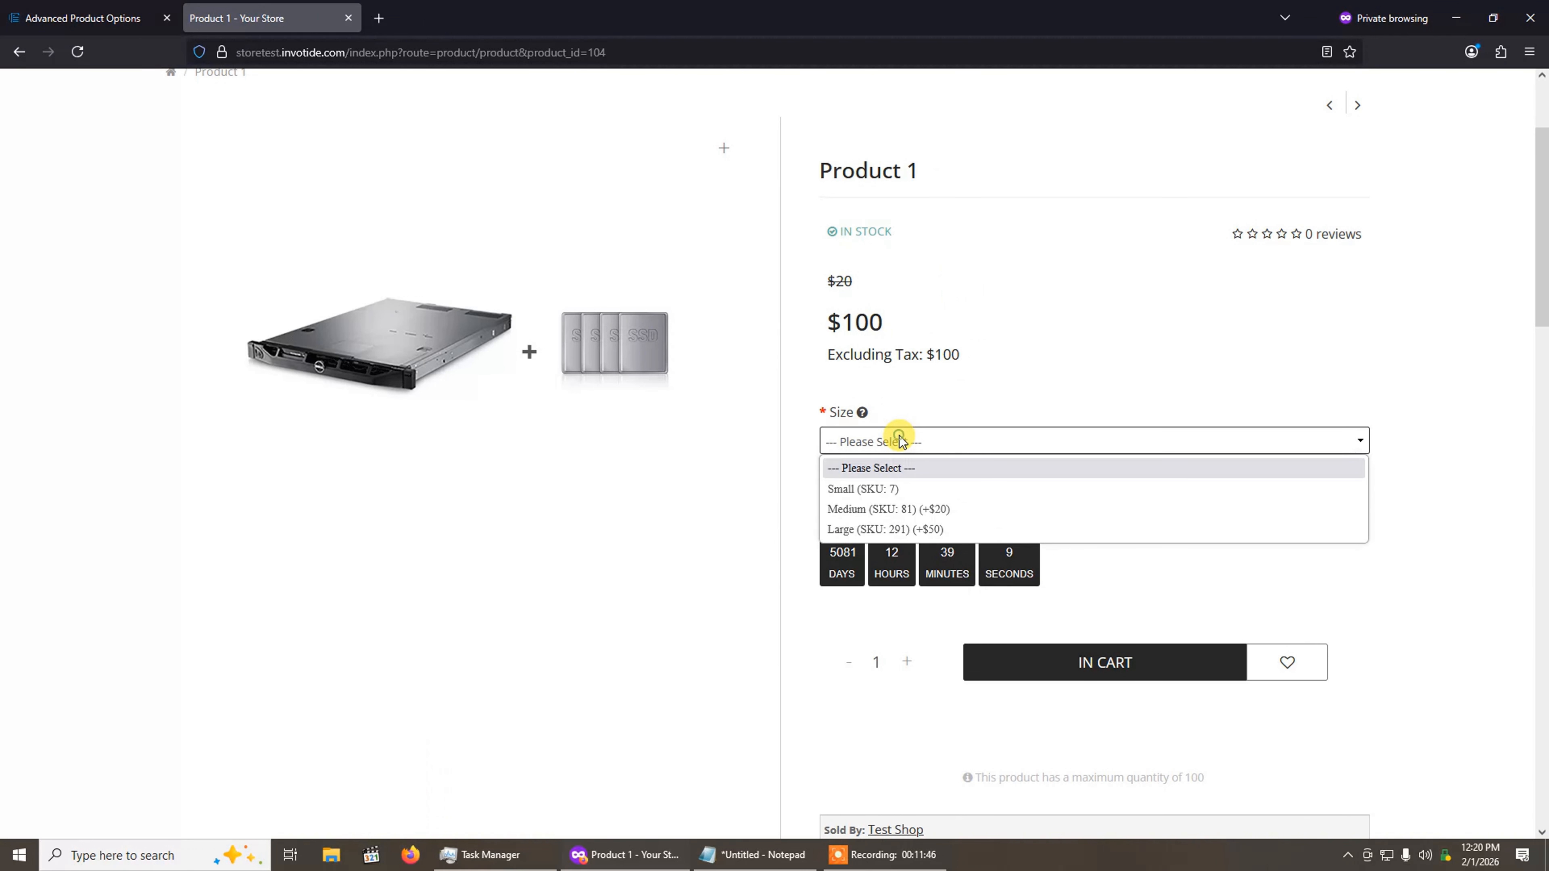
pyautogui.click(912, 509)
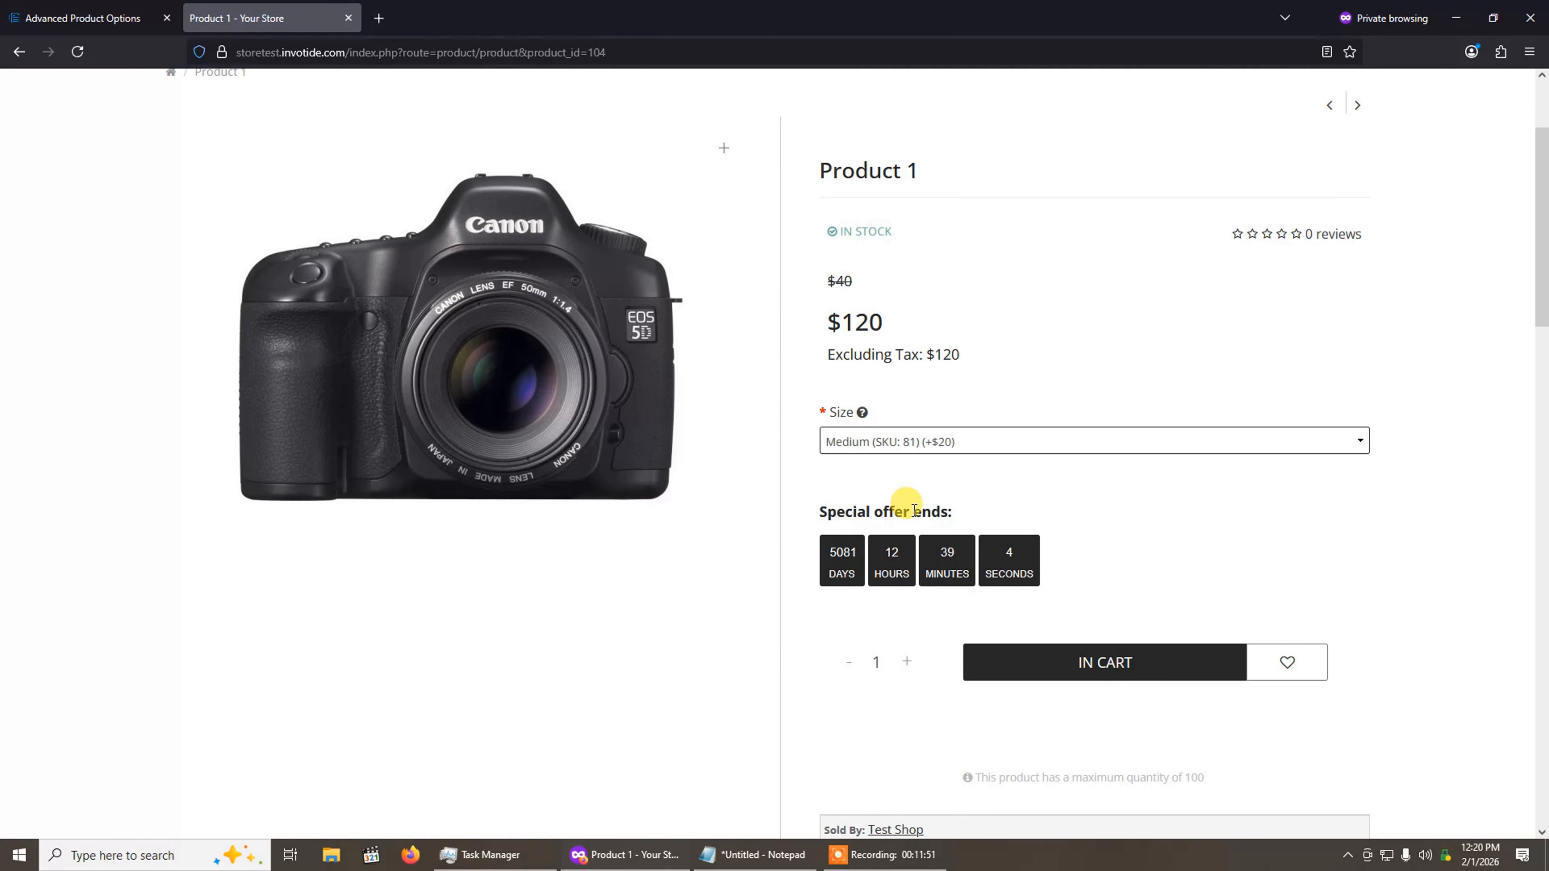
# Step: Check Product 1's Size choices in the storefront and open the Options section of Product 1 in the store admin
pyautogui.scroll(3, 536, 293)
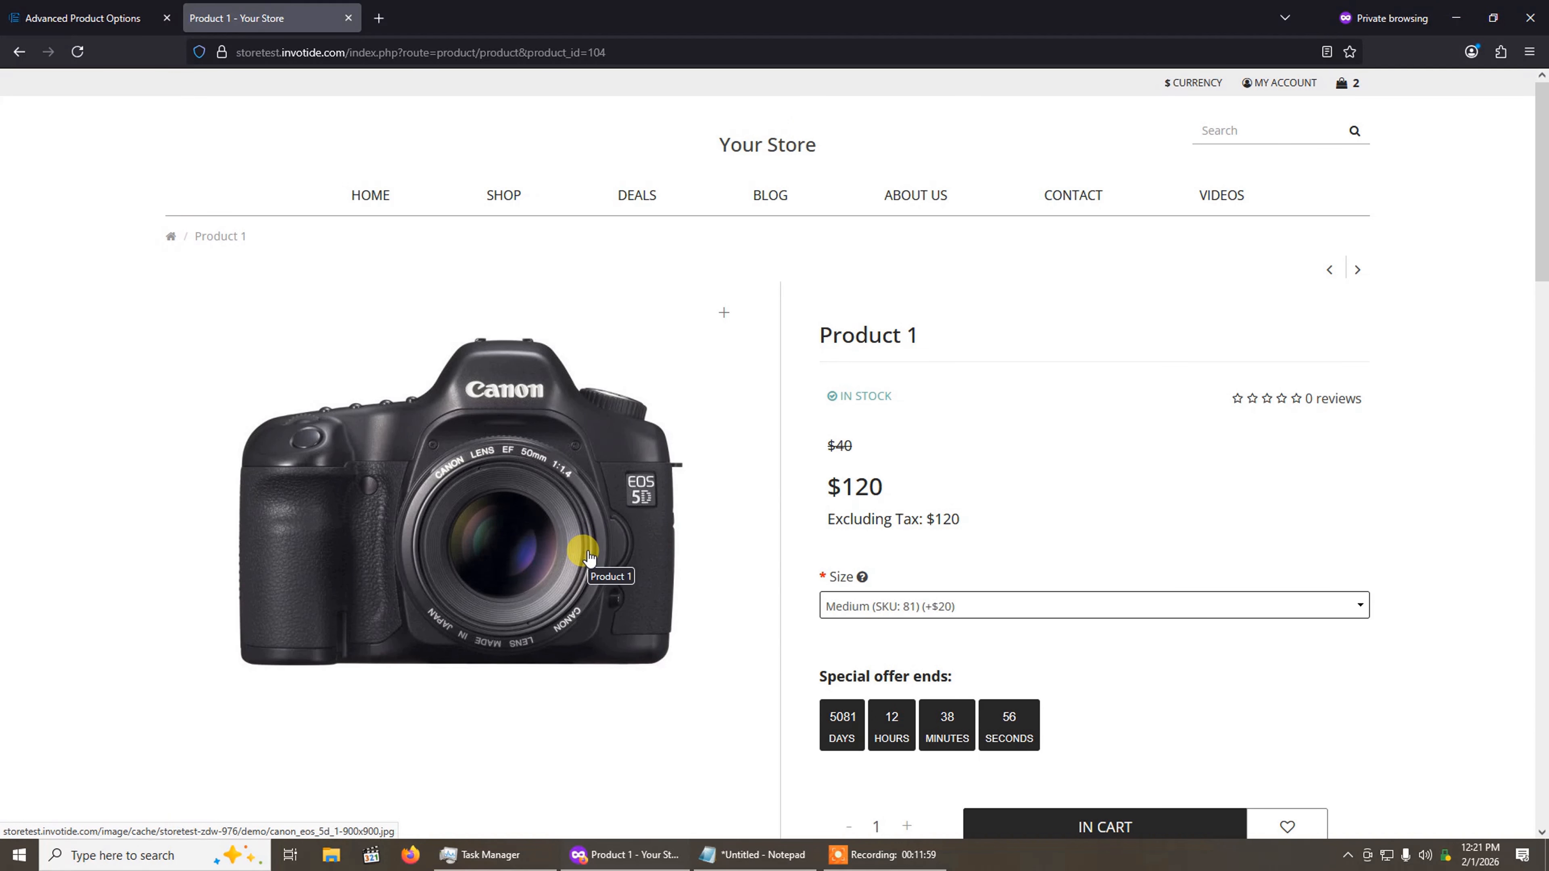
pyautogui.click(865, 607)
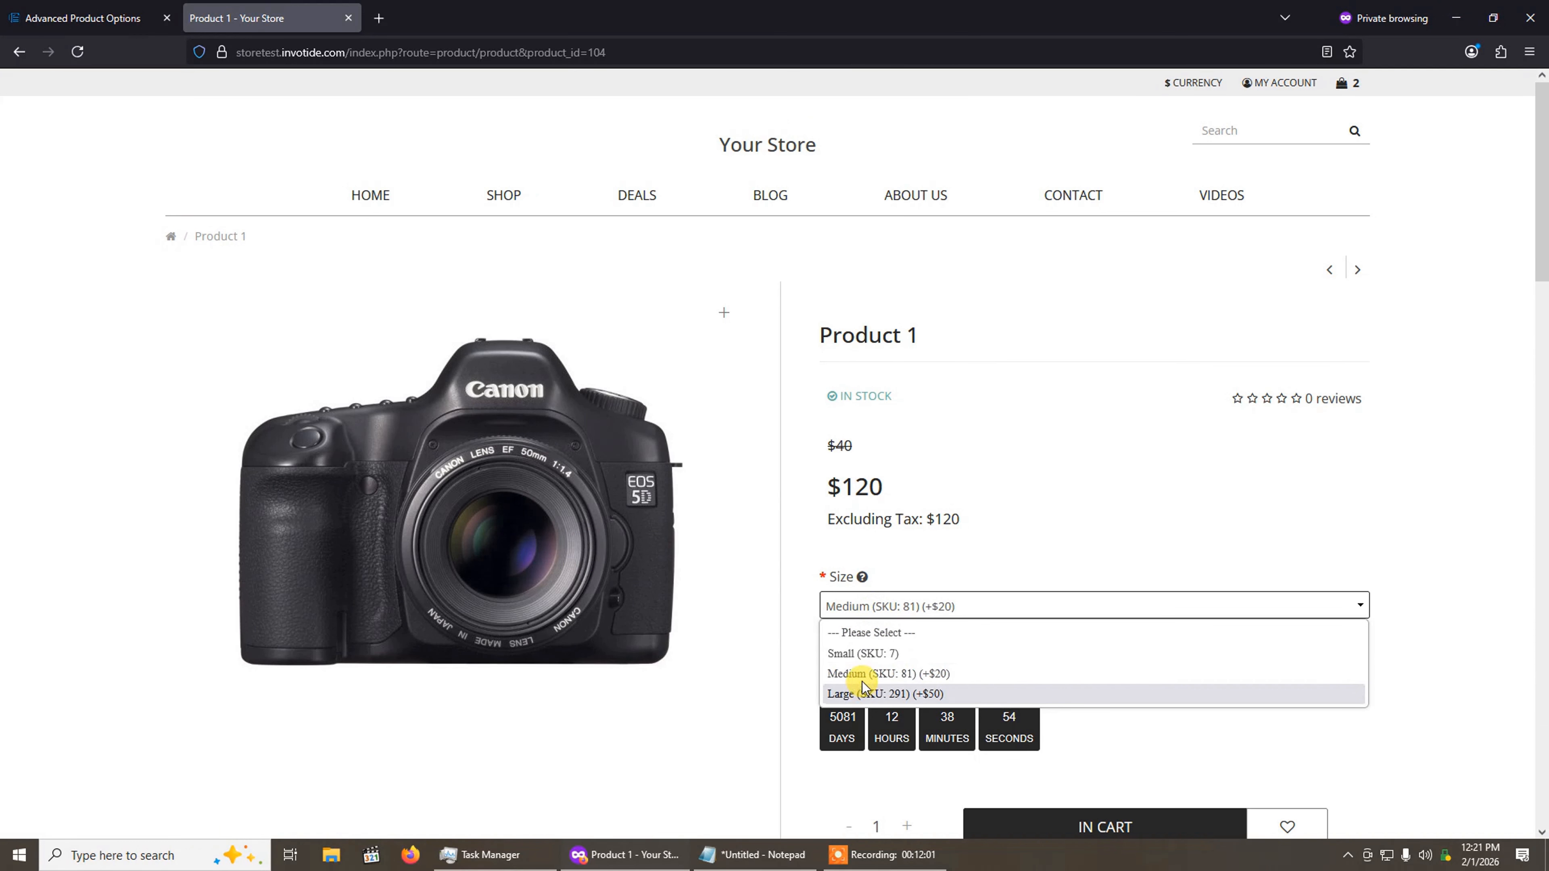
pyautogui.click(119, 8)
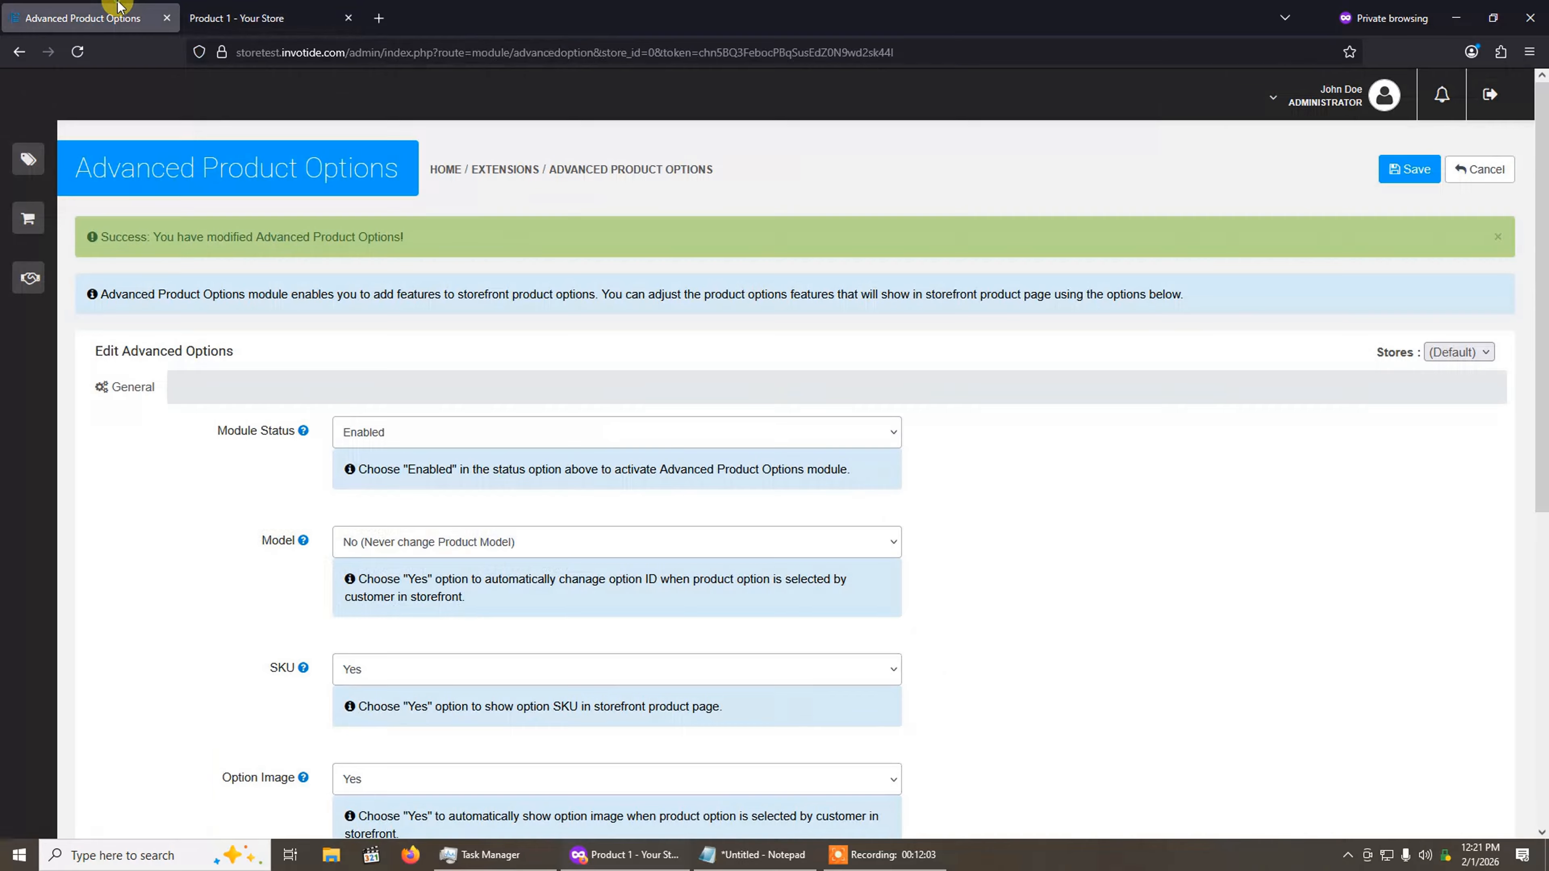
pyautogui.moveTo(40, 127)
pyautogui.click(40, 159)
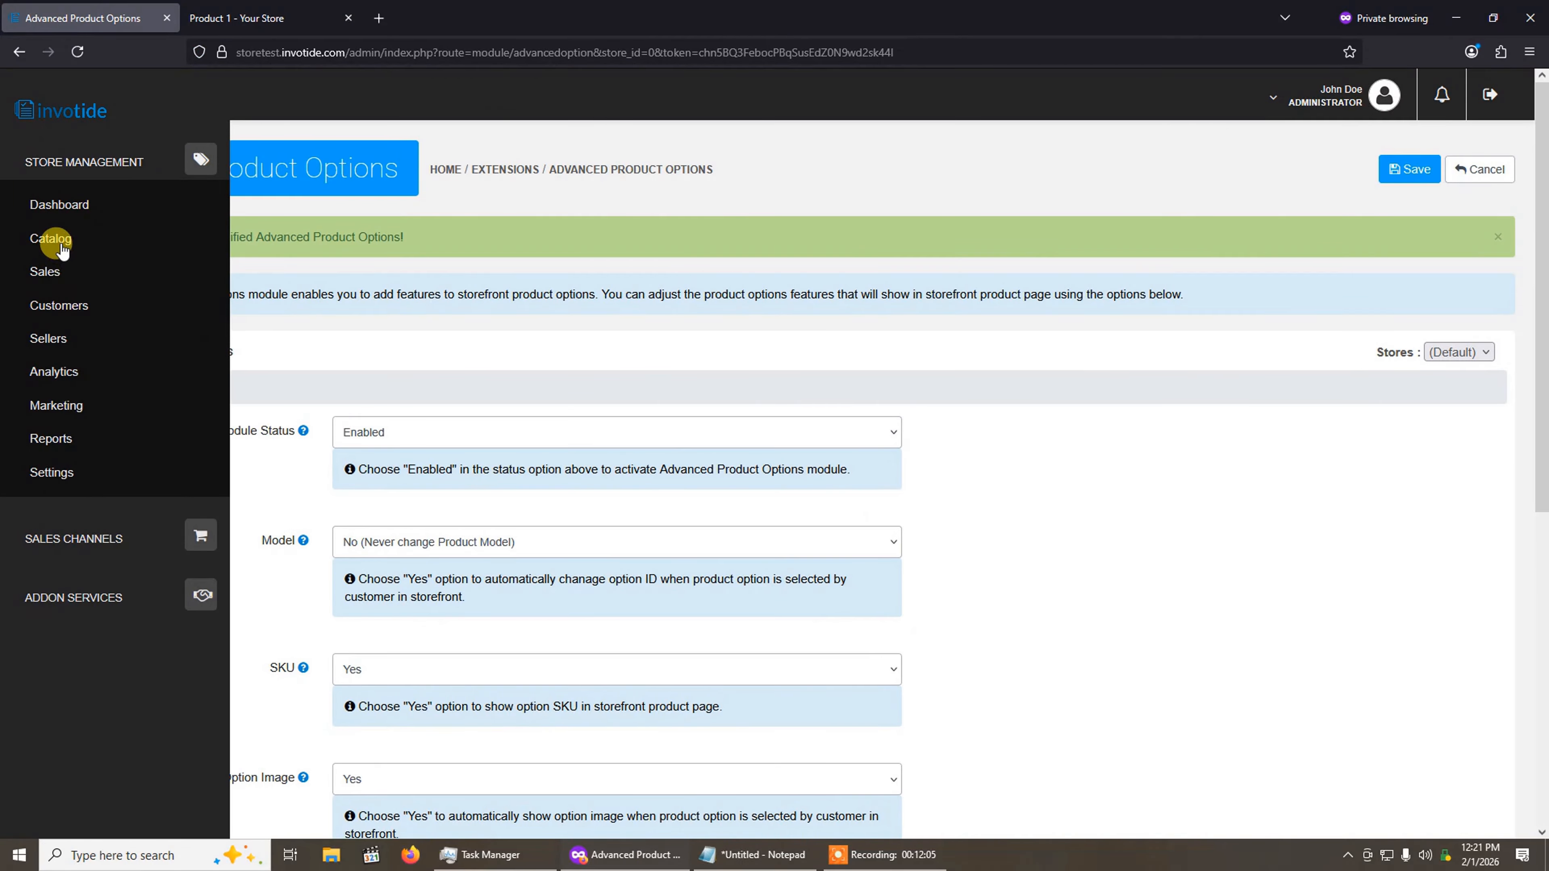
pyautogui.click(61, 248)
pyautogui.click(59, 276)
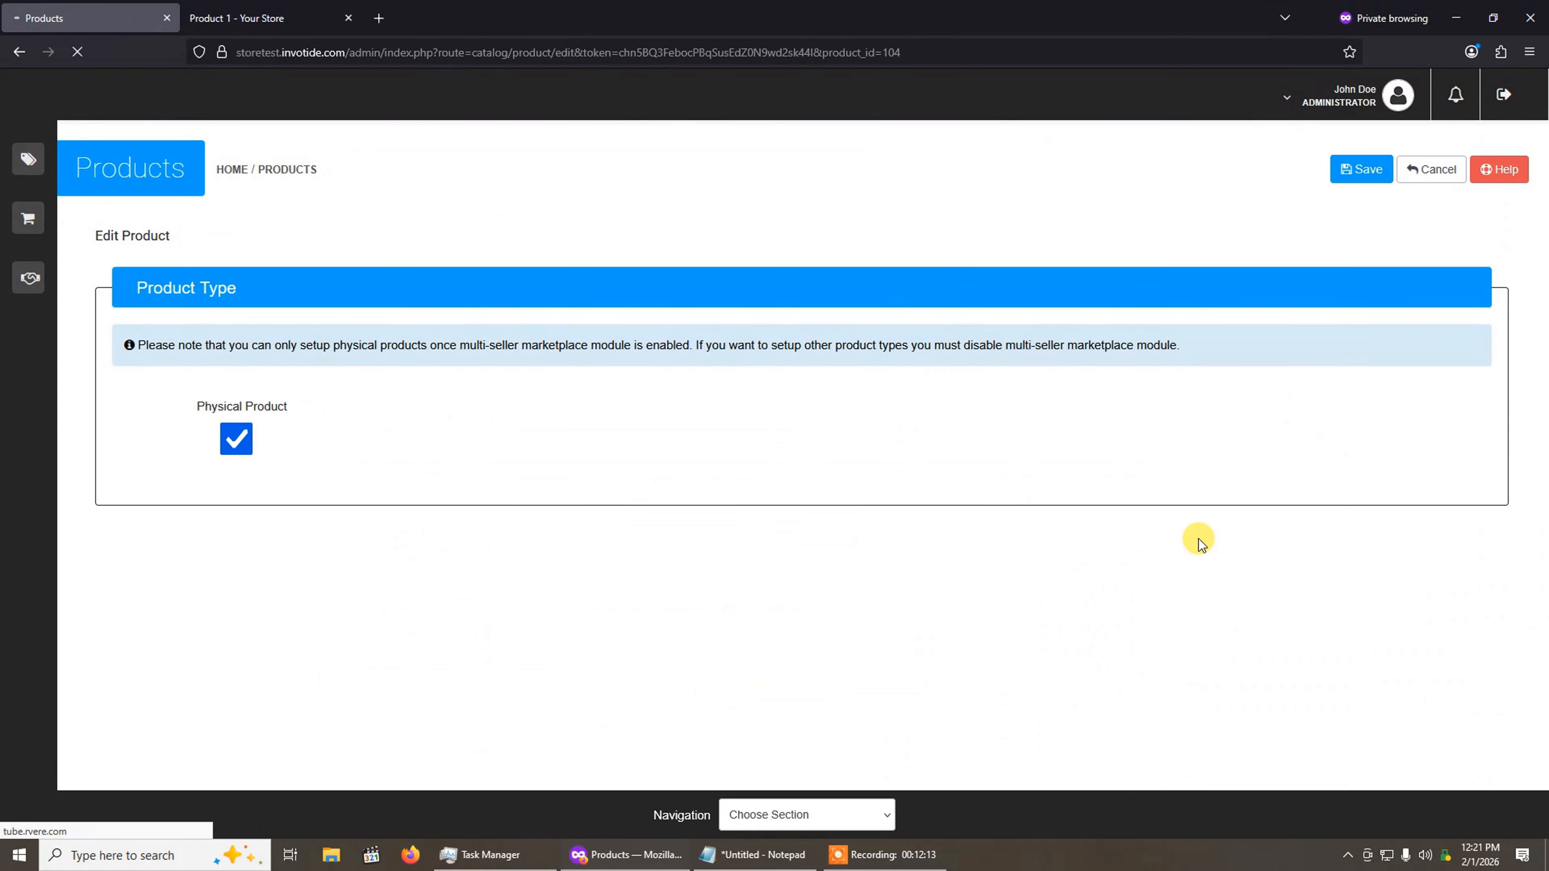
pyautogui.click(796, 814)
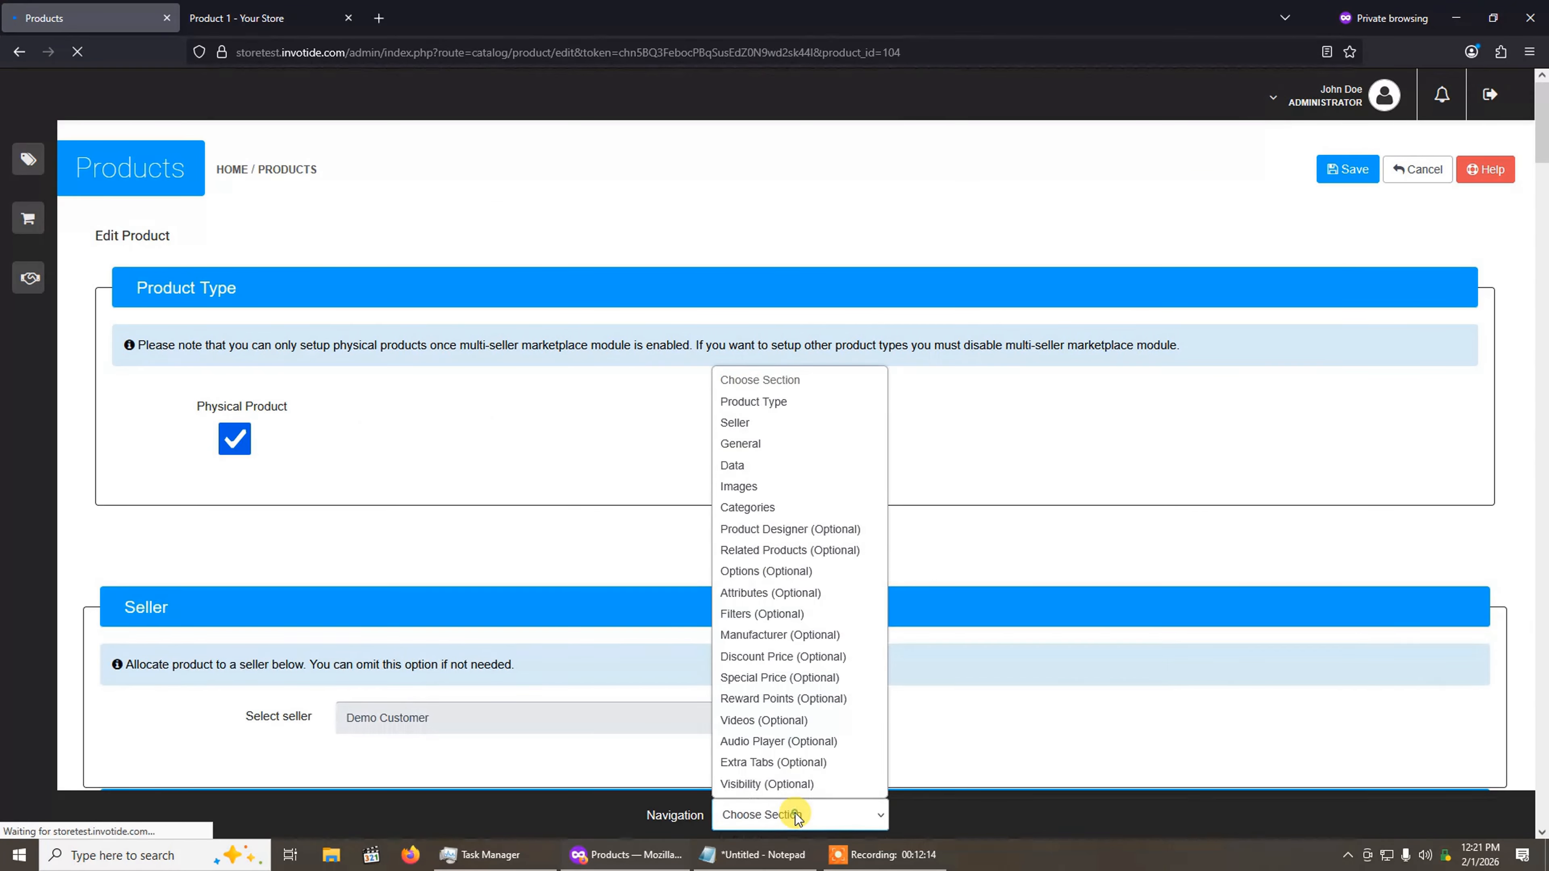
pyautogui.click(763, 572)
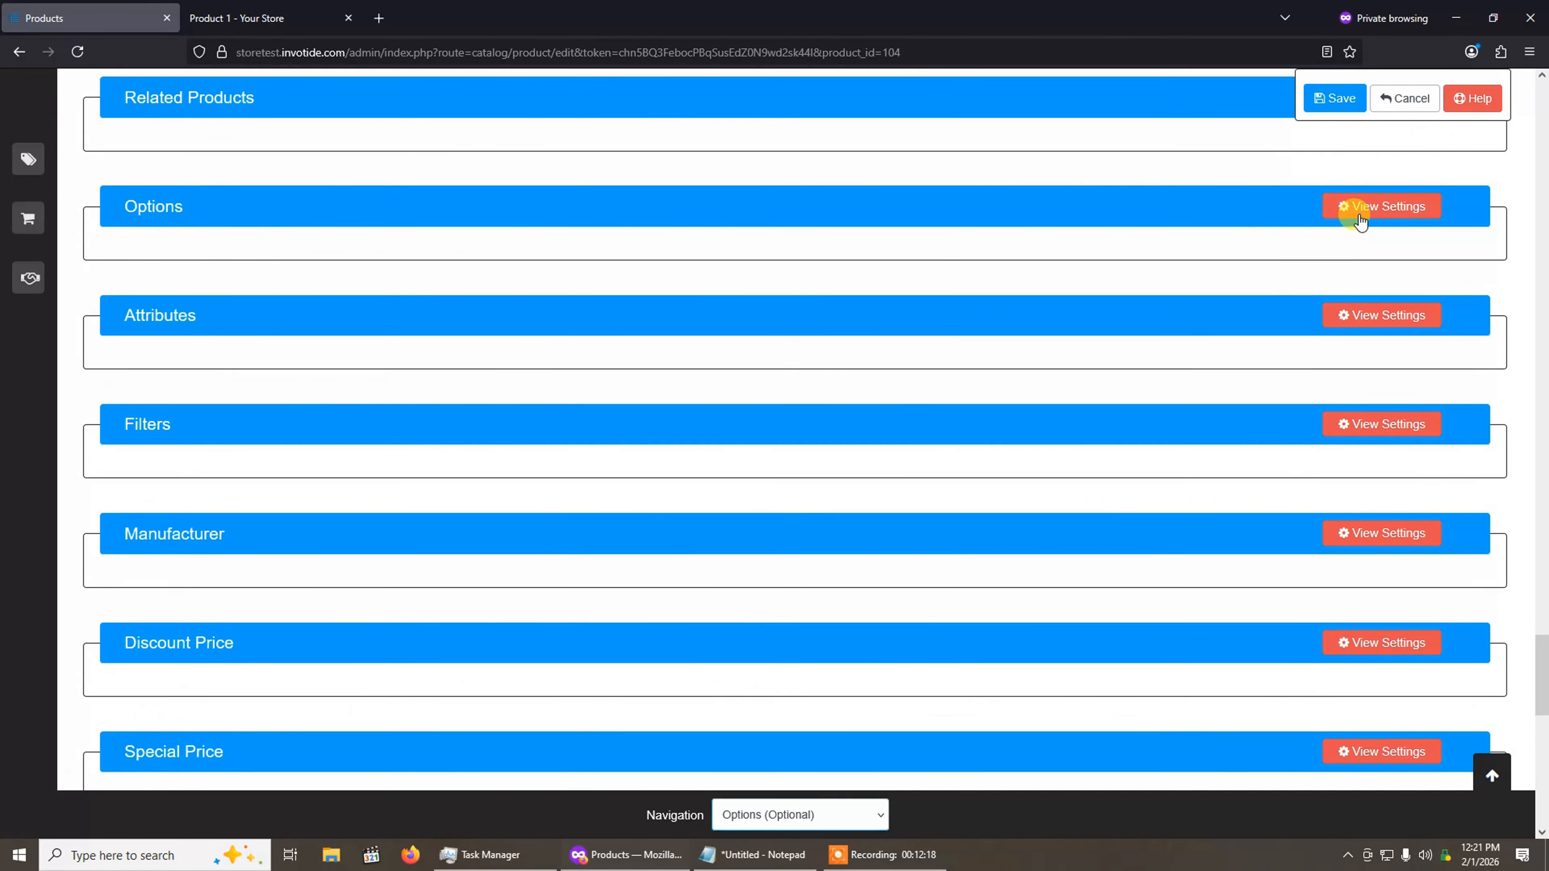
pyautogui.click(1357, 207)
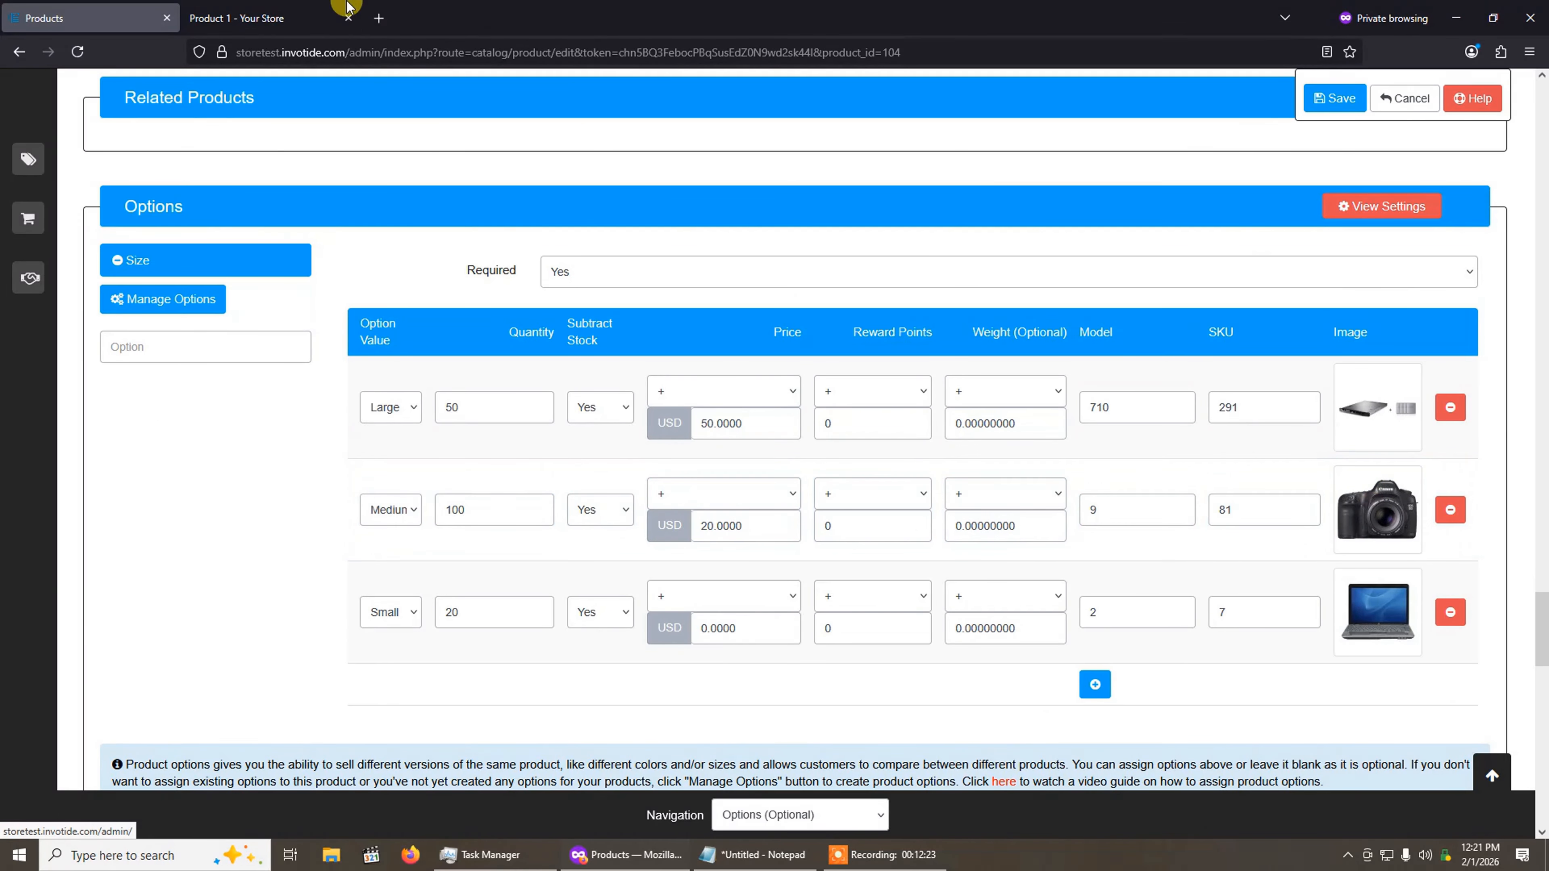
# Step: Select the Large size with SKU 291 on Product 1's storefront page and compare it with the option settings in the admin
pyautogui.click(214, 17)
pyautogui.click(951, 607)
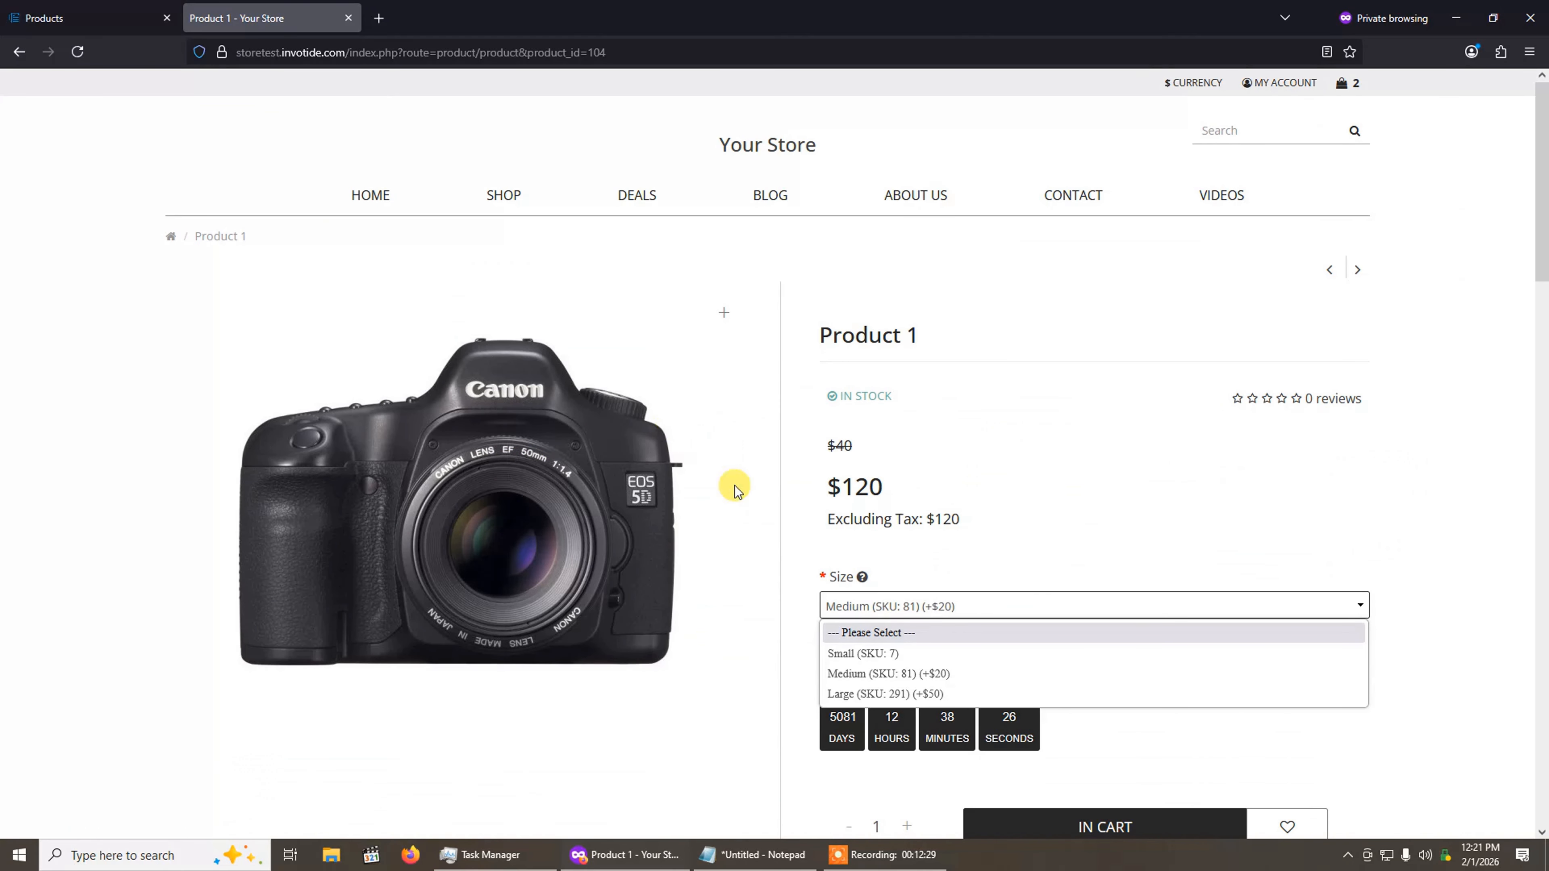
pyautogui.click(906, 694)
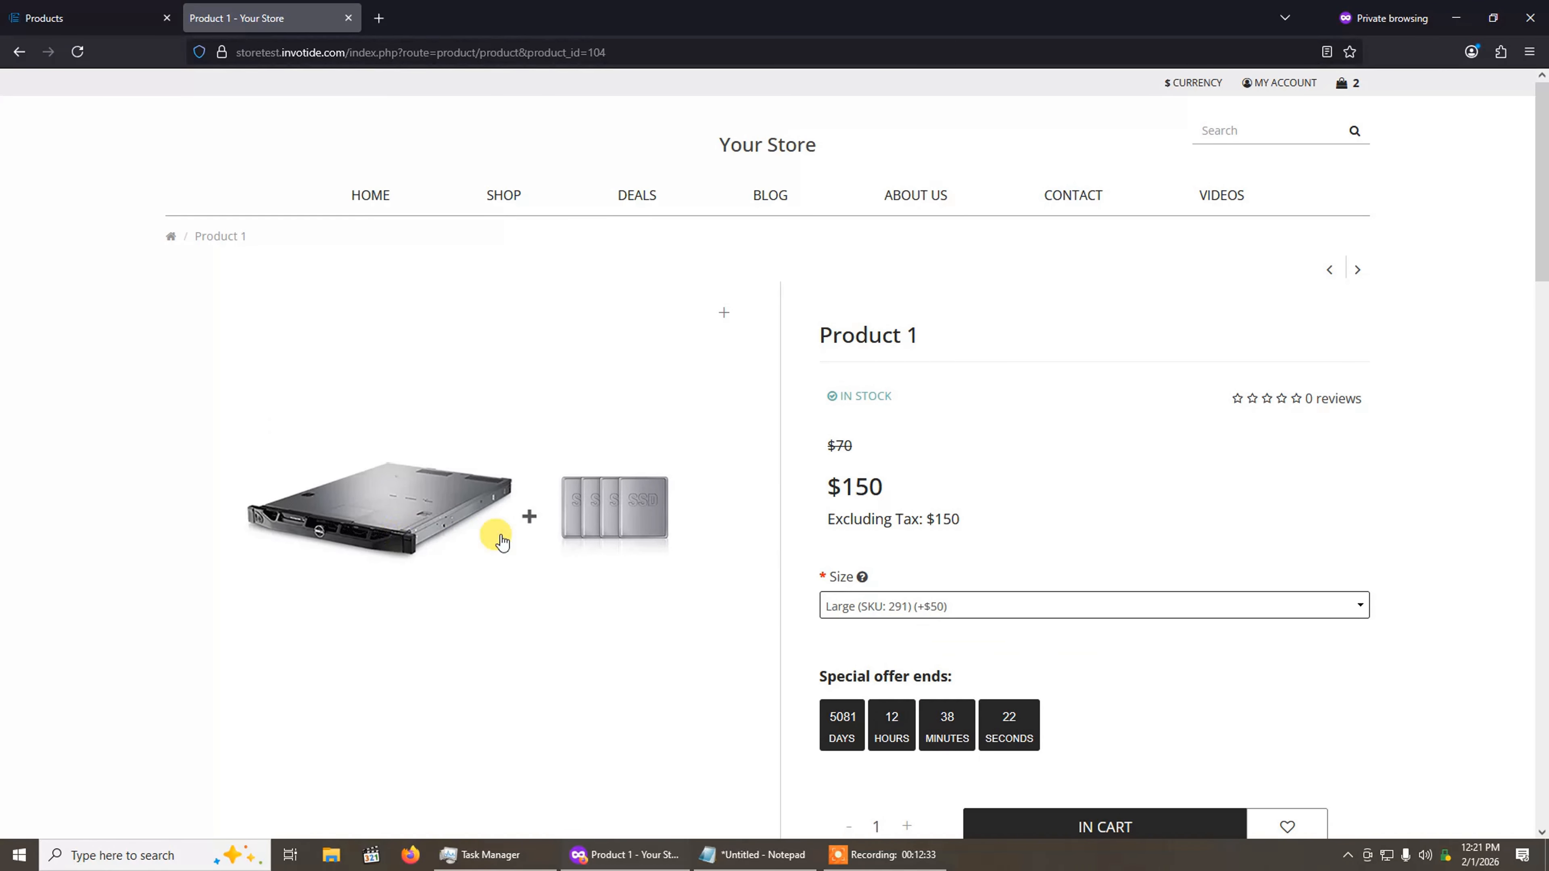
pyautogui.click(87, 9)
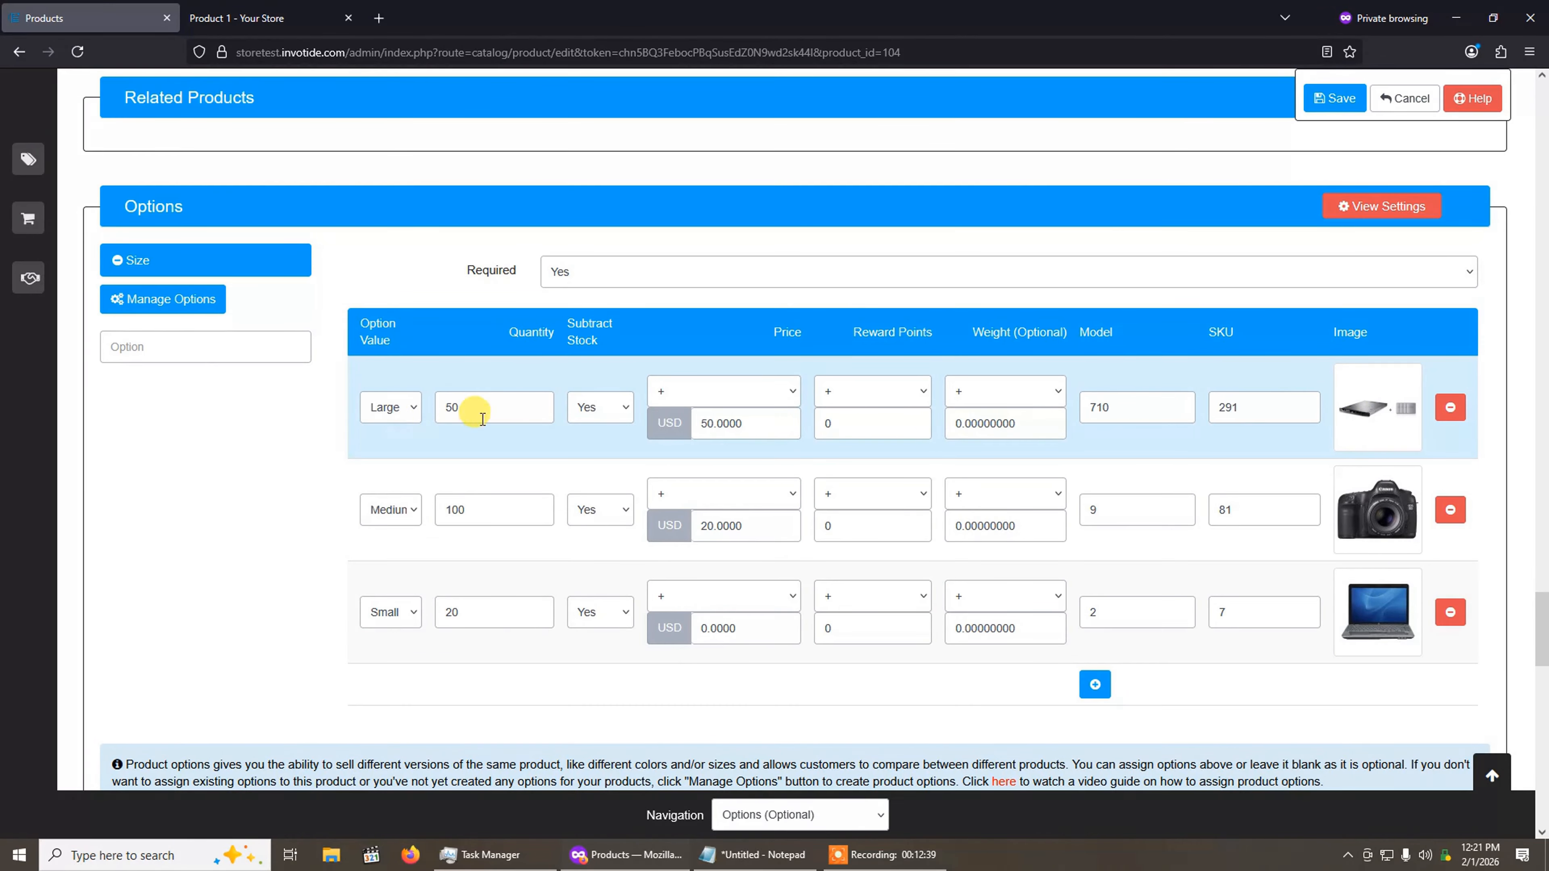
# Step: Select the Small size and the Medium size on Product 1's storefront page to check their images and prices
pyautogui.click(293, 18)
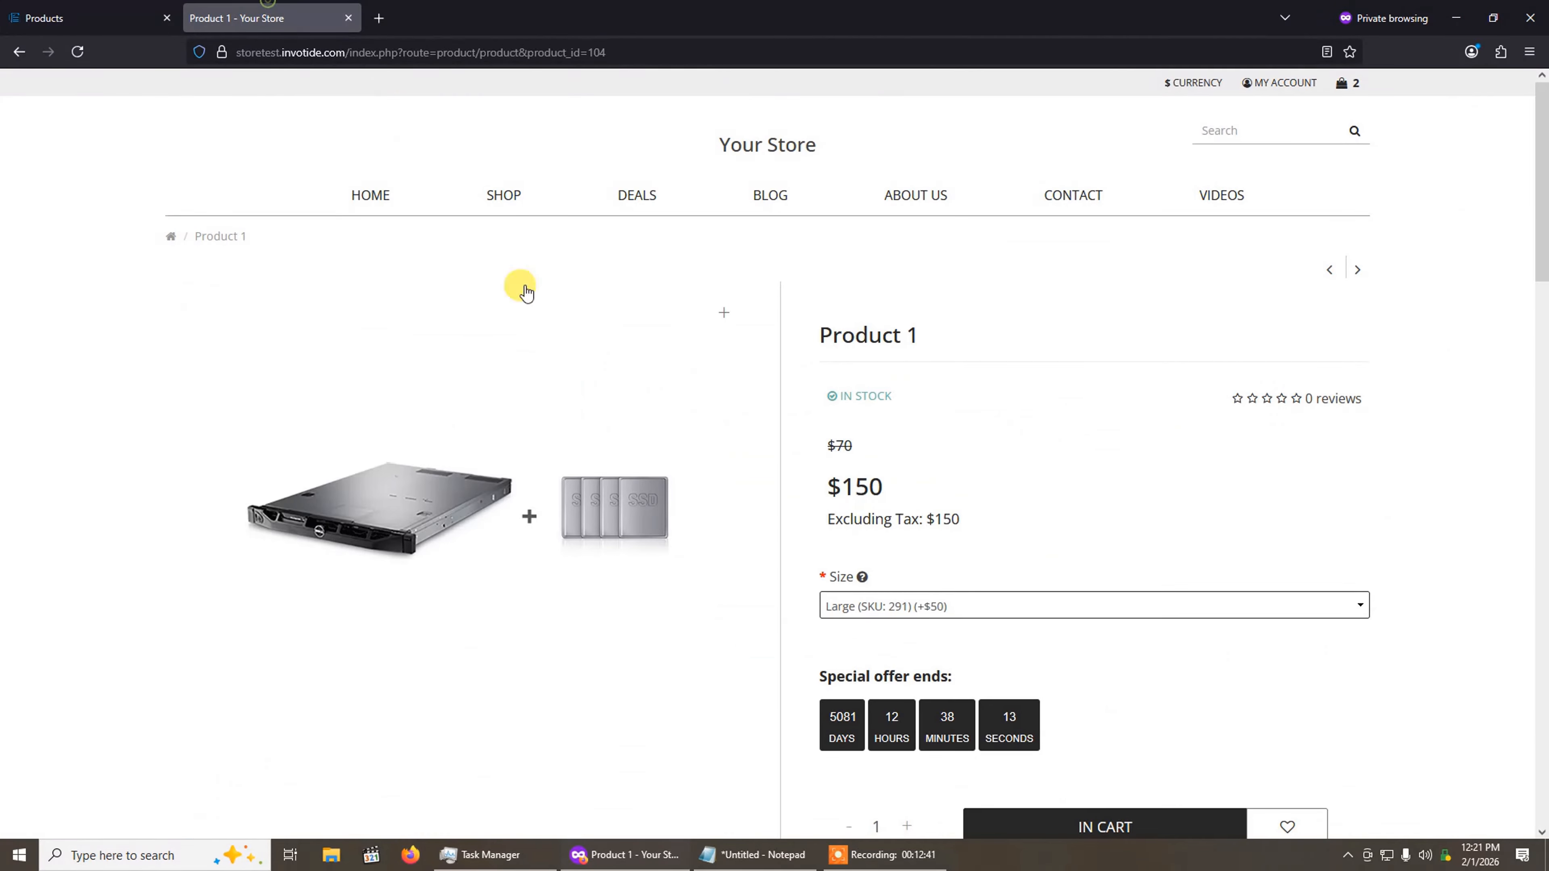
pyautogui.click(899, 606)
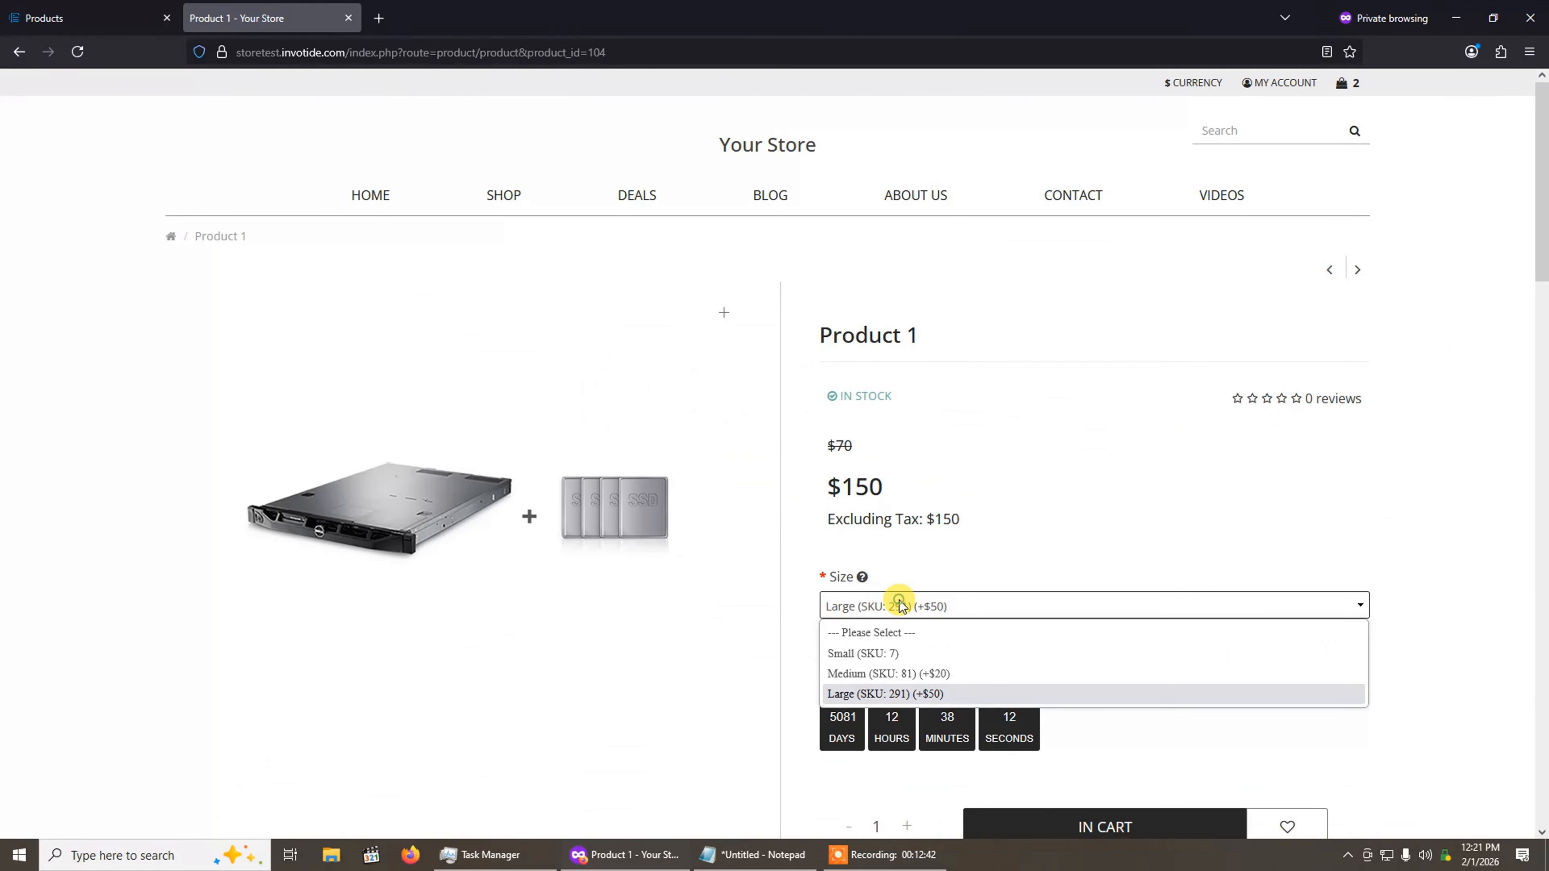
pyautogui.click(912, 655)
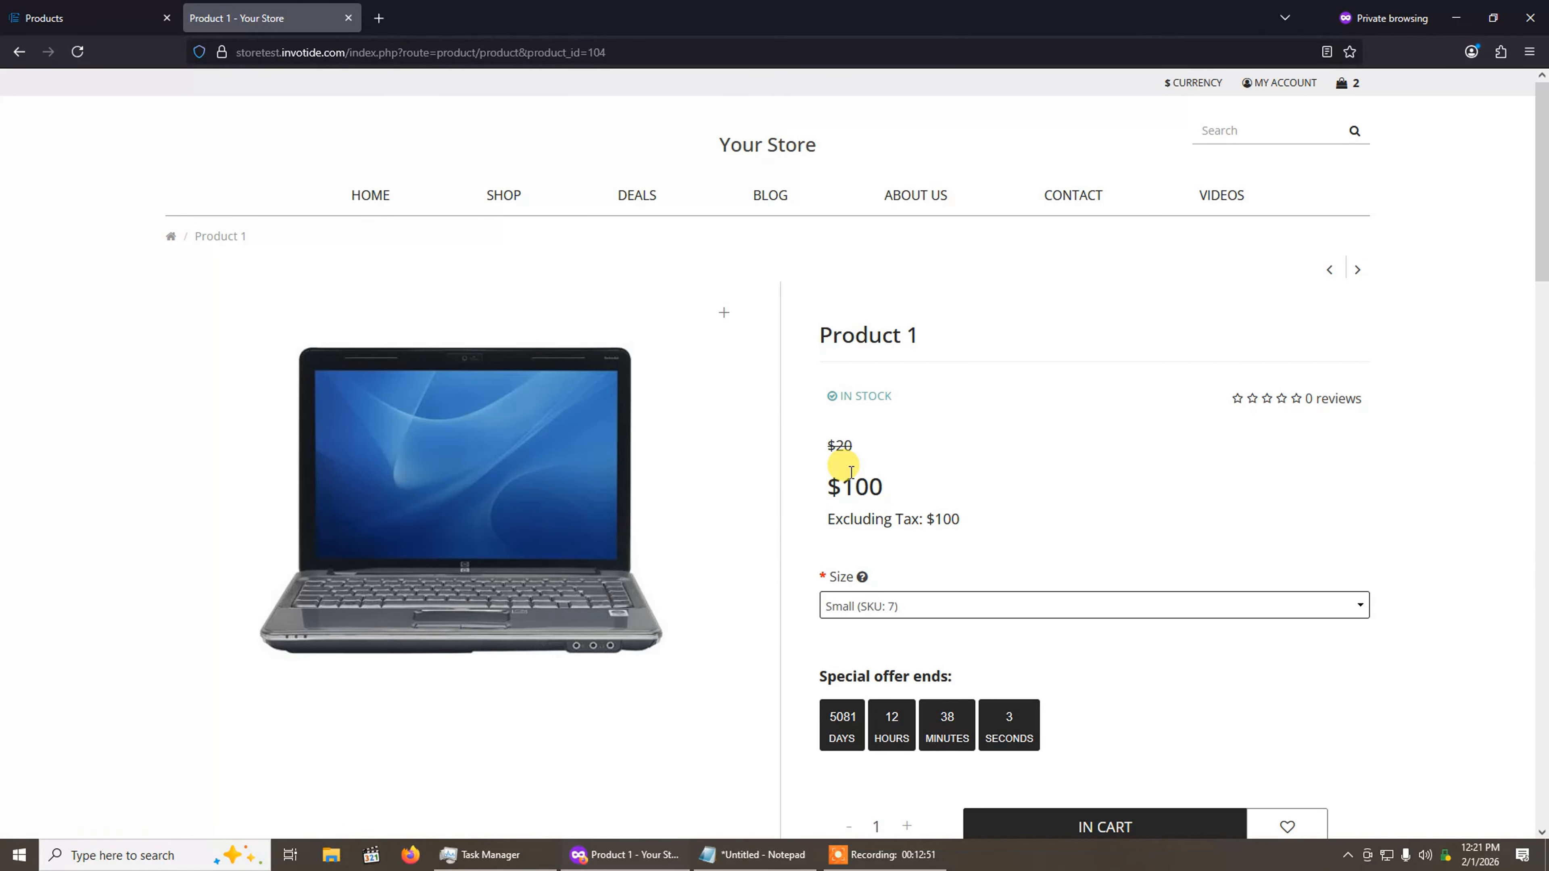
pyautogui.click(907, 606)
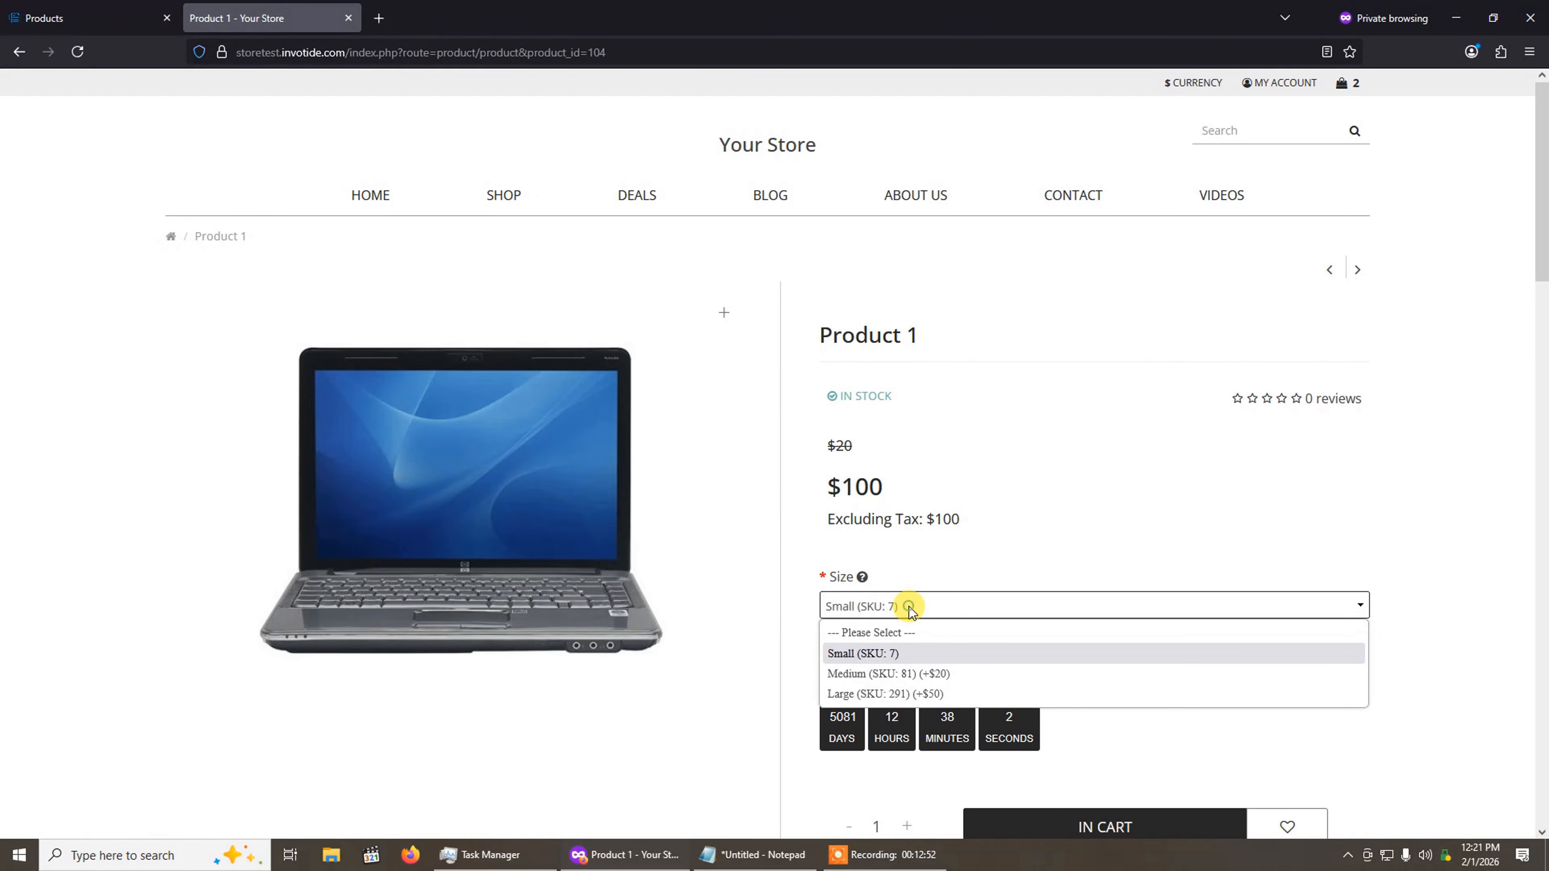
pyautogui.click(913, 671)
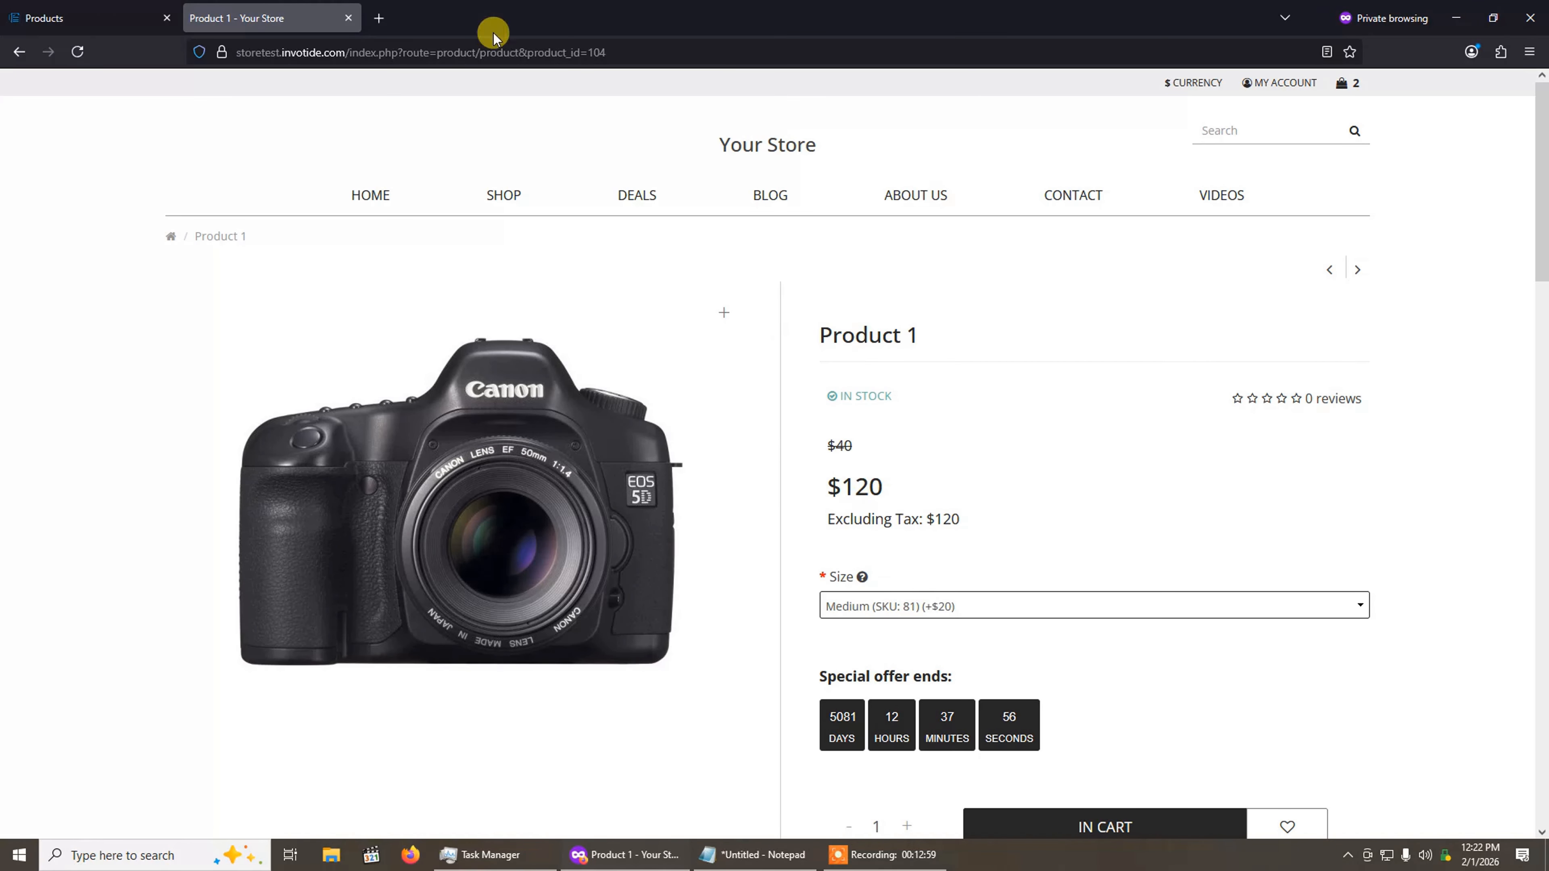
# Step: Find the Advanced Product Option module under the Store Design modules in the admin by searching for "adva" and open it for editing
pyautogui.click(127, 8)
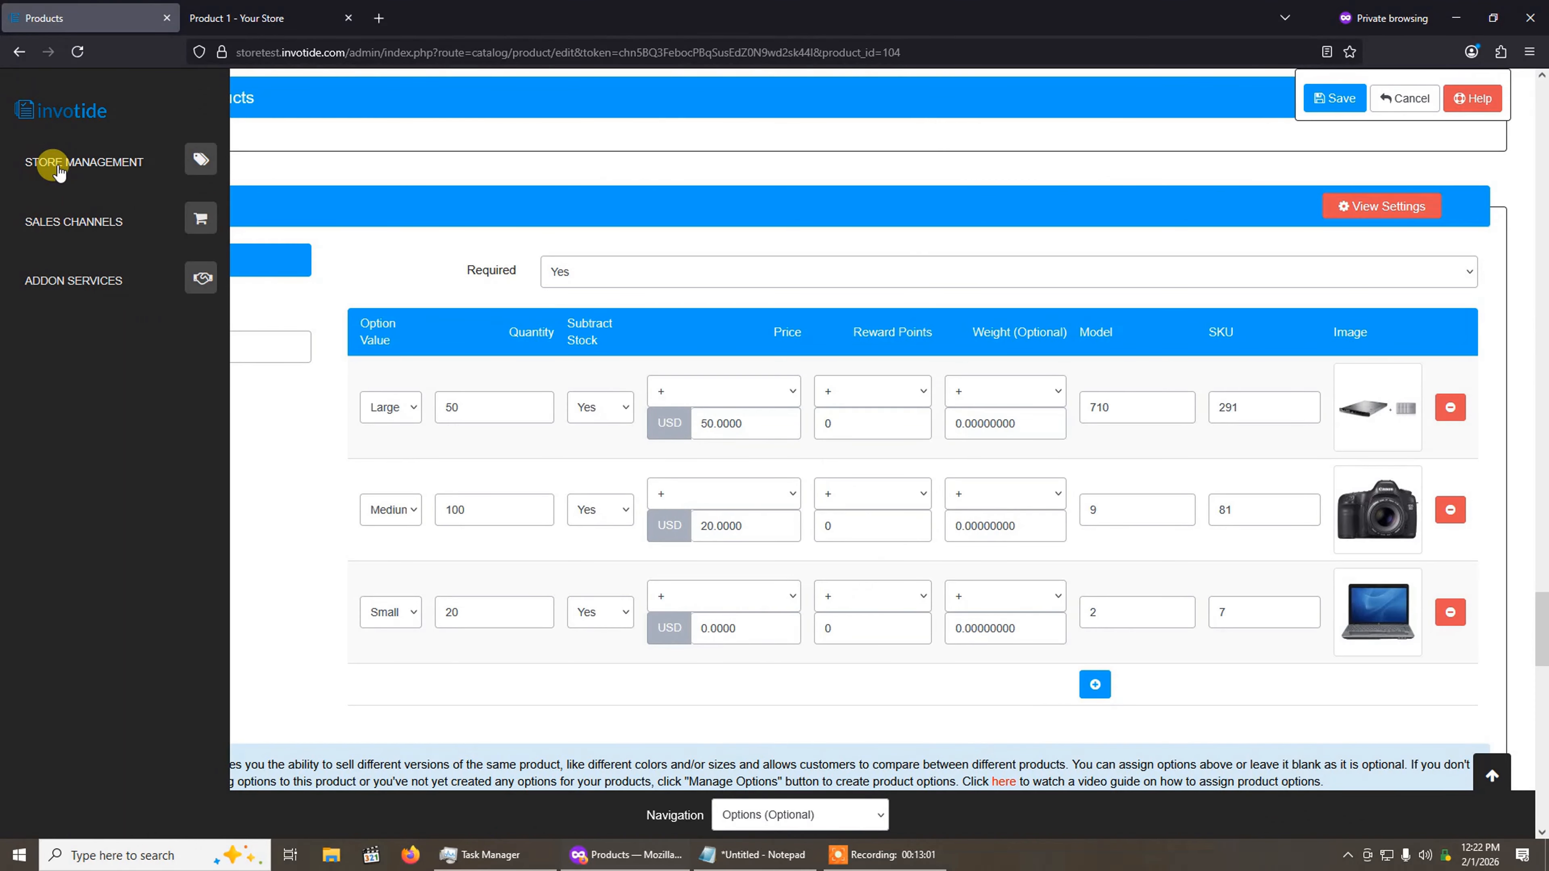
pyautogui.click(60, 164)
pyautogui.click(66, 477)
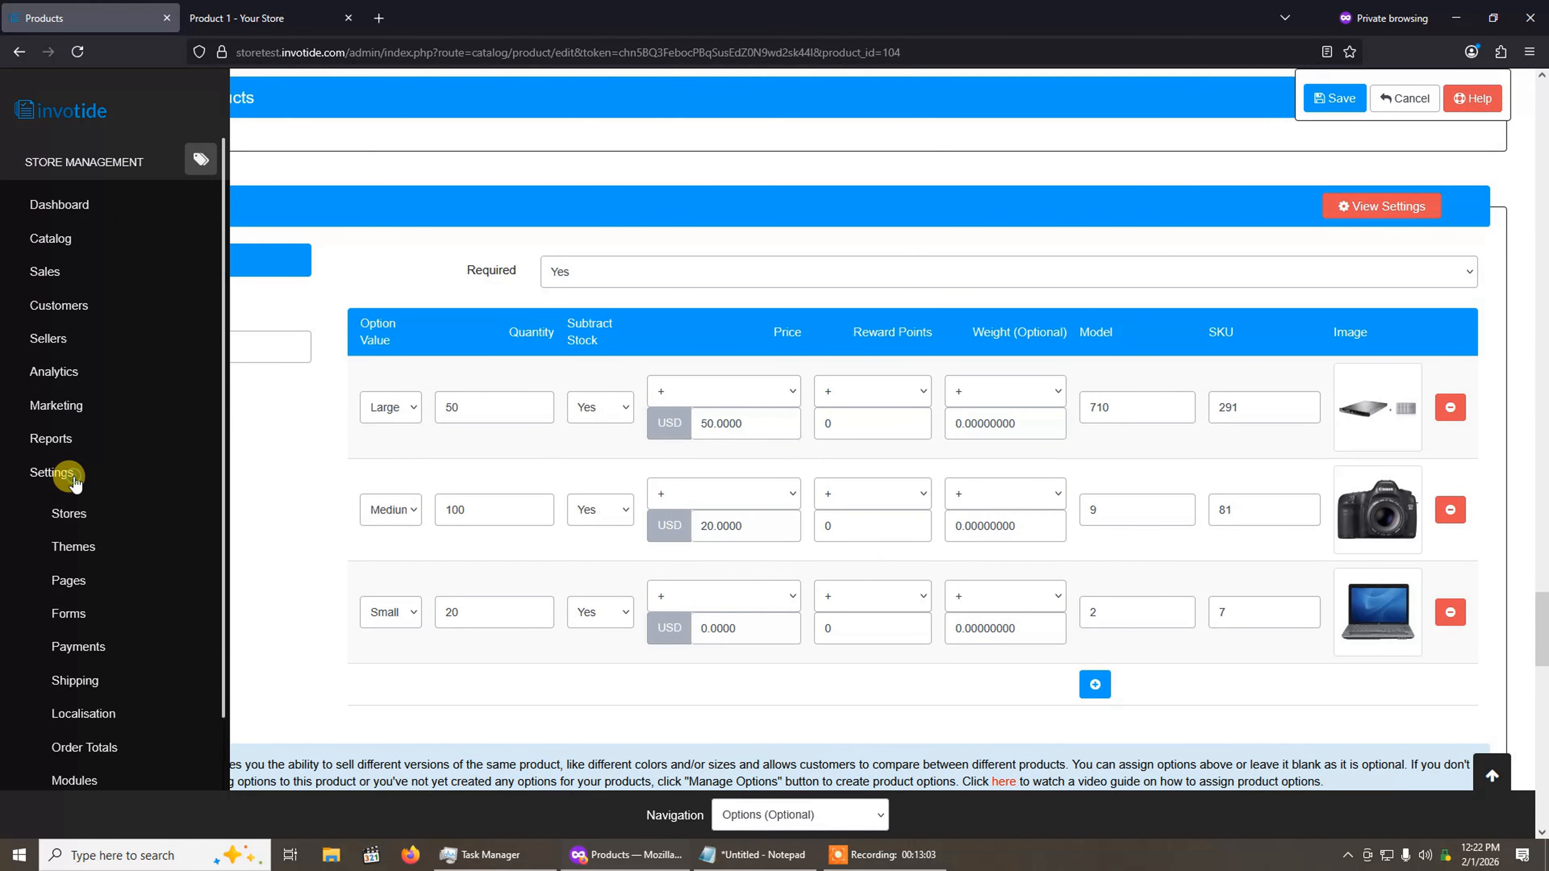
pyautogui.click(114, 776)
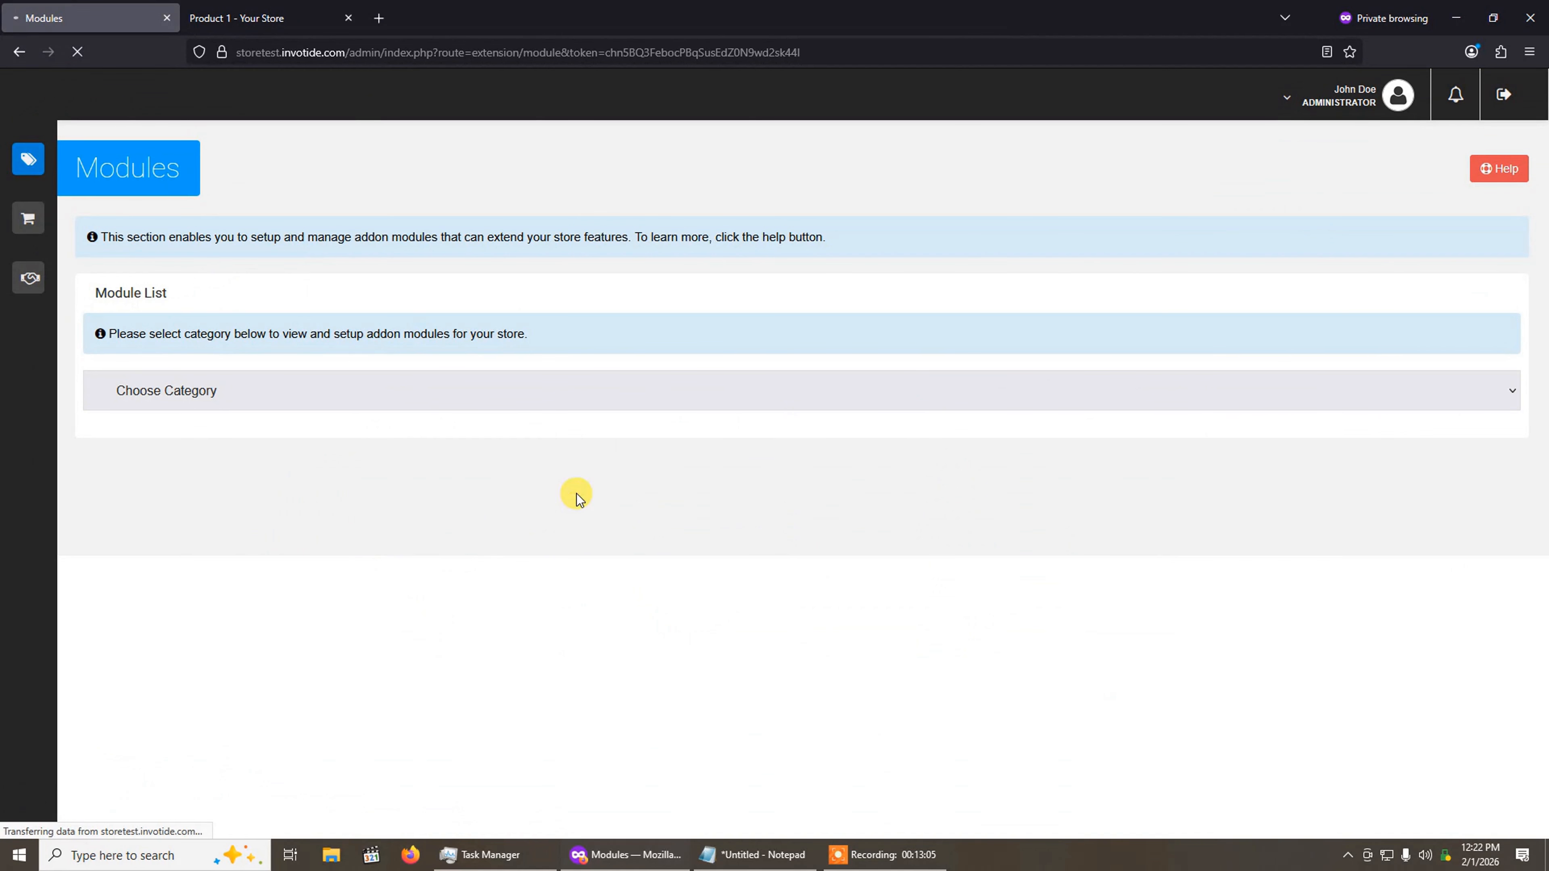
pyautogui.click(365, 385)
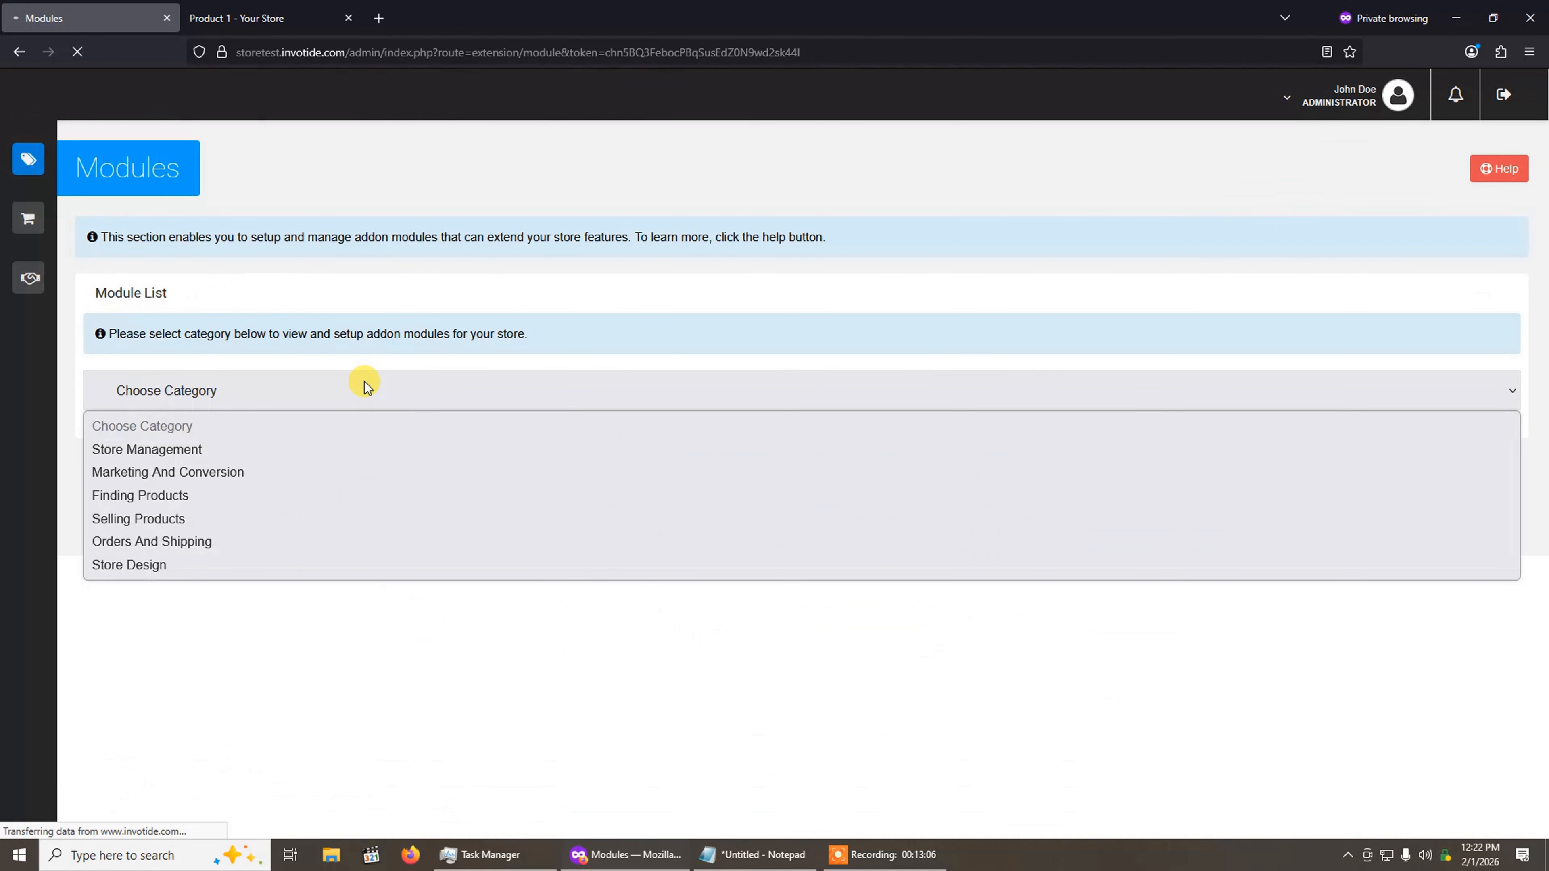
pyautogui.click(273, 566)
pyautogui.click(289, 572)
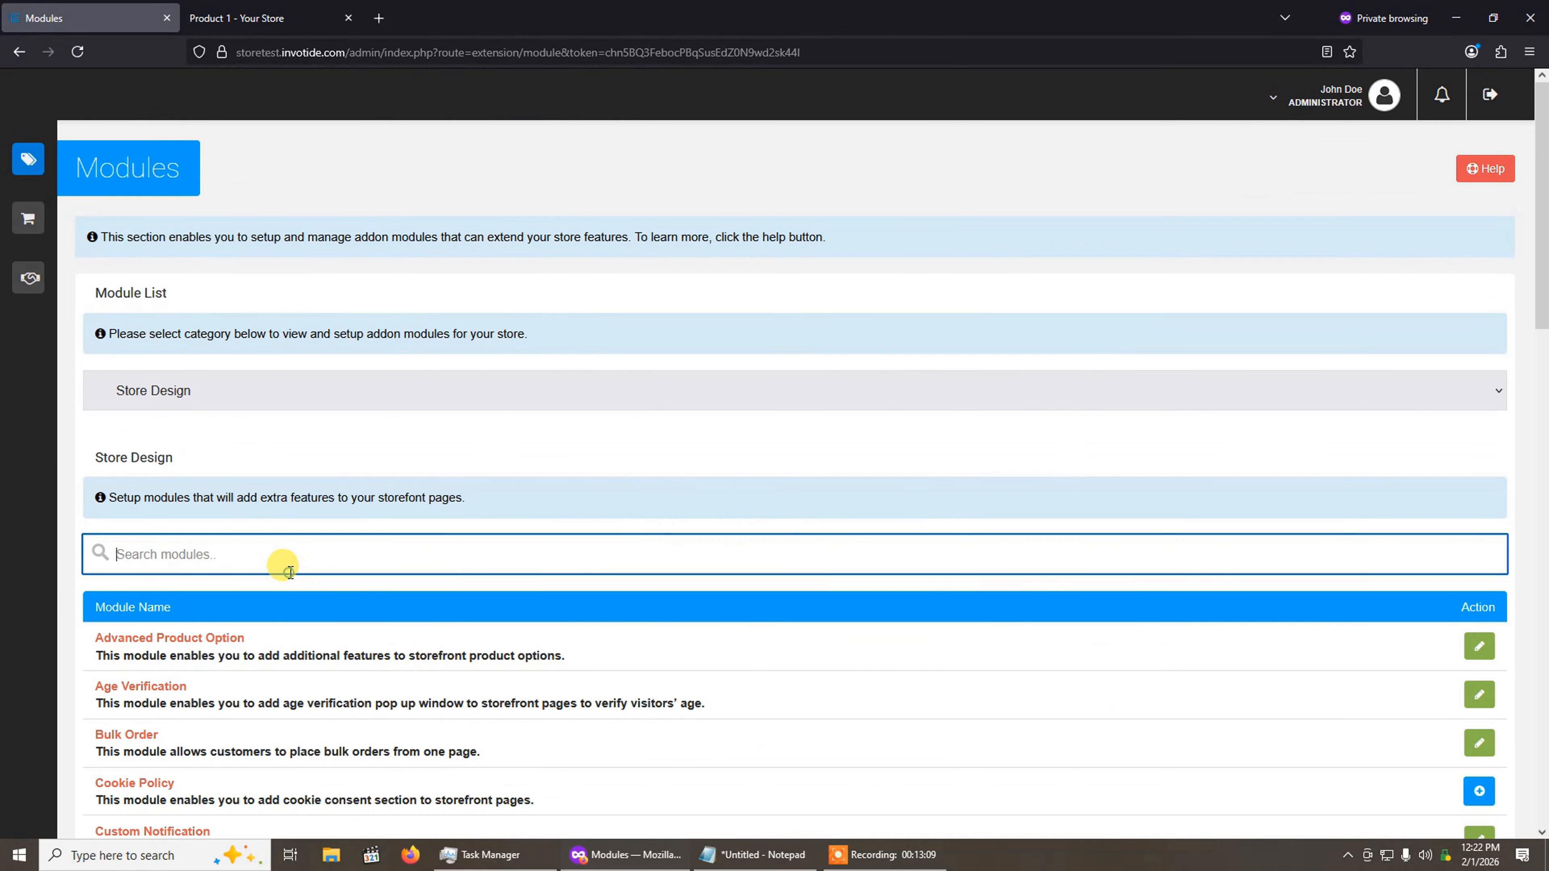
pyautogui.write('adva')
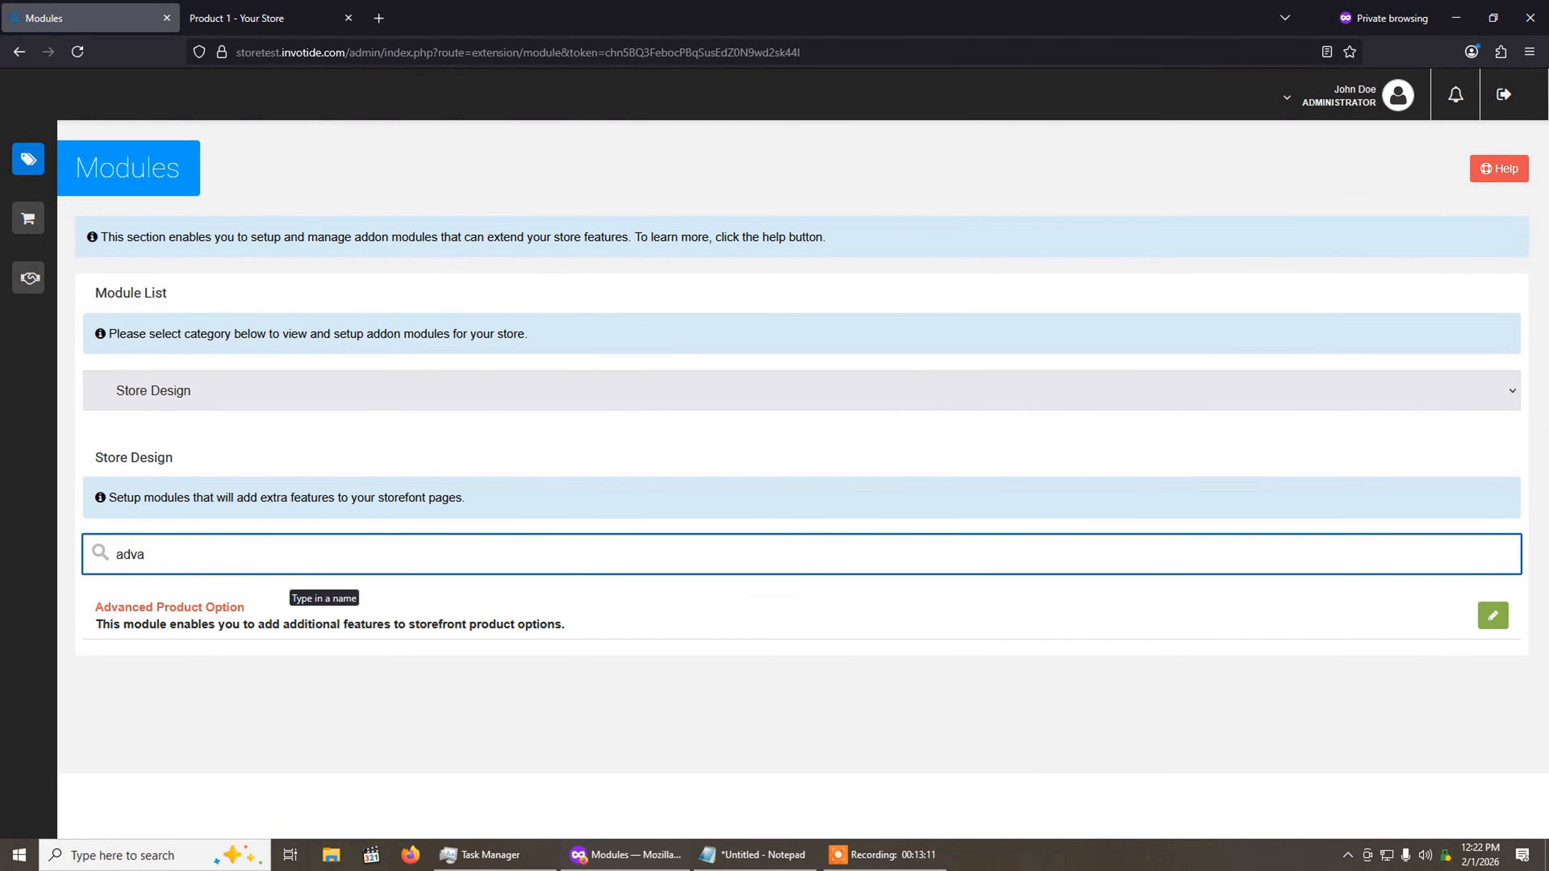
pyautogui.click(1493, 615)
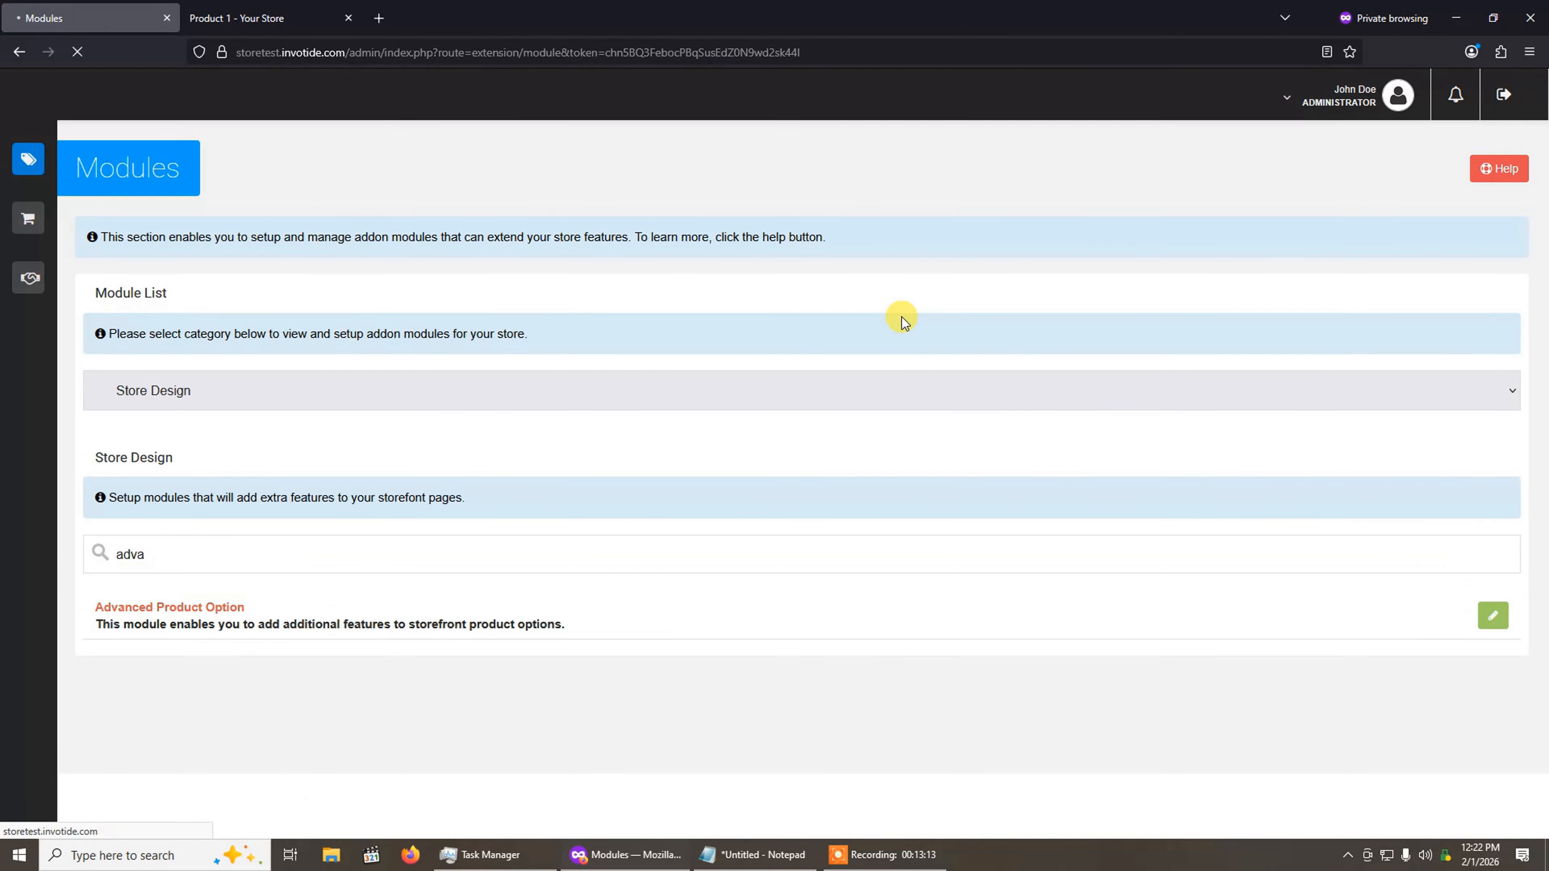
# Step: Select Yes for Live Option Price in the Advanced Product Options module
pyautogui.scroll(-5, 901, 318)
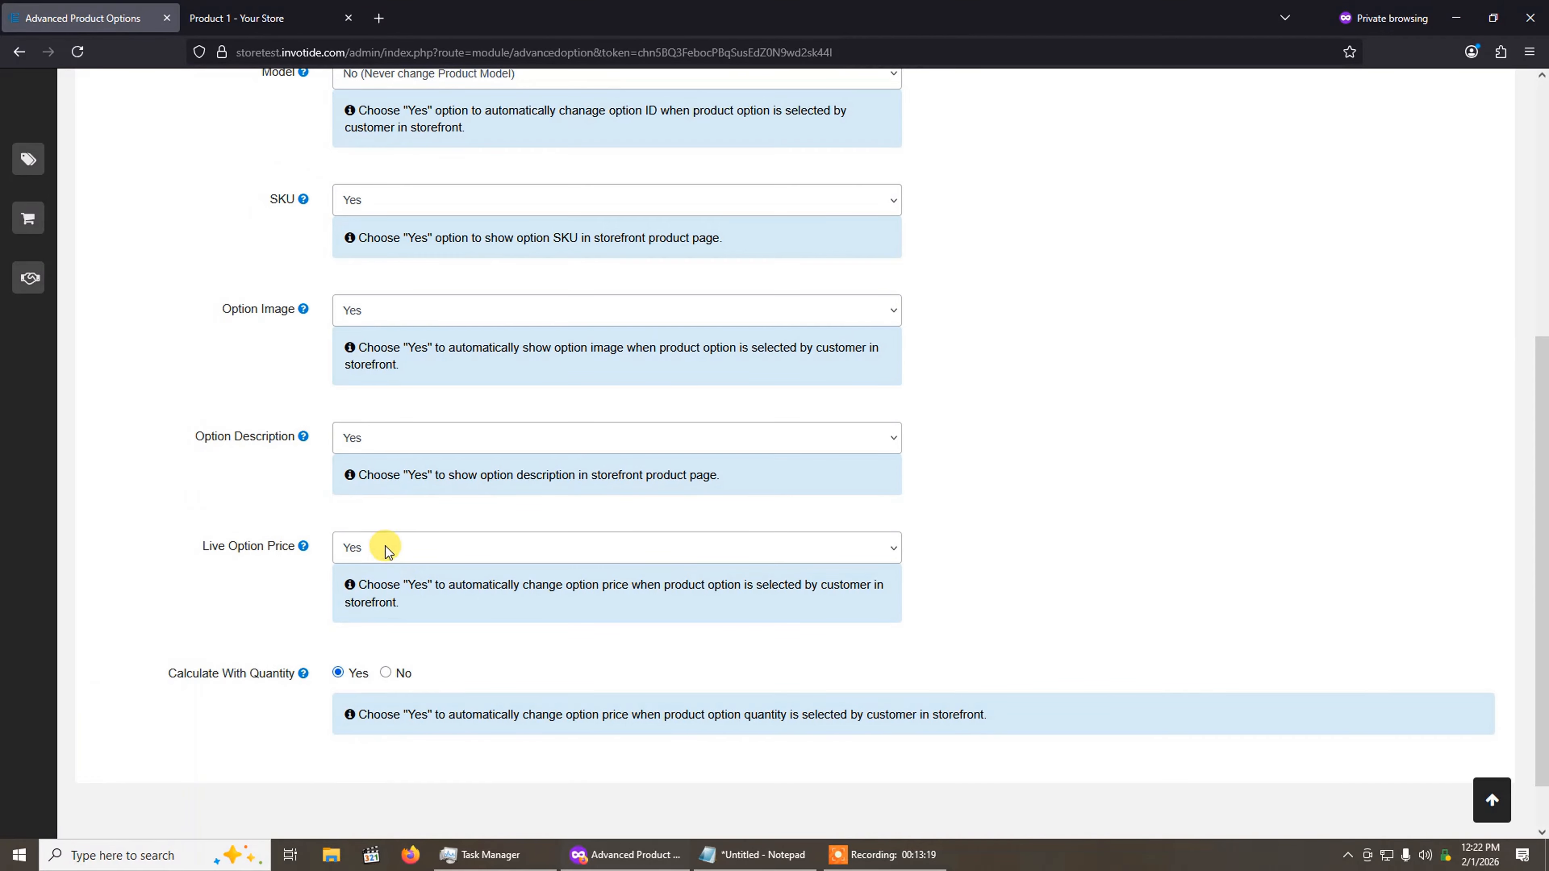
pyautogui.click(422, 555)
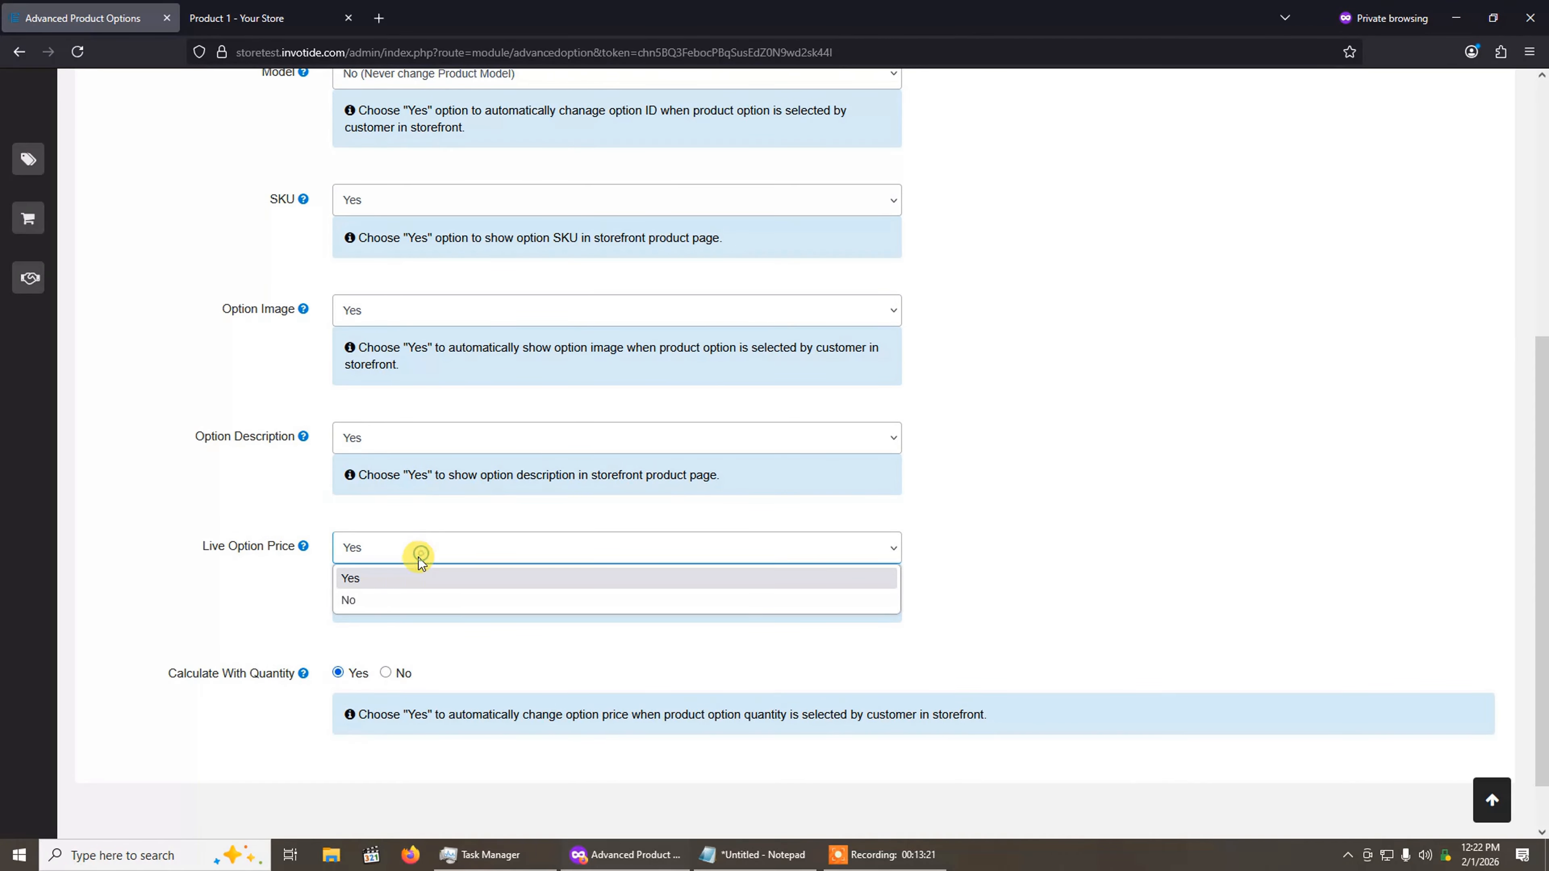
pyautogui.click(404, 580)
# Step: Select the Large size on Product 1's storefront page to check the live option price
pyautogui.click(298, 7)
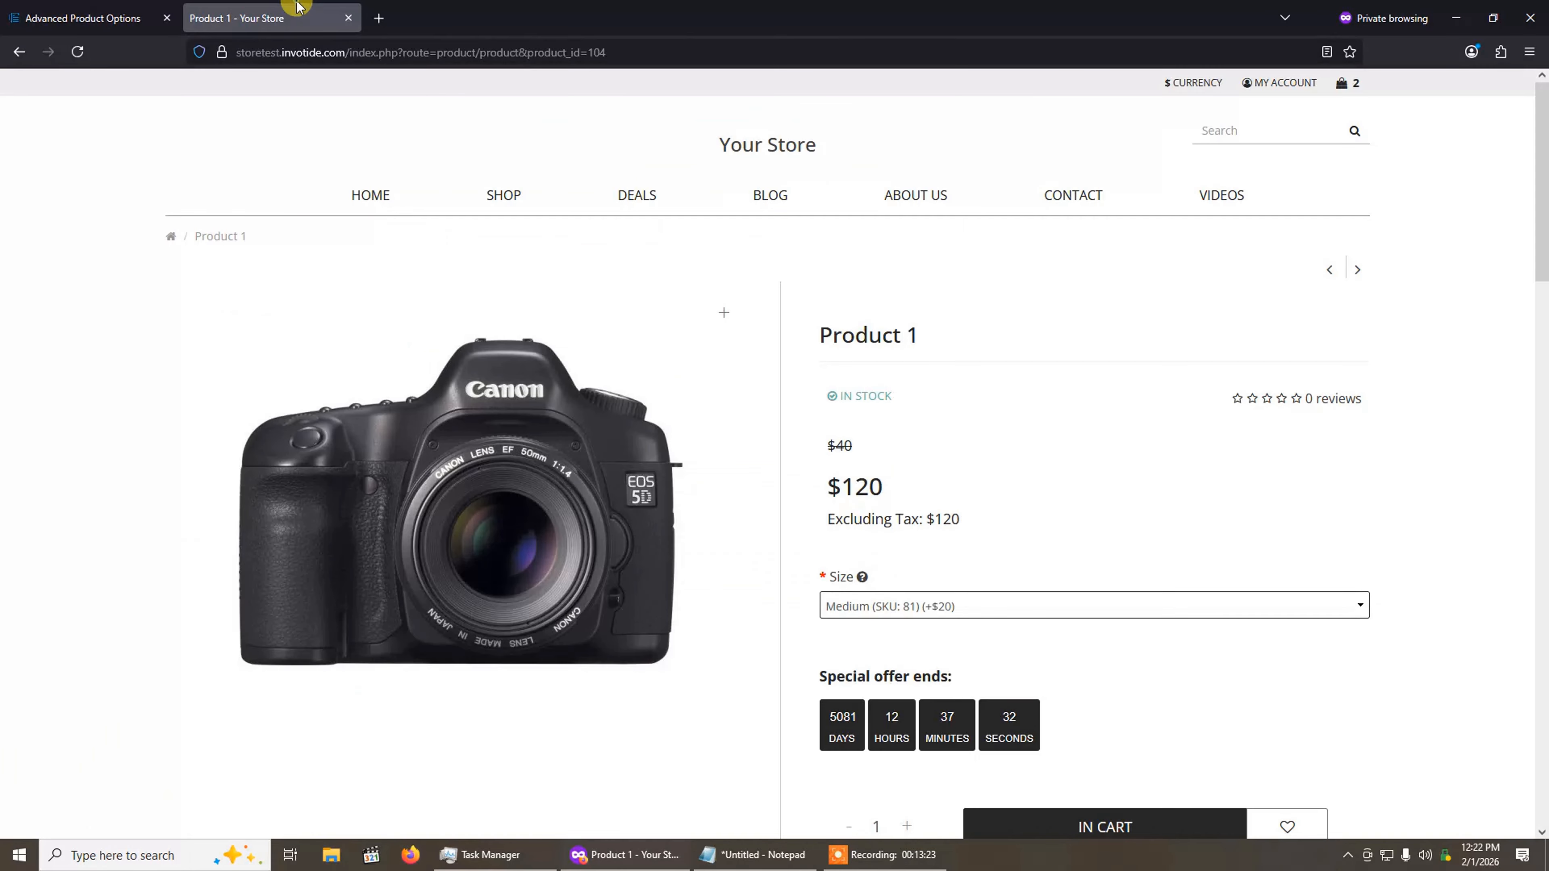
pyautogui.click(970, 608)
pyautogui.click(946, 696)
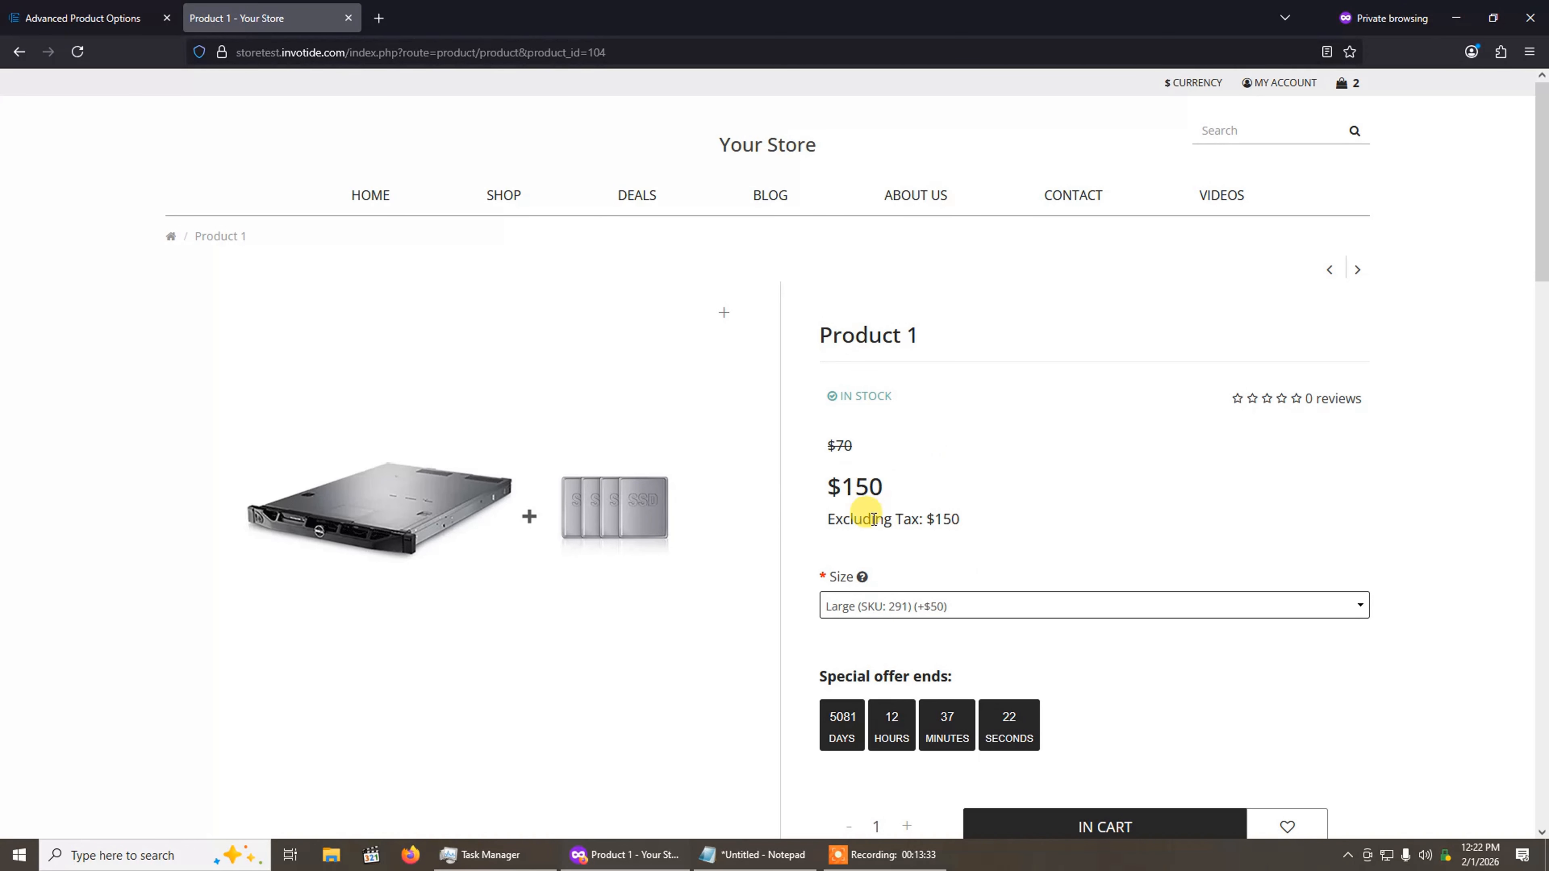
# Step: Select the Medium size with SKU 81, add Product 1 to the cart, and close the shopping cart after checking its price
pyautogui.click(890, 607)
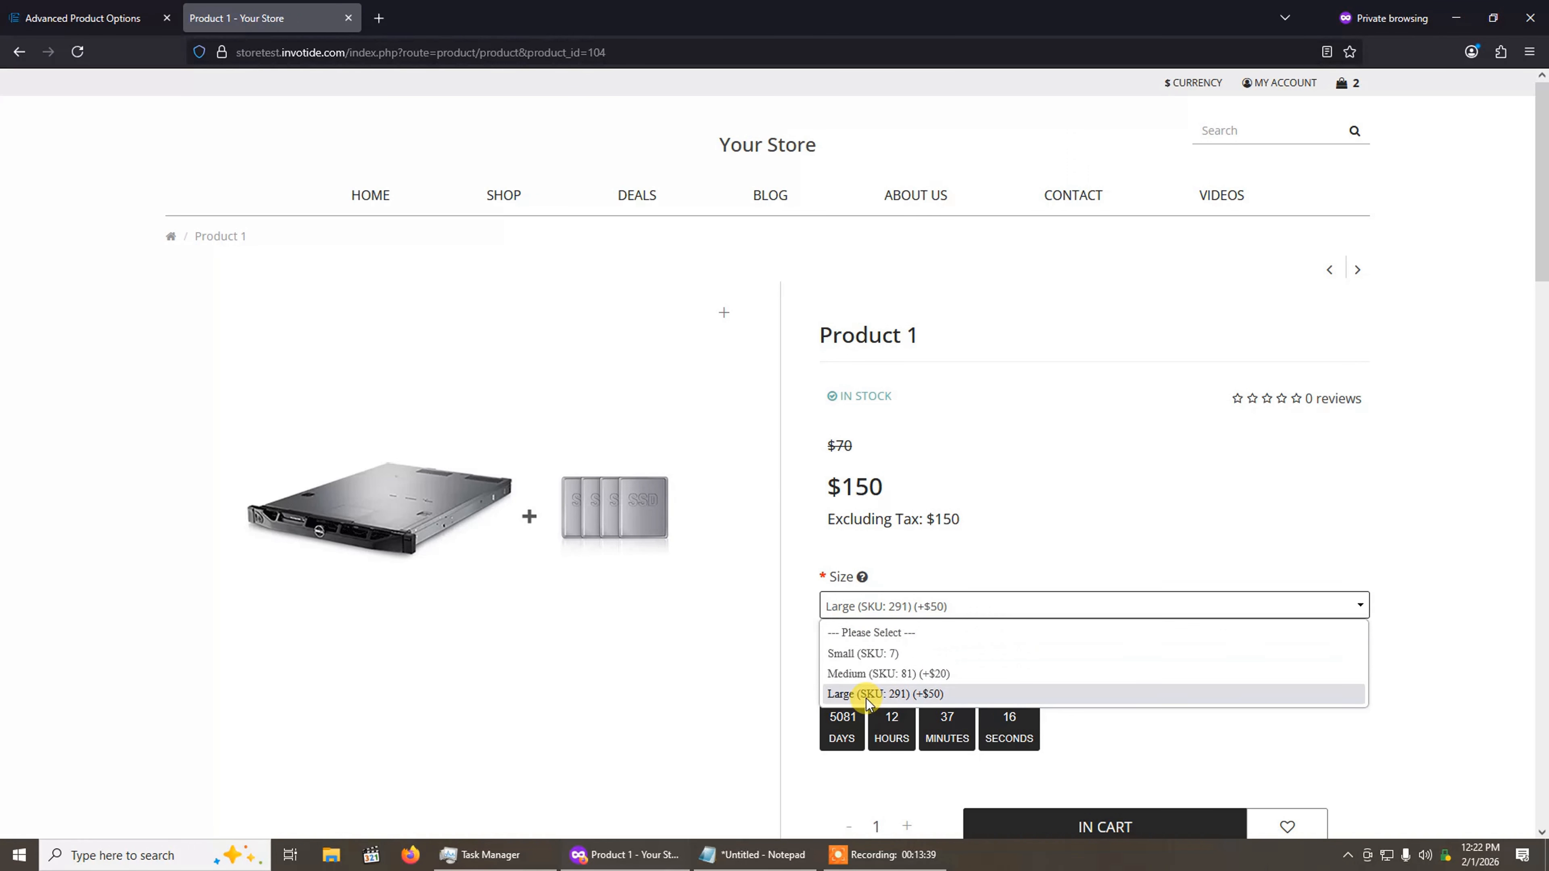
pyautogui.click(871, 674)
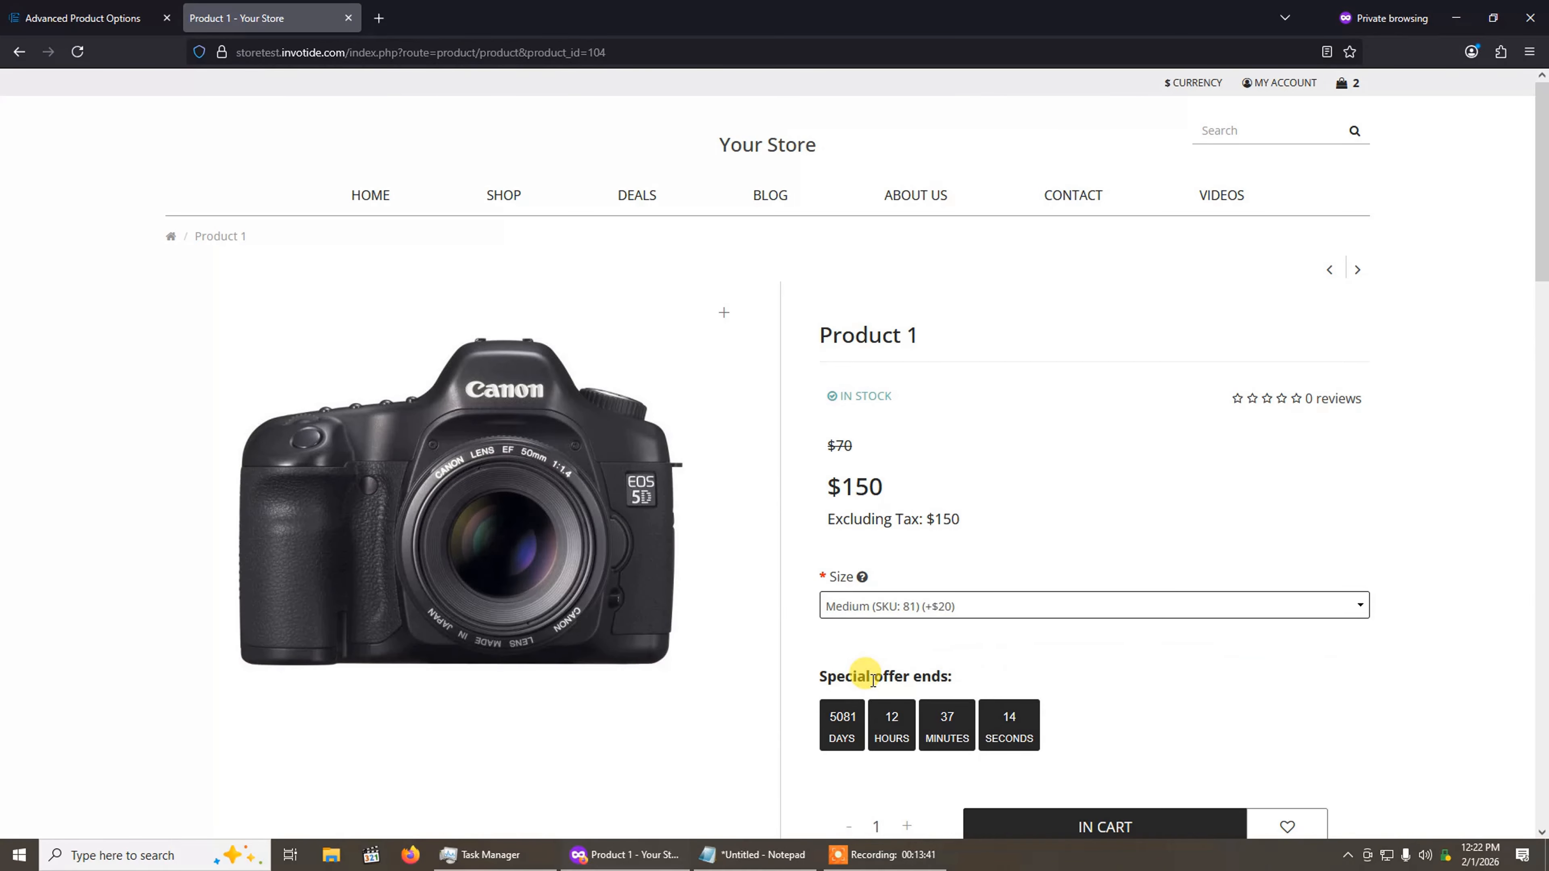
pyautogui.scroll(-4, 981, 580)
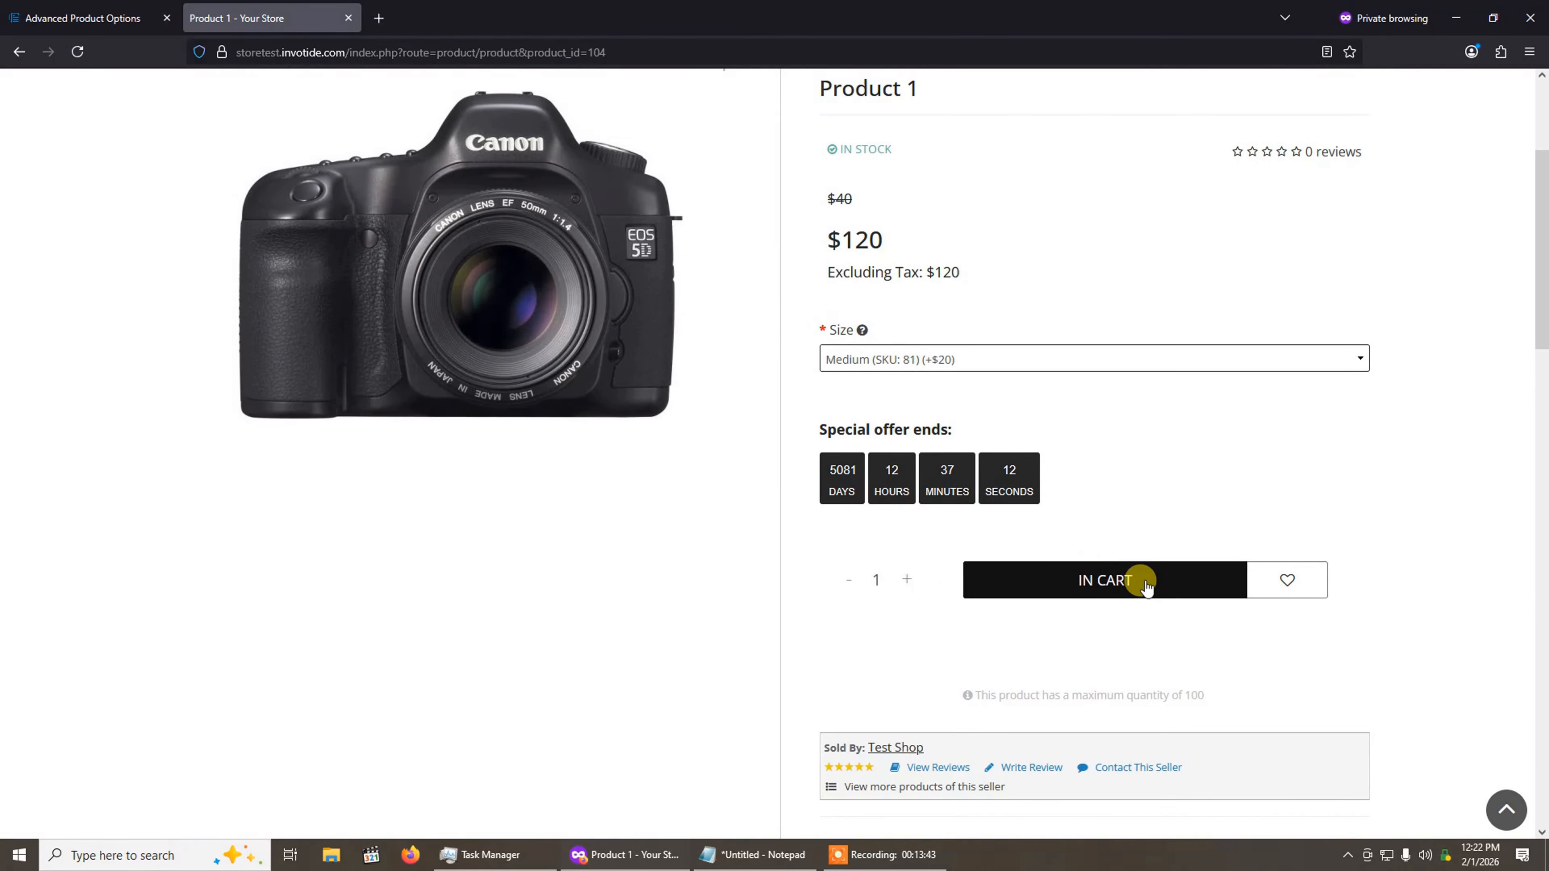
pyautogui.click(1145, 580)
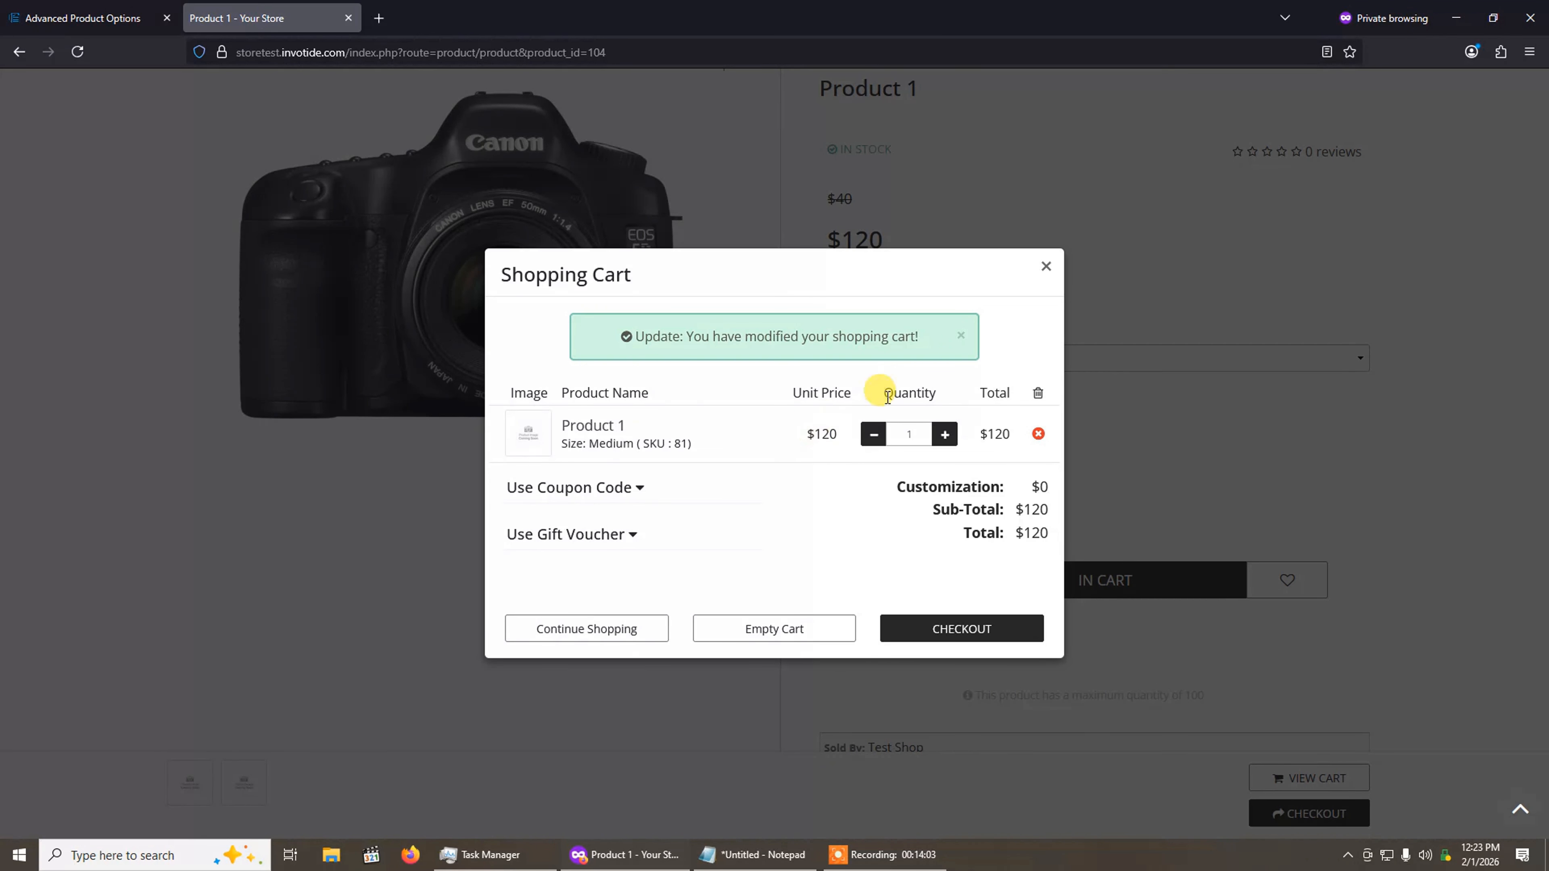
pyautogui.click(1045, 266)
# Step: Select the Large size with SKU 291, add Product 1 to the cart, and close the shopping cart after checking its price
pyautogui.click(938, 359)
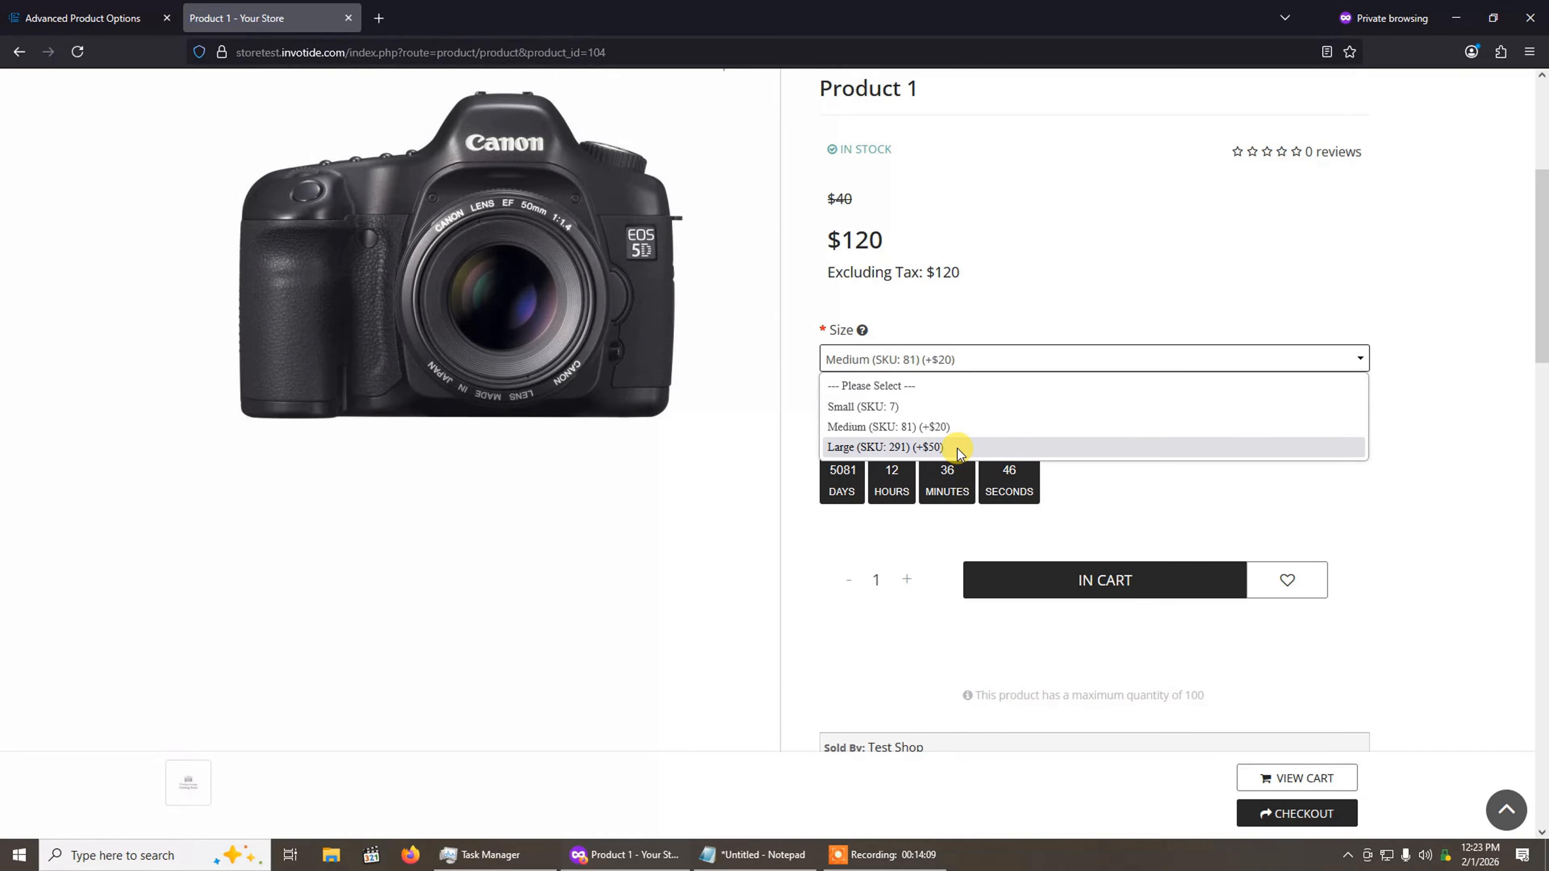
pyautogui.click(884, 448)
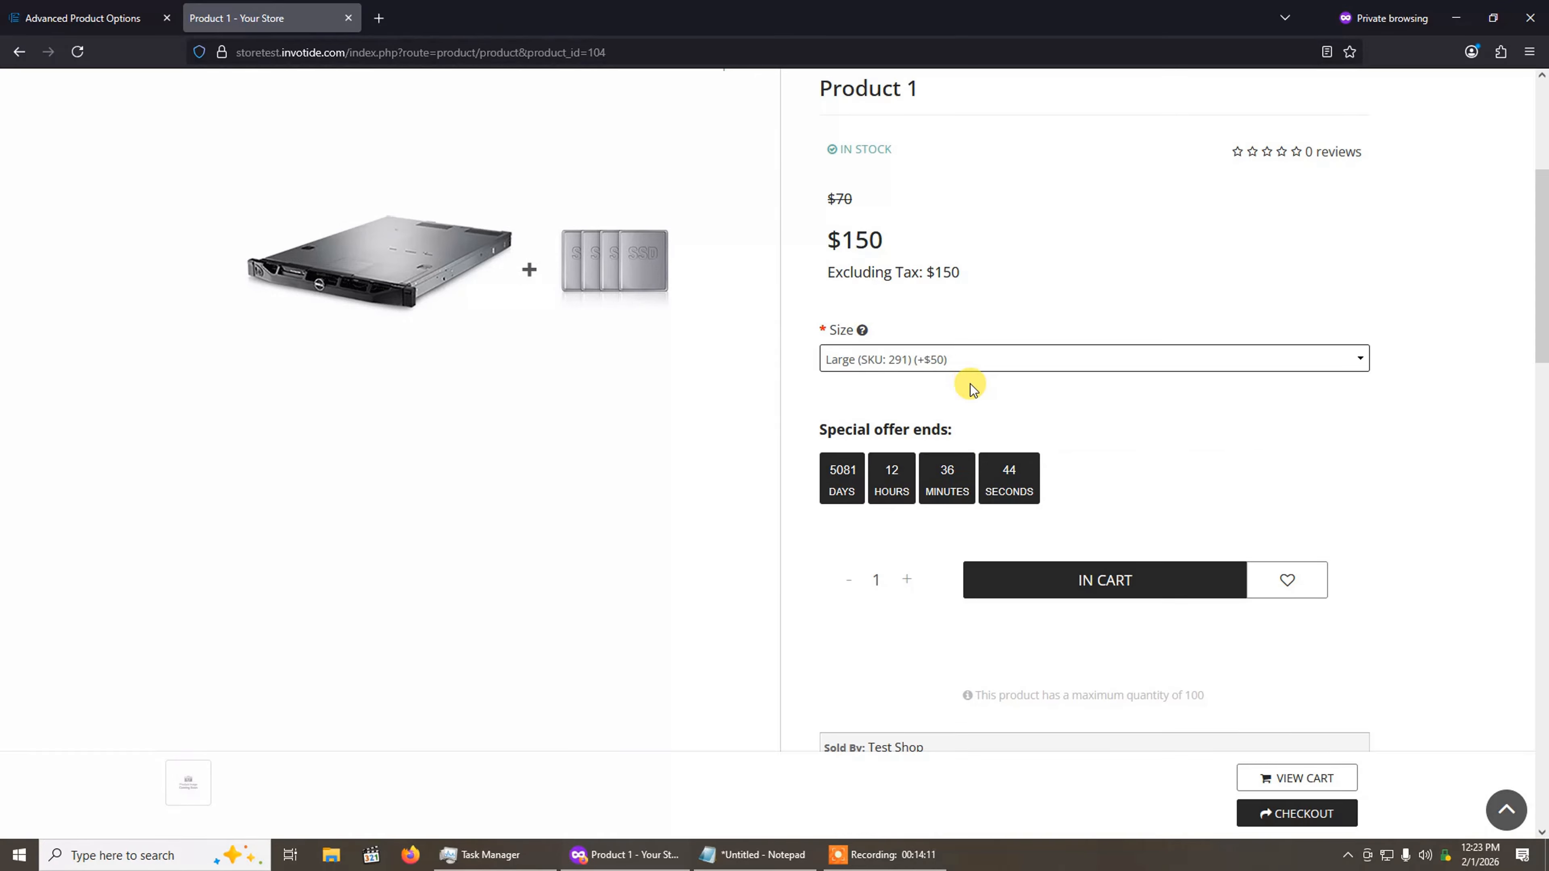
pyautogui.click(1090, 590)
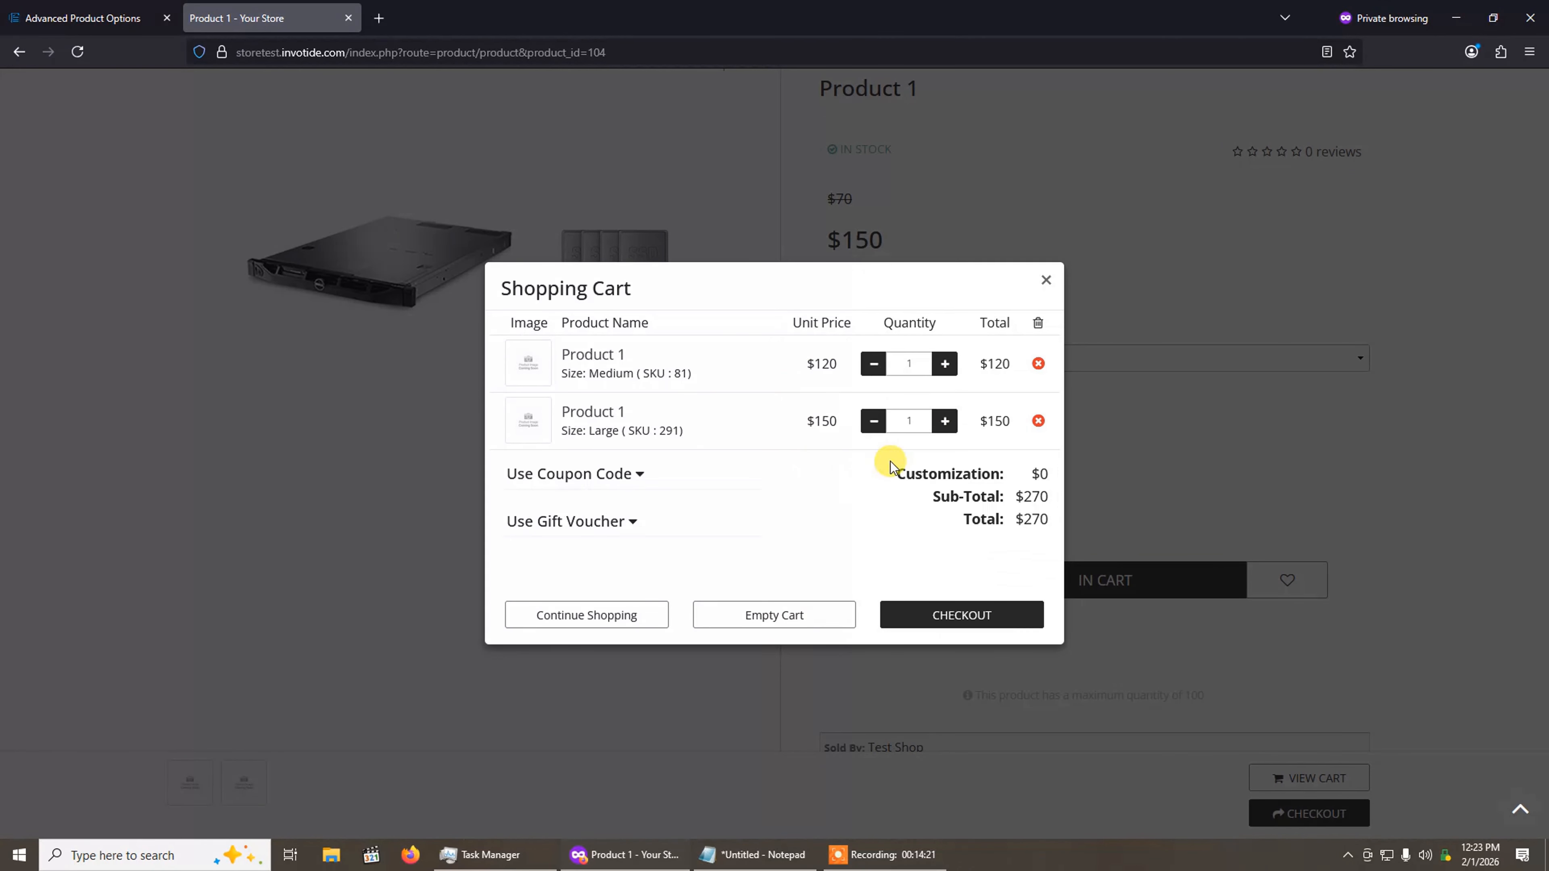
pyautogui.click(1046, 281)
pyautogui.click(974, 353)
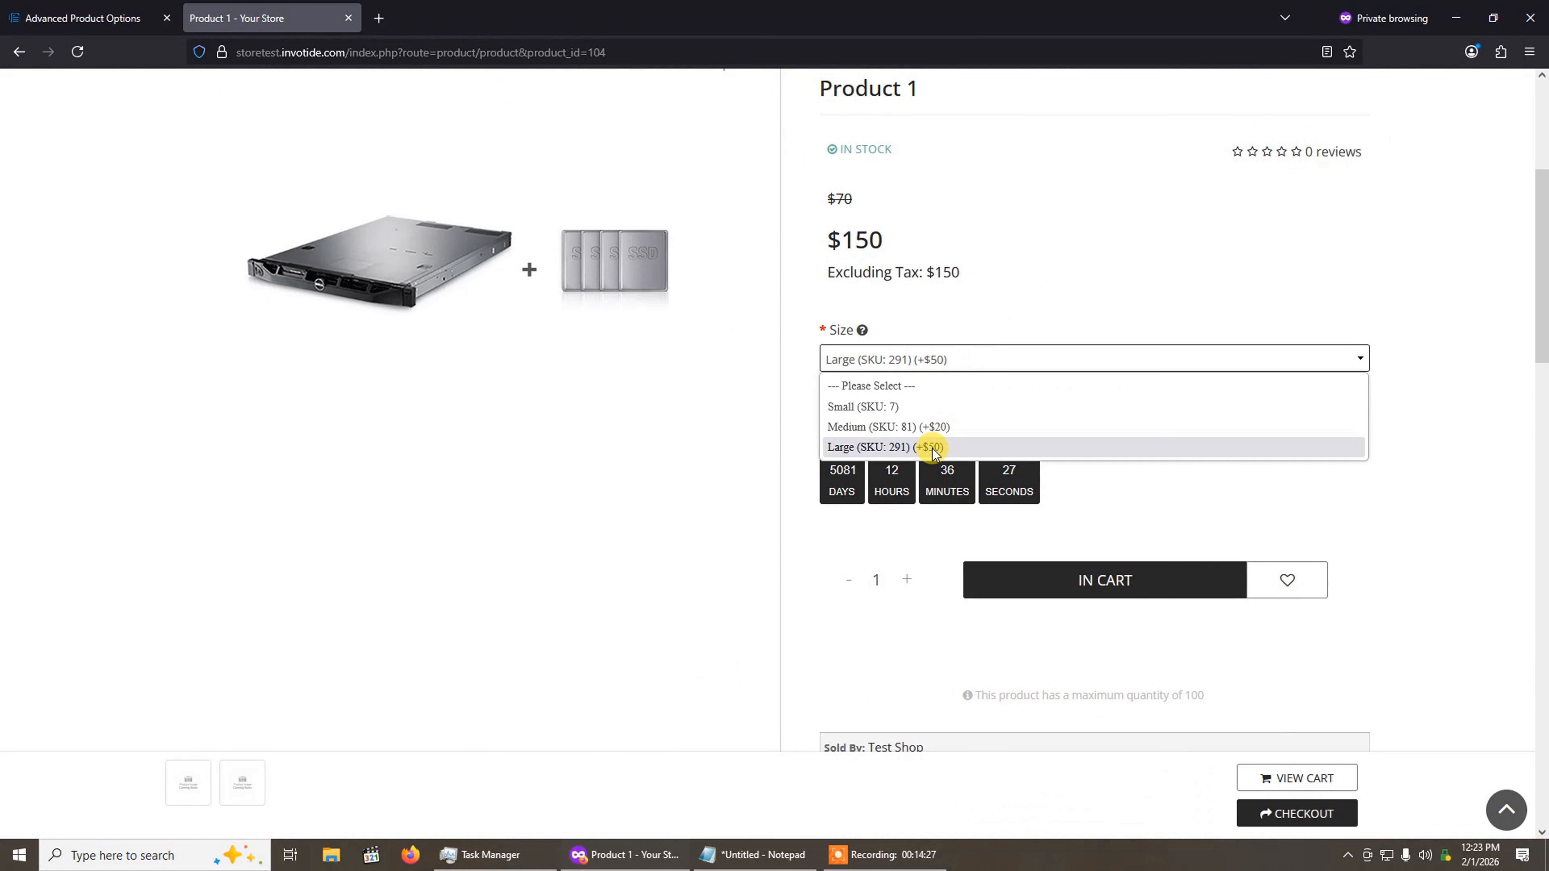
pyautogui.click(1241, 321)
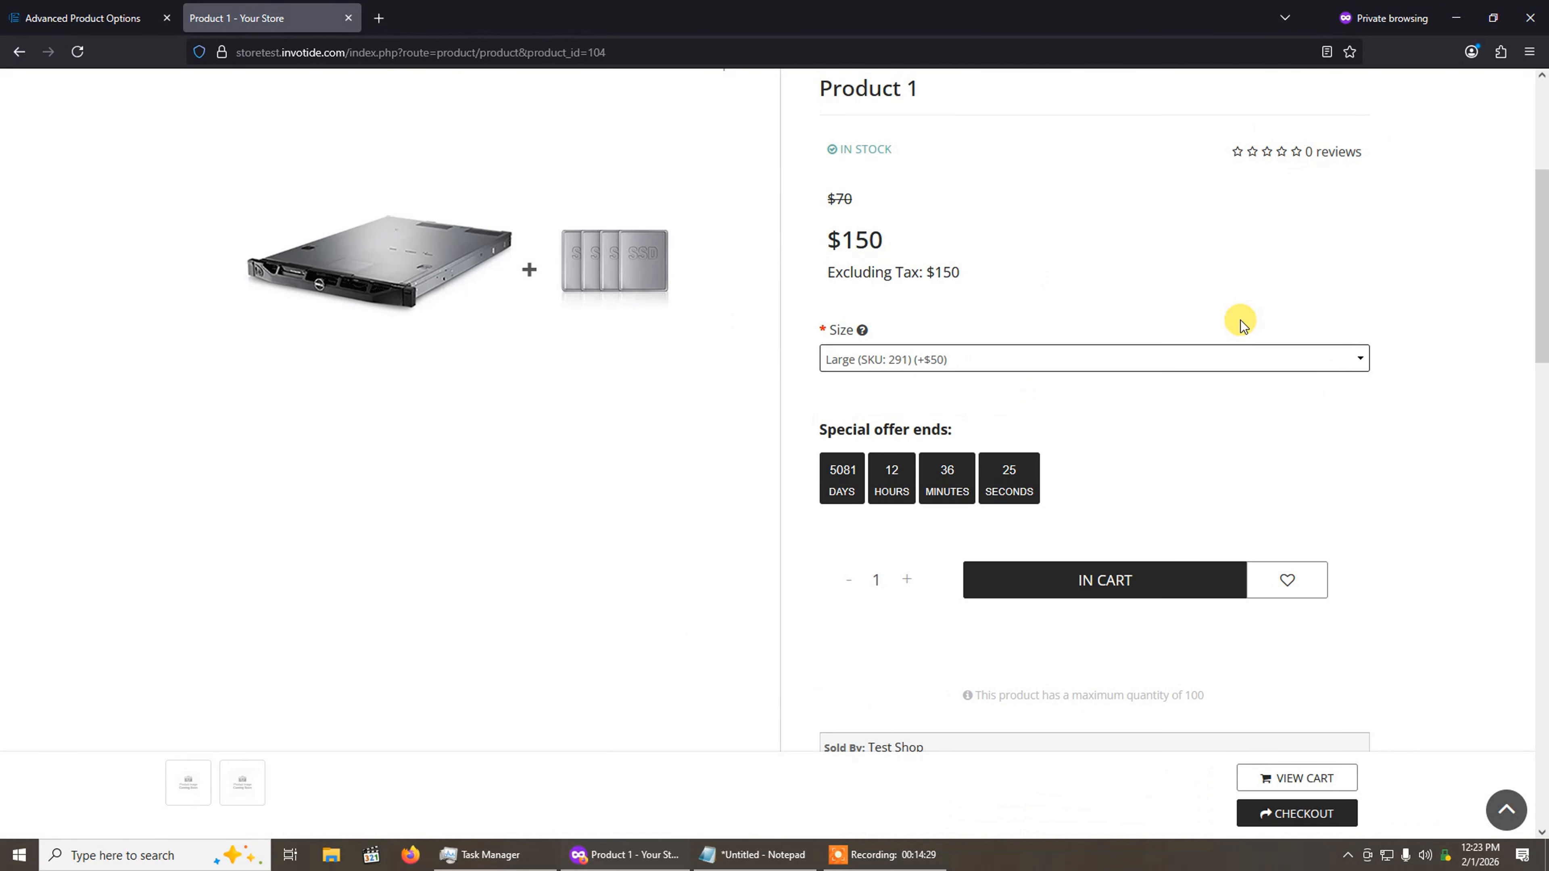
# Step: Return to the store admin and open the Dashboard
pyautogui.click(100, 6)
pyautogui.click(86, 163)
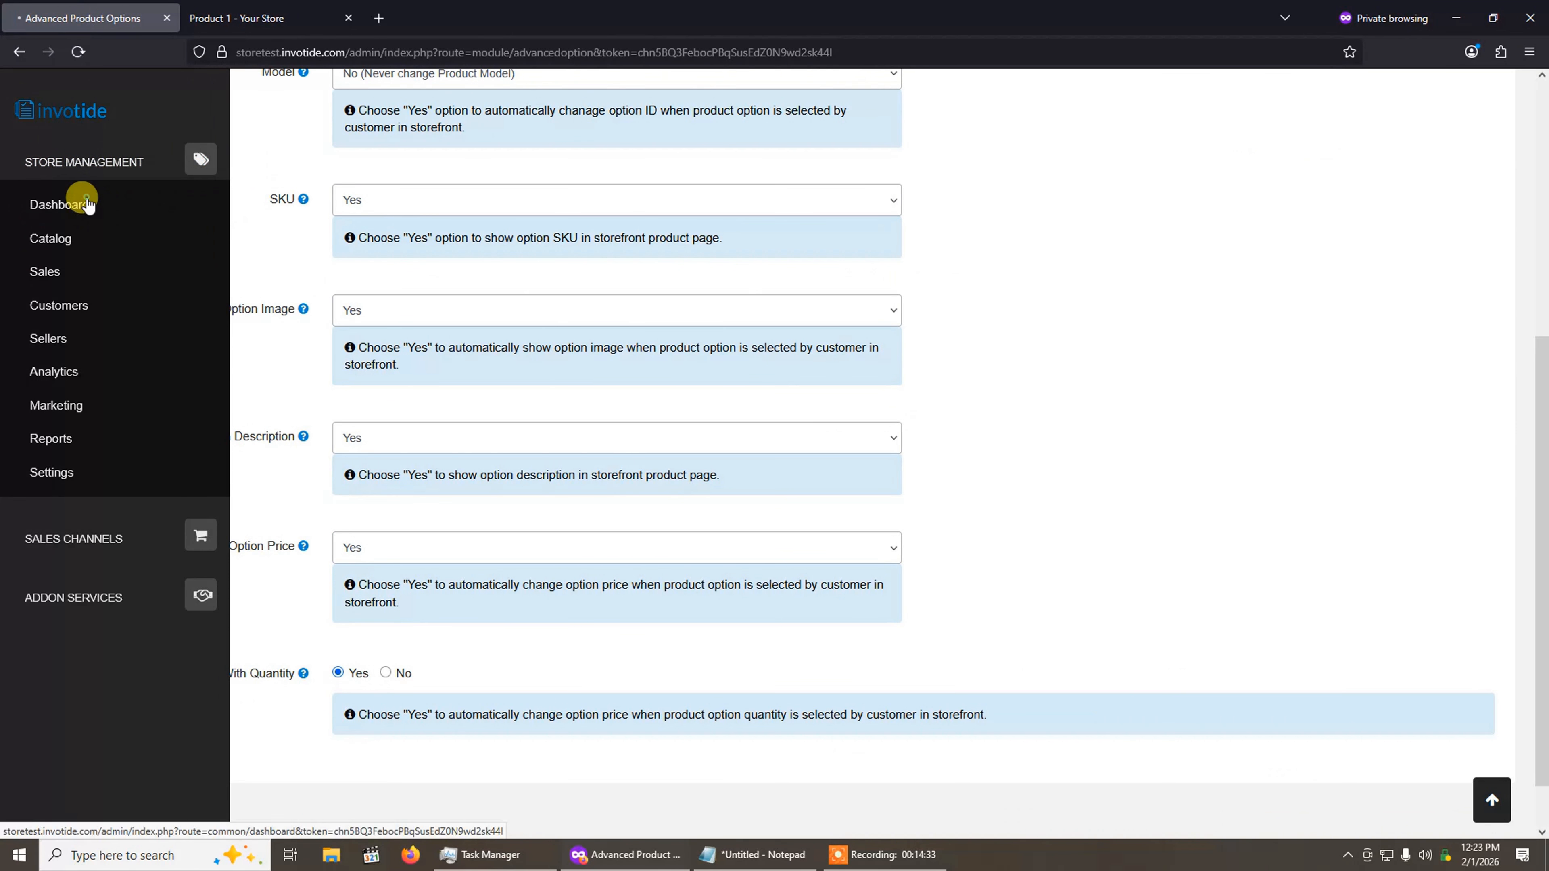
pyautogui.click(88, 204)
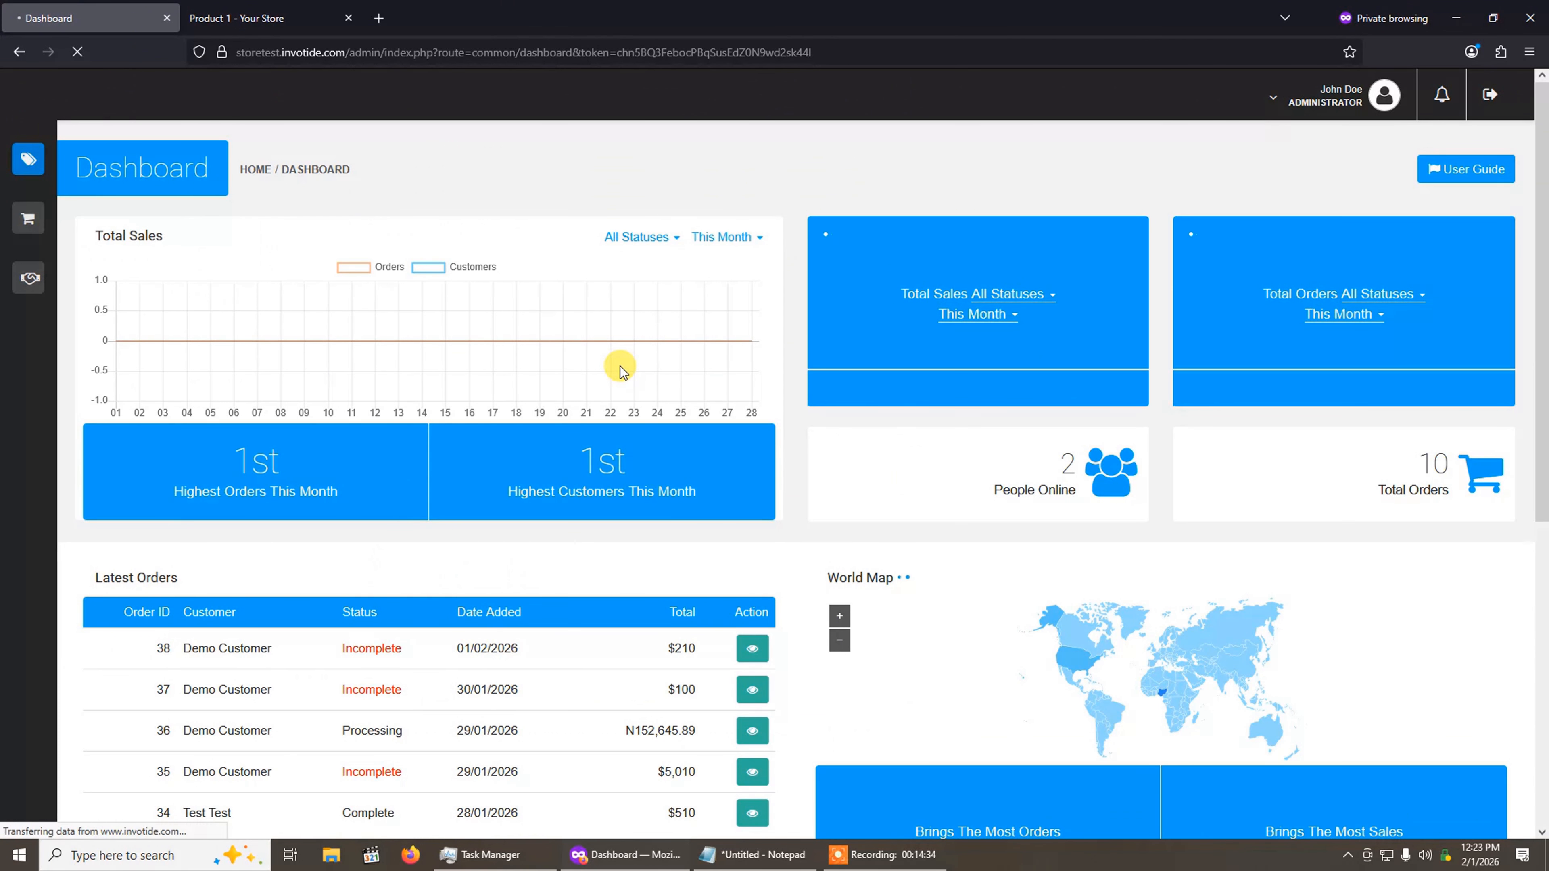